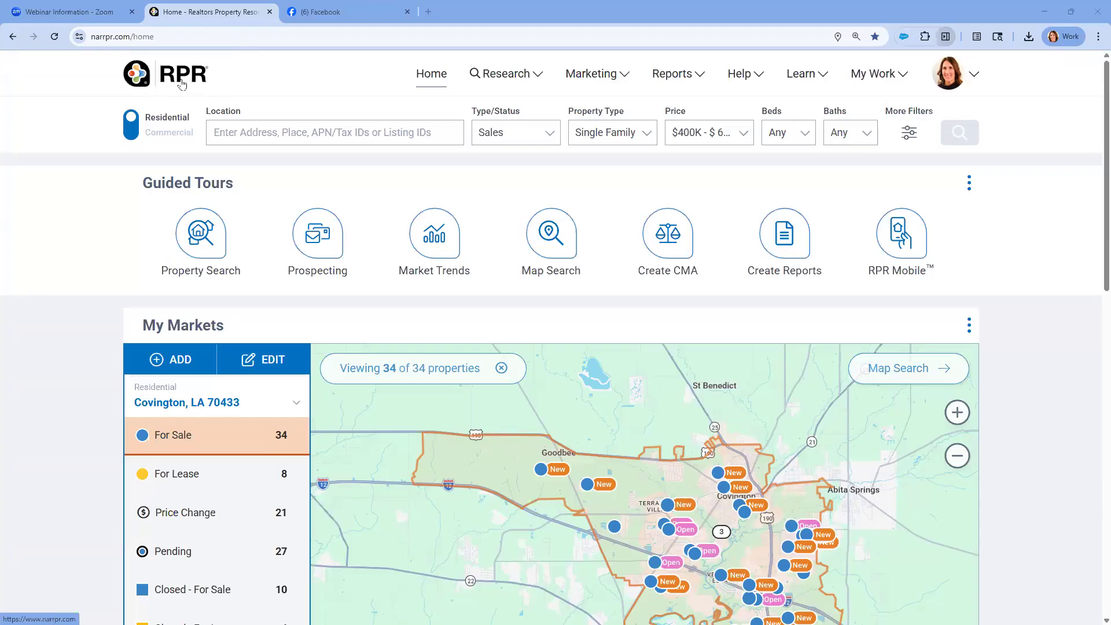
left_click(701, 80)
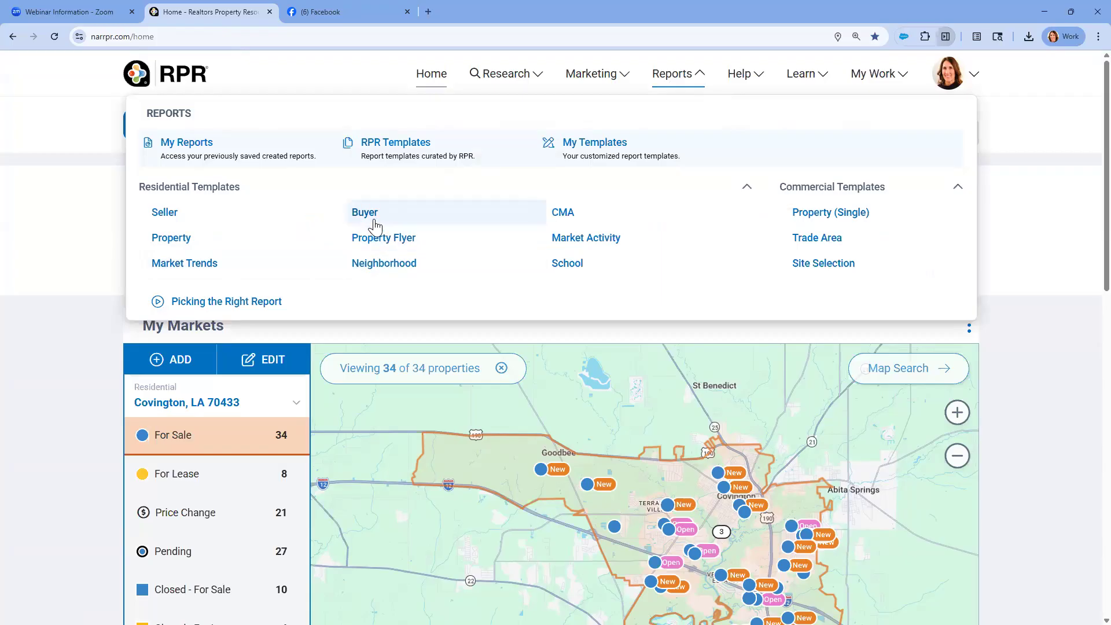
left_click(340, 70)
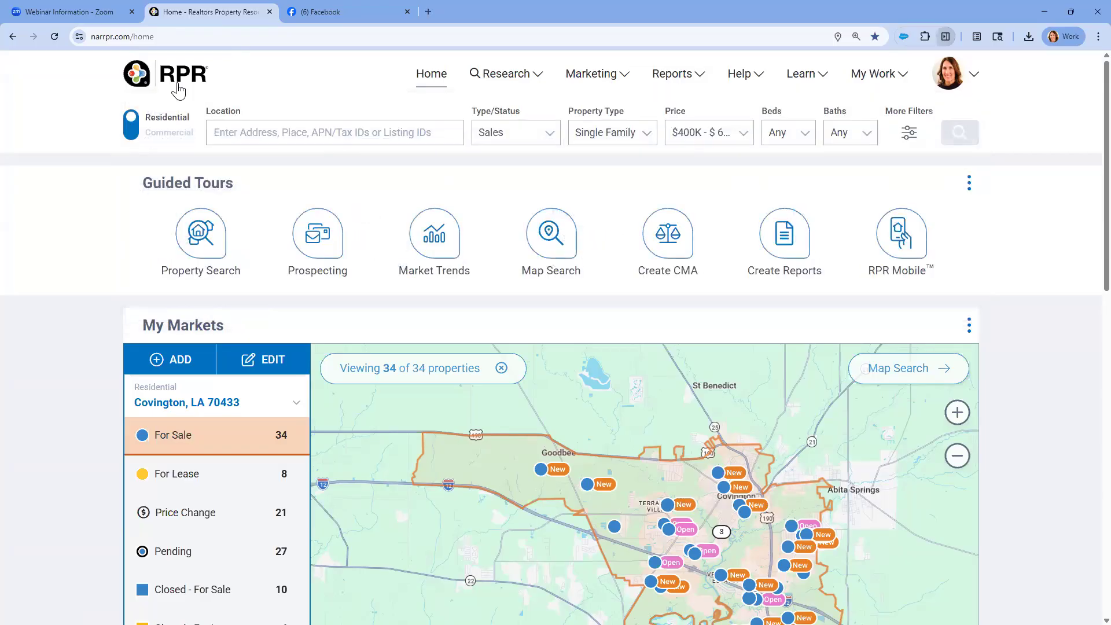
left_click(178, 90)
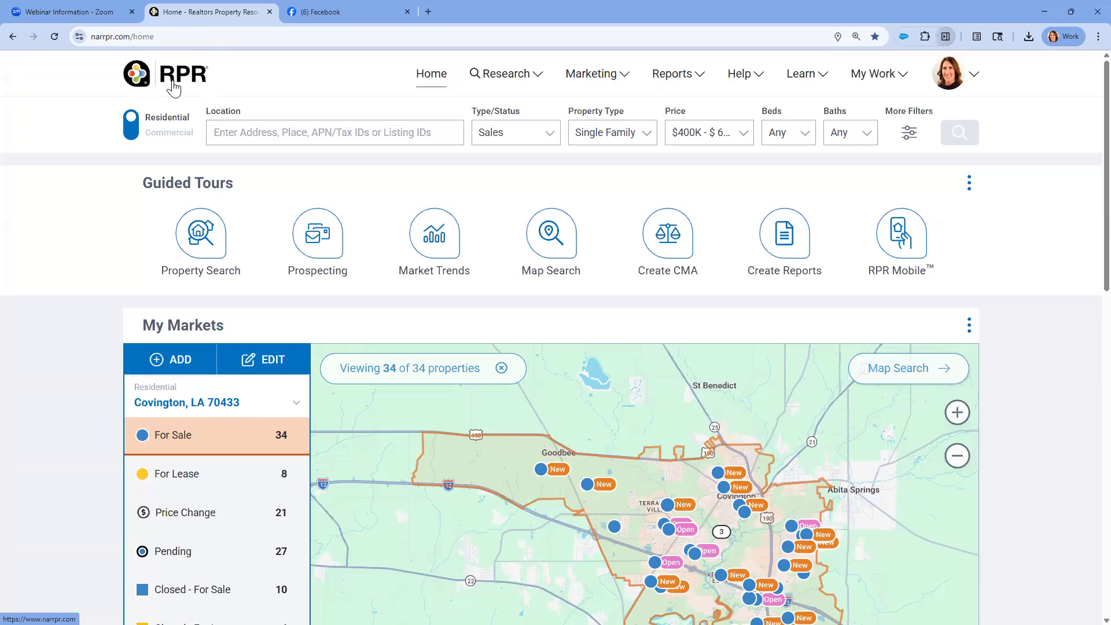
Open the account profile and review the photo, logo and contact info, including the title field
left_click(974, 75)
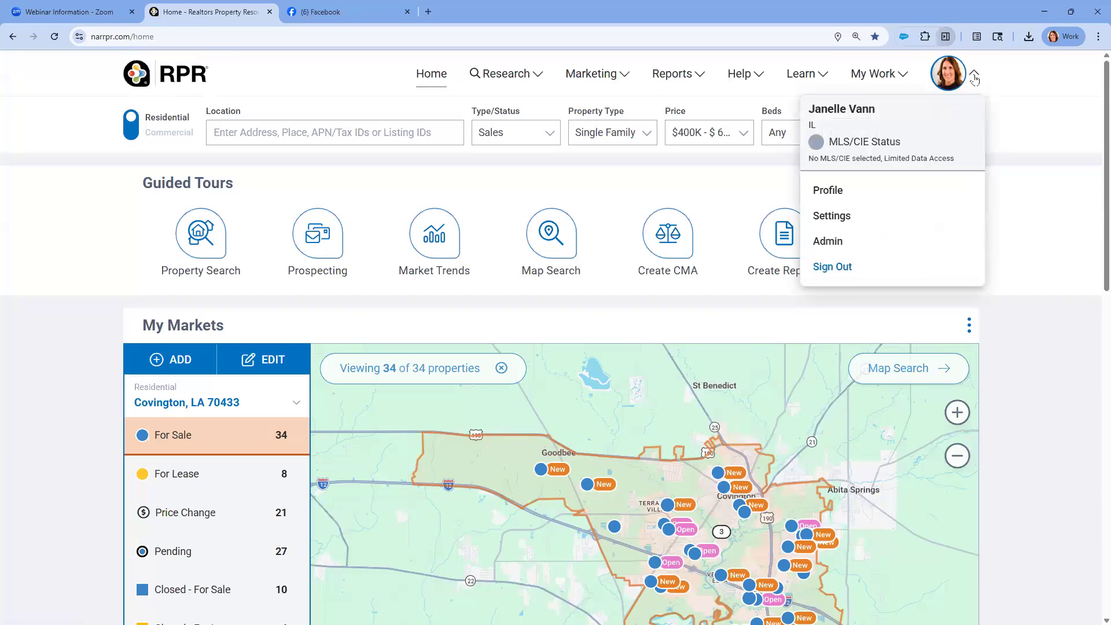
left_click(832, 197)
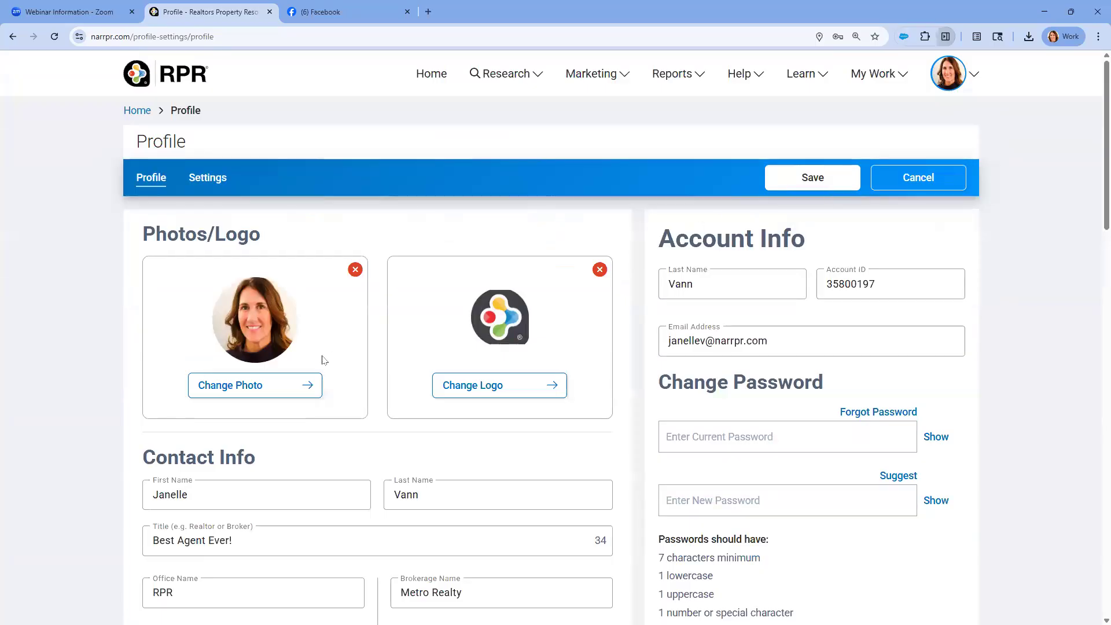
scroll(322, 361, "down", 1)
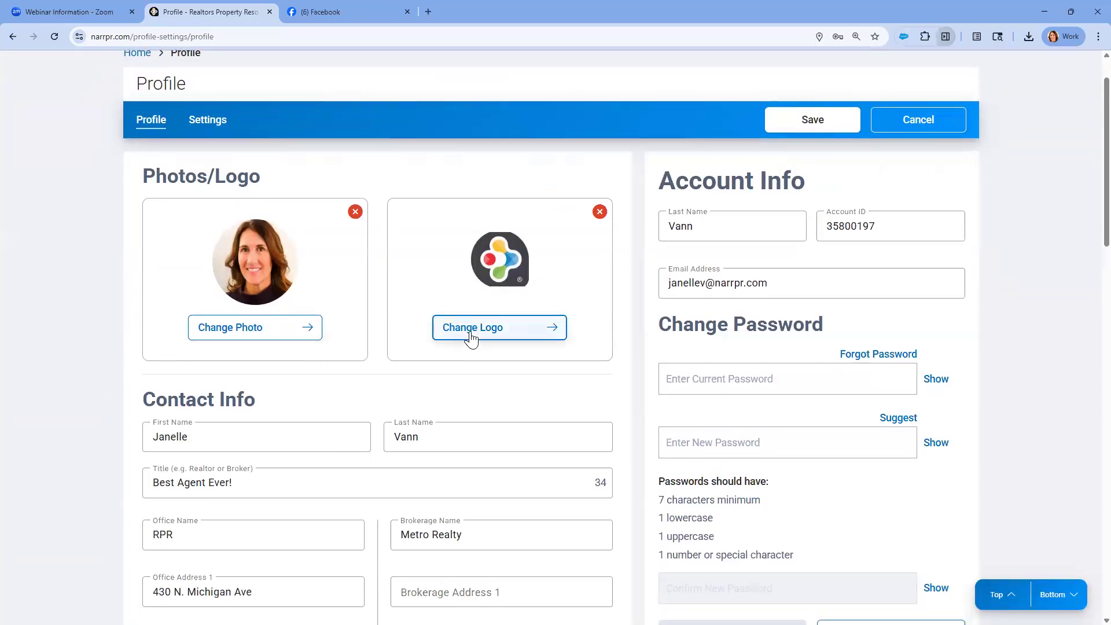
scroll(472, 337, "down", 2)
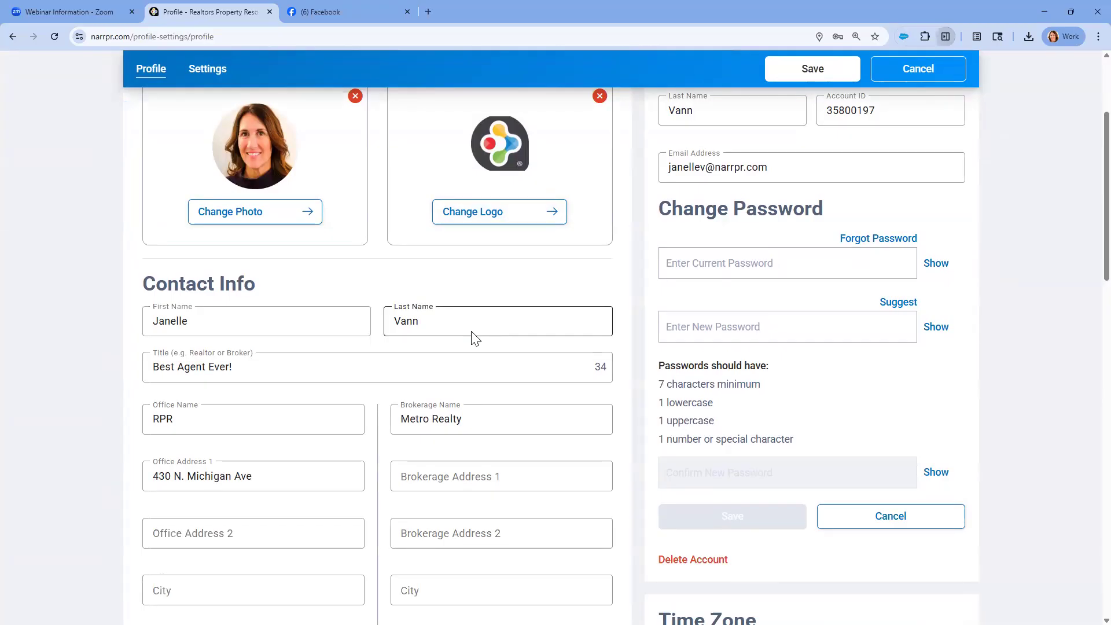
scroll(474, 338, "up", 1)
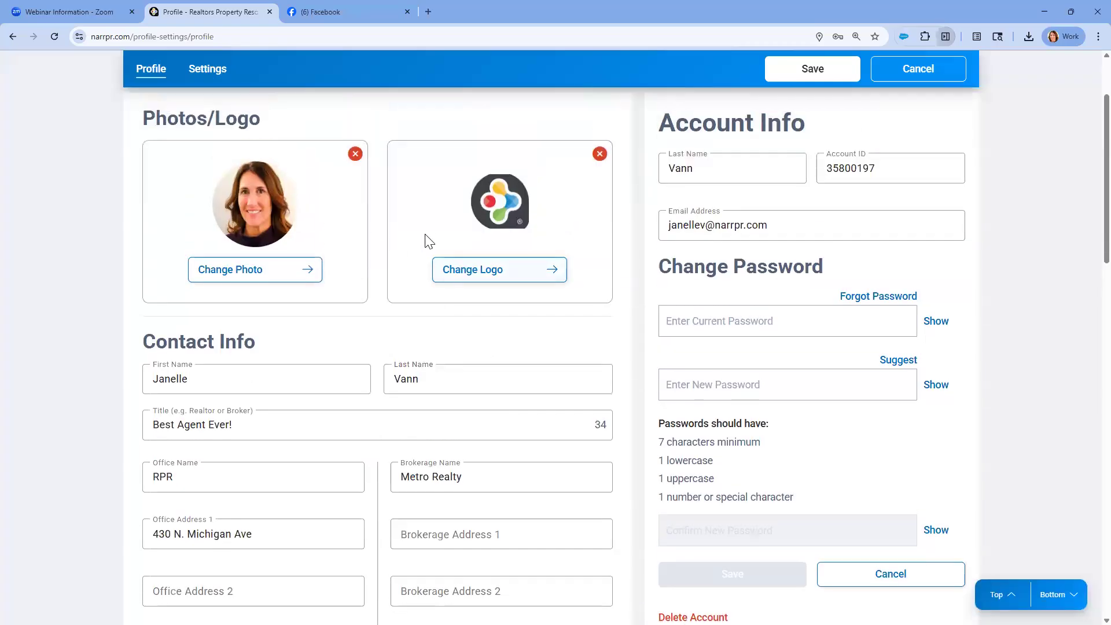
scroll(428, 240, "down", 3)
left_click(255, 247)
key("ctrl+a")
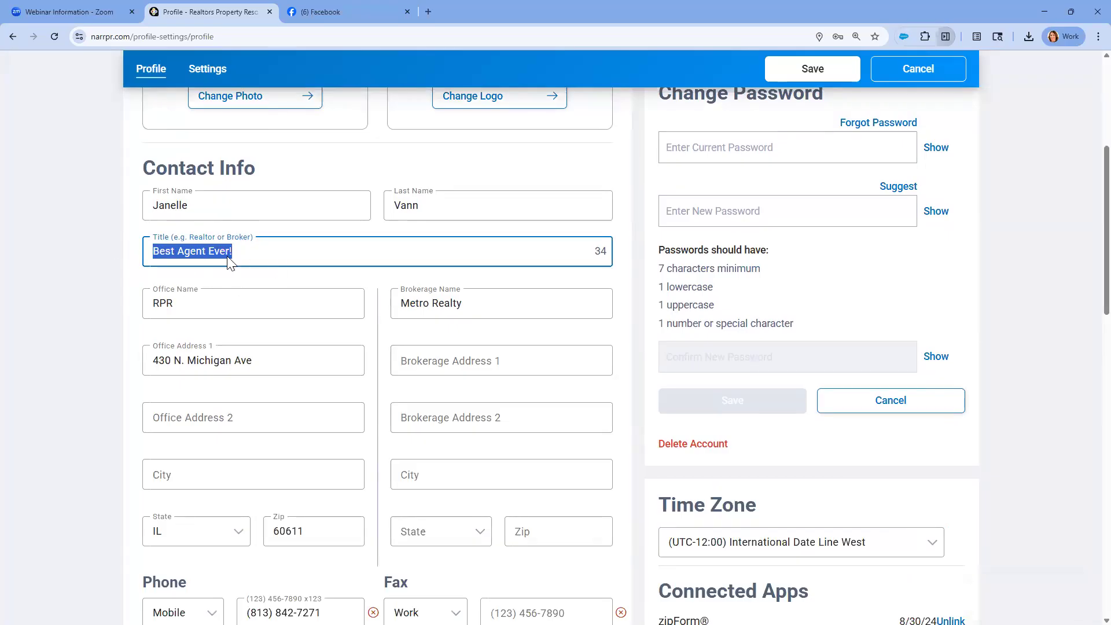
Examine the profile's phone, email, website, MLS or CIE, license number and assistant user sections
scroll(228, 257, "down", 7)
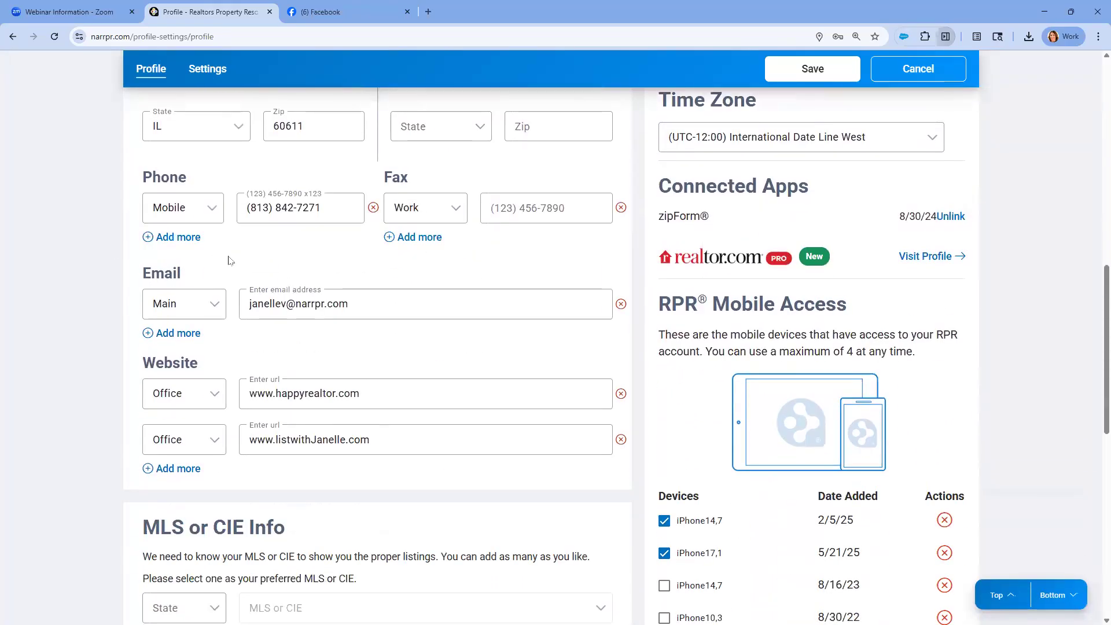
scroll(318, 421, "down", 7)
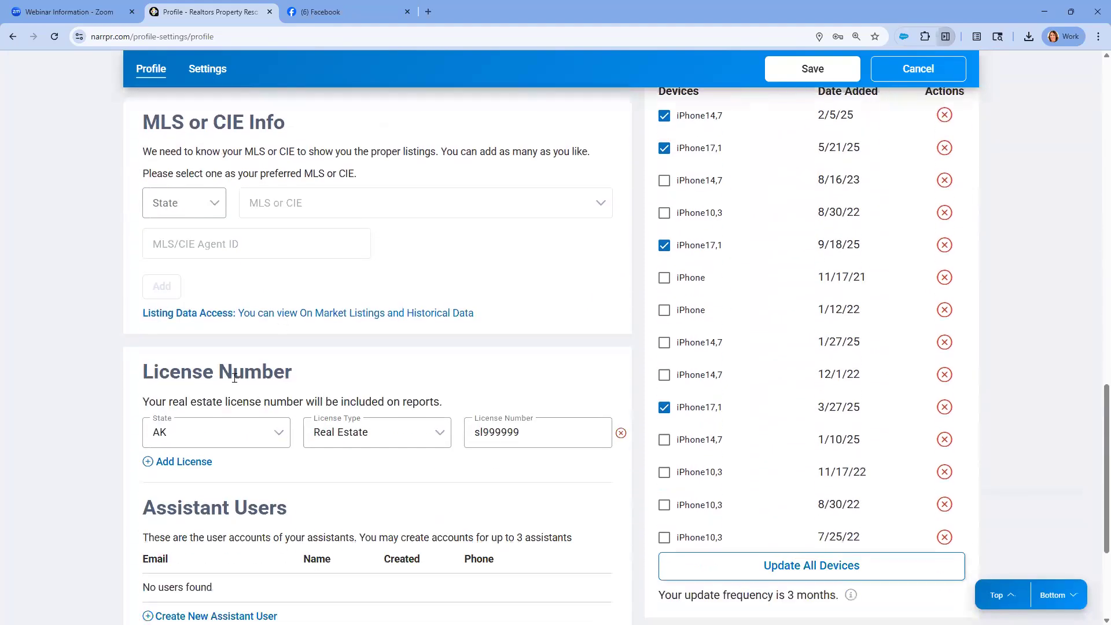
left_click_drag(235, 377, 142, 376)
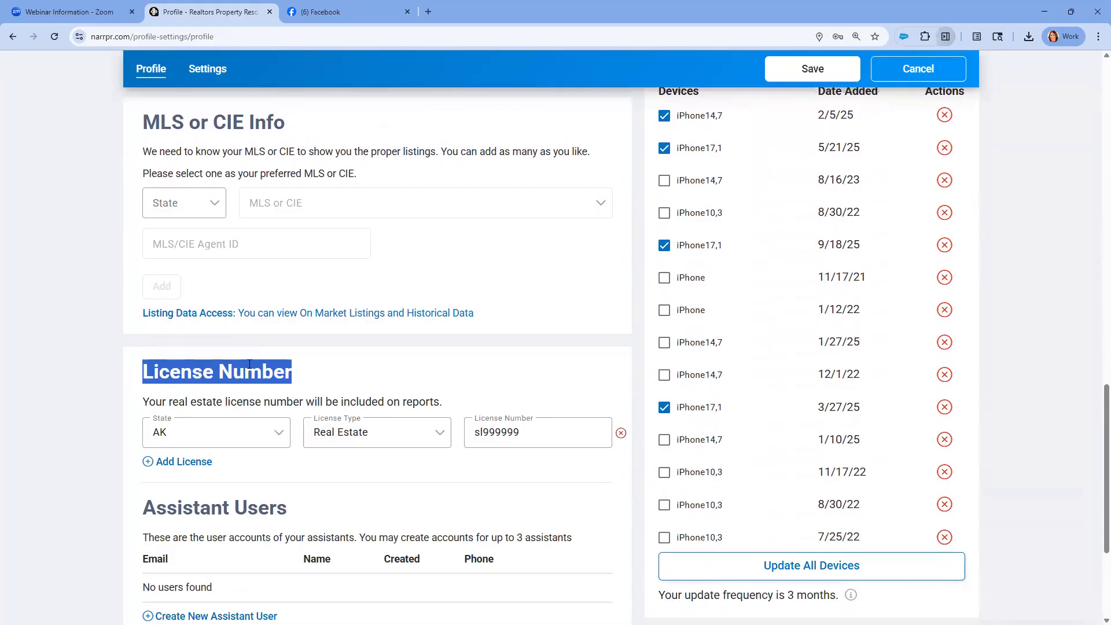
scroll(448, 354, "down", 3)
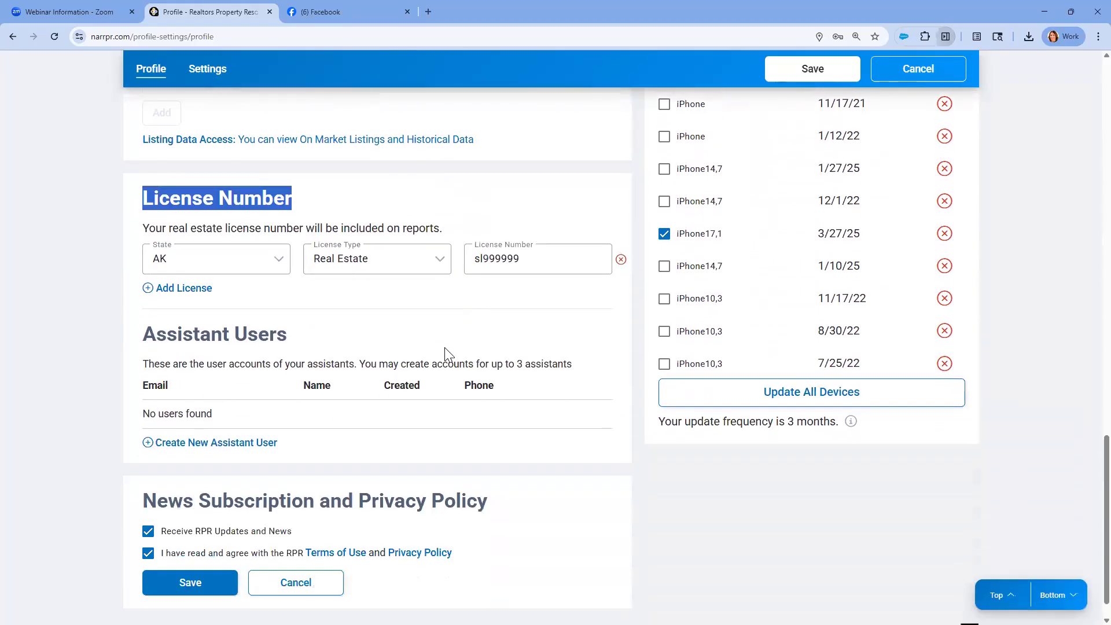
scroll(448, 354, "up", 1)
Save the profile and return to the home page
left_click(996, 594)
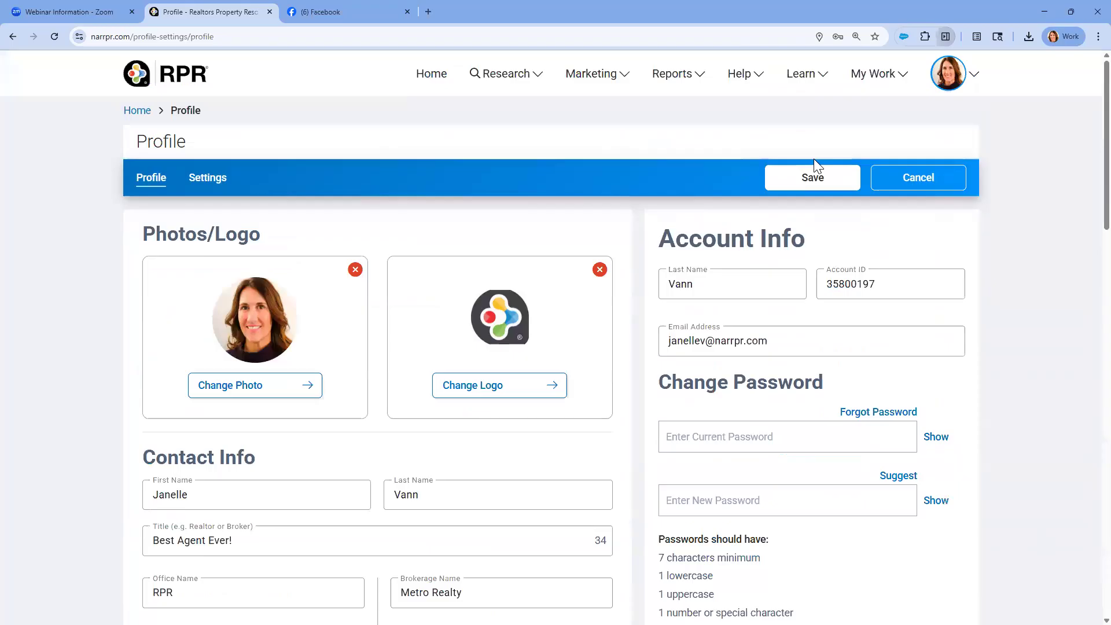
left_click(810, 180)
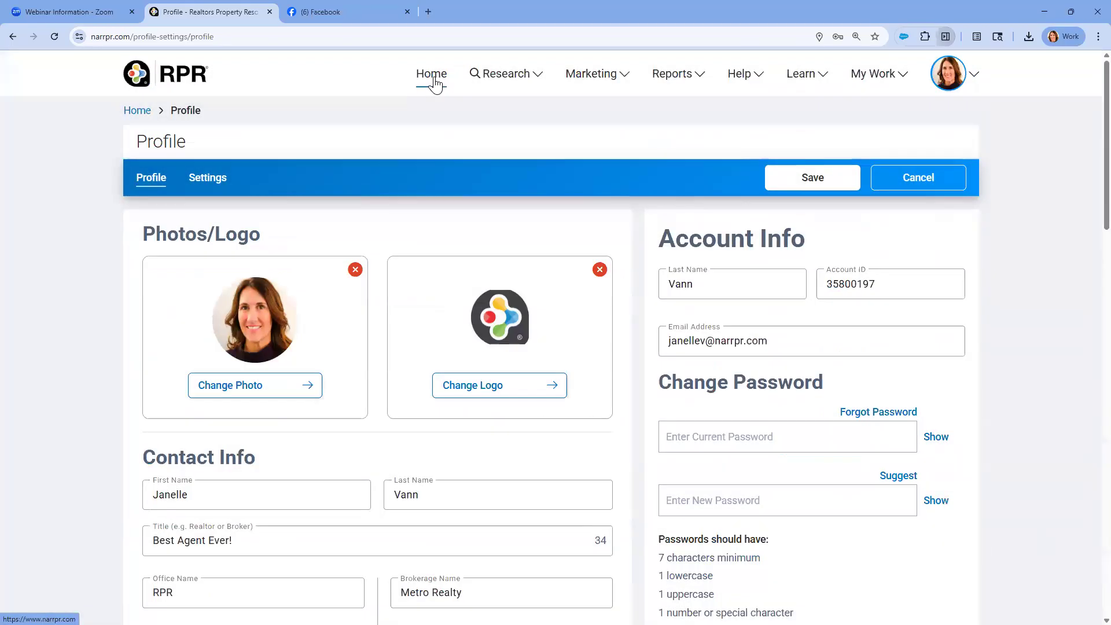
left_click(433, 80)
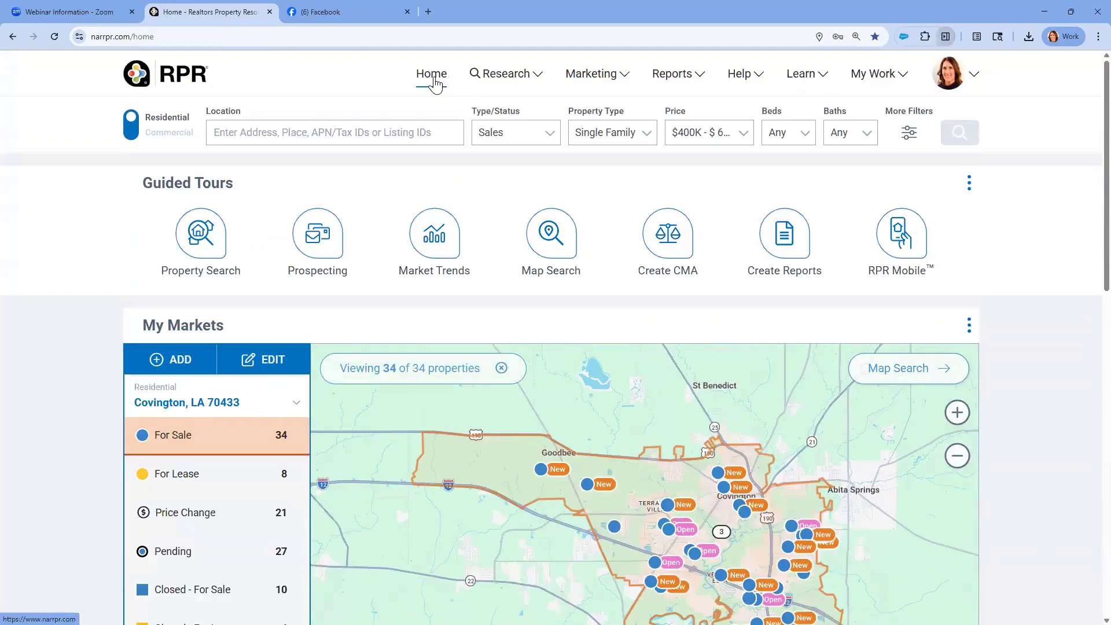
Switch to the Facebook profile and examine the market statistics in the February 2026 graphic post for Baton Rouge, LA 70810
left_click(354, 12)
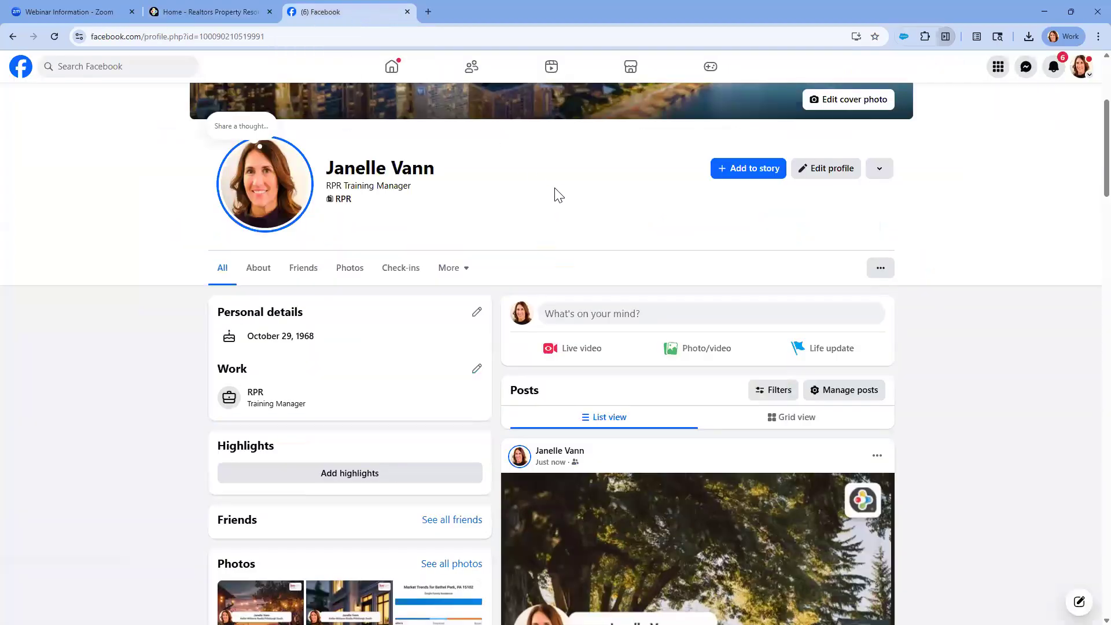
scroll(556, 195, "down", 3)
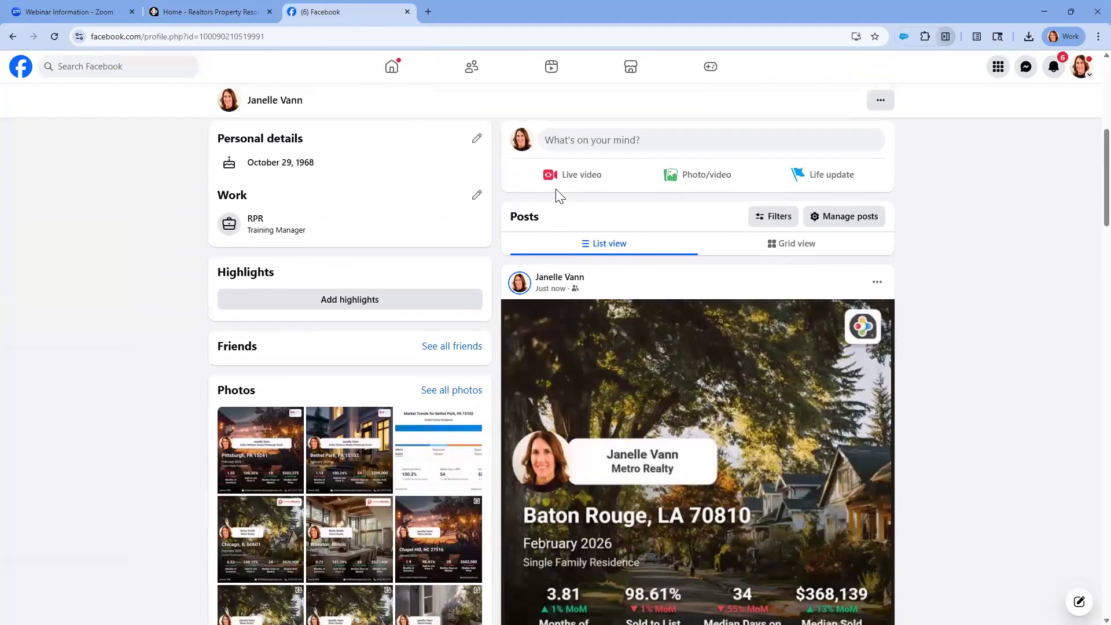
scroll(558, 195, "down", 2)
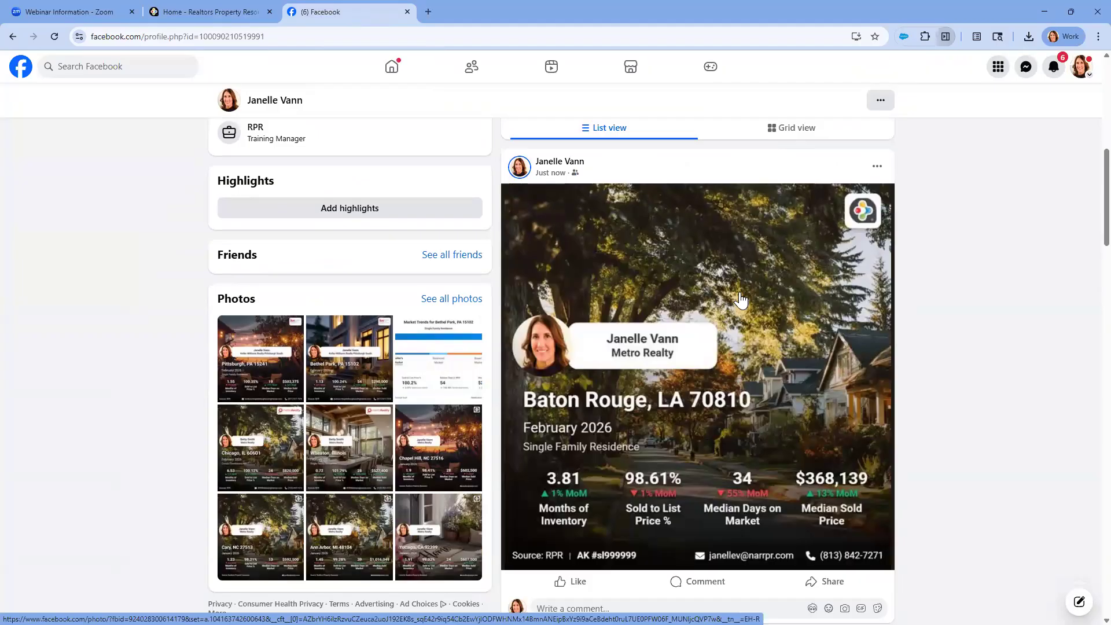
scroll(741, 299, "down", 1)
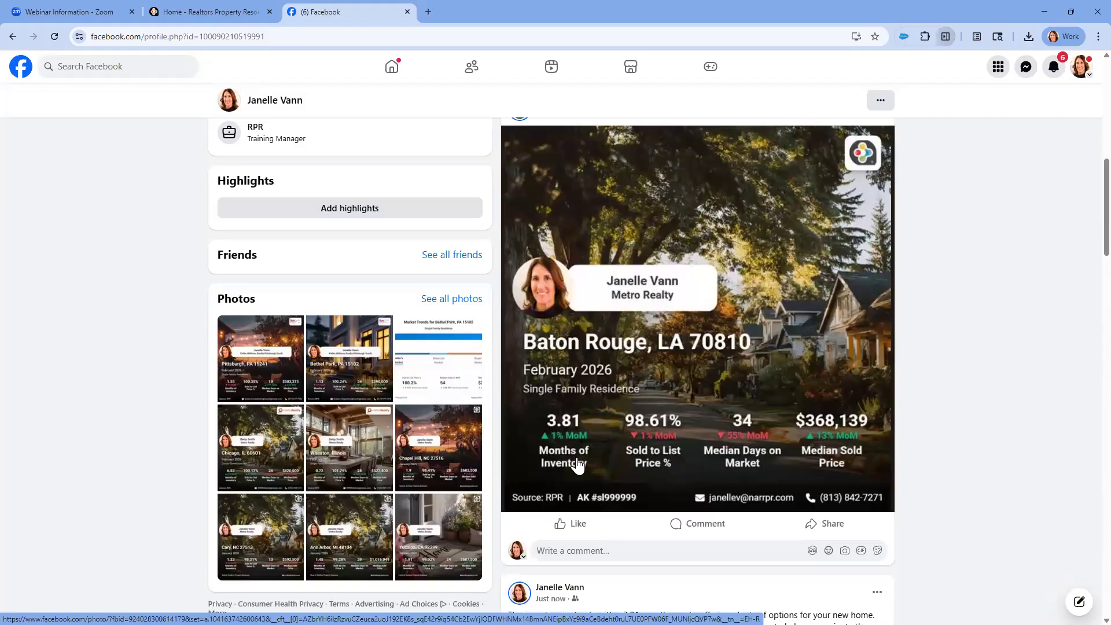
left_click(633, 462)
left_click(768, 457)
left_click(832, 457)
key("ctrl")
key("ctrl")
Read the inventory caption post with hashtags below the Baton Rouge market graphic and compare it with the graphic
scroll(728, 206, "down", 7)
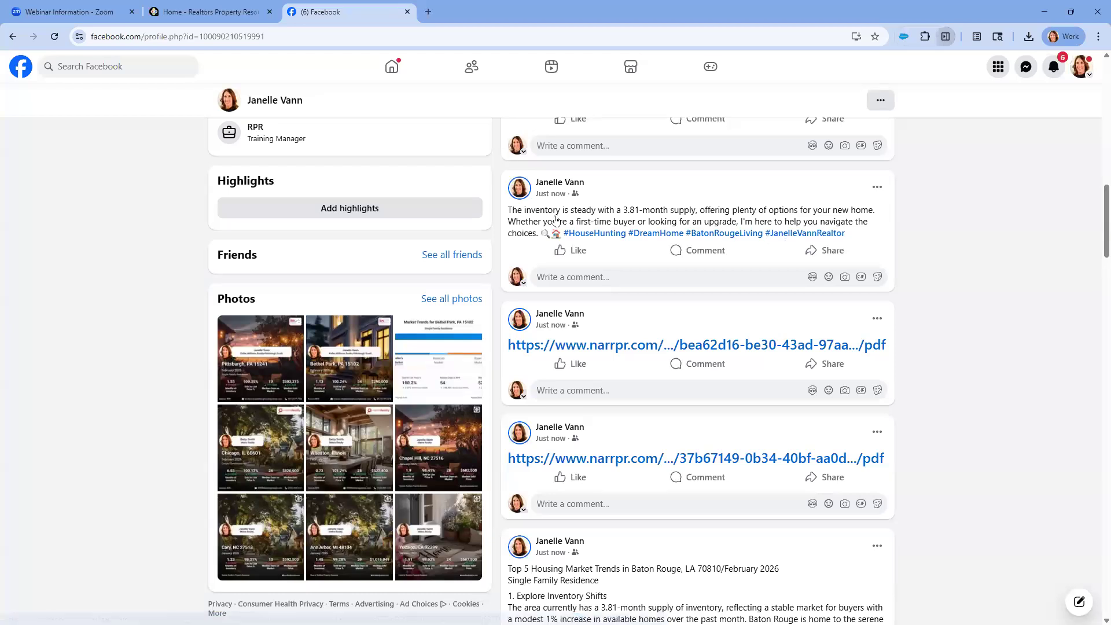
key("ctrl")
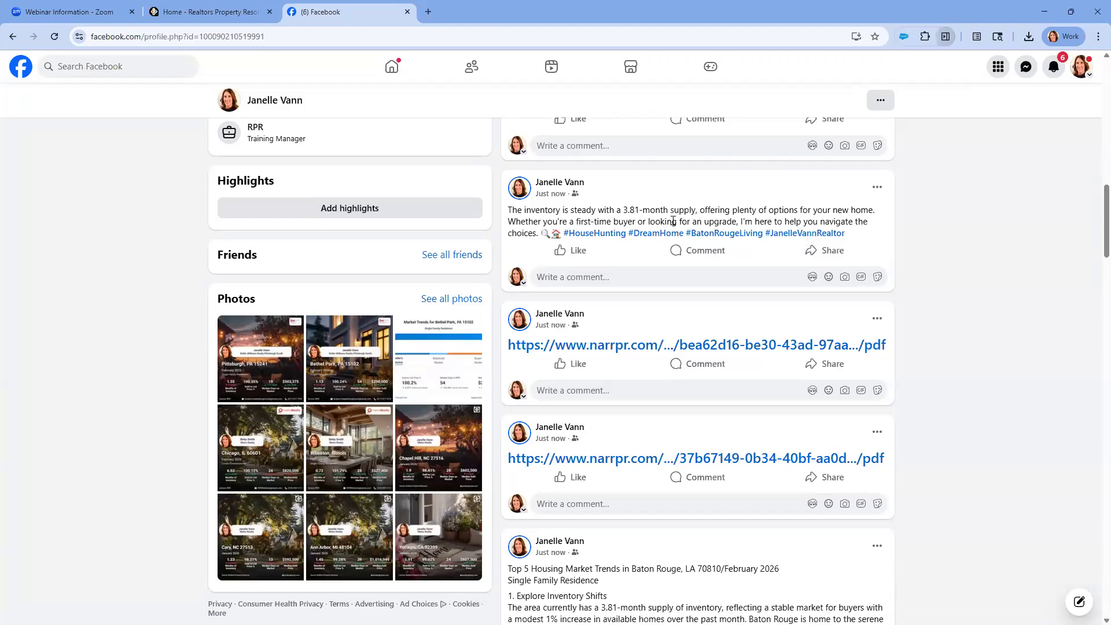
scroll(657, 396, "up", 4)
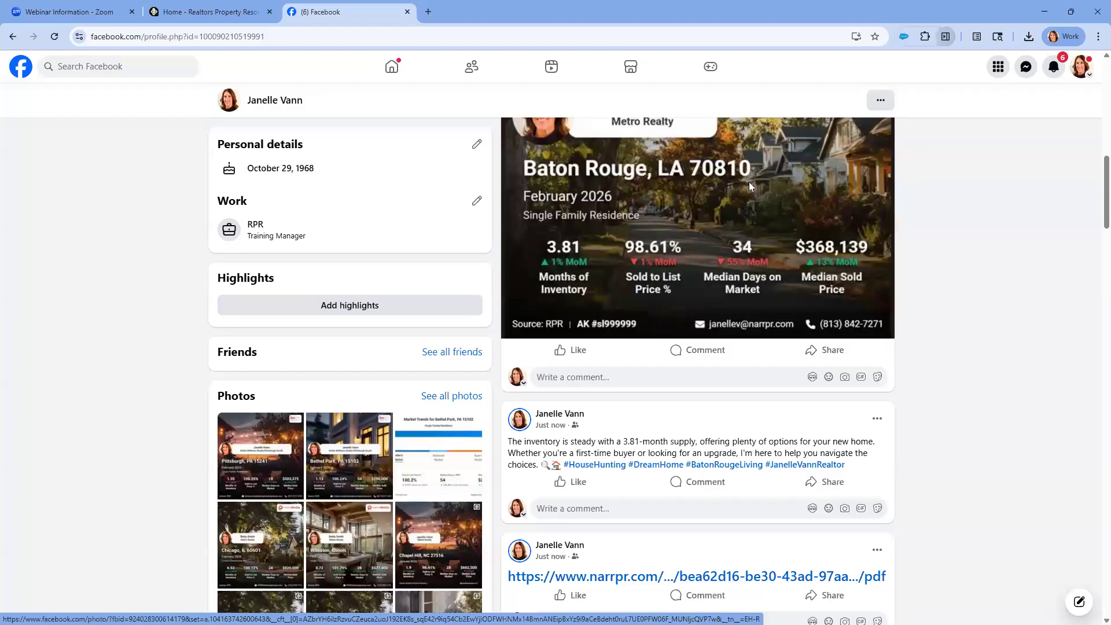
scroll(748, 181, "down", 3)
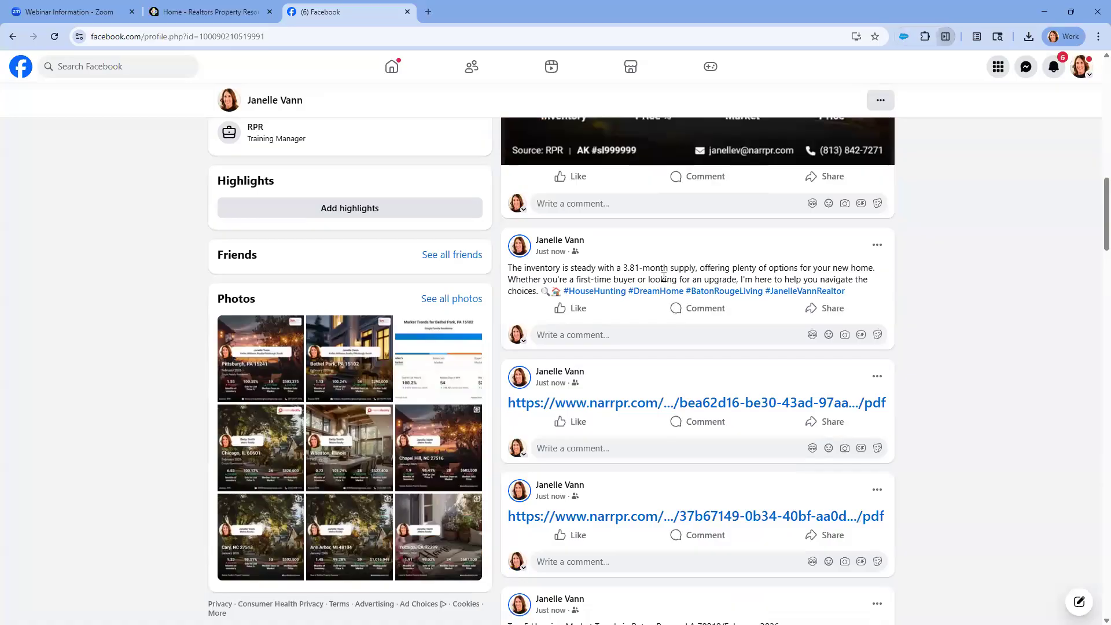
scroll(645, 399, "down", 2)
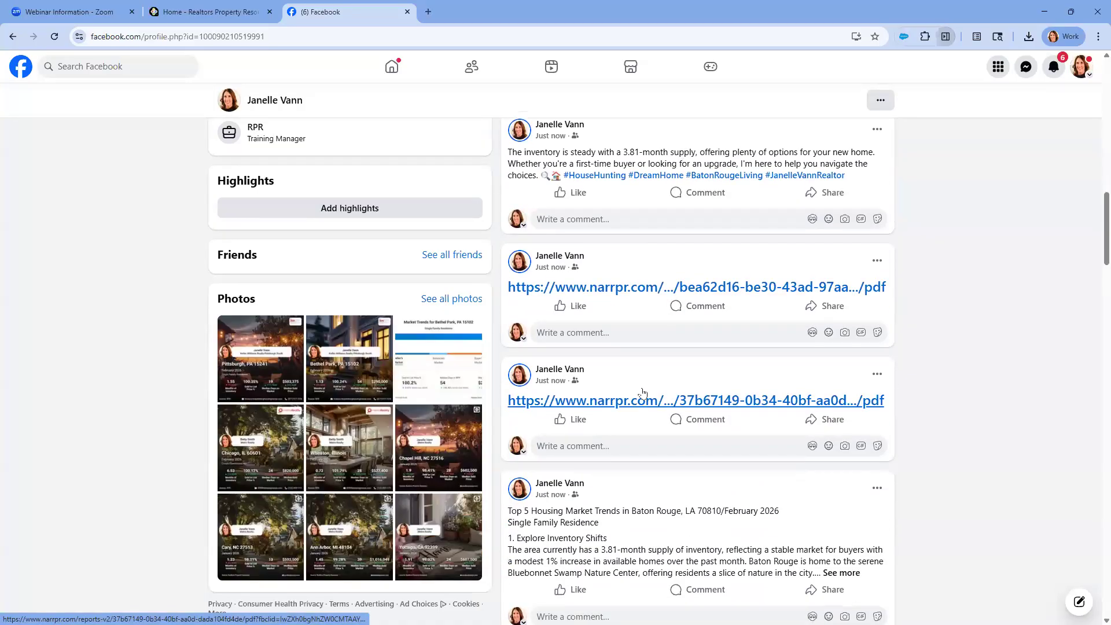
Open the Neighborhood Report PDF from the first posted report link and view its branded cover page
left_click(648, 293)
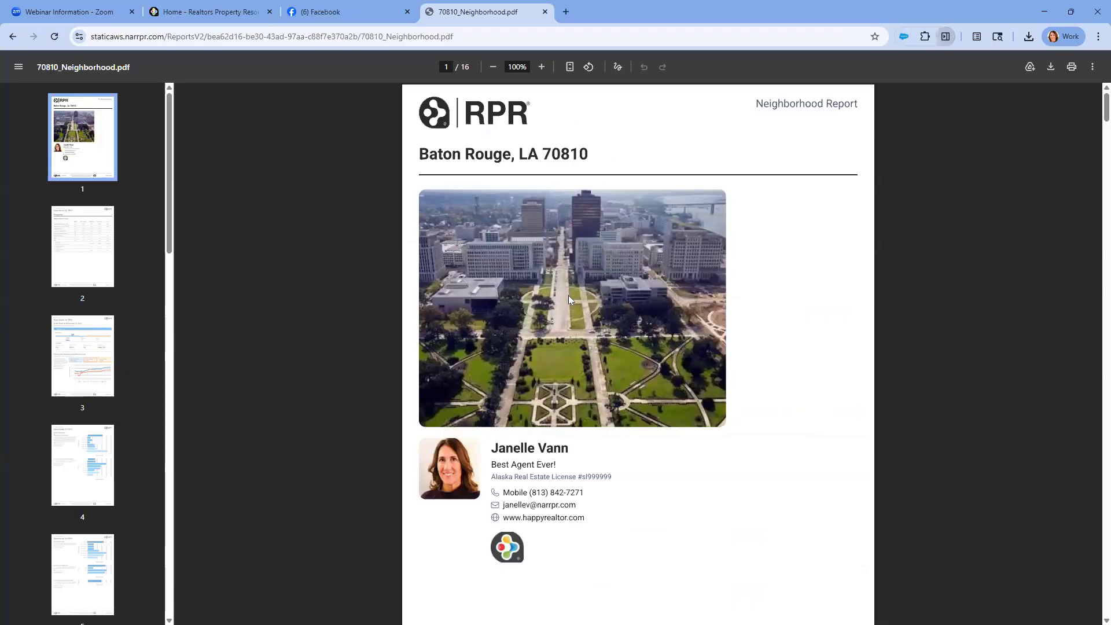
key("ctrl")
key("ctrl")
key("ctrl")
Examine the Housing Facts & Stats table on page 2 of the Neighborhood Report, highlighting the 70810 rent percentage
left_click(91, 286)
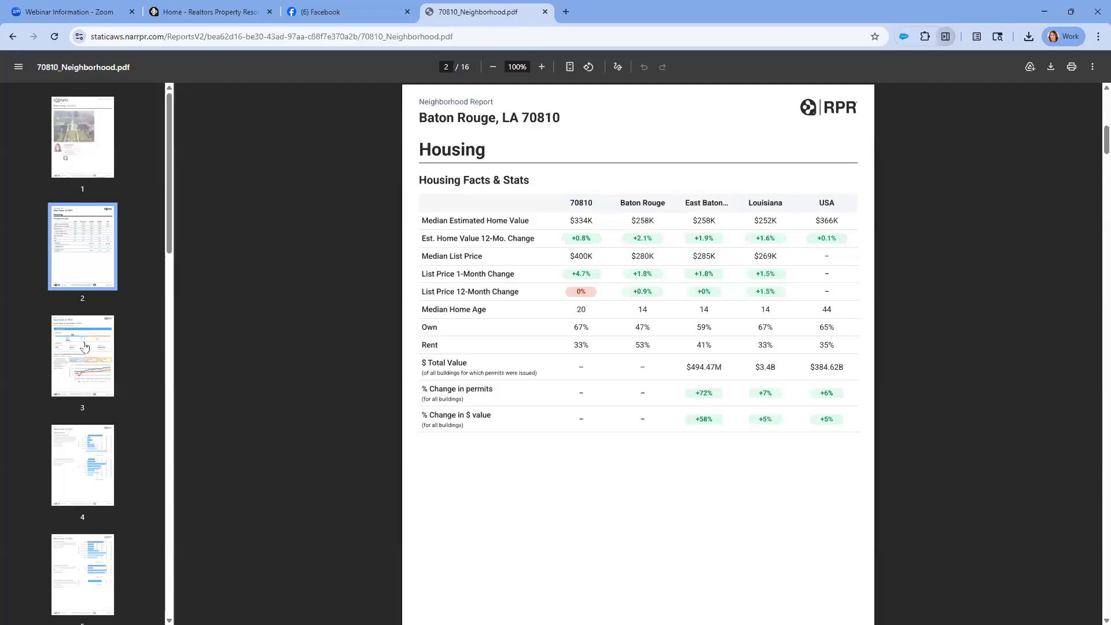
left_click(86, 347)
left_click(91, 272)
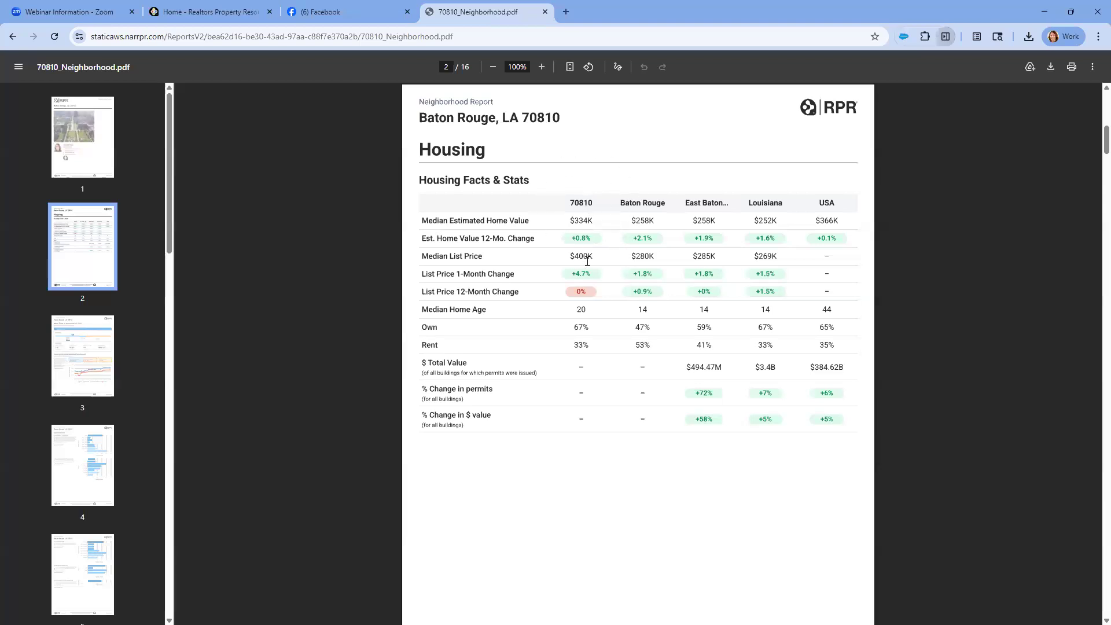
left_click_drag(594, 347, 572, 344)
key("ctrl")
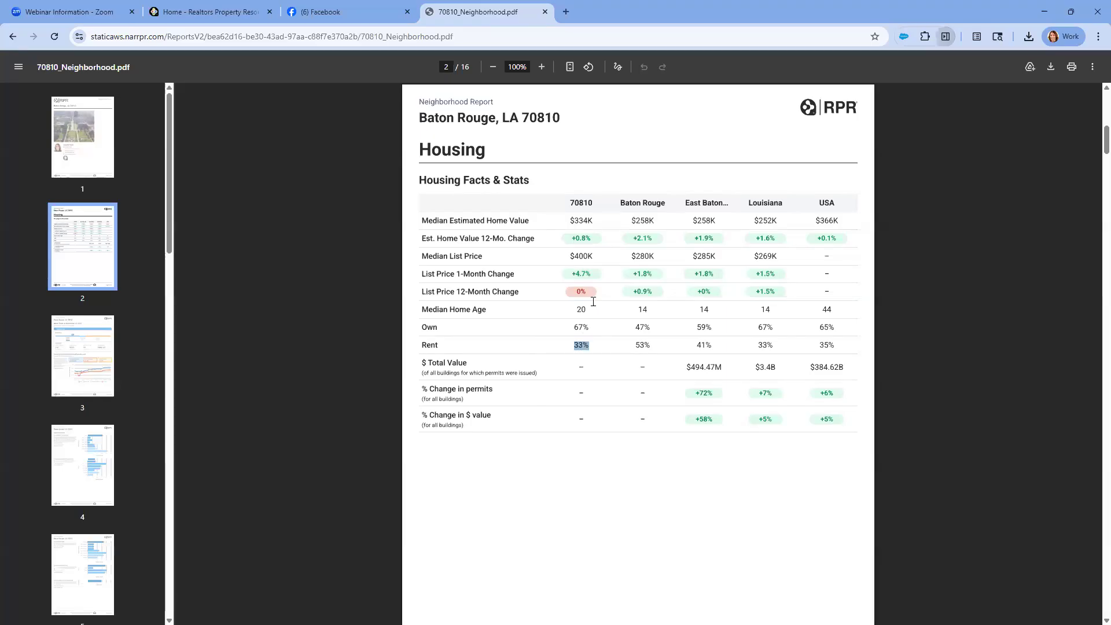
key("ctrl")
key("ctrl")
Open the property flyer PDF from the second report link posted on Facebook and review its photos, listing details and agent branding
left_click(375, 15)
left_click(574, 295)
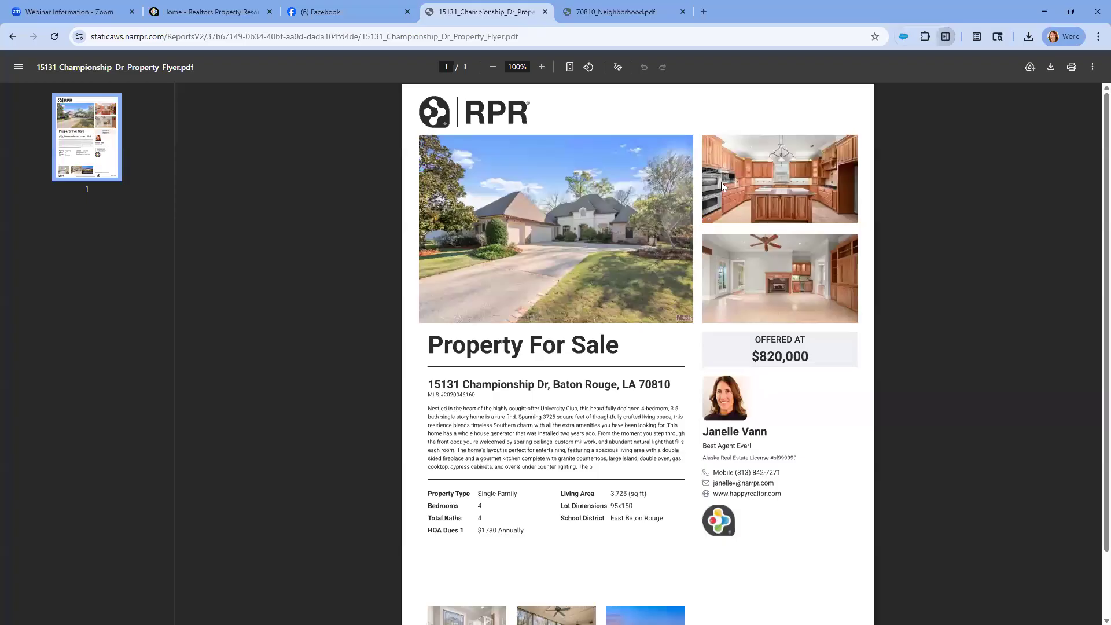
scroll(526, 302, "down", 1)
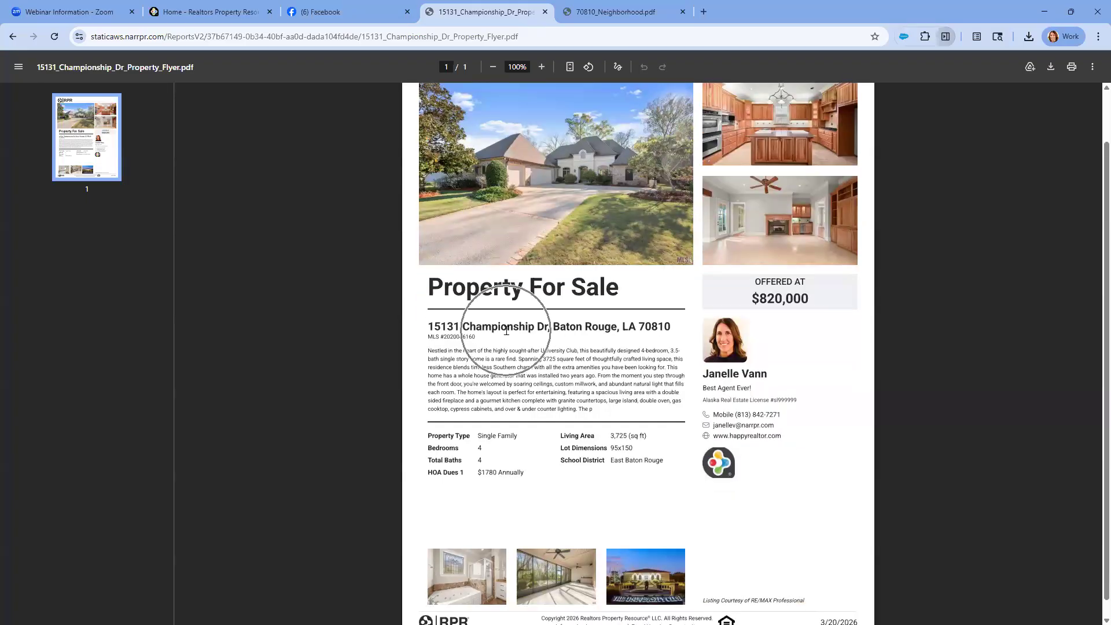
scroll(506, 330, "up", 1)
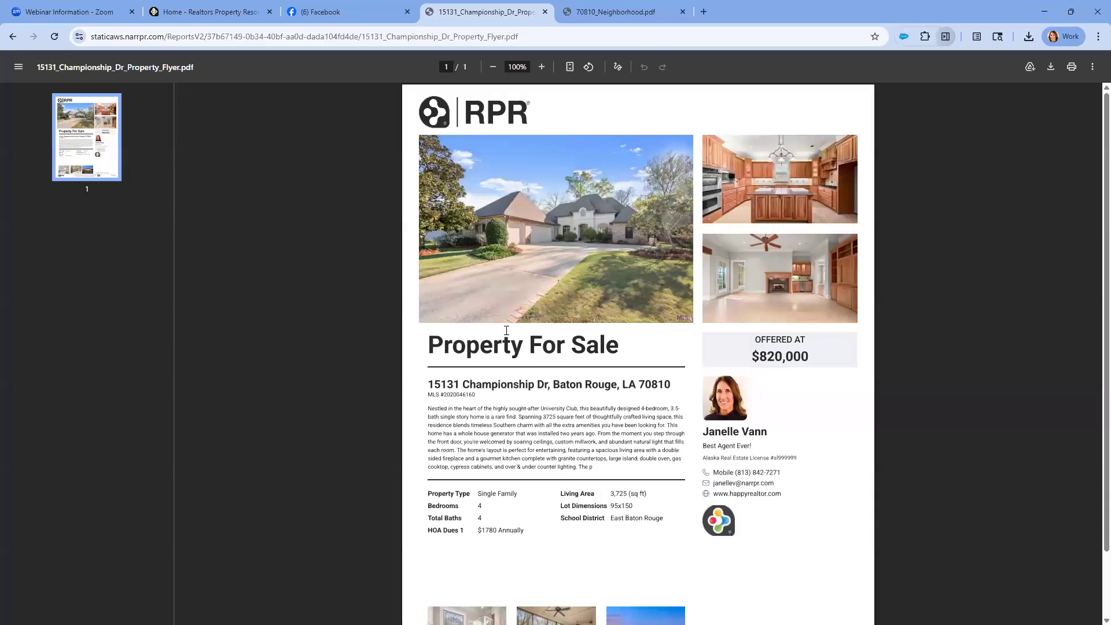
scroll(779, 263, "down", 1)
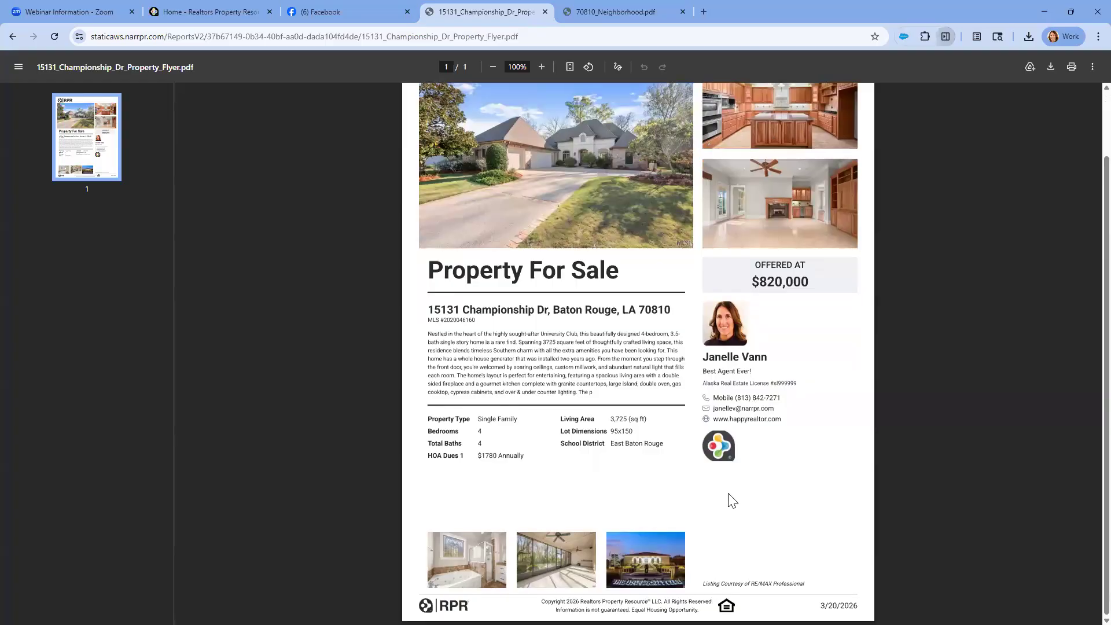
scroll(727, 493, "up", 1)
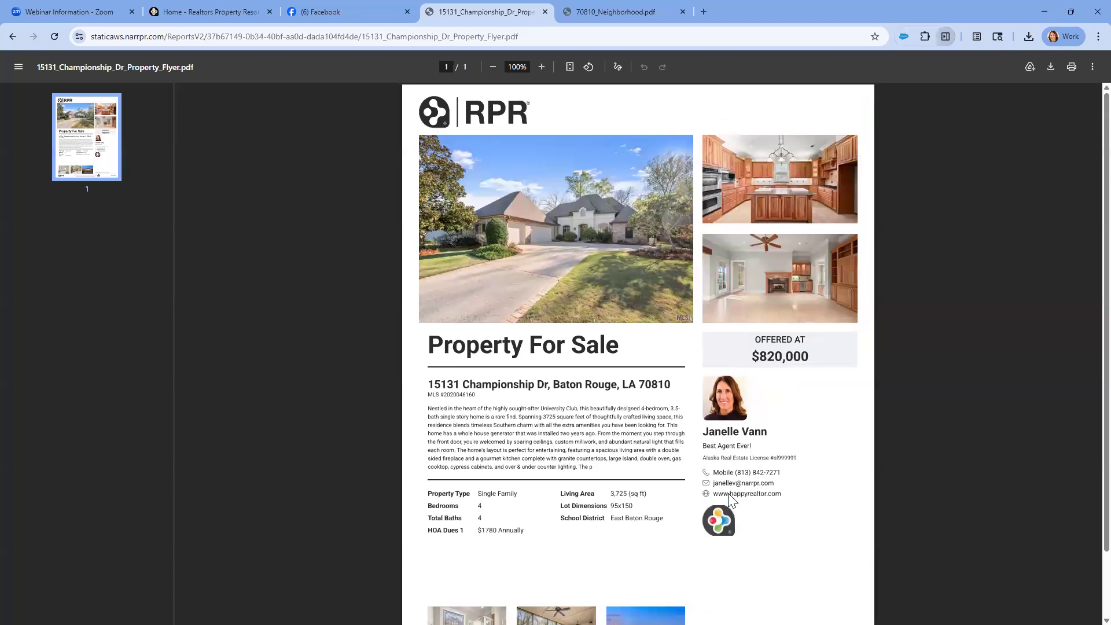
Return to the Facebook profile and expand the Top 5 Housing Market Trends post for Baton Rouge, LA 70810
left_click(378, 15)
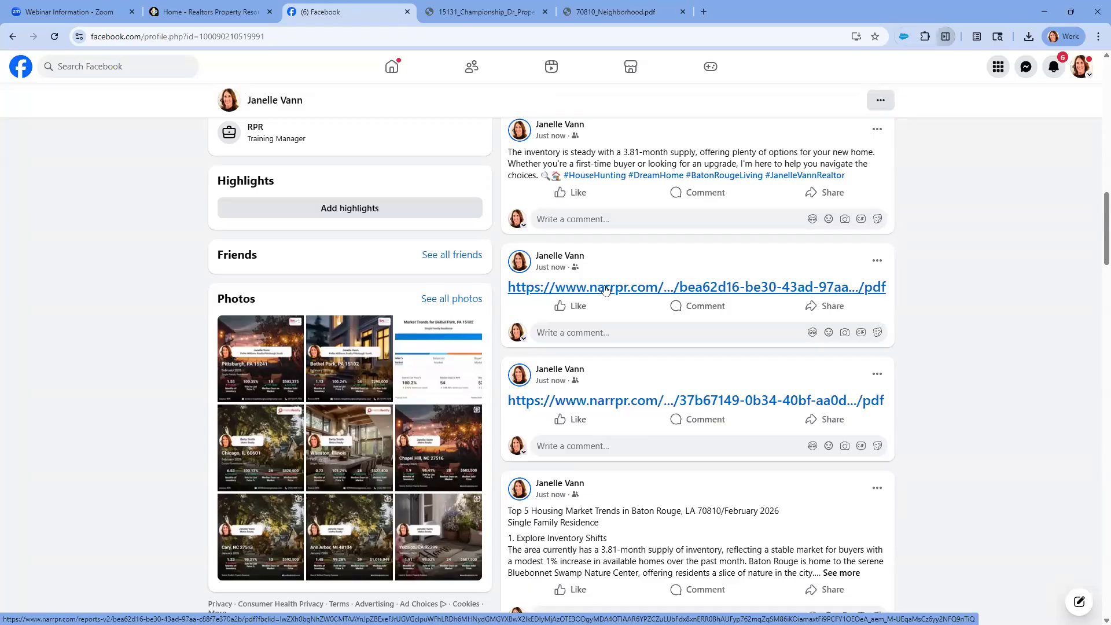
left_click(629, 405)
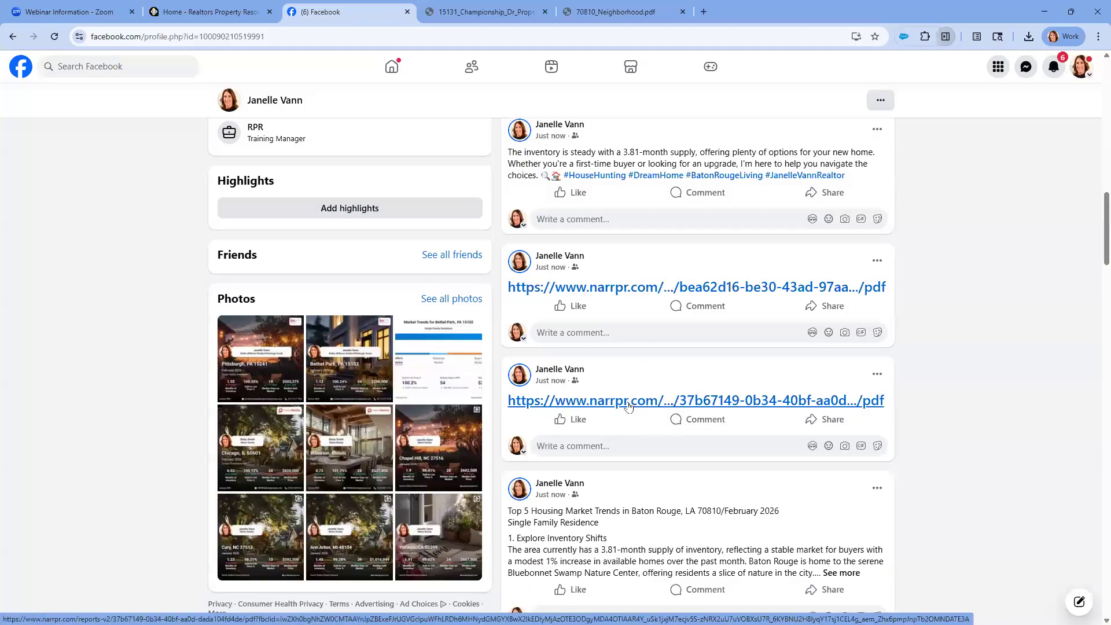
scroll(629, 405, "down", 3)
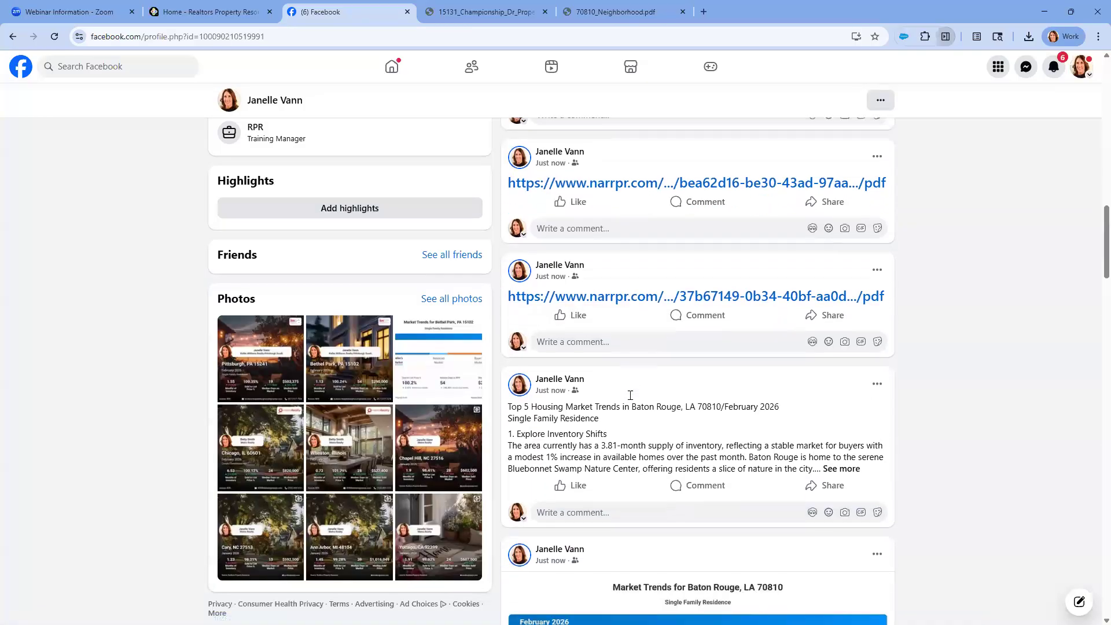
left_click(845, 399)
scroll(759, 389, "down", 2)
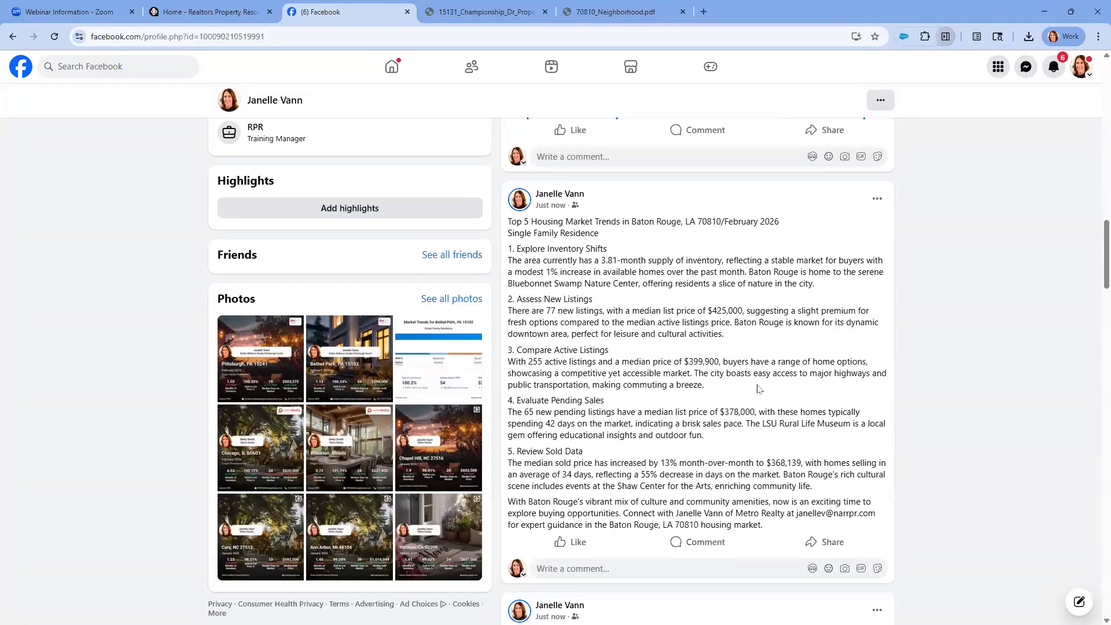
Read the five numbered sections of the Baton Rouge trends post, from inventory shifts to sold data, and its closing contact paragraph
left_click(708, 236)
left_click(752, 225)
scroll(613, 255, "down", 1)
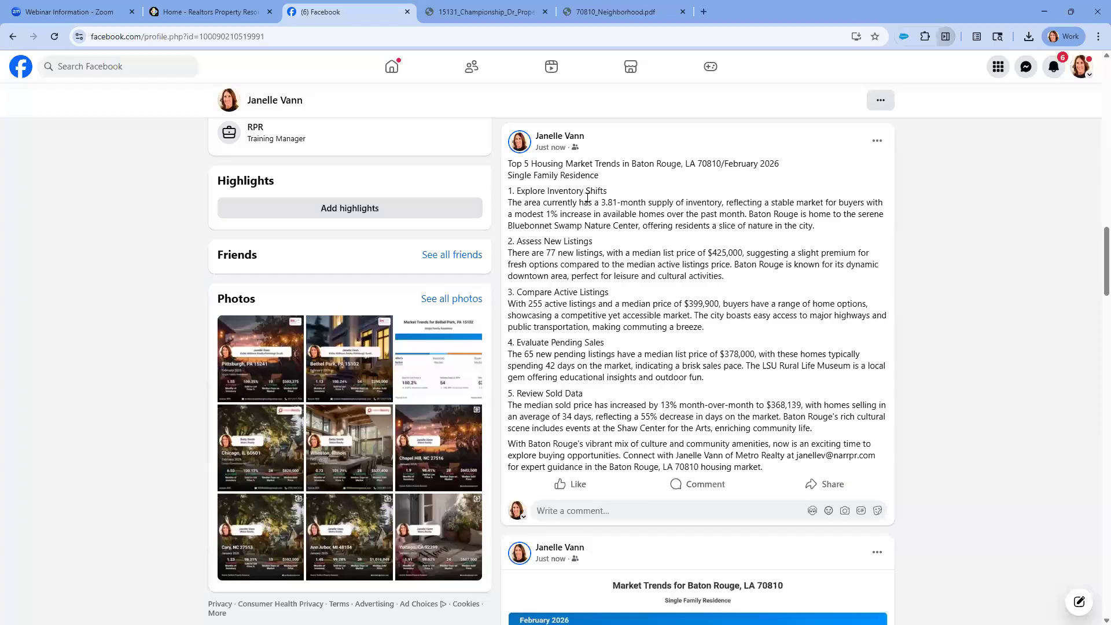
scroll(587, 197, "down", 2)
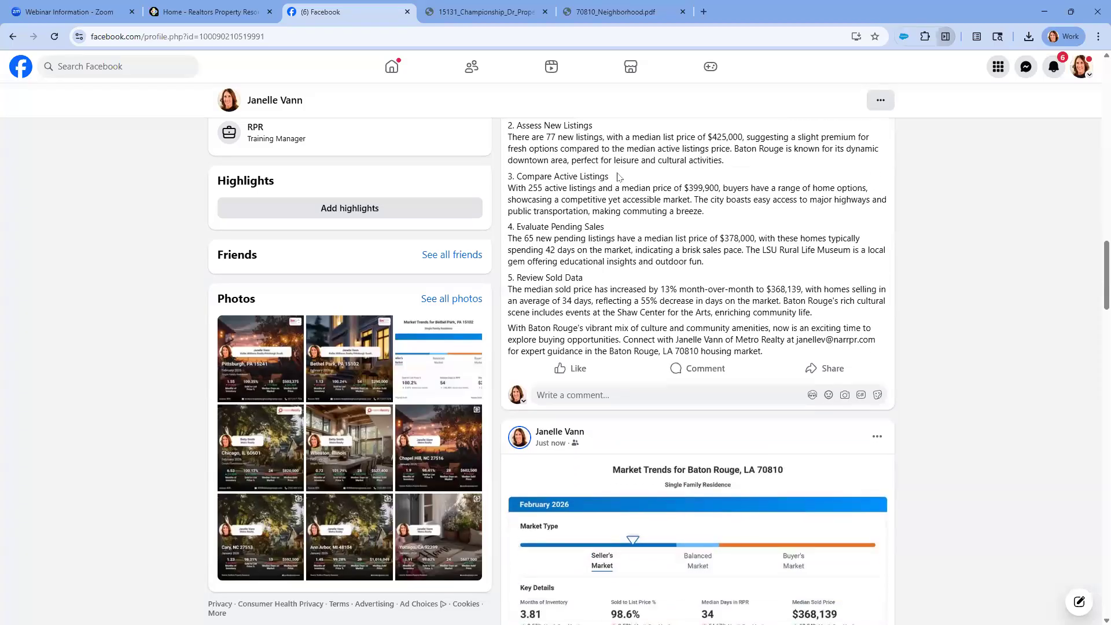
scroll(645, 237, "up", 2)
left_click(645, 234)
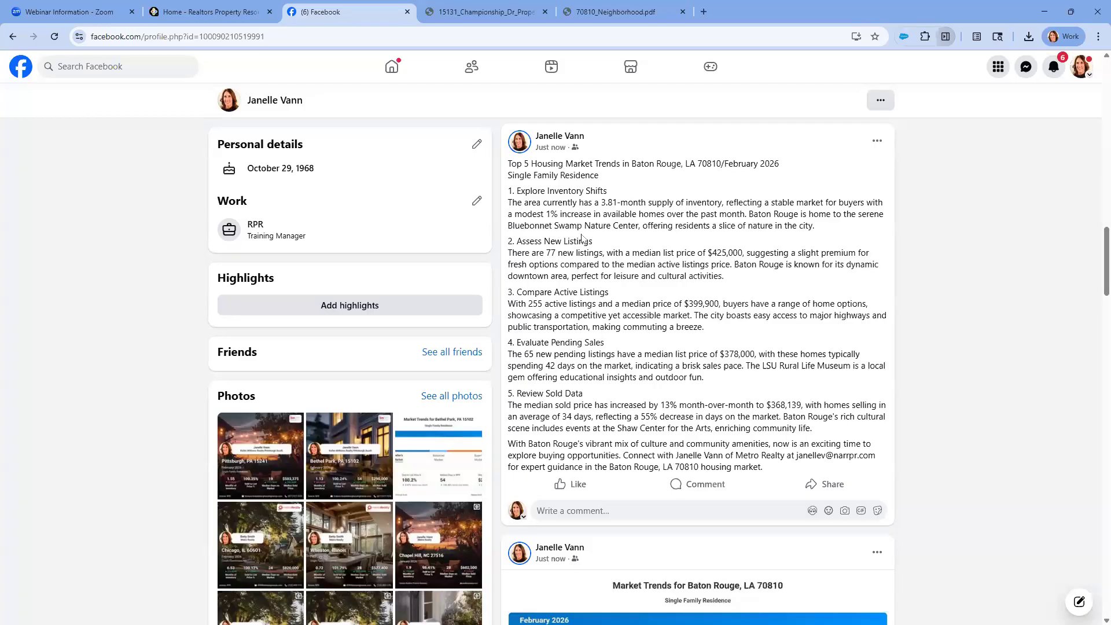
left_click(624, 226)
Examine the posted Market Trends graphic for Baton Rouge, LA 70810 and return to the beginning of the profile's posts
scroll(623, 226, "down", 6)
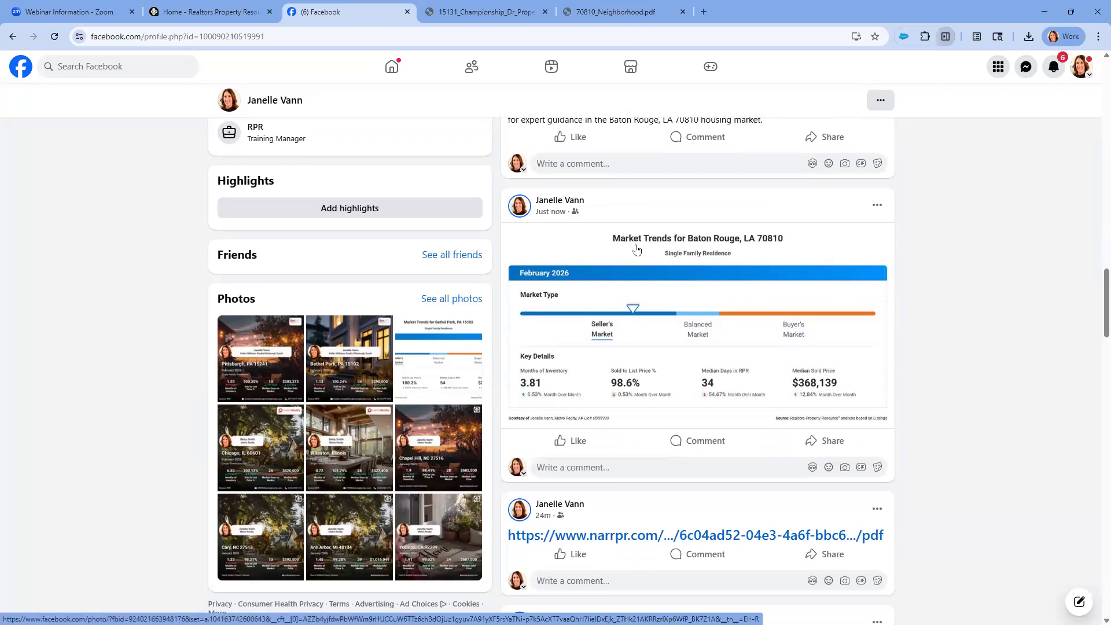
left_click(770, 238)
left_click(757, 243)
scroll(685, 275, "up", 10)
scroll(685, 272, "up", 6)
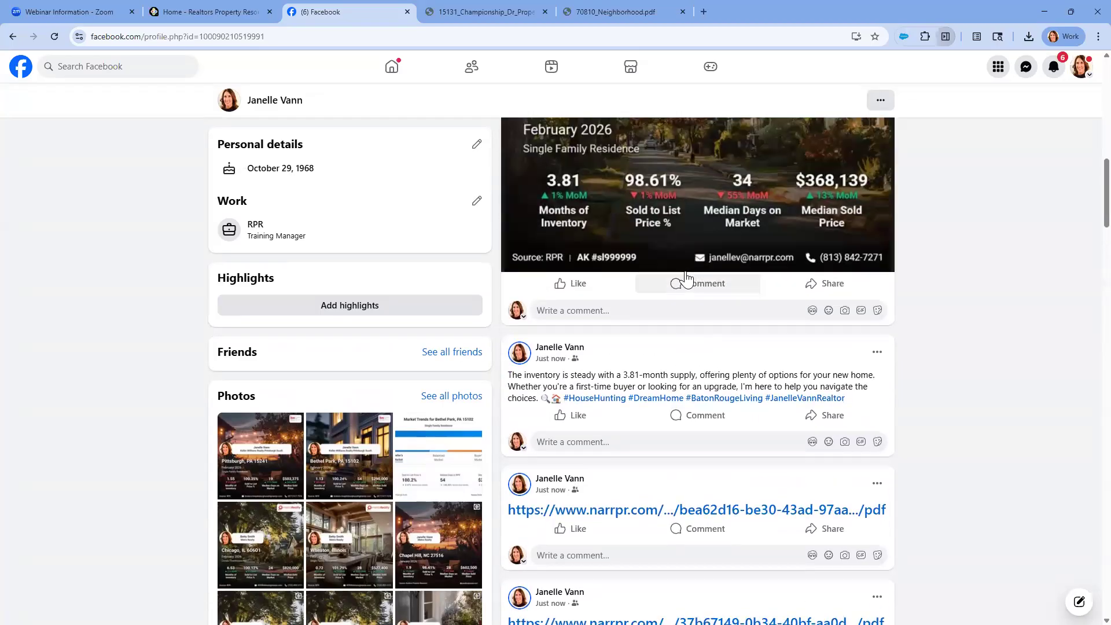
scroll(685, 275, "up", 6)
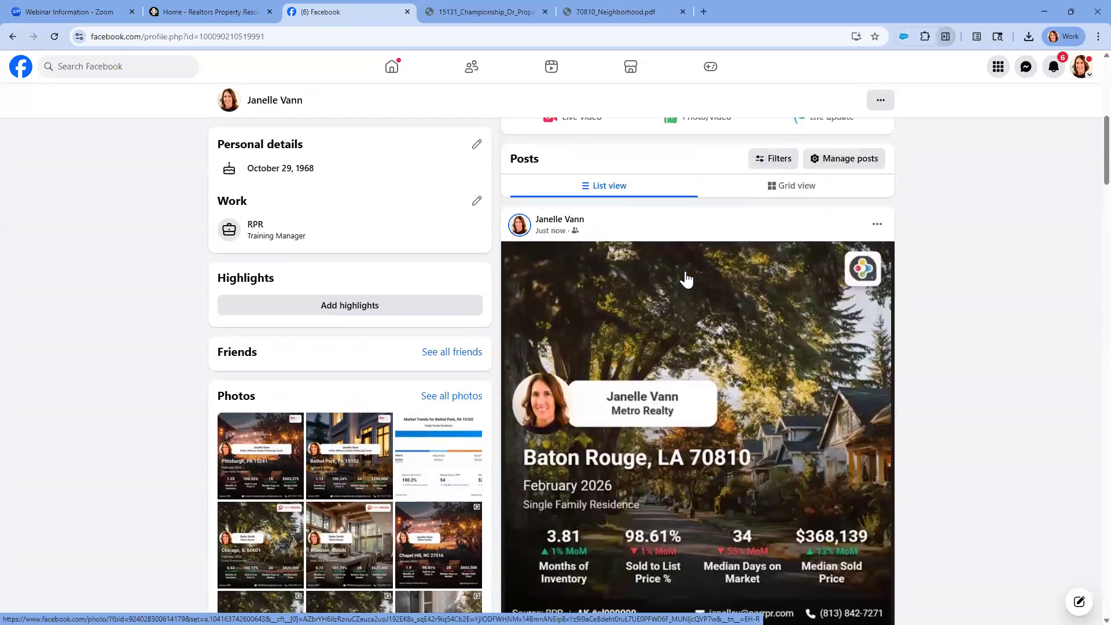
scroll(686, 278, "up", 3)
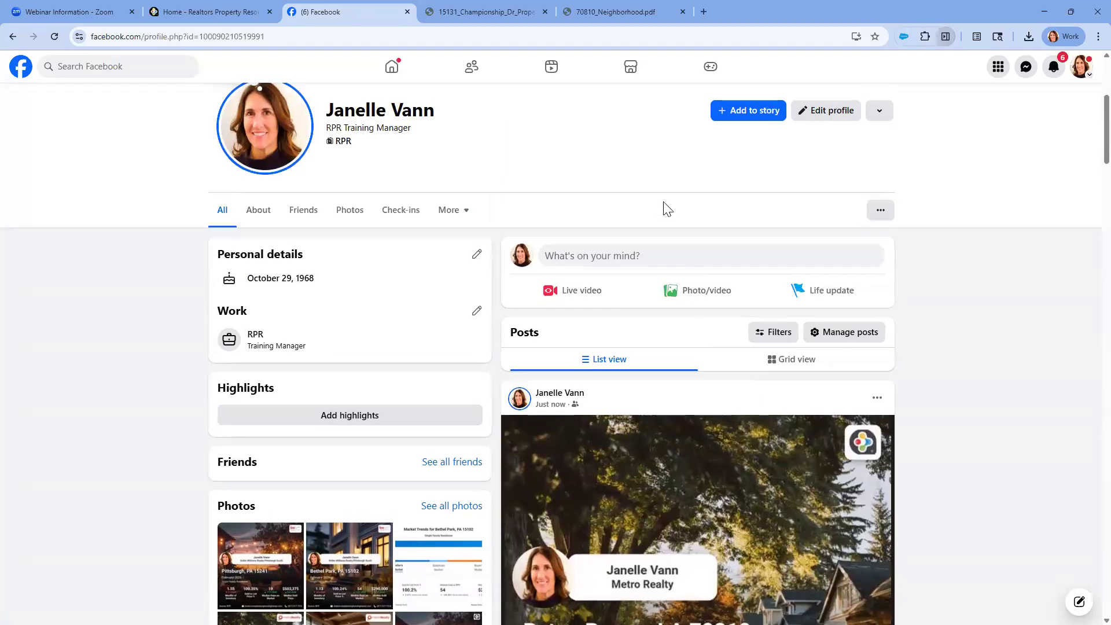
Switch to the RPR home page and look over the My Markets map and status list for Covington, LA 70433
left_click(216, 11)
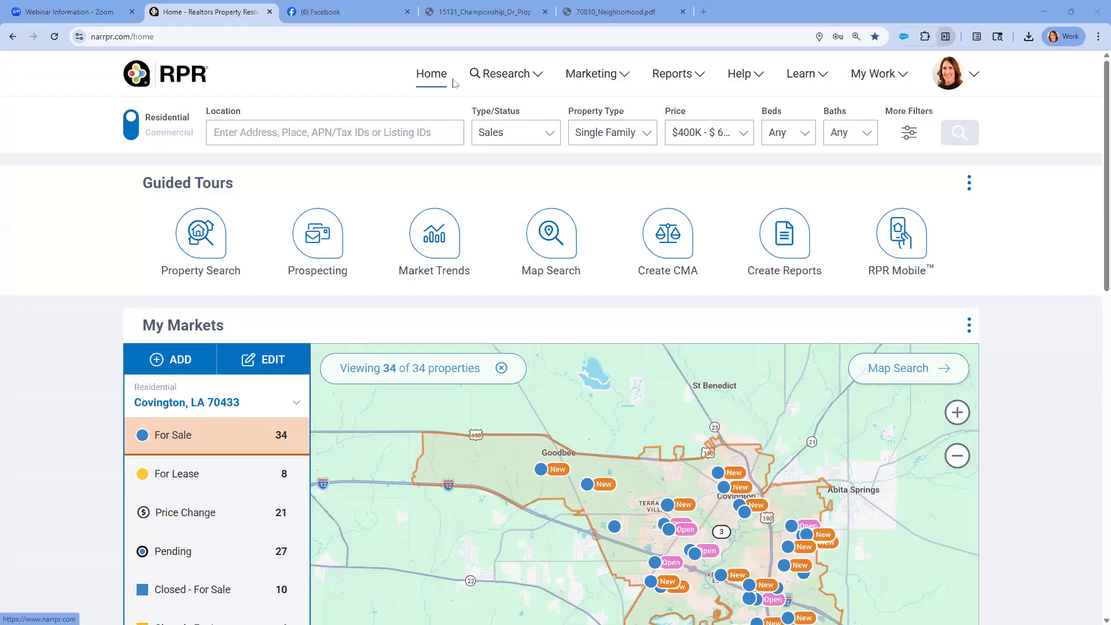
scroll(650, 389, "down", 1)
scroll(249, 397, "down", 3)
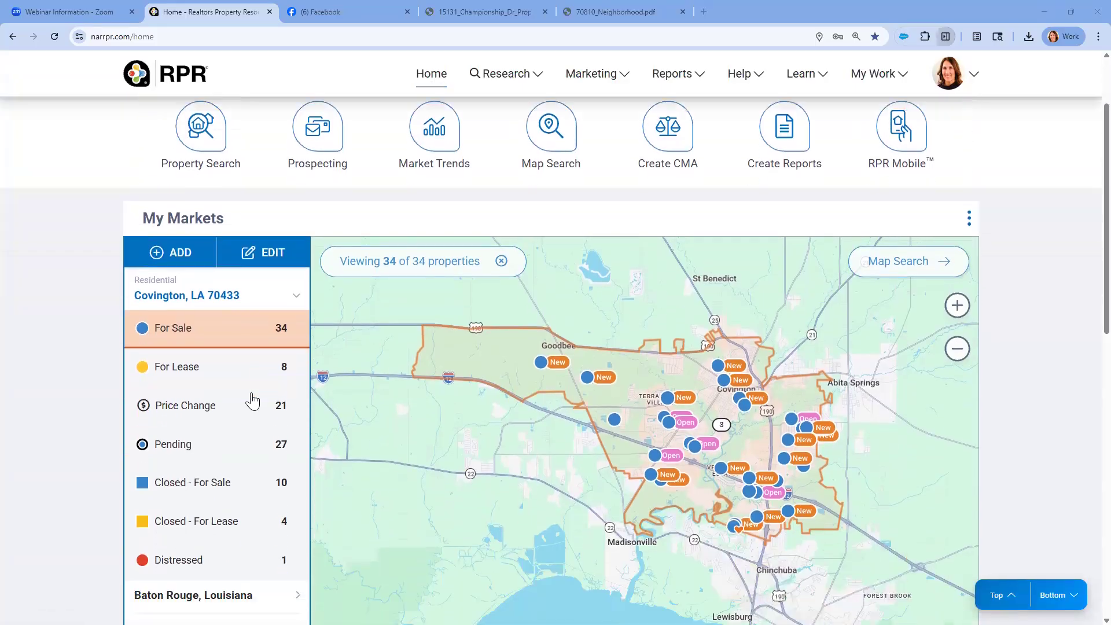
scroll(378, 362, "up", 4)
scroll(379, 363, "up", 1)
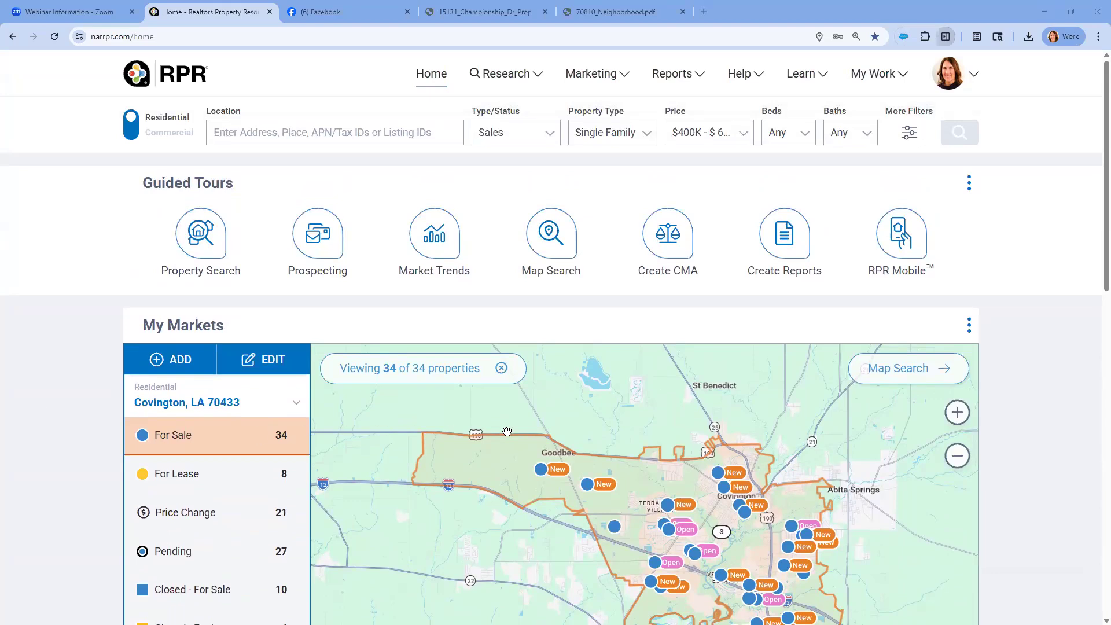
Run an area search for Covington, LA 70433 from the My Markets map
scroll(585, 427, "down", 2)
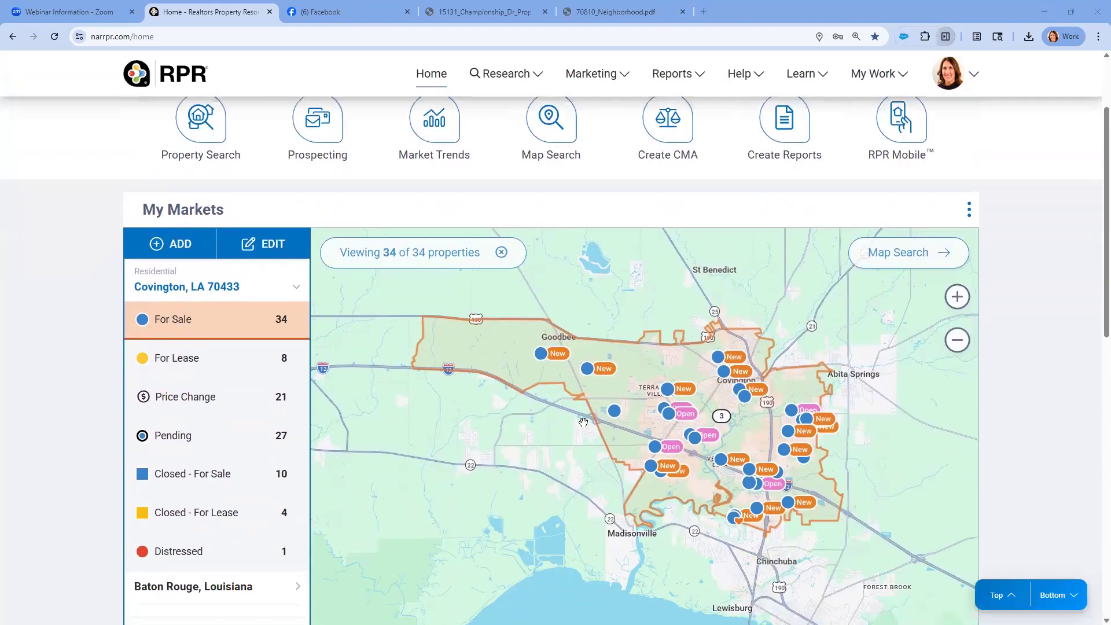
left_click(639, 370)
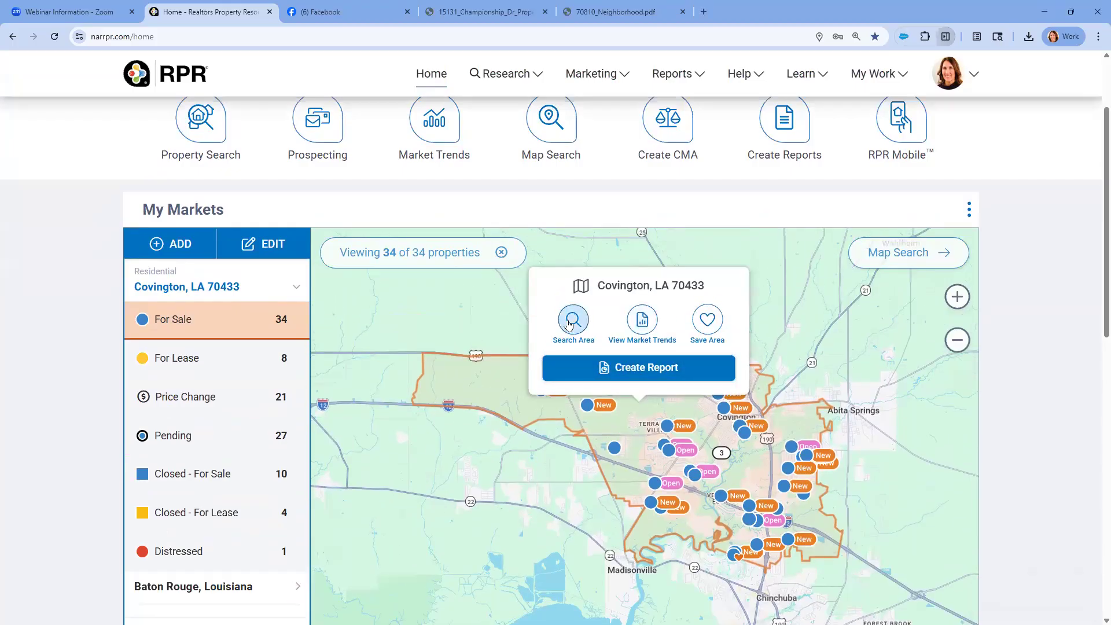
left_click(571, 319)
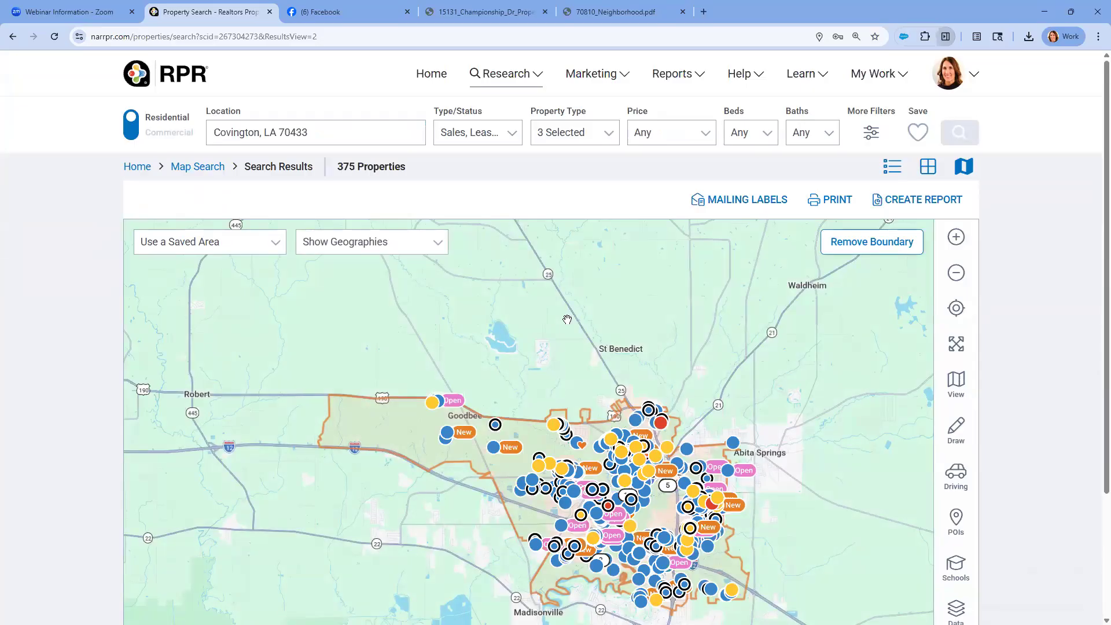
scroll(567, 320, "down", 1)
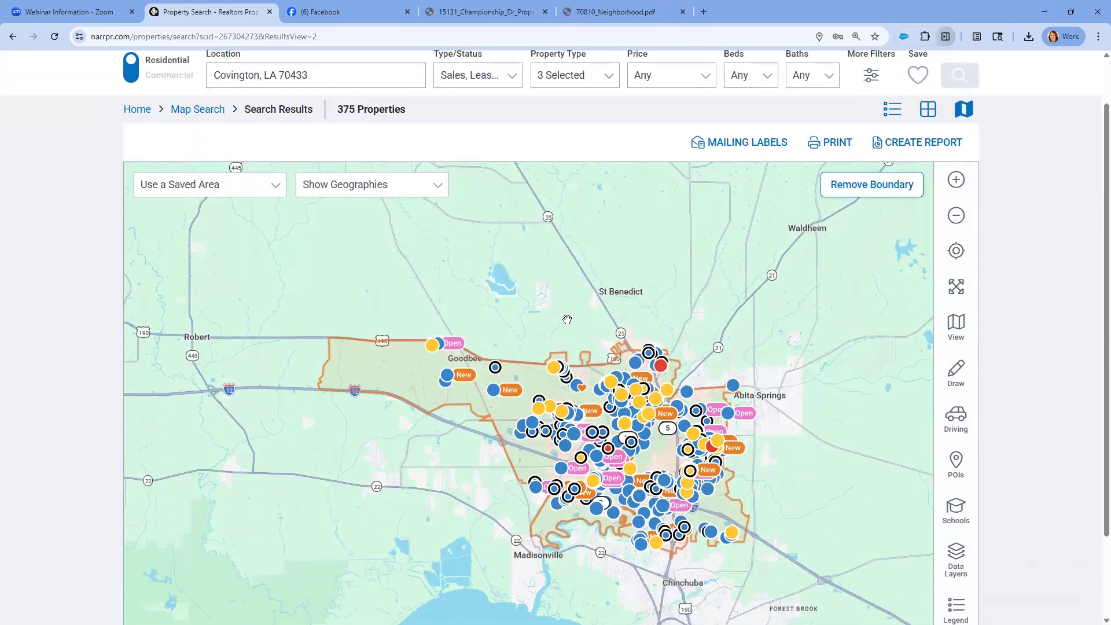
Show Cities boundaries on the search results map, select Abita Springs and unselect it
left_click(440, 184)
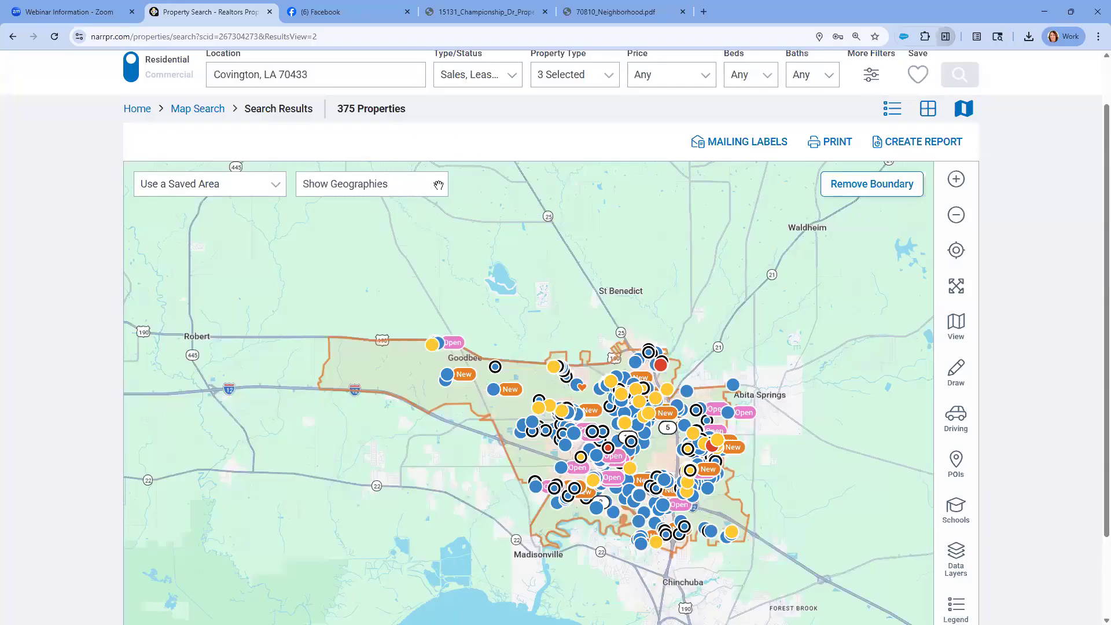
left_click(368, 189)
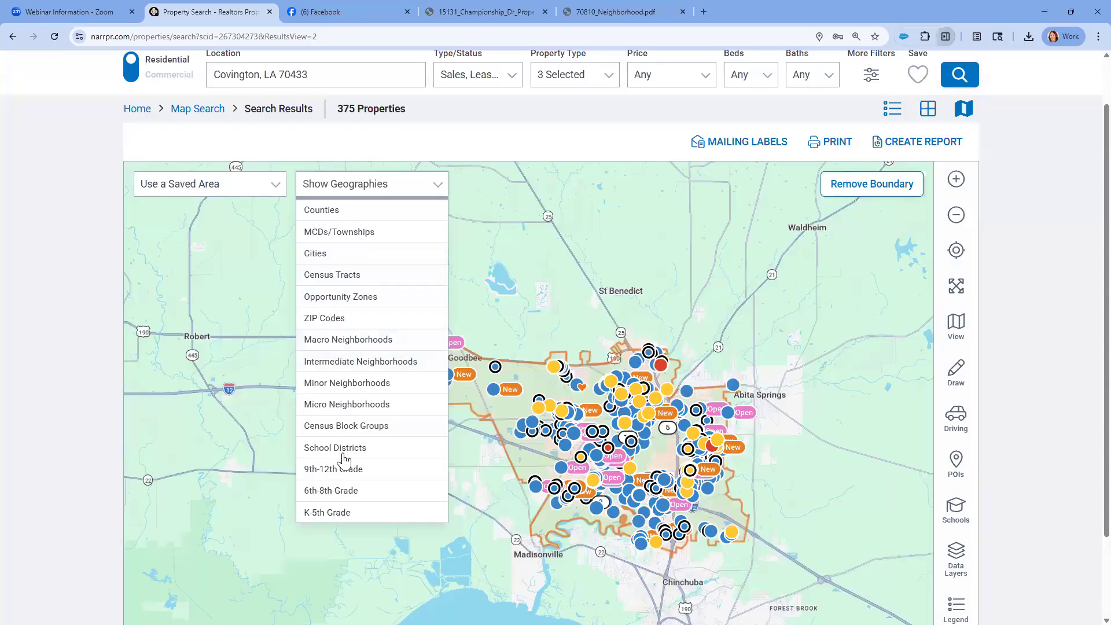
left_click(325, 253)
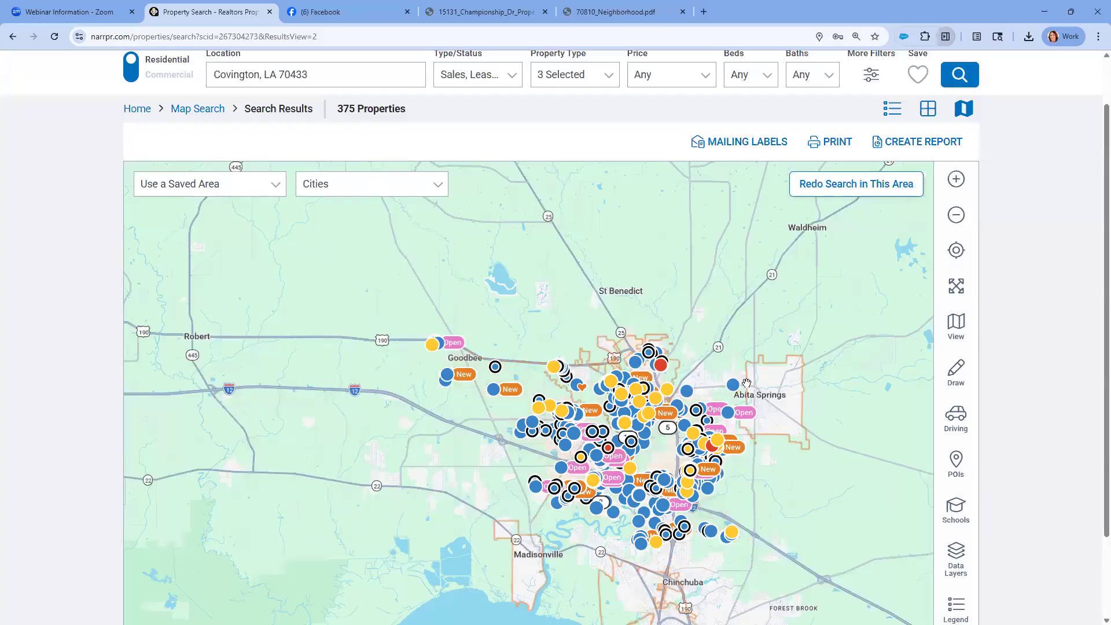
left_click(764, 389)
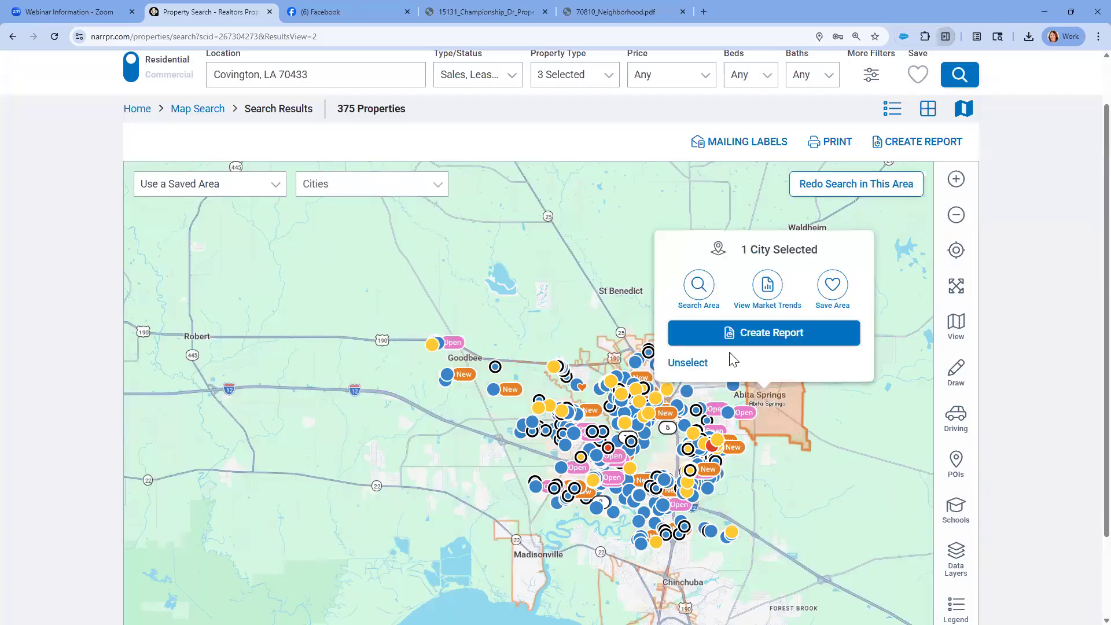
left_click(701, 361)
Change the map geographies to ZIP Codes and select the 70455 and 70435 areas
left_click(437, 185)
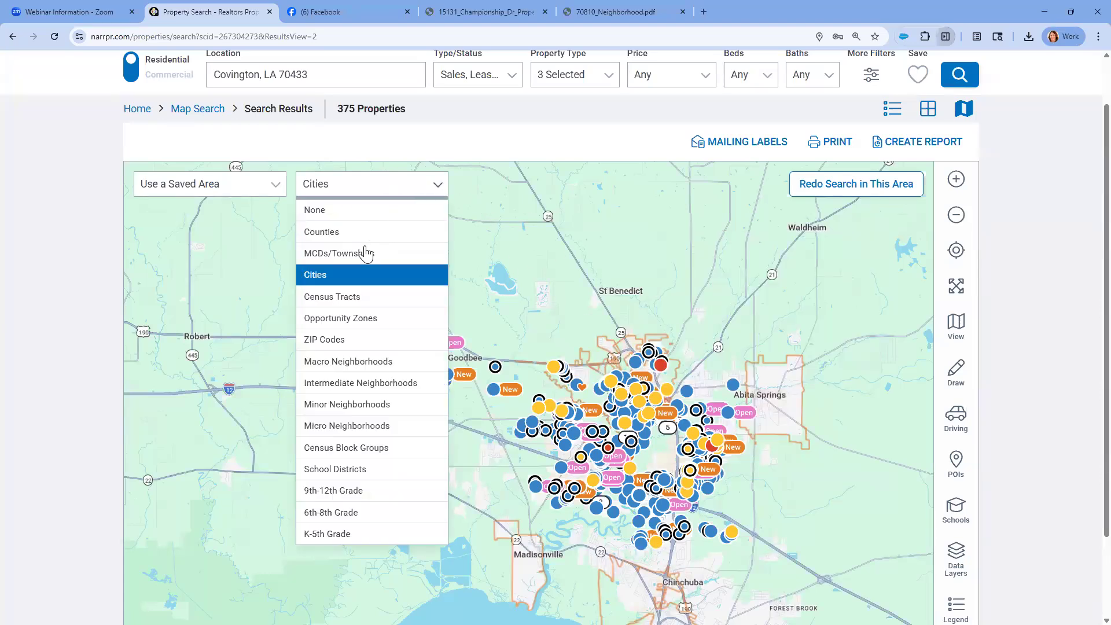
left_click(343, 341)
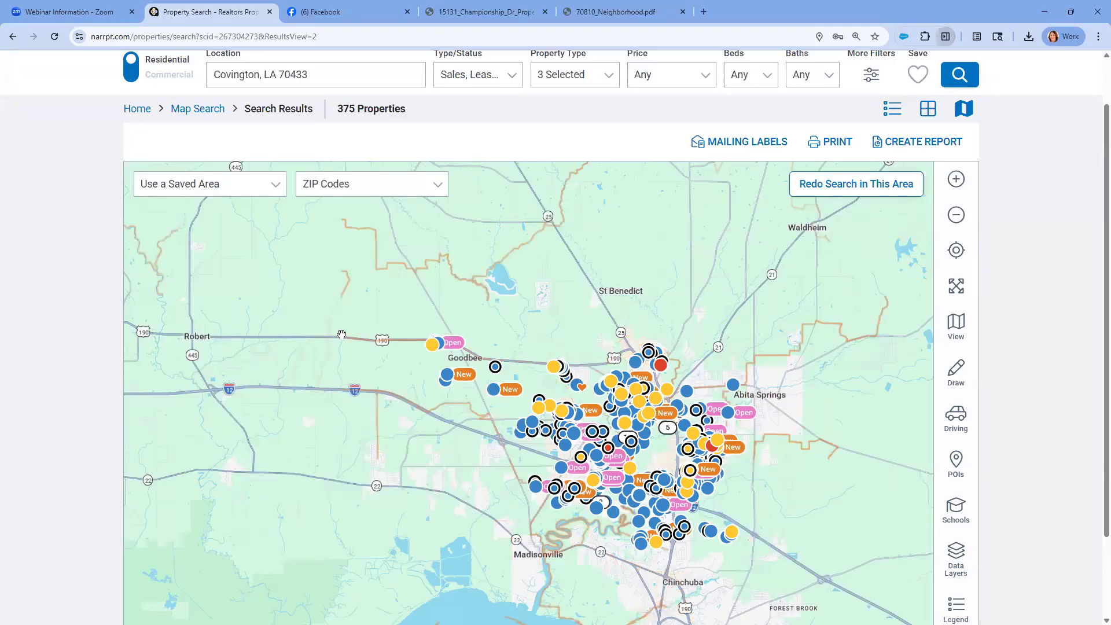
left_click(292, 304)
left_click(376, 358)
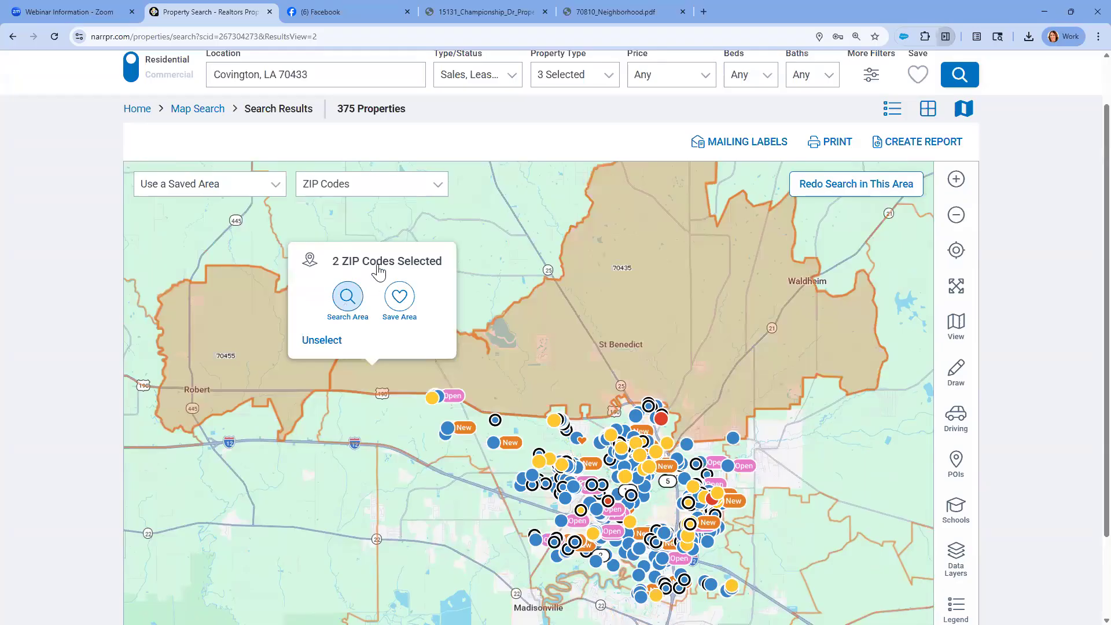
Redo the search in the visible map area and show Macro Neighborhoods across a wider region
left_click(419, 185)
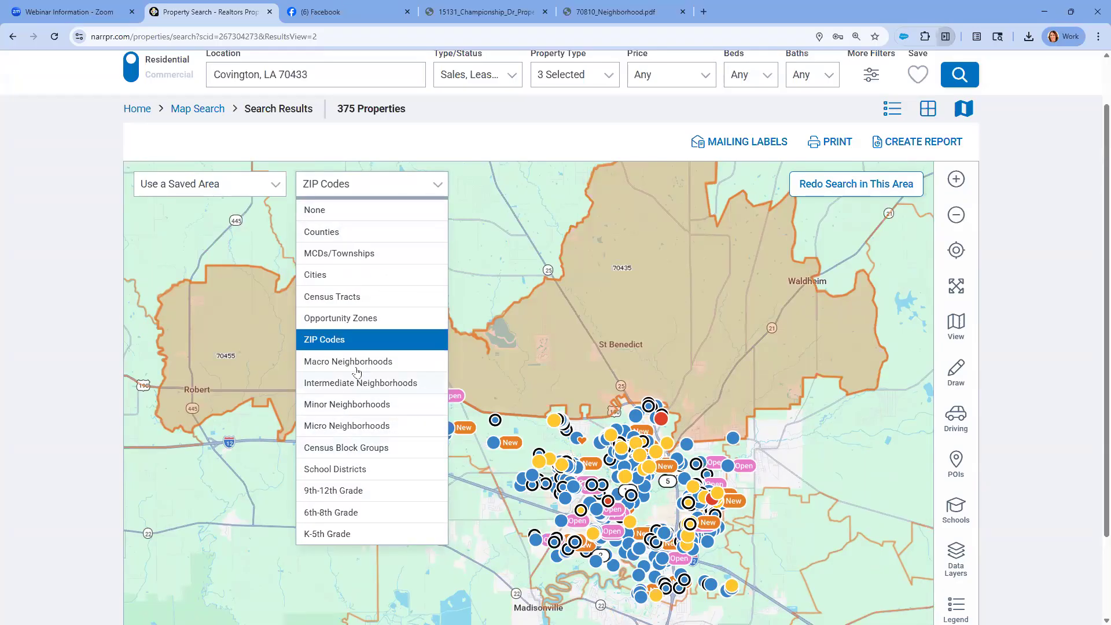
left_click(810, 191)
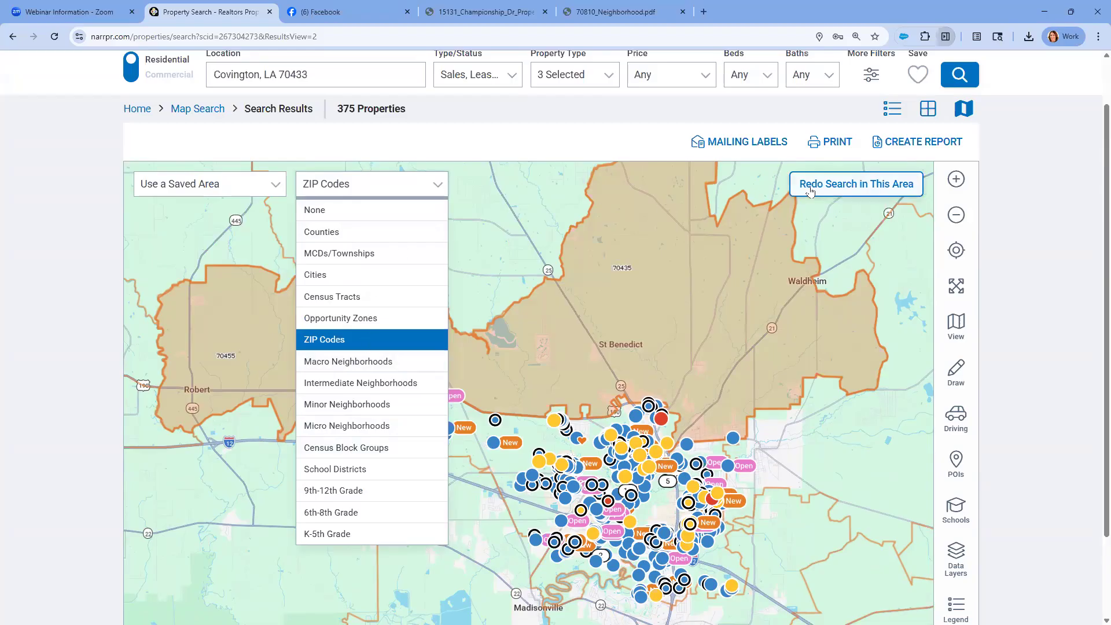
left_click(440, 187)
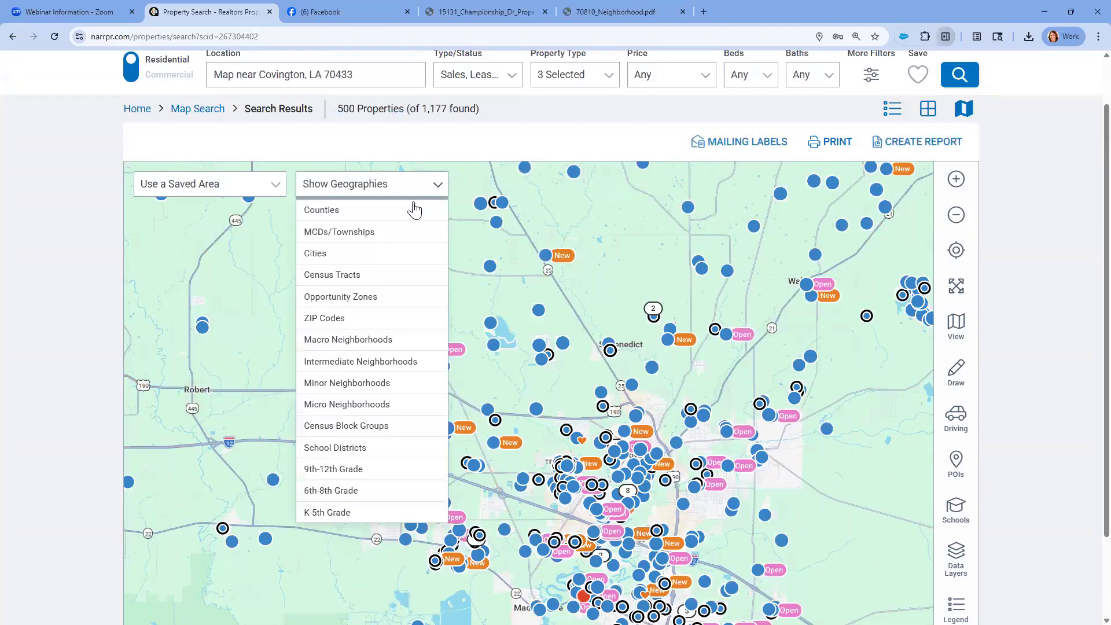
left_click(369, 339)
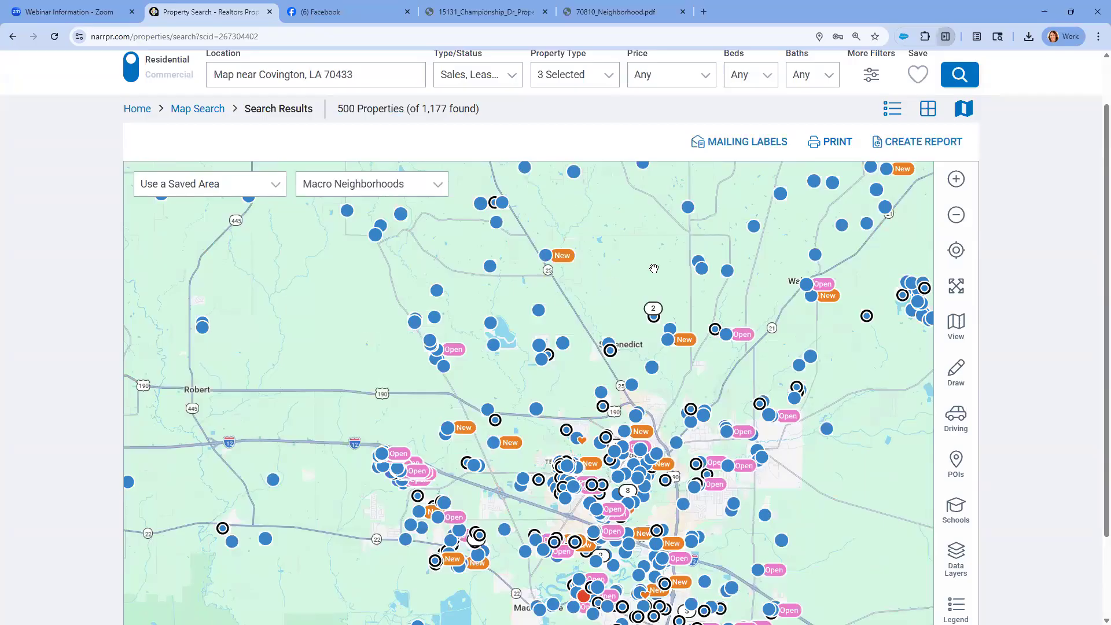
left_click(946, 214)
left_click(946, 214)
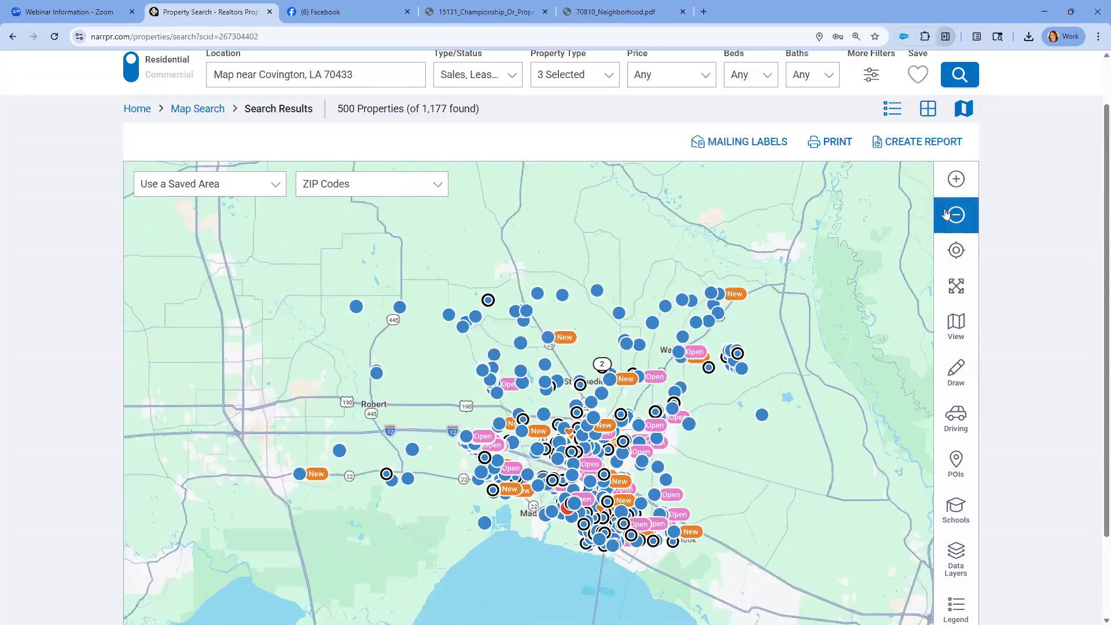
Switch the map geographies to Minor Neighborhoods and back to ZIP Codes
left_click(439, 186)
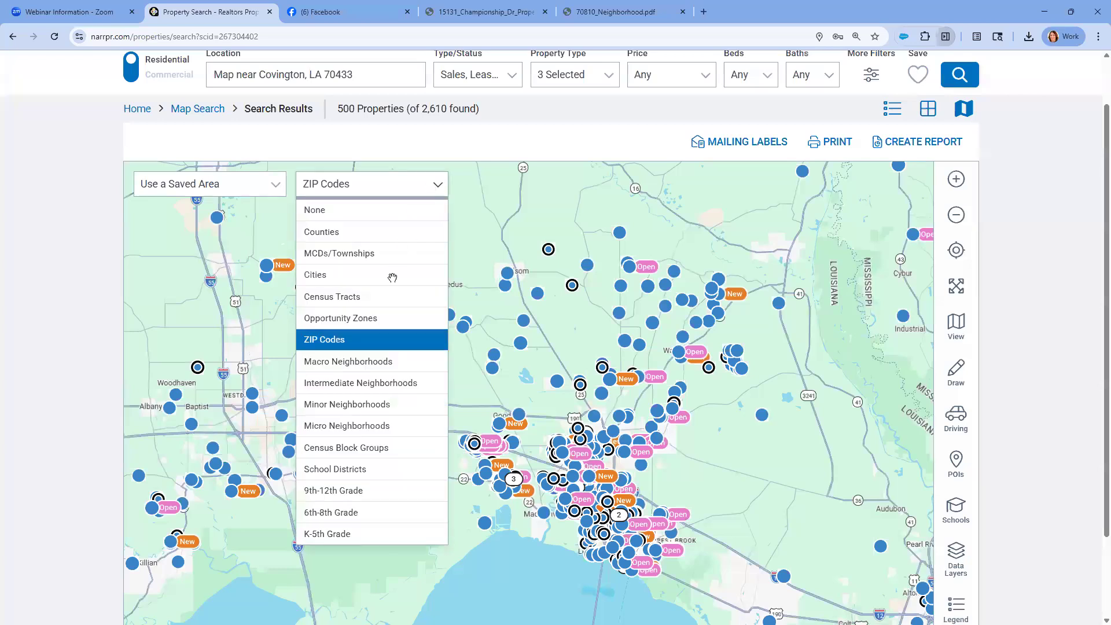
left_click(349, 403)
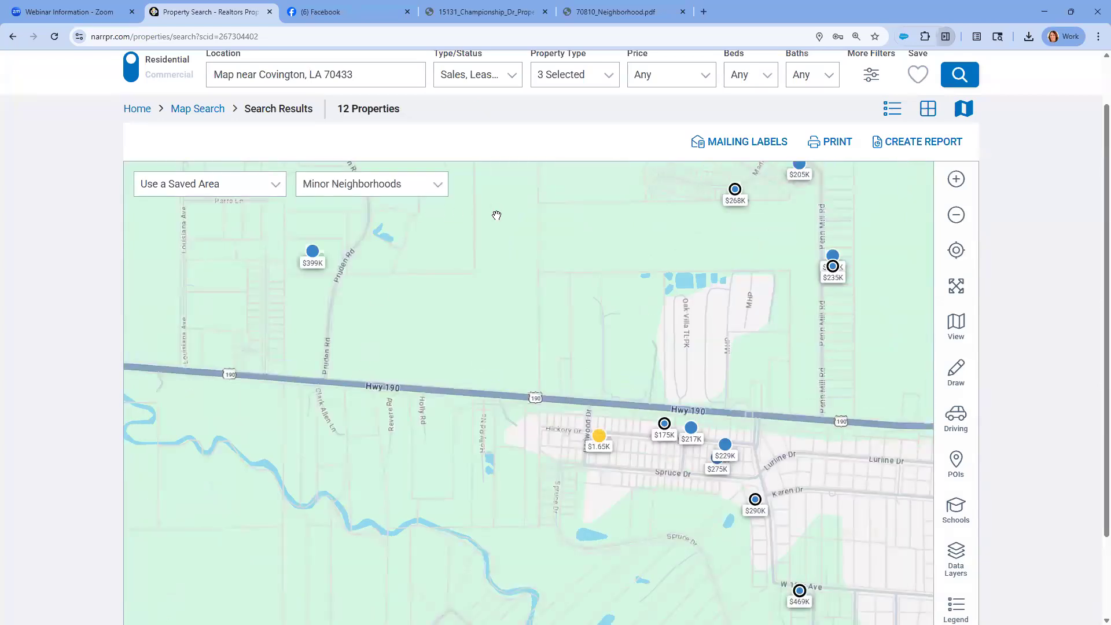
left_click(438, 187)
left_click(439, 185)
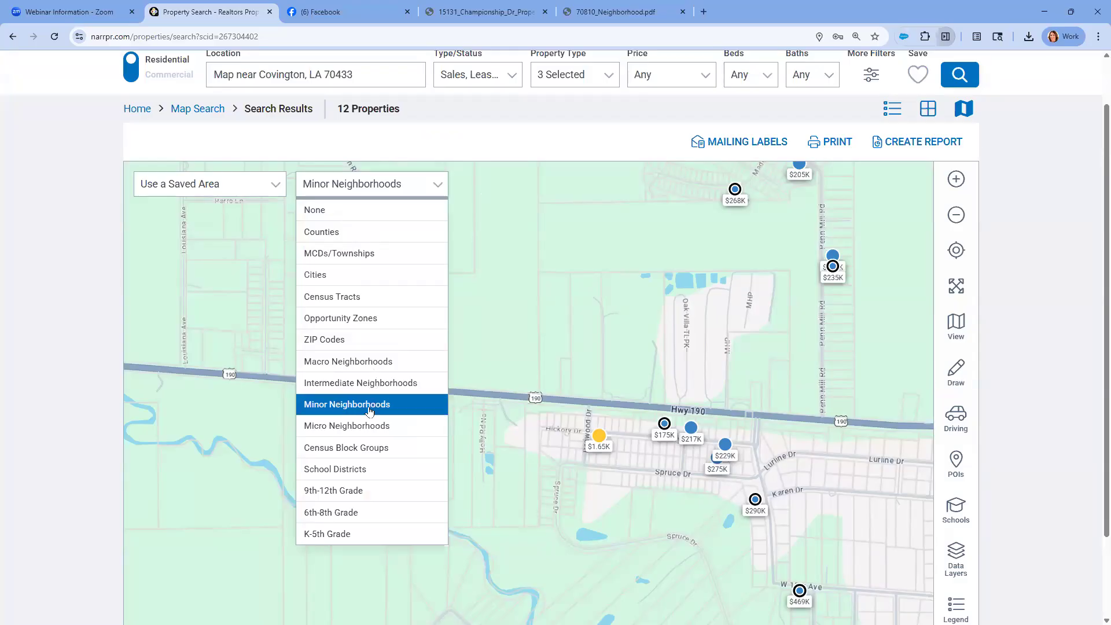
left_click(344, 335)
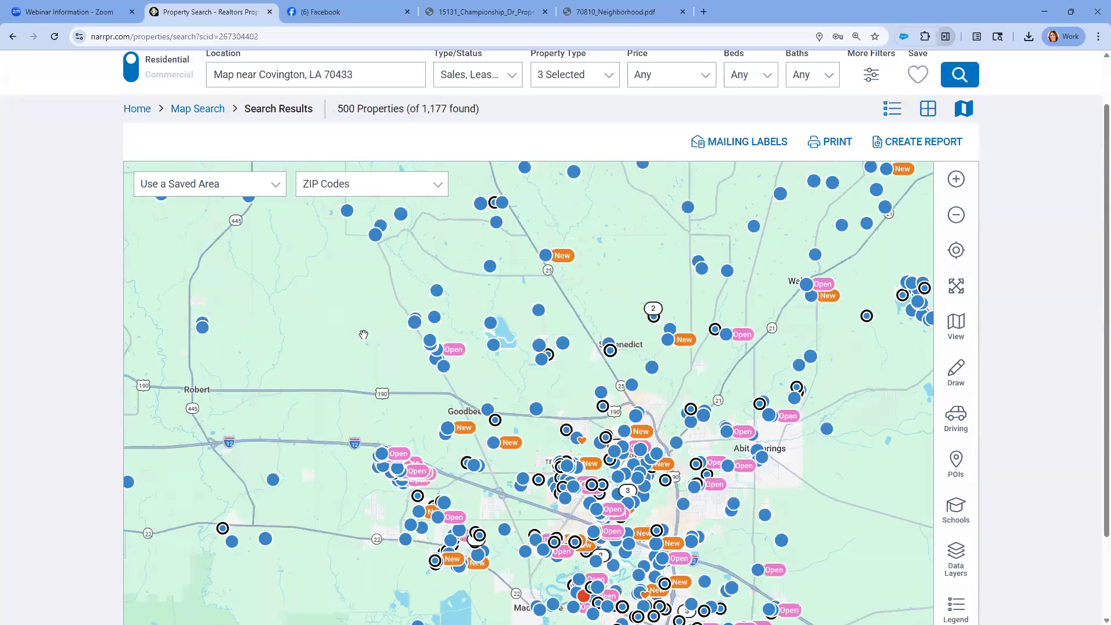
Leave the property search results and return to the RPR home page
scroll(410, 326, "up", 1)
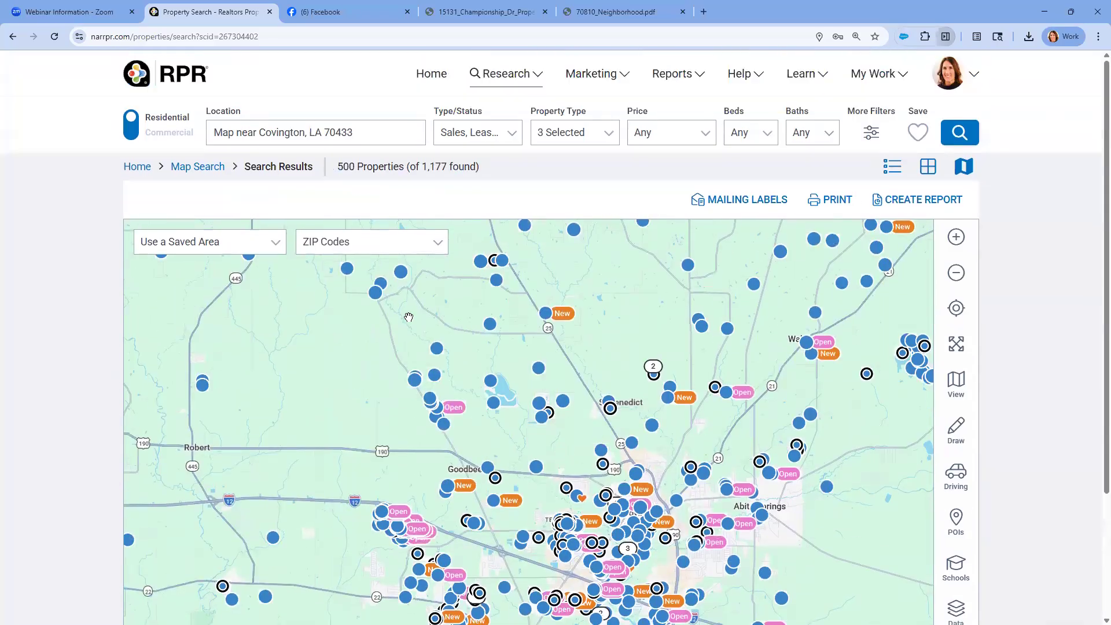
left_click(441, 81)
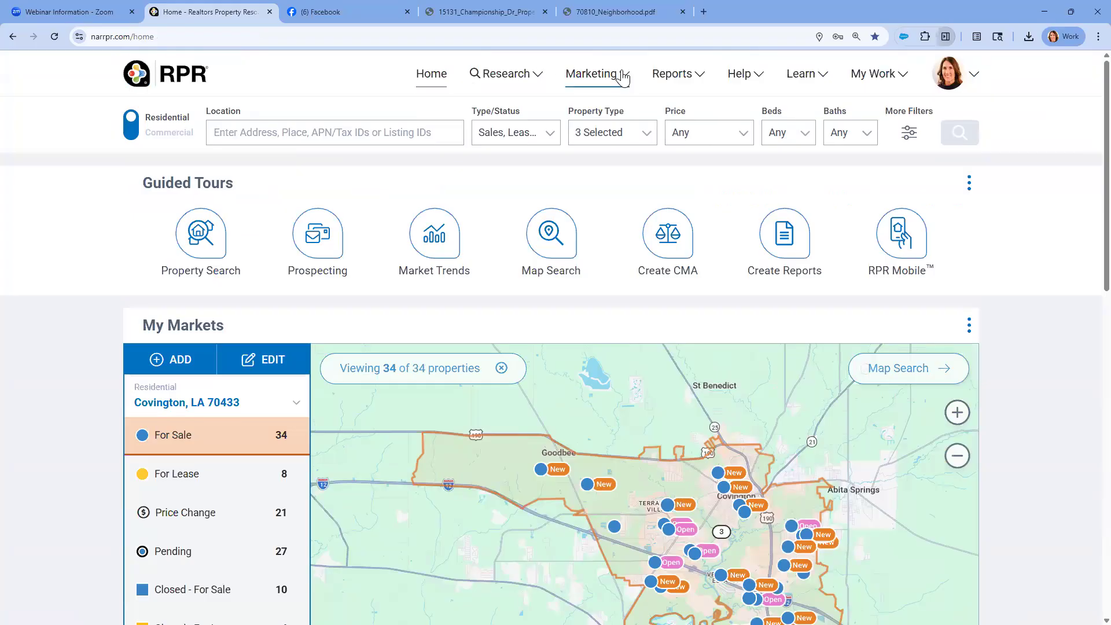
Examine the available report options, including saved reports, RPR templates, customized templates and the CMA report type
left_click(702, 81)
left_click(701, 82)
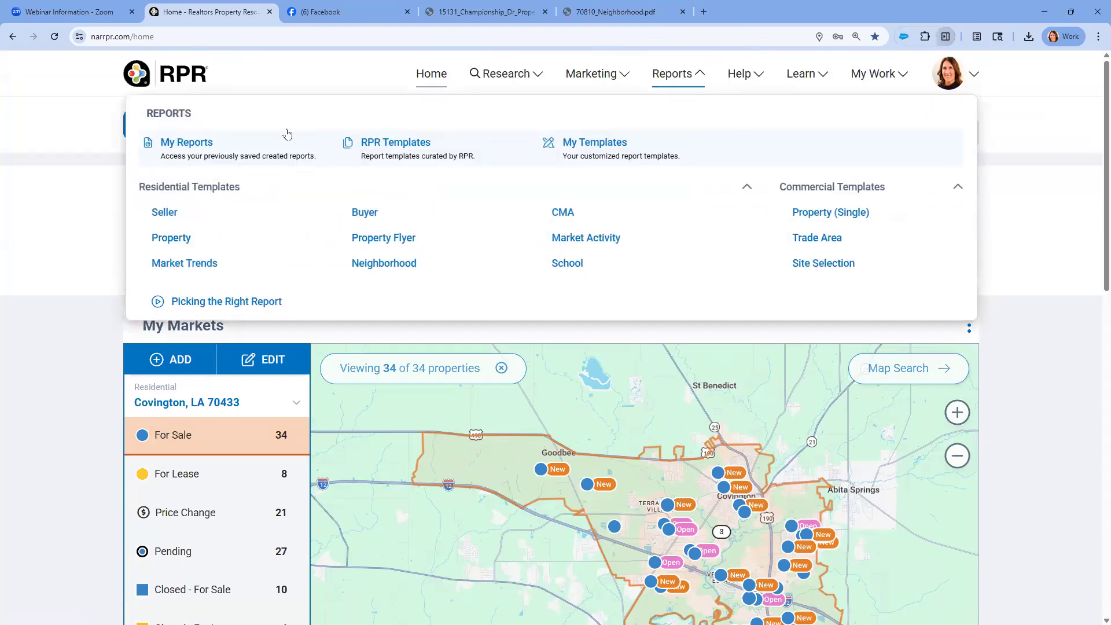
left_click(197, 149)
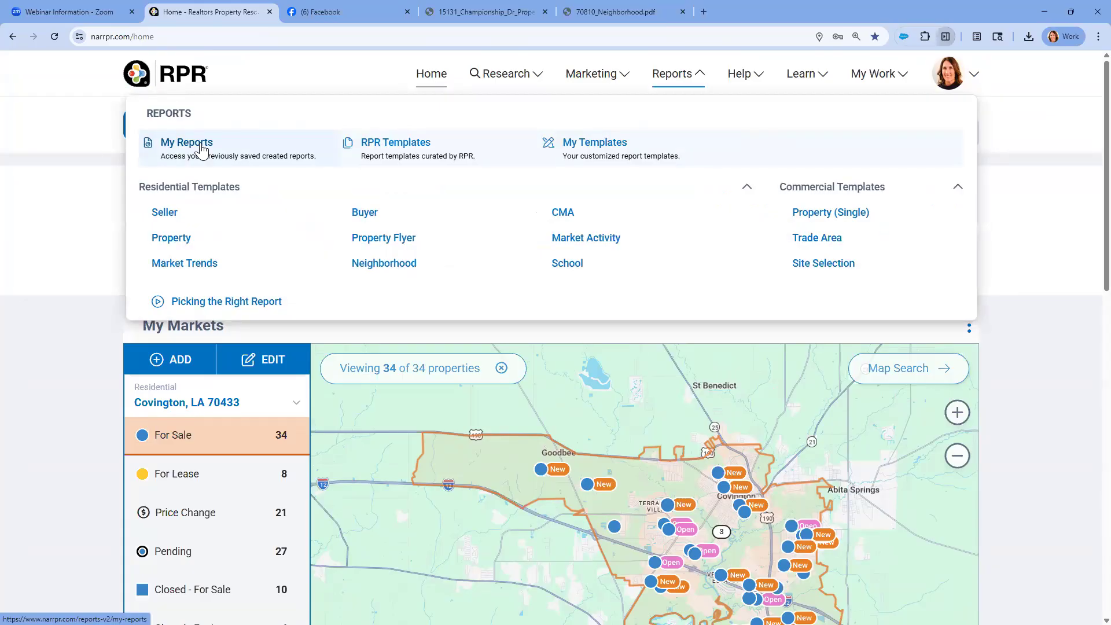
left_click(411, 150)
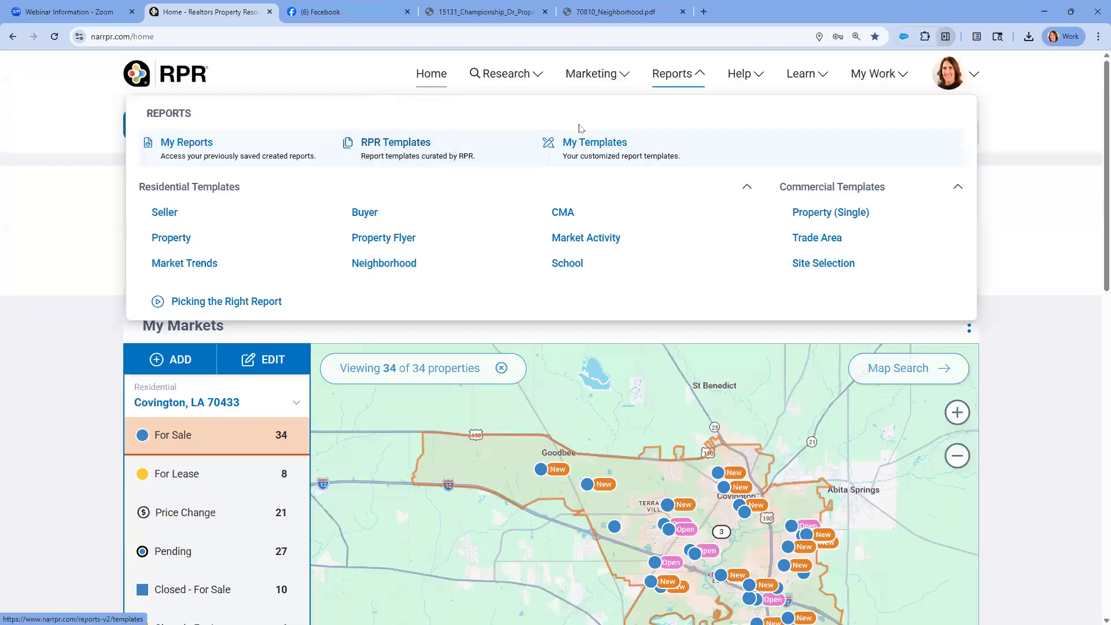
left_click(593, 152)
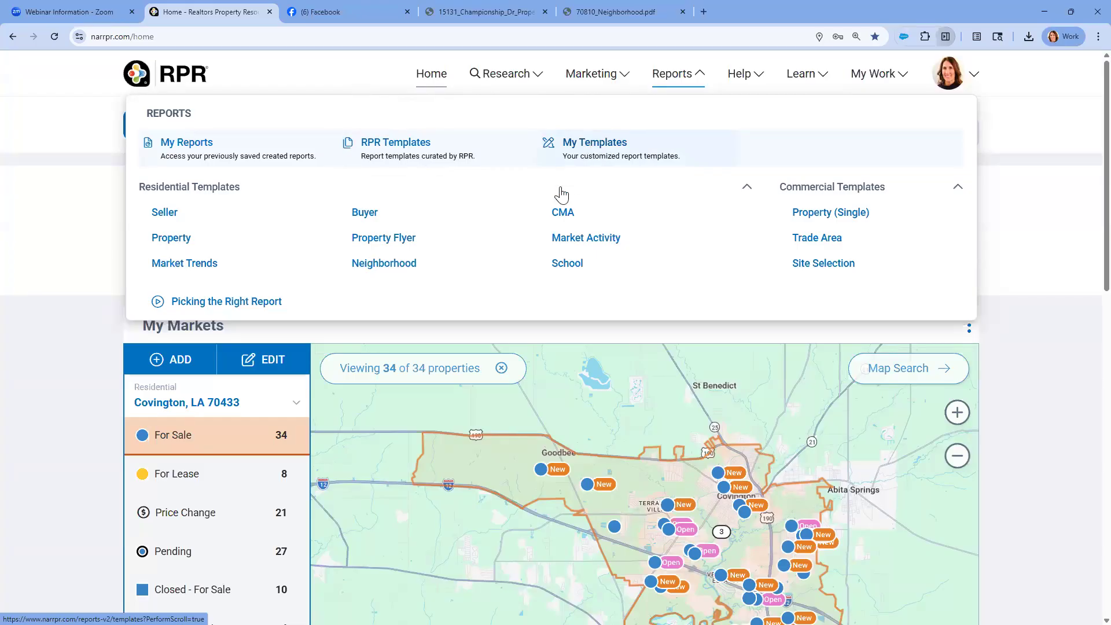
left_click(557, 220)
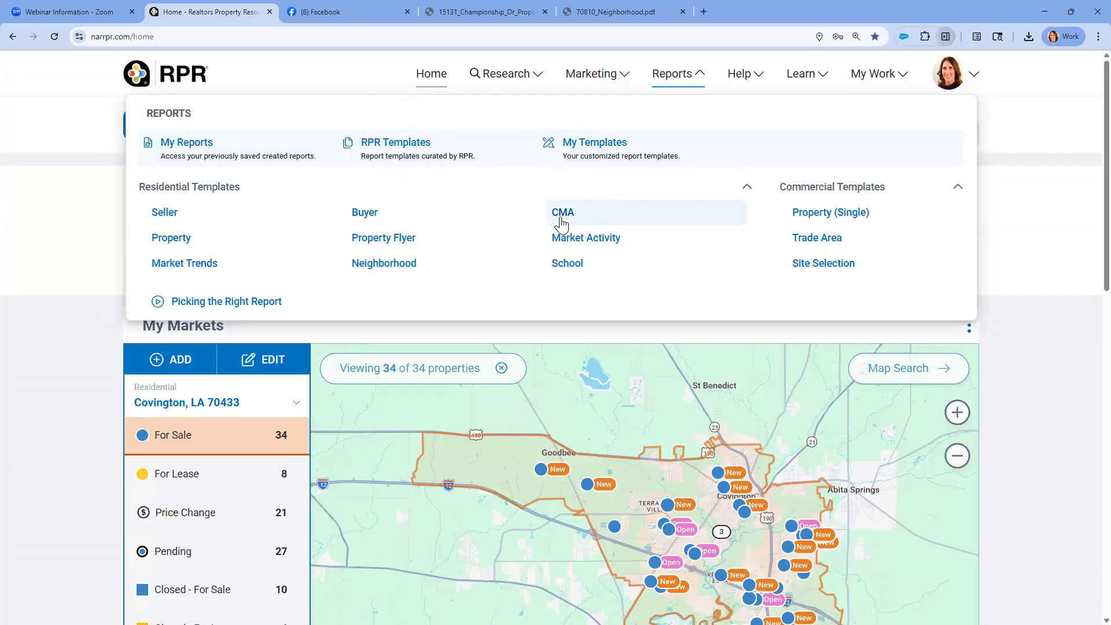
left_click(572, 220)
left_click(588, 151)
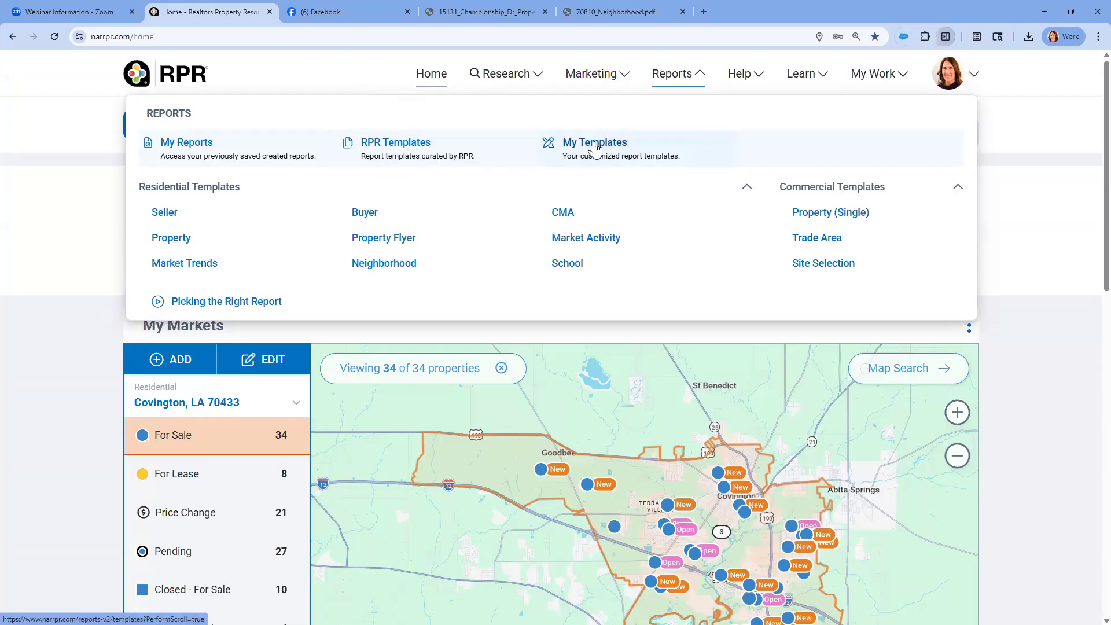
Open the customized report templates, look through the list, and return to the home page
left_click(596, 146)
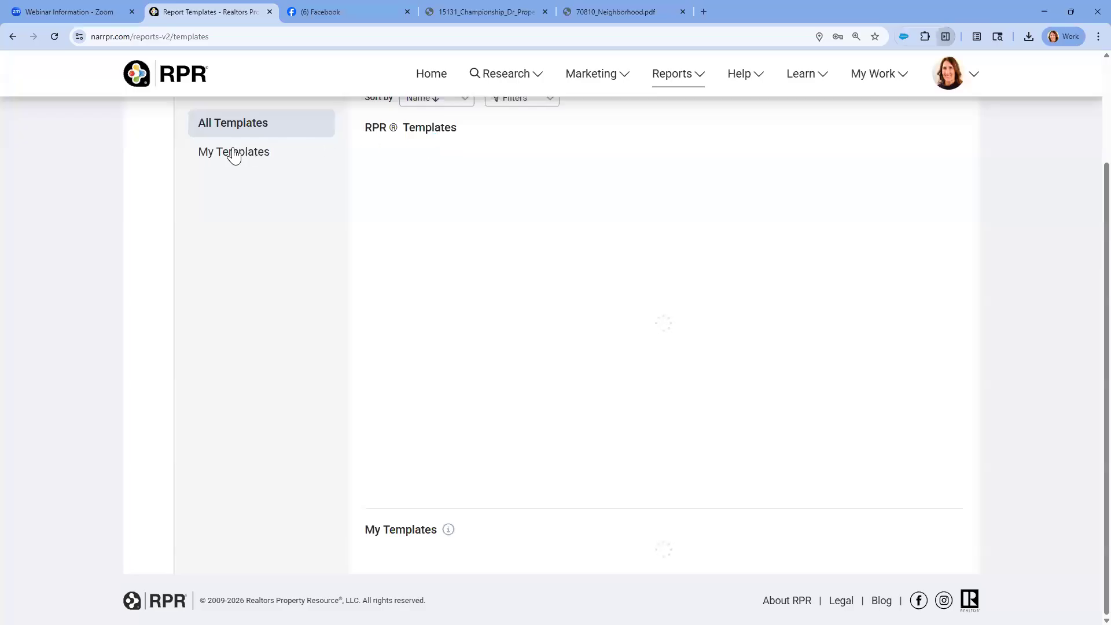
left_click(229, 159)
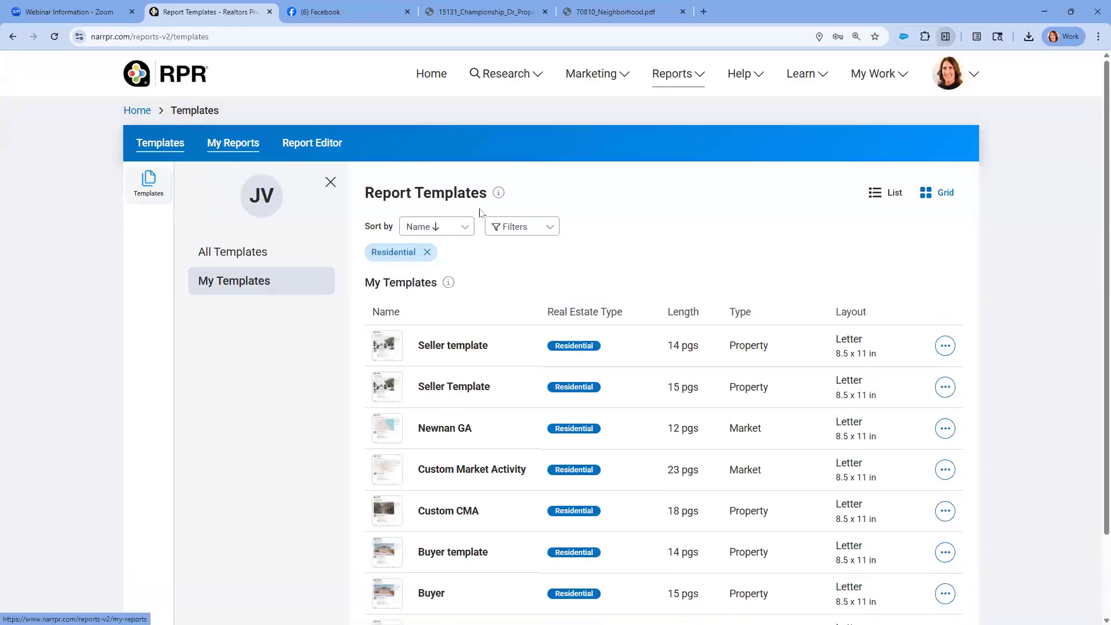
scroll(520, 247, "down", 2)
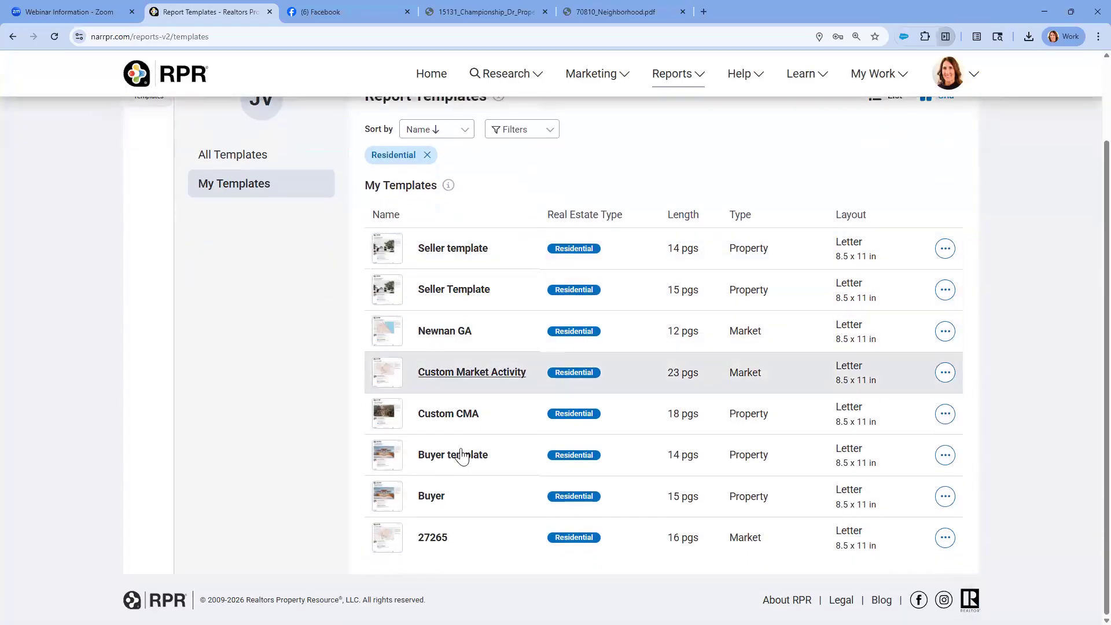
scroll(452, 492, "up", 2)
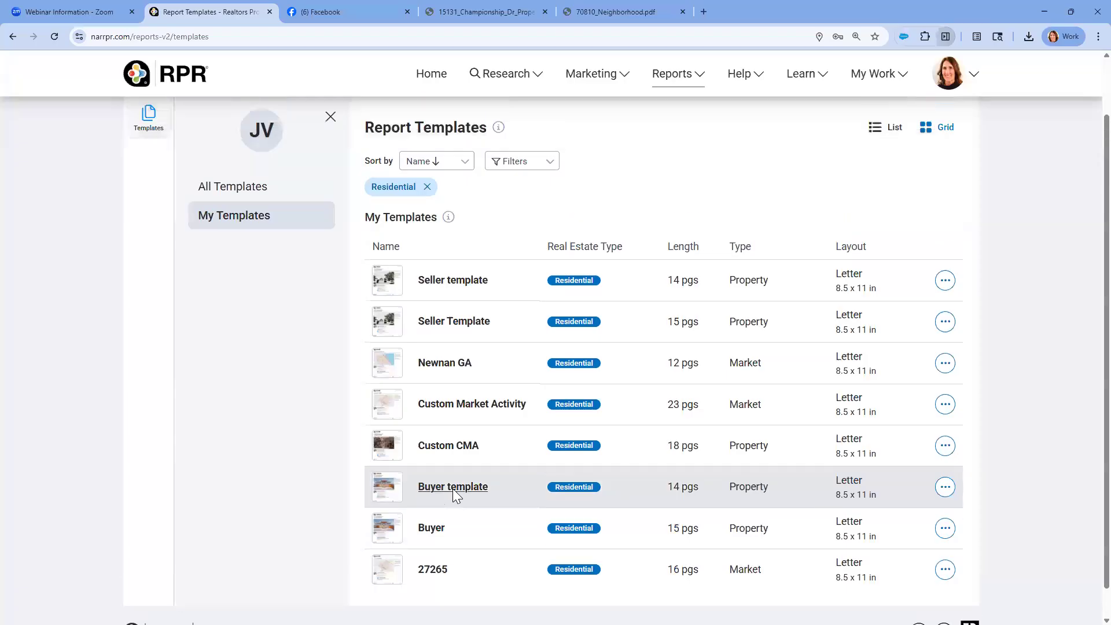
left_click(425, 85)
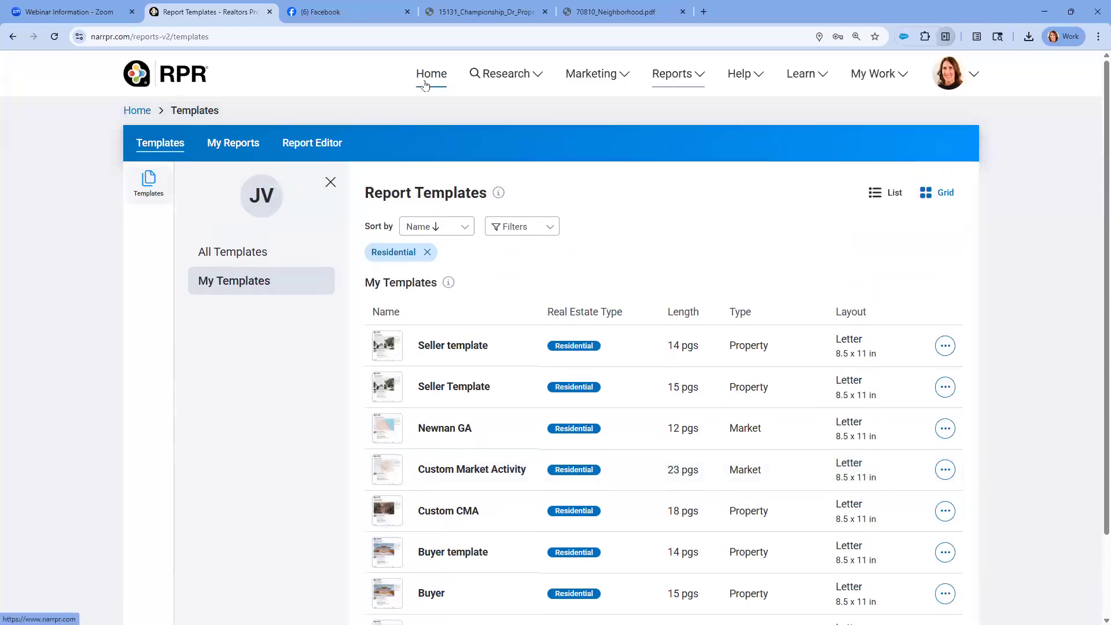
Review the residential report types, including CMA, Neighborhood and School, among the report options
mouse_move(694, 85)
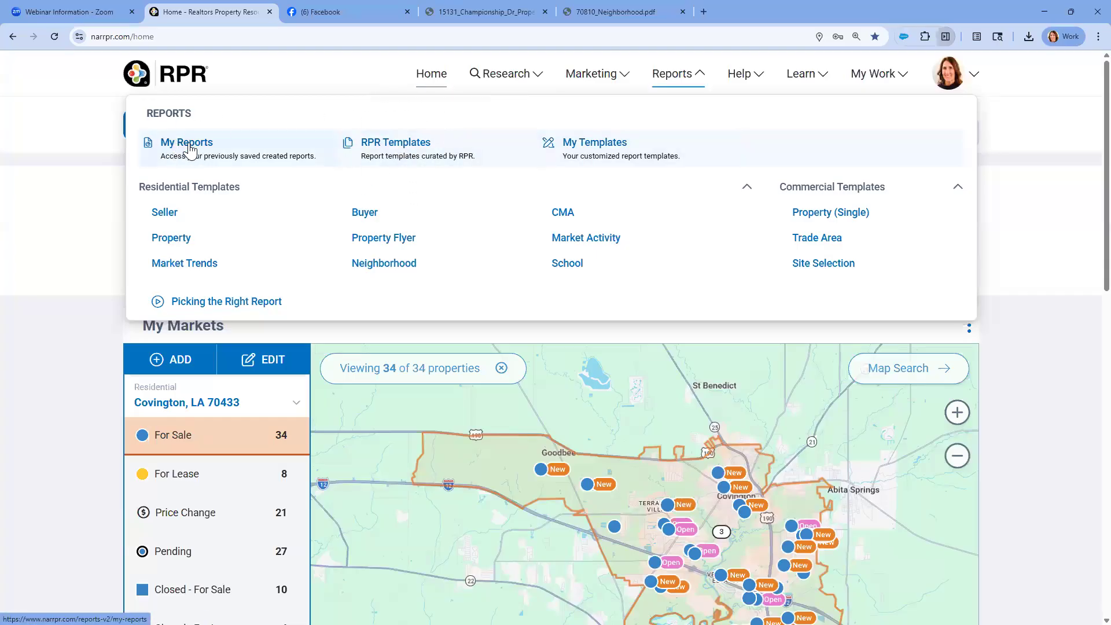
left_click(393, 149)
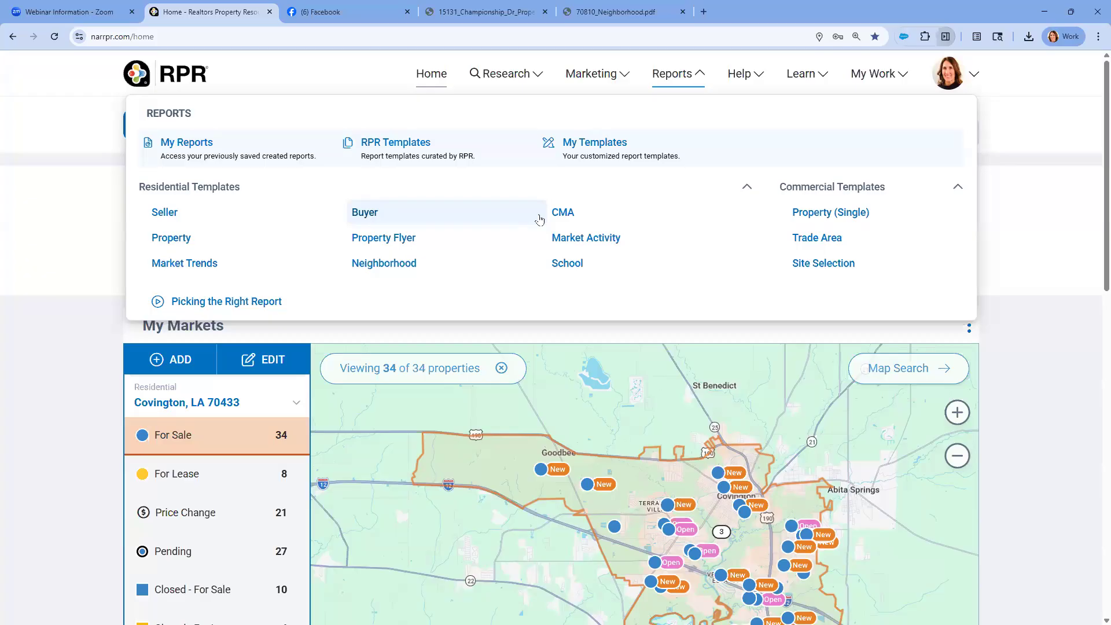
left_click(566, 215)
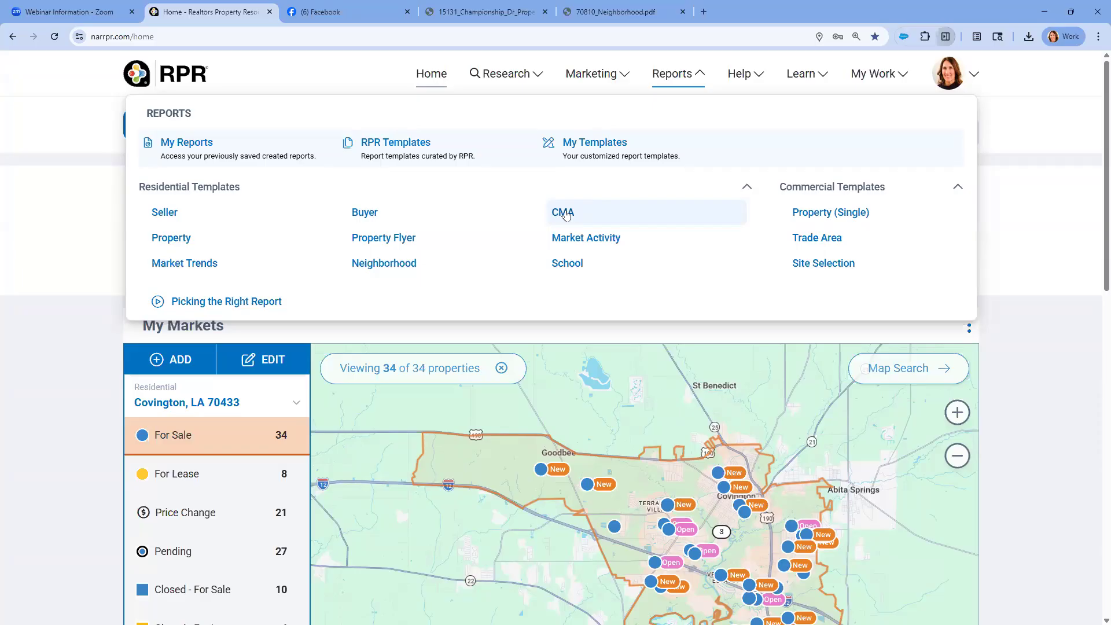
left_click(566, 213)
left_click(396, 269)
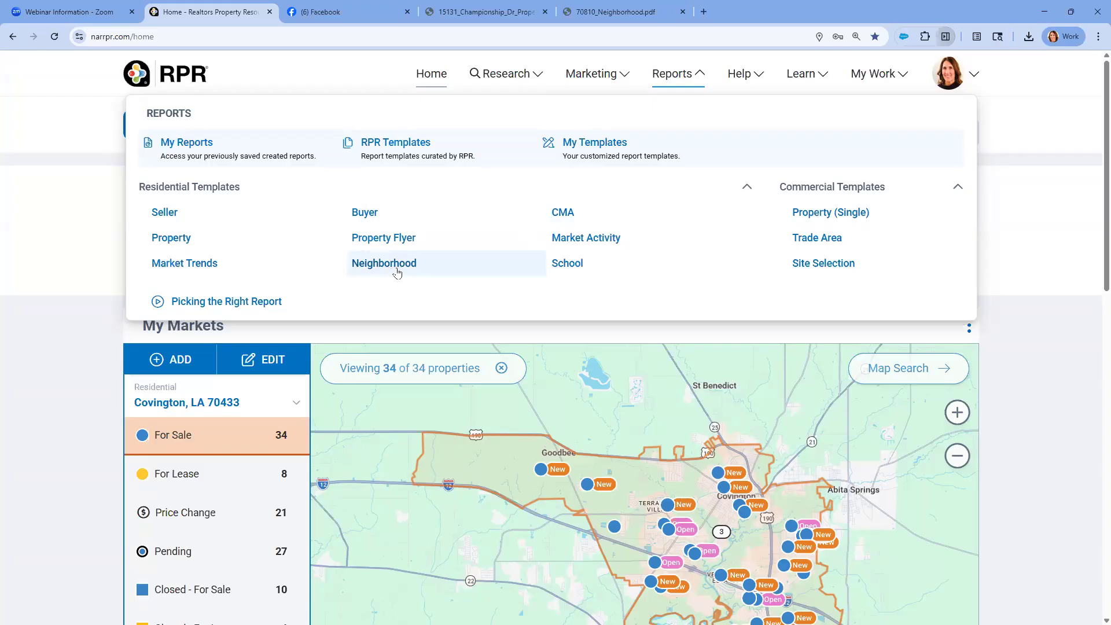
left_click(565, 267)
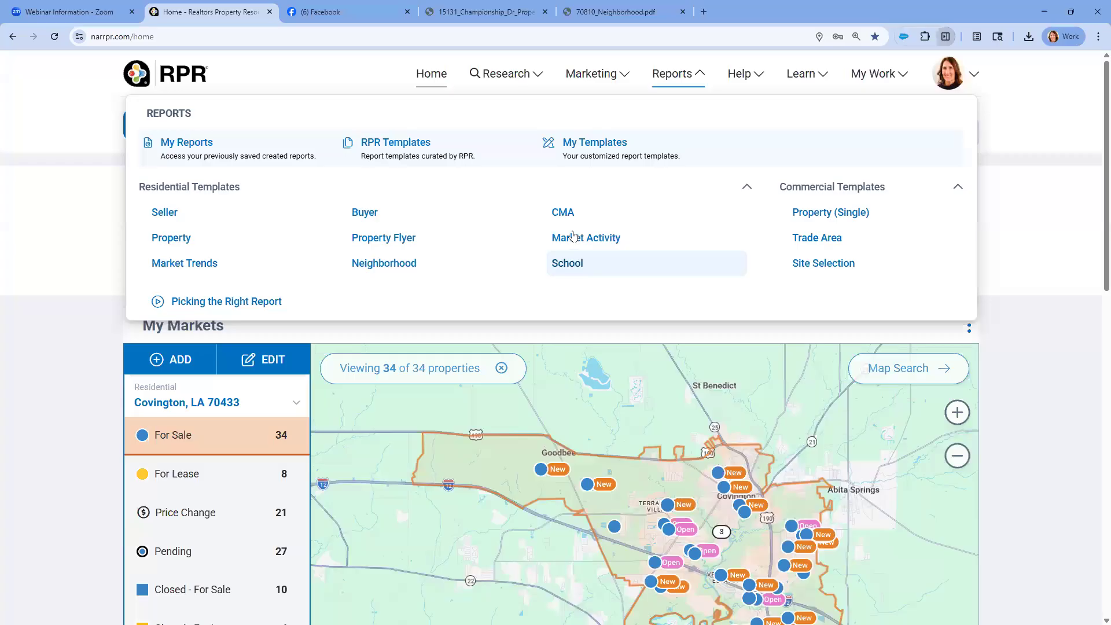
key("ctrl")
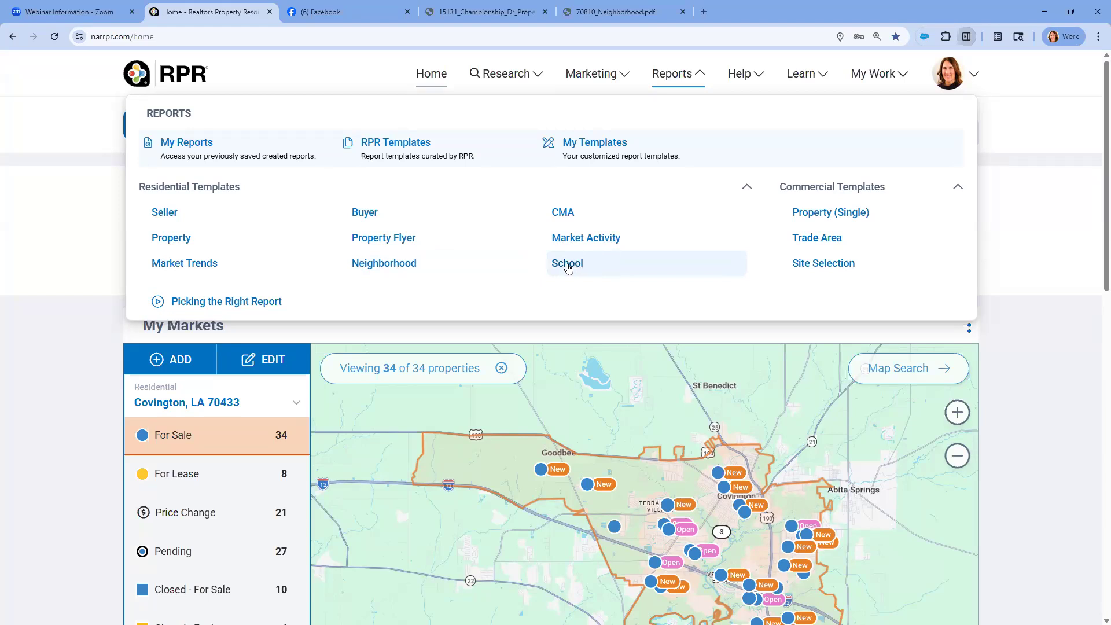
Open the RPR-curated report templates and look over the residential template list
left_click(211, 270)
left_click(391, 149)
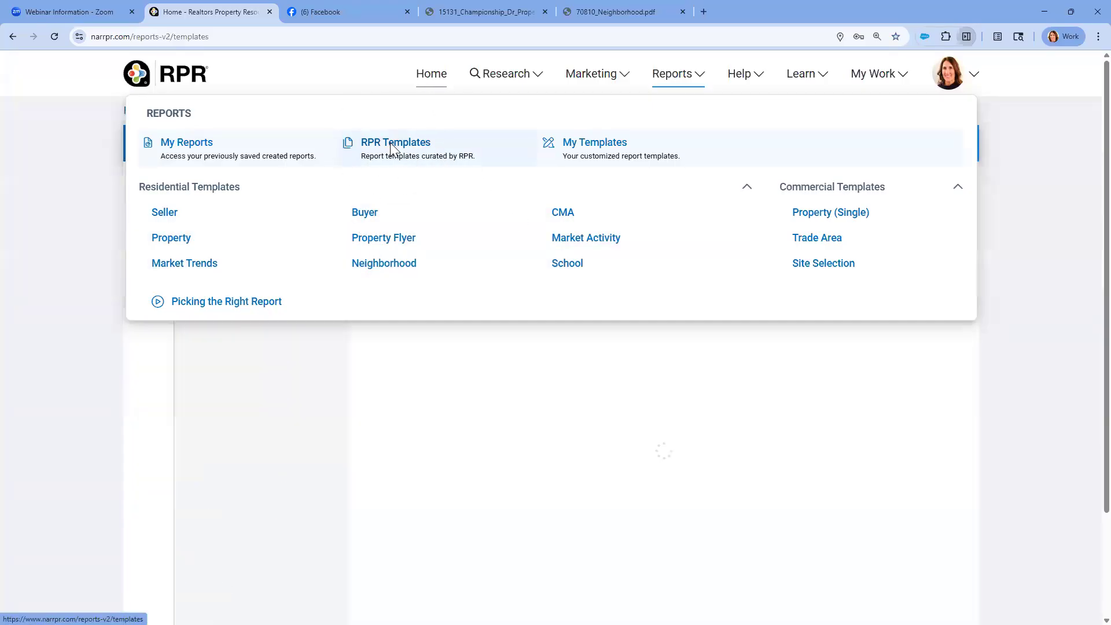
scroll(579, 174, "down", 1)
scroll(580, 174, "down", 1)
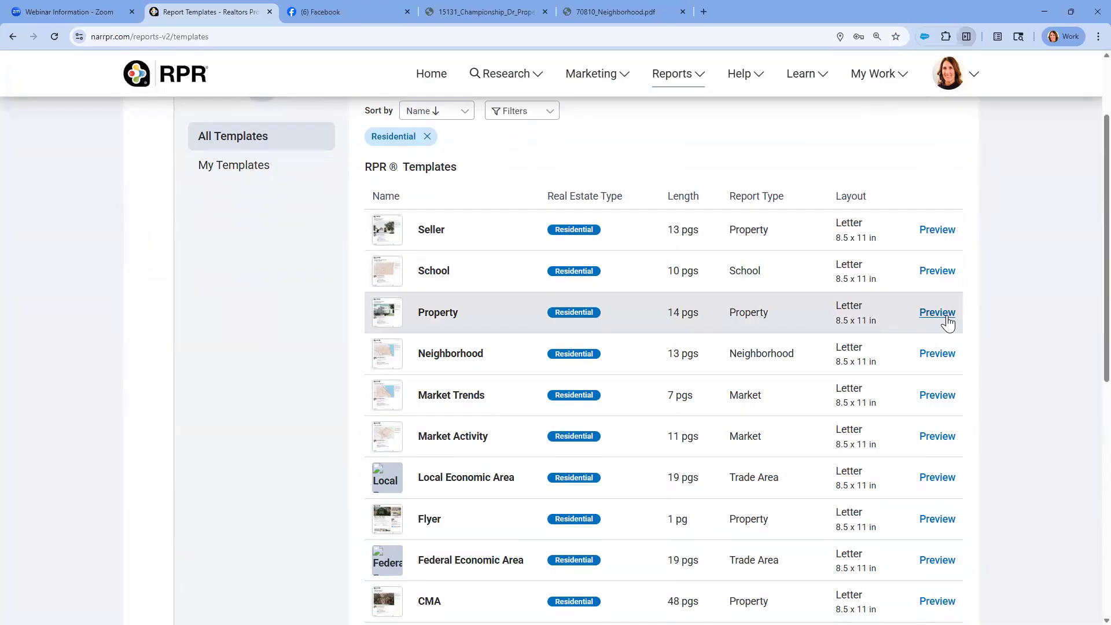
Preview the Neighborhood template, look through its sample pages up to the Sold Home Stats page, and close the preview
left_click(937, 355)
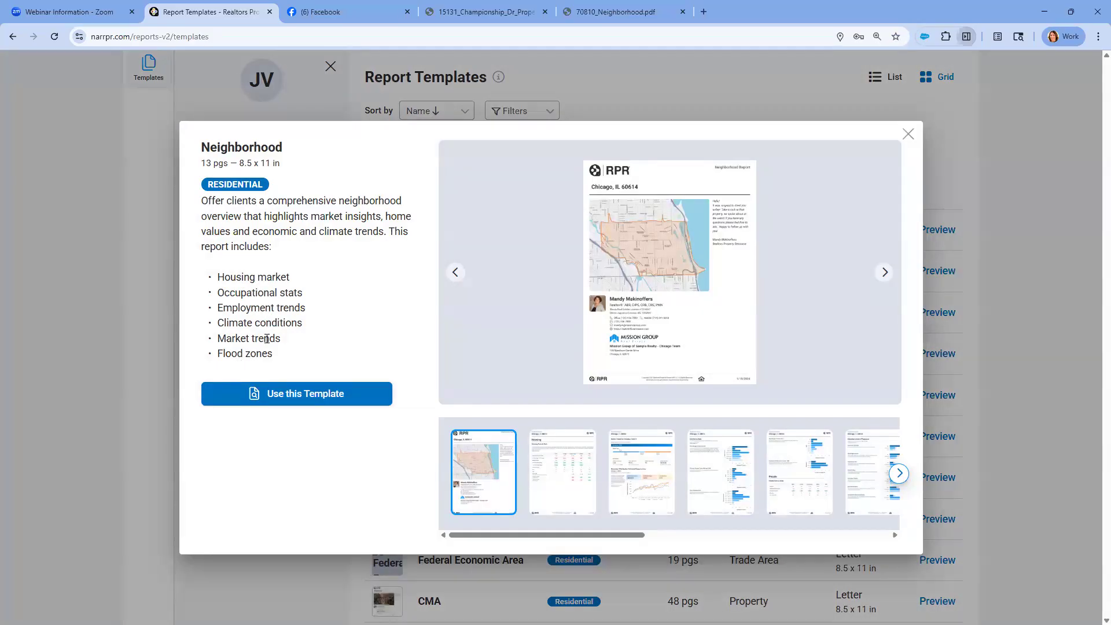
key("ctrl")
left_click(882, 272)
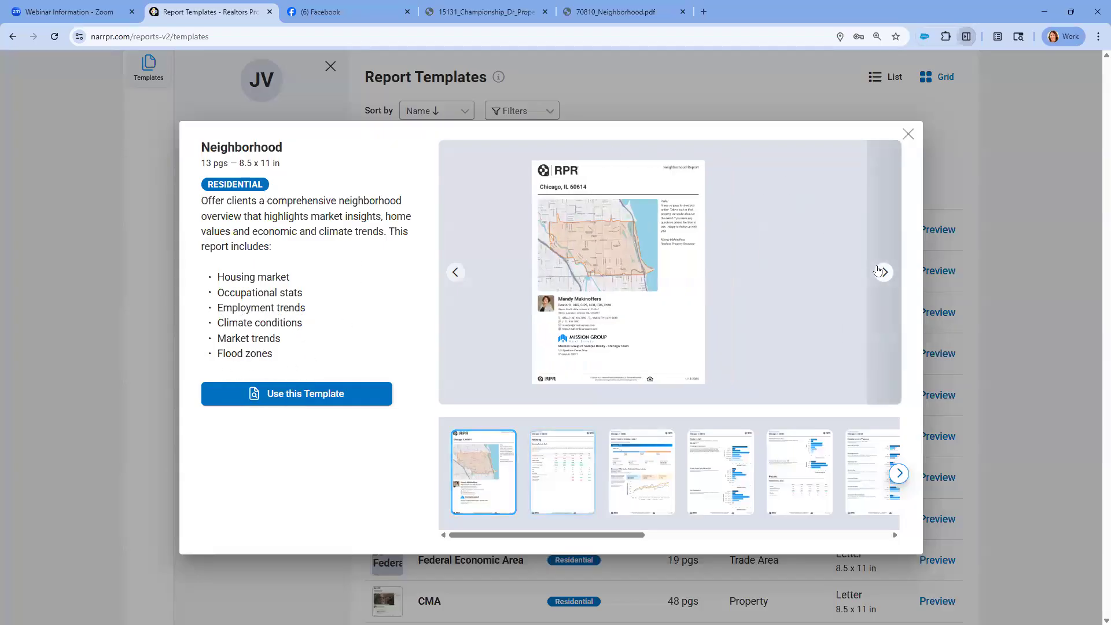
left_click(882, 272)
left_click(881, 272)
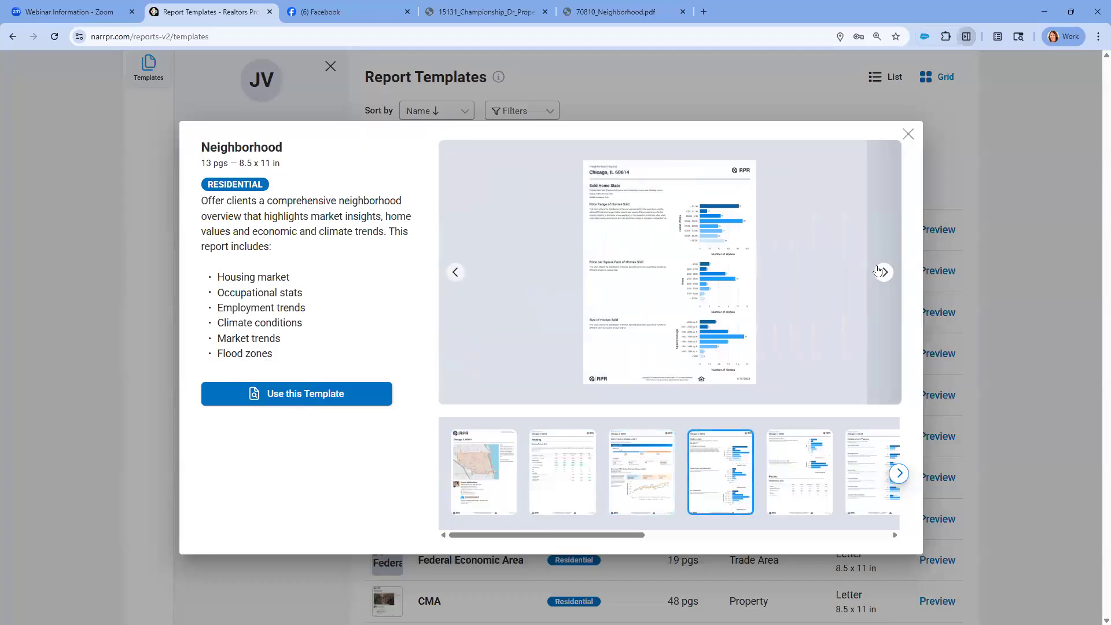
left_click(907, 135)
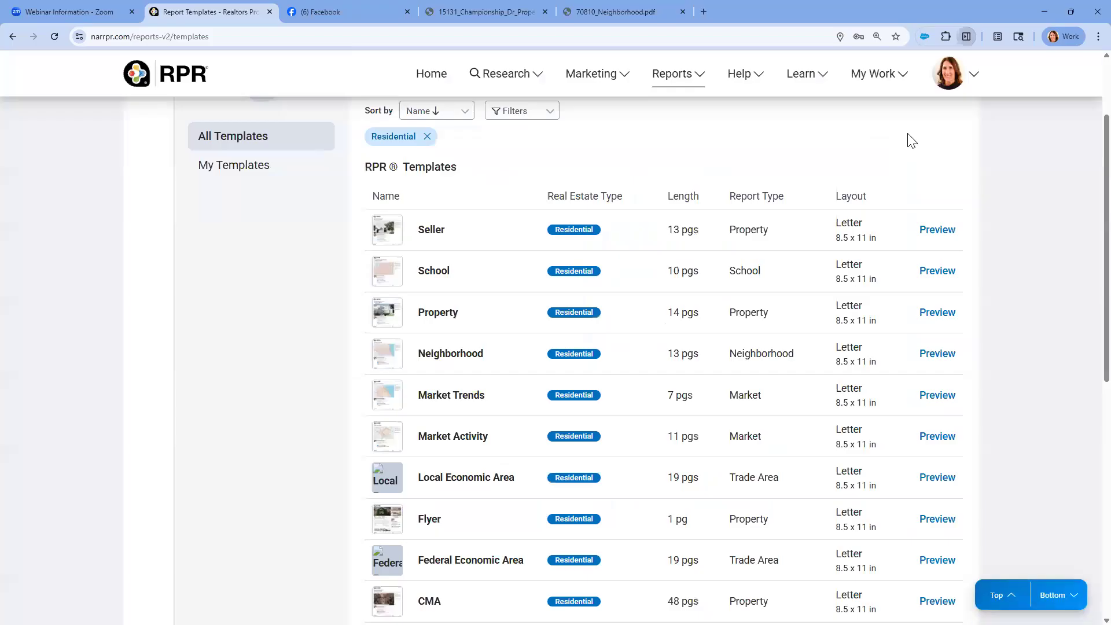
Examine the School, Market Trends and Market Activity entries in the RPR template list
left_click(942, 272)
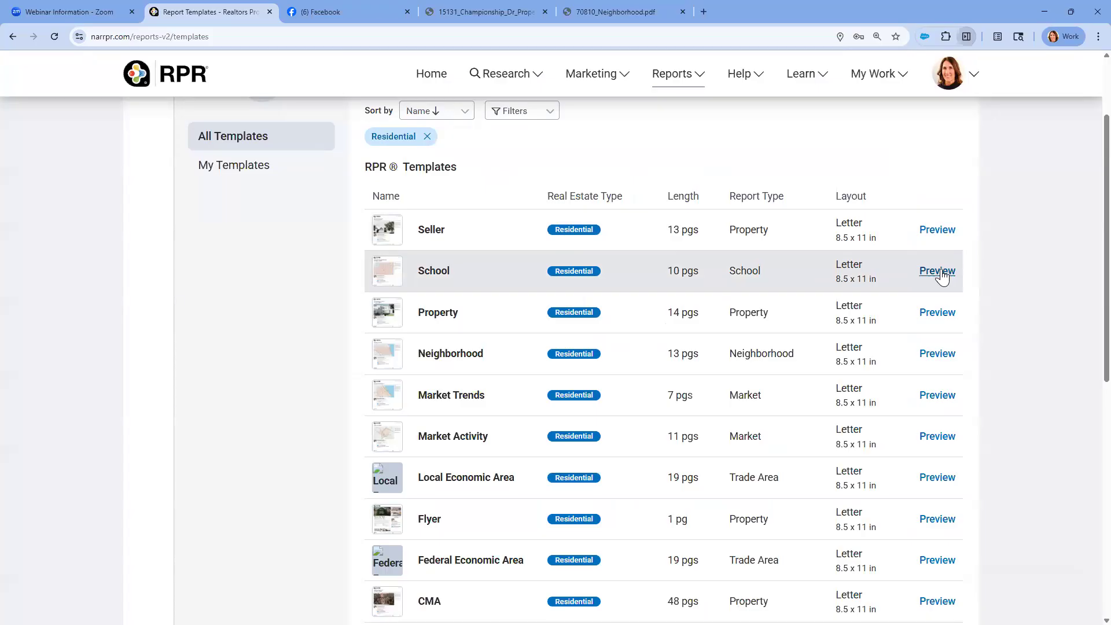
scroll(940, 271, "down", 1)
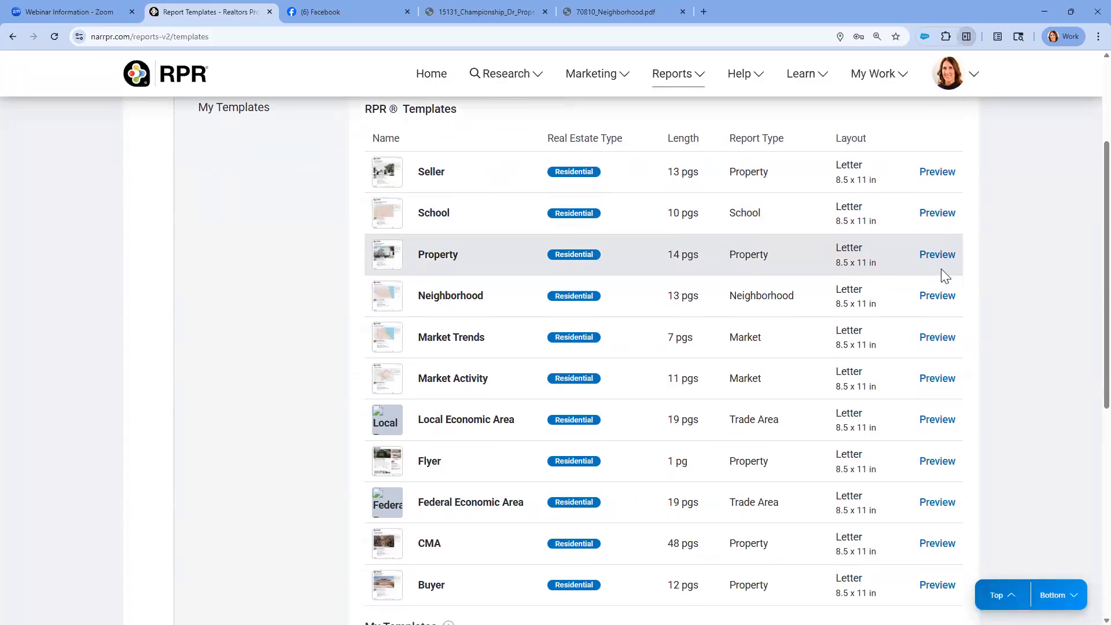
key("ctrl")
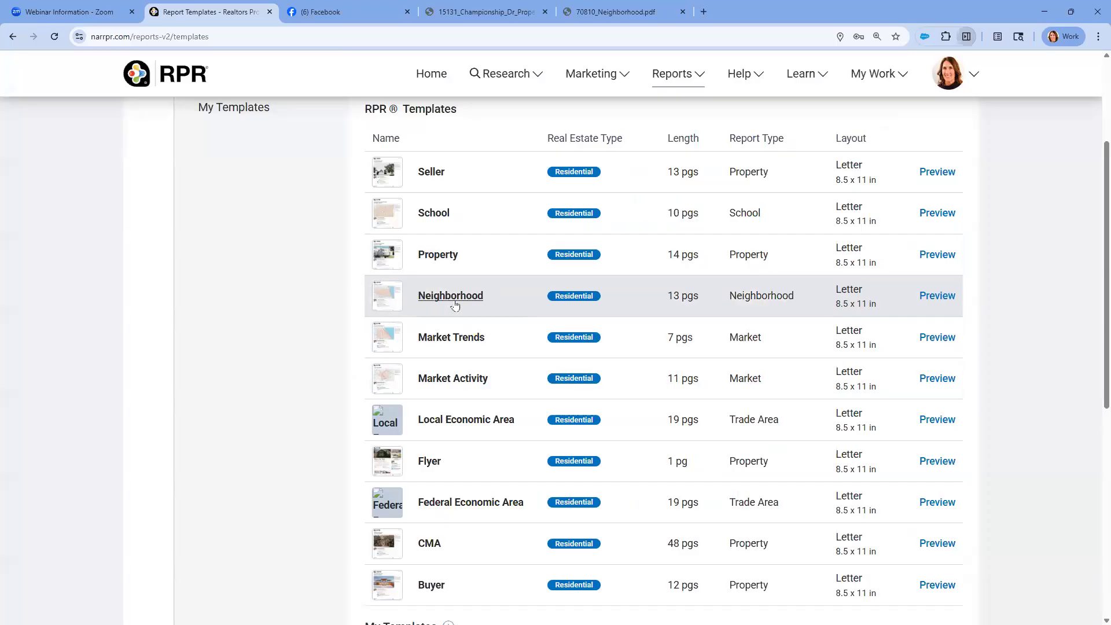
left_click(458, 345)
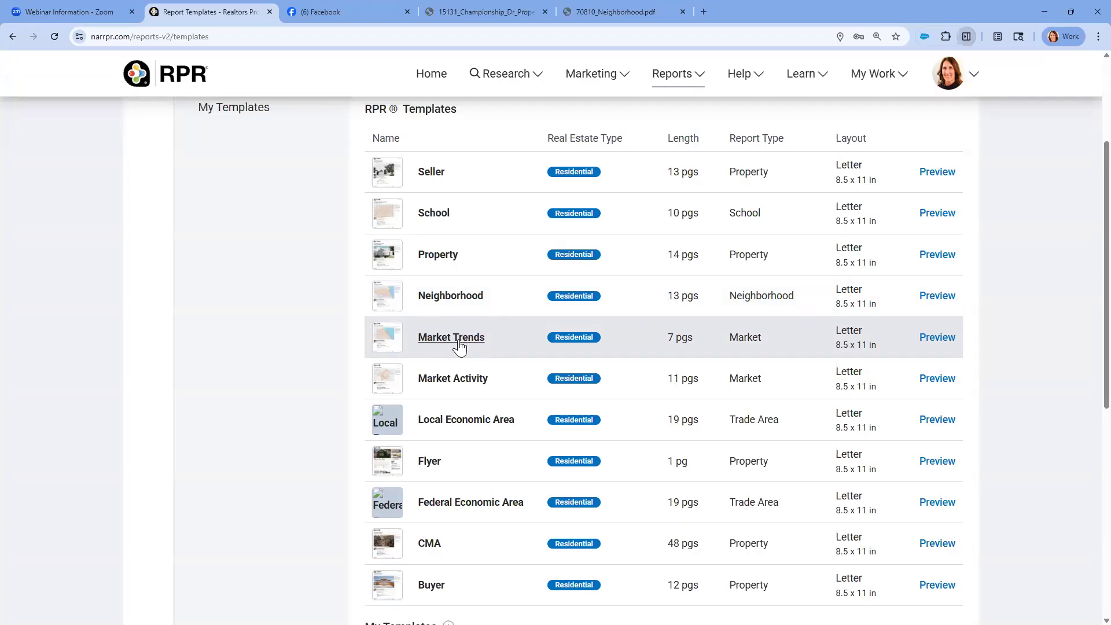
left_click(455, 381)
left_click(464, 386)
left_click(464, 387)
Preview the Market Activity template, read its description, and return to the home page
left_click(934, 380)
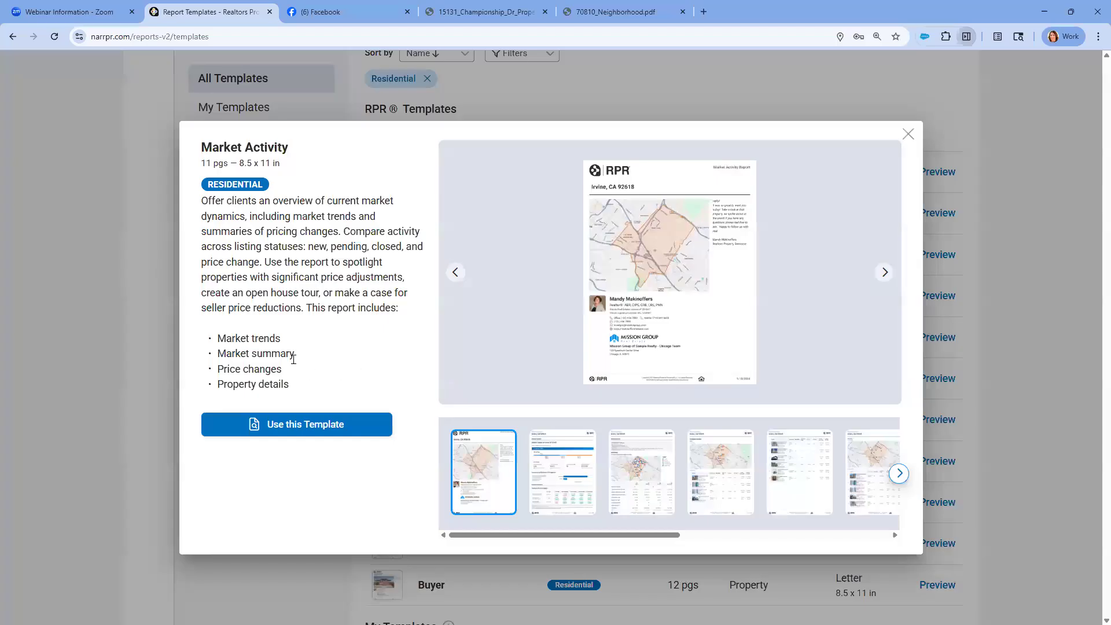
left_click(275, 367)
left_click(907, 134)
scroll(665, 166, "up", 3)
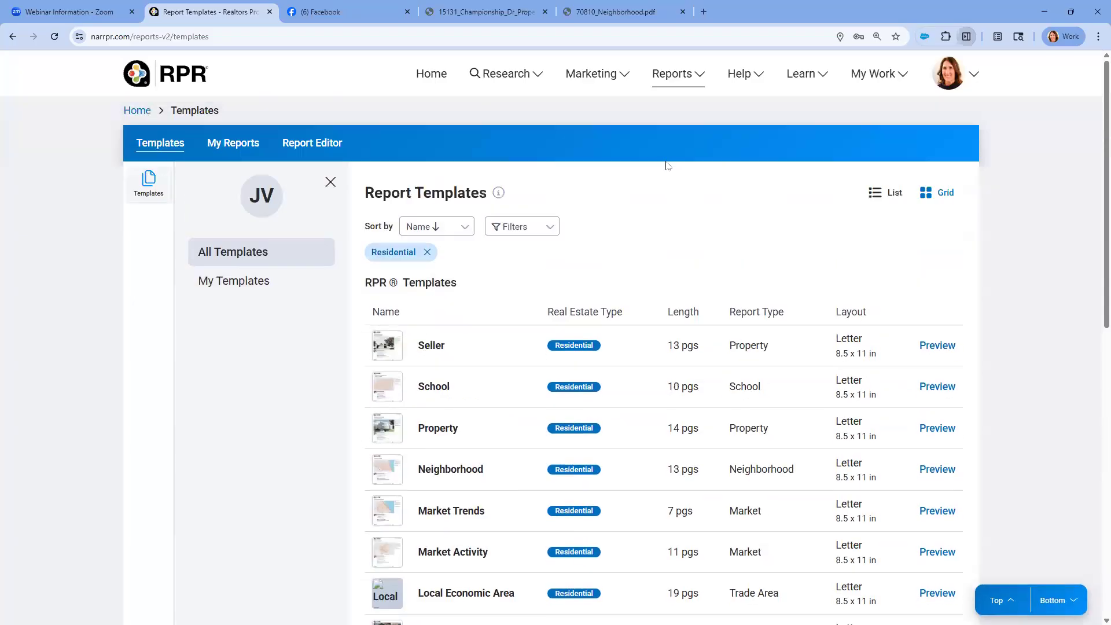
left_click(430, 78)
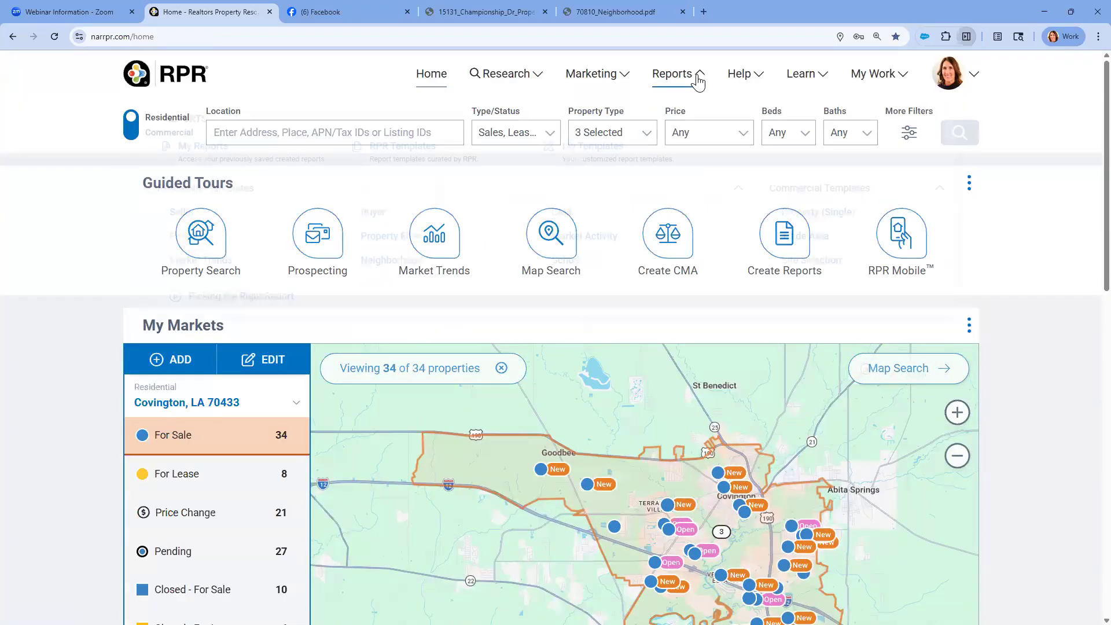
Open the Property report setup to check its address and title fields, and close it without creating a report
left_click(698, 80)
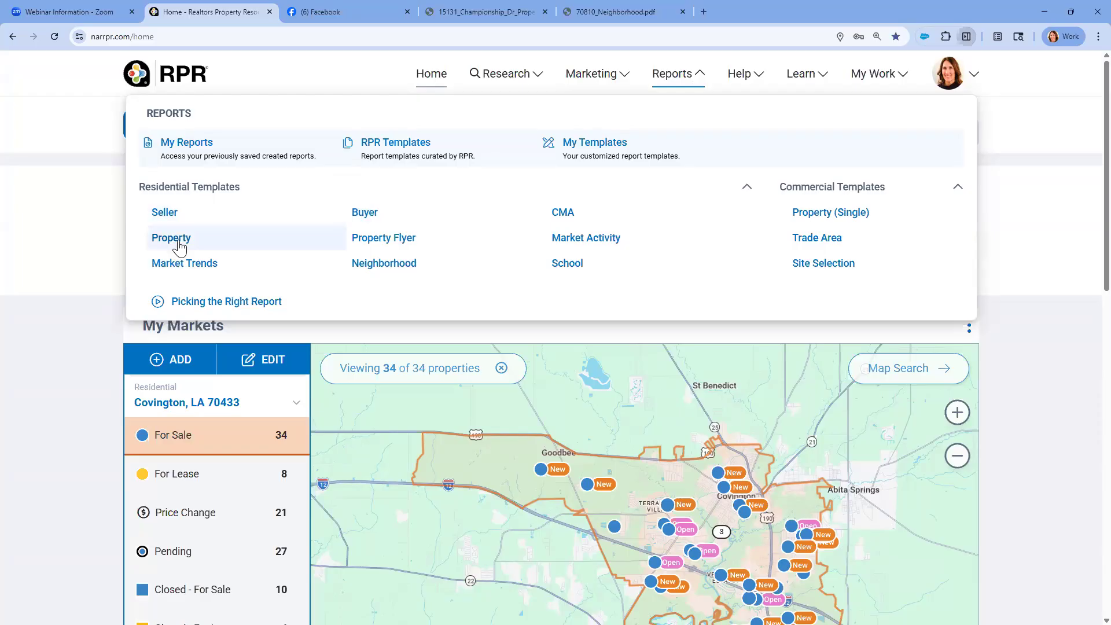
left_click(179, 244)
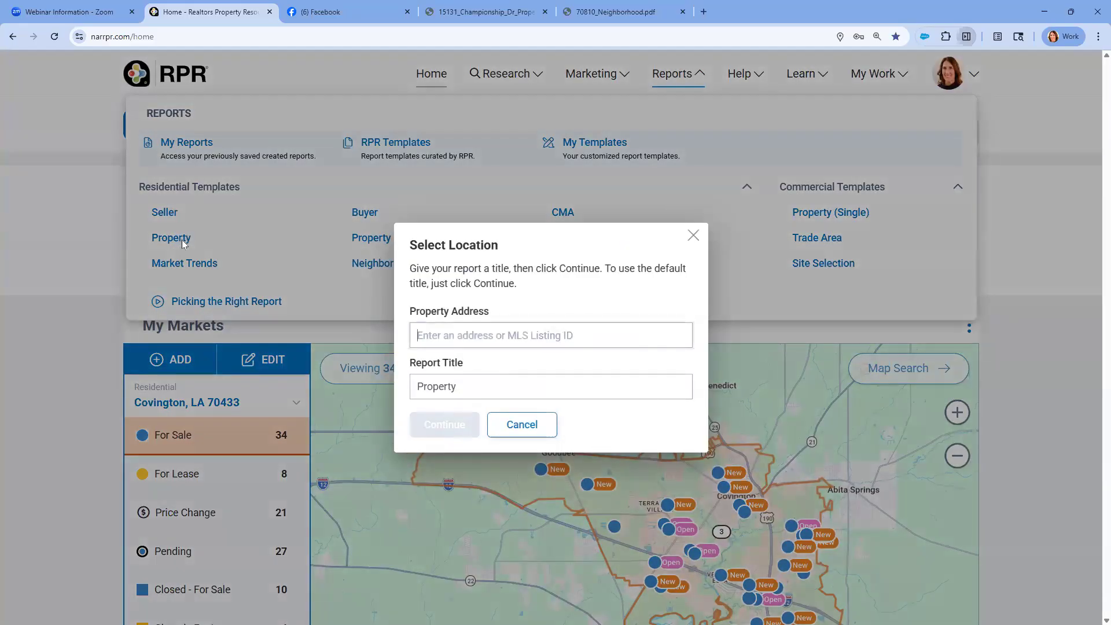
left_click(434, 335)
left_click(692, 236)
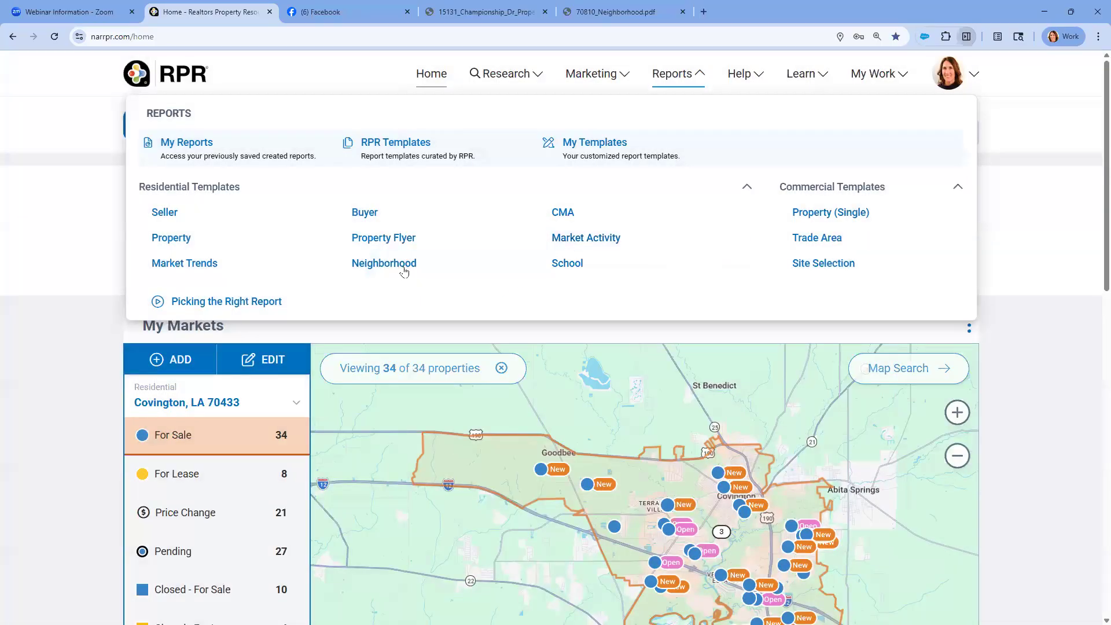
Open the Neighborhood report setup, enter ZIP code 70433 as the report location to check the match, and cancel
left_click(403, 267)
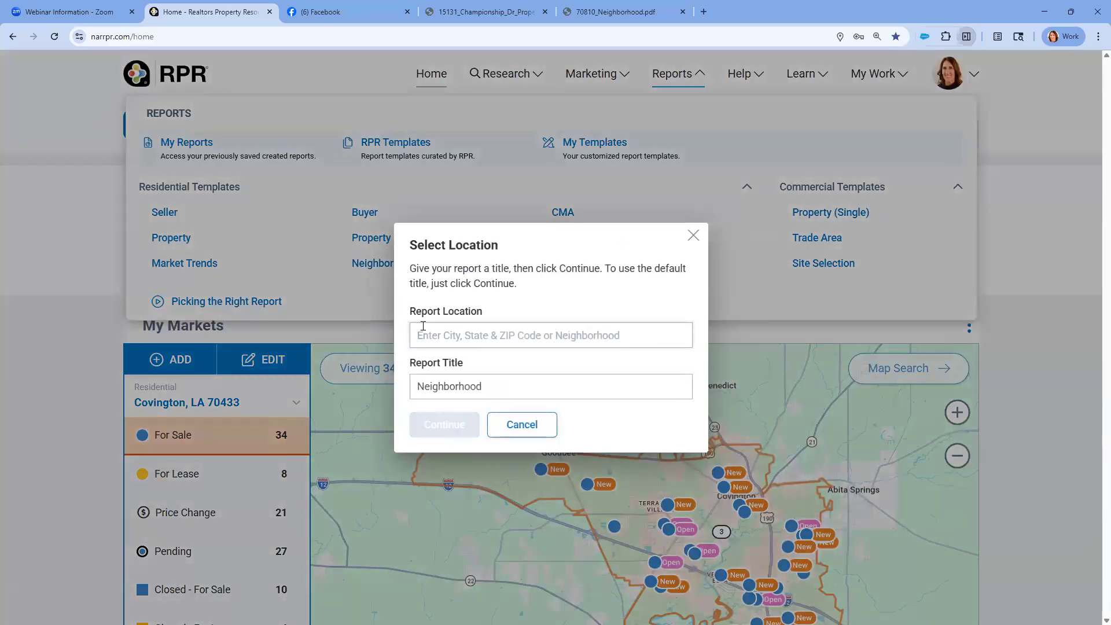
left_click(424, 330)
left_click_drag(692, 237, 637, 251)
left_click(444, 334)
type("70433")
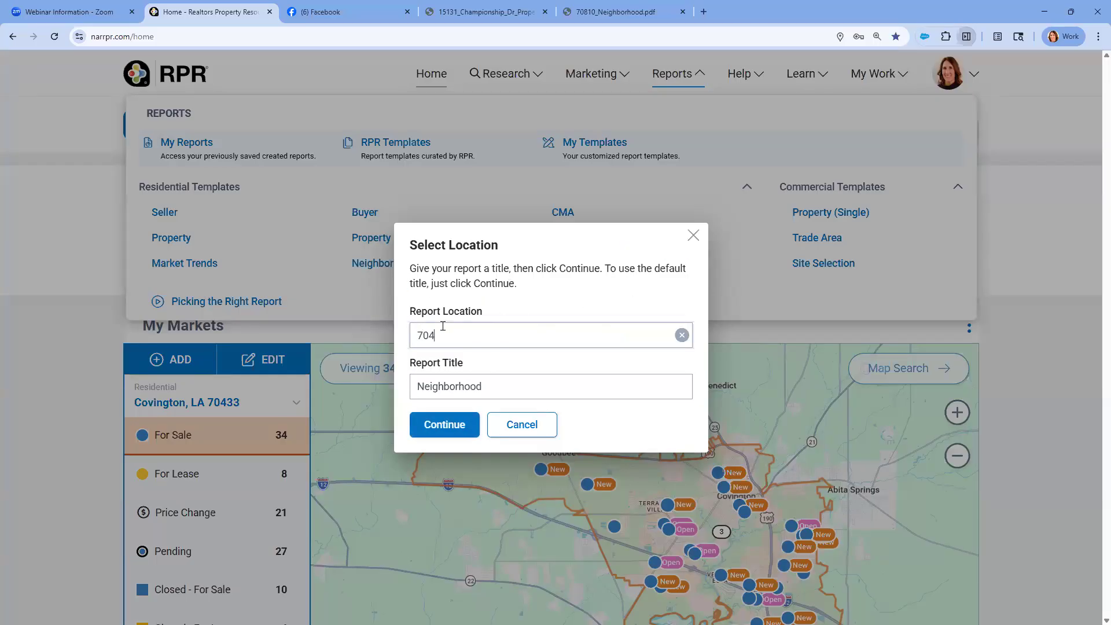
left_click(467, 343)
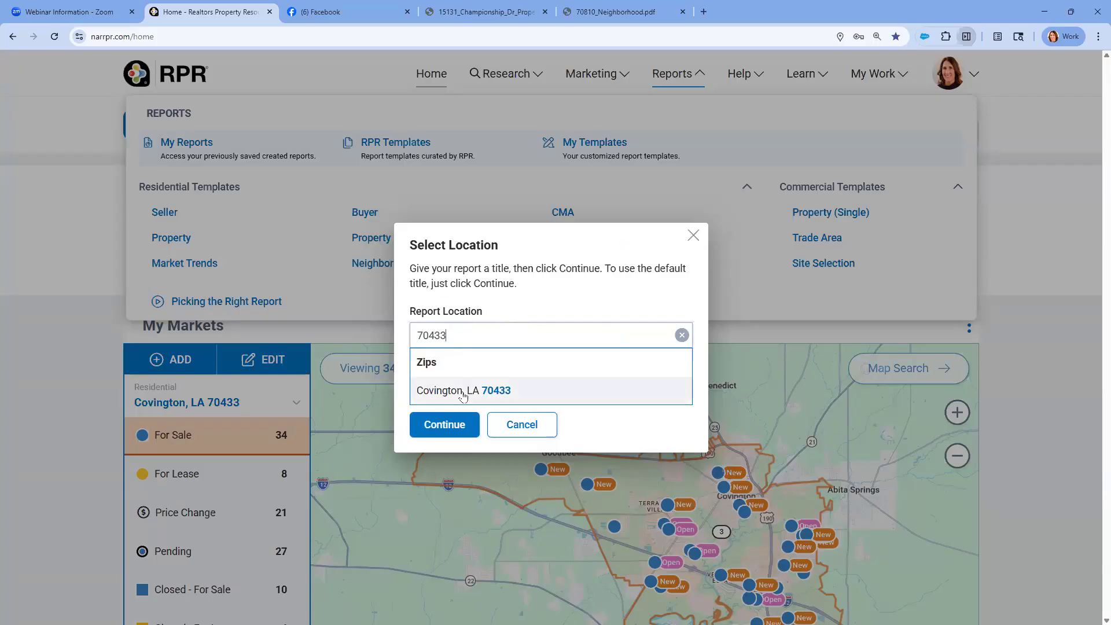
left_click(462, 395)
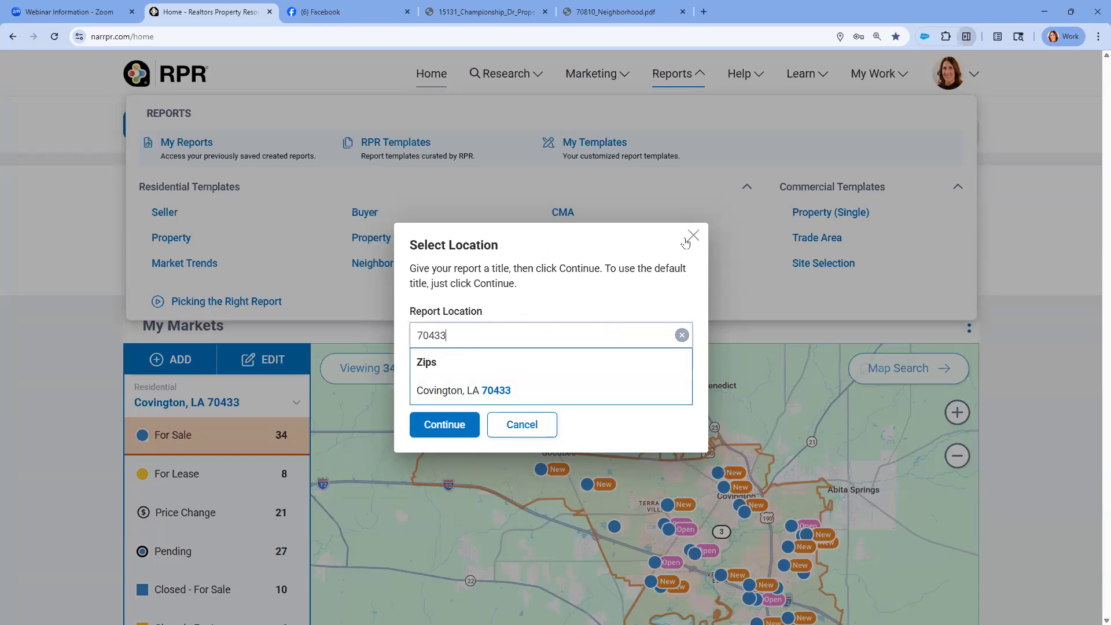
left_click(528, 425)
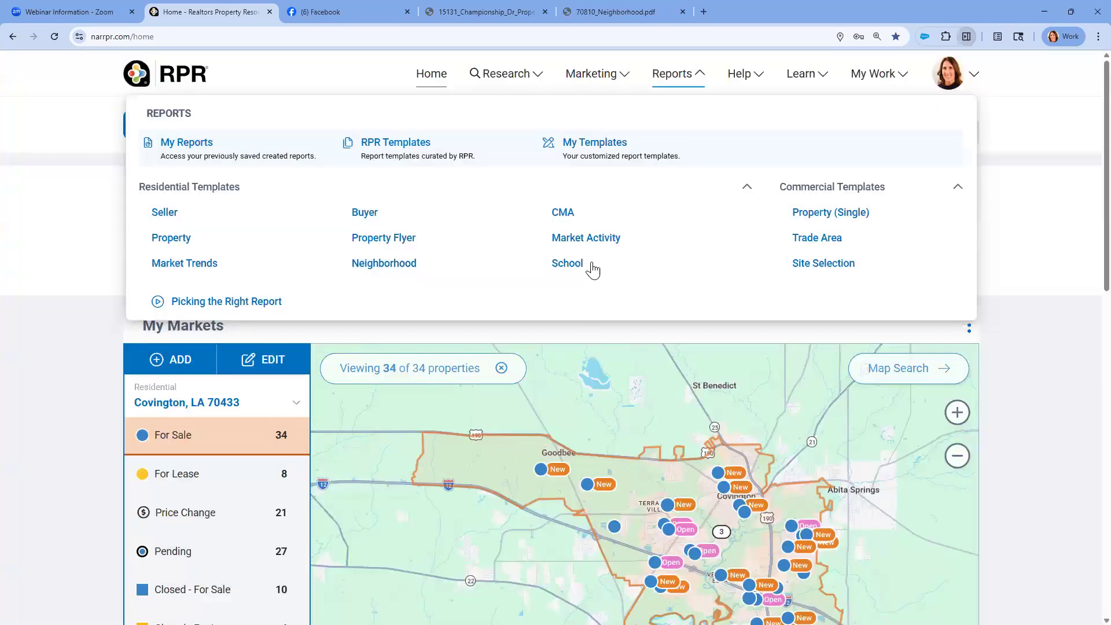
Look over the commercial report templates offered for reports, and return to the home page
left_click(432, 80)
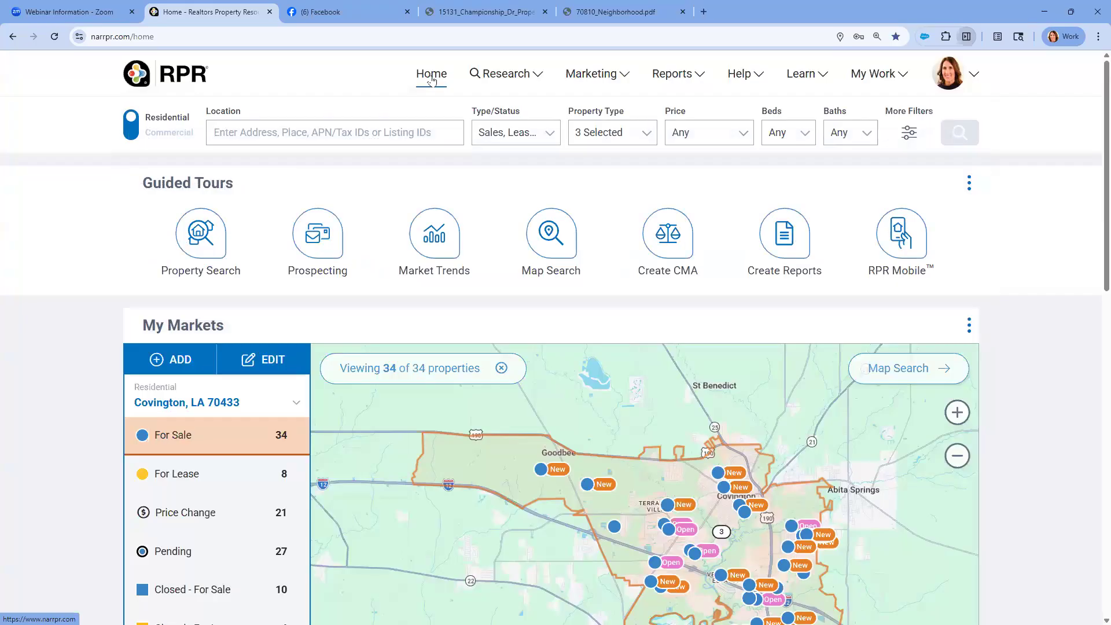
left_click(698, 81)
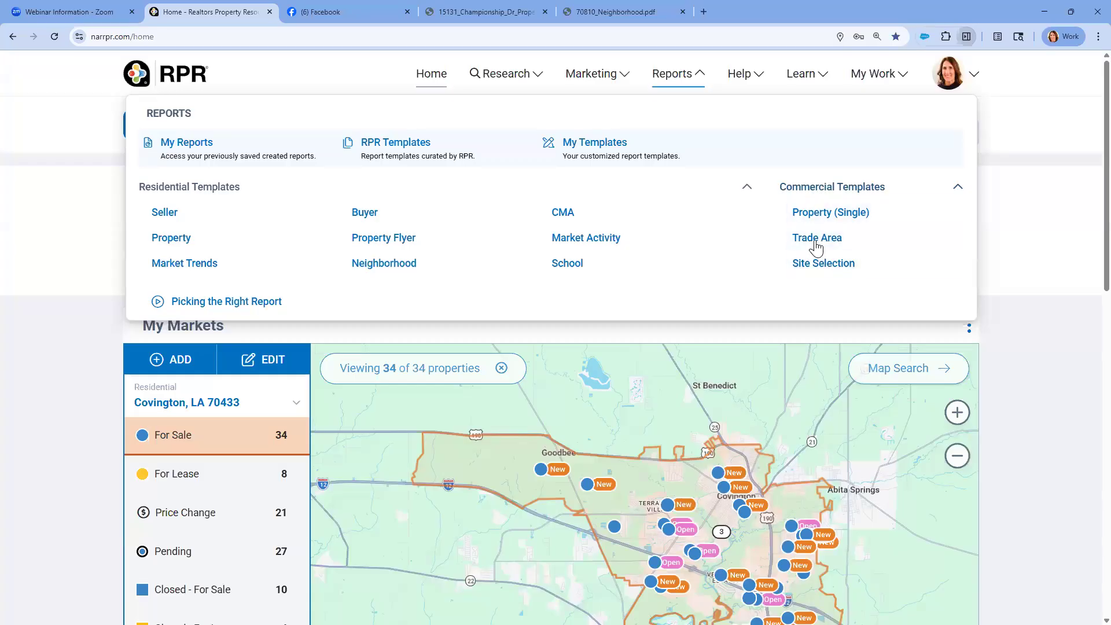
left_click(377, 72)
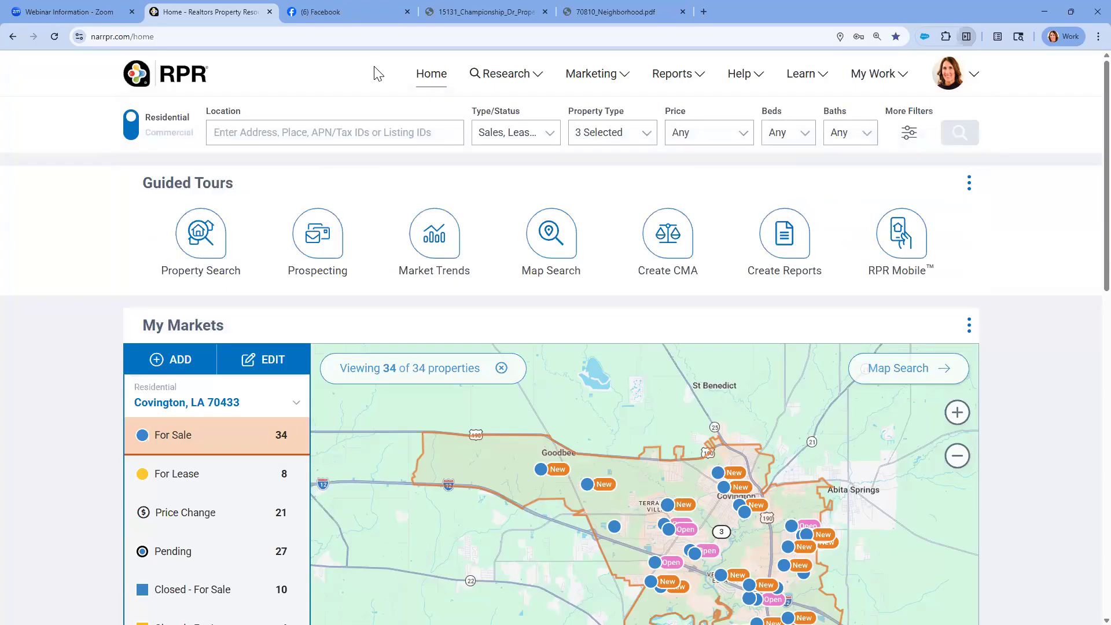
Switch the My Markets map on the home page from Covington to Baton Rouge, Louisiana
scroll(257, 365, "down", 2)
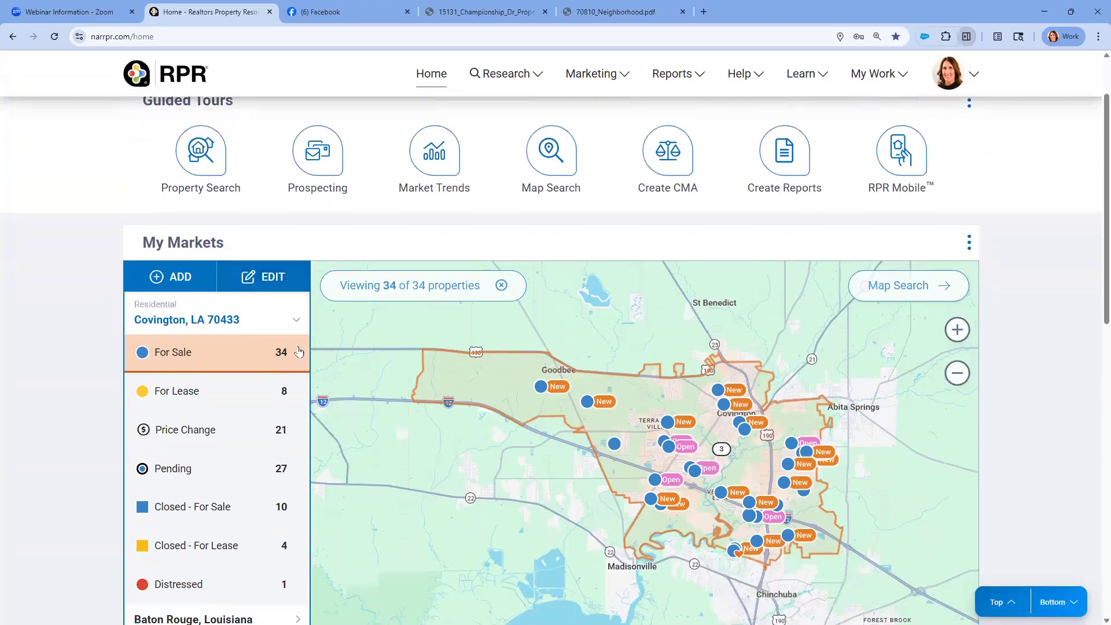
scroll(231, 331, "down", 2)
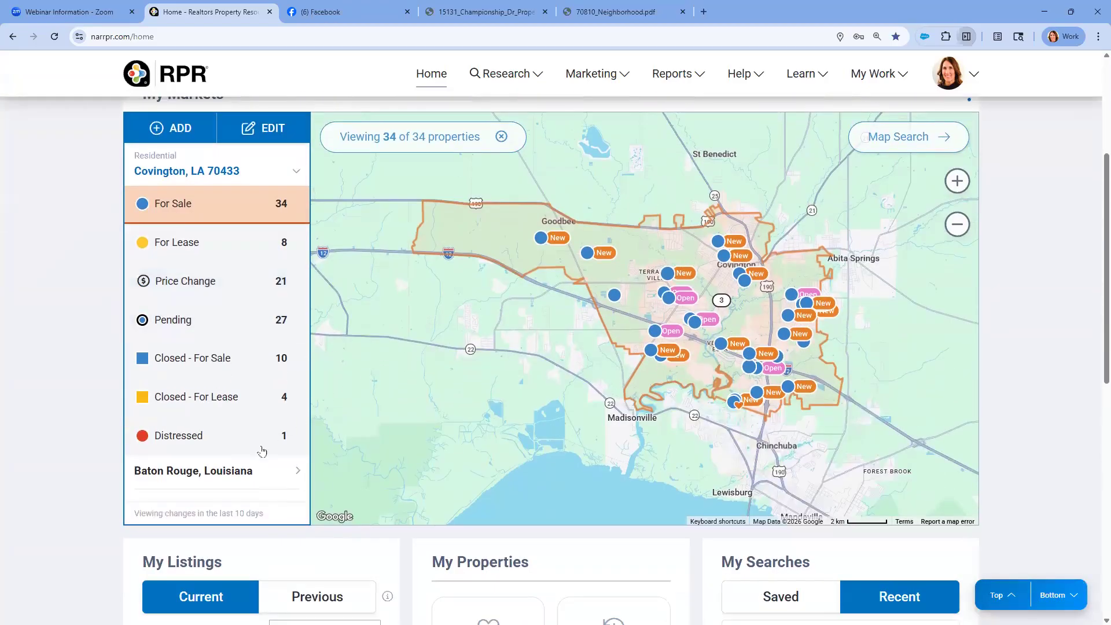
left_click(231, 471)
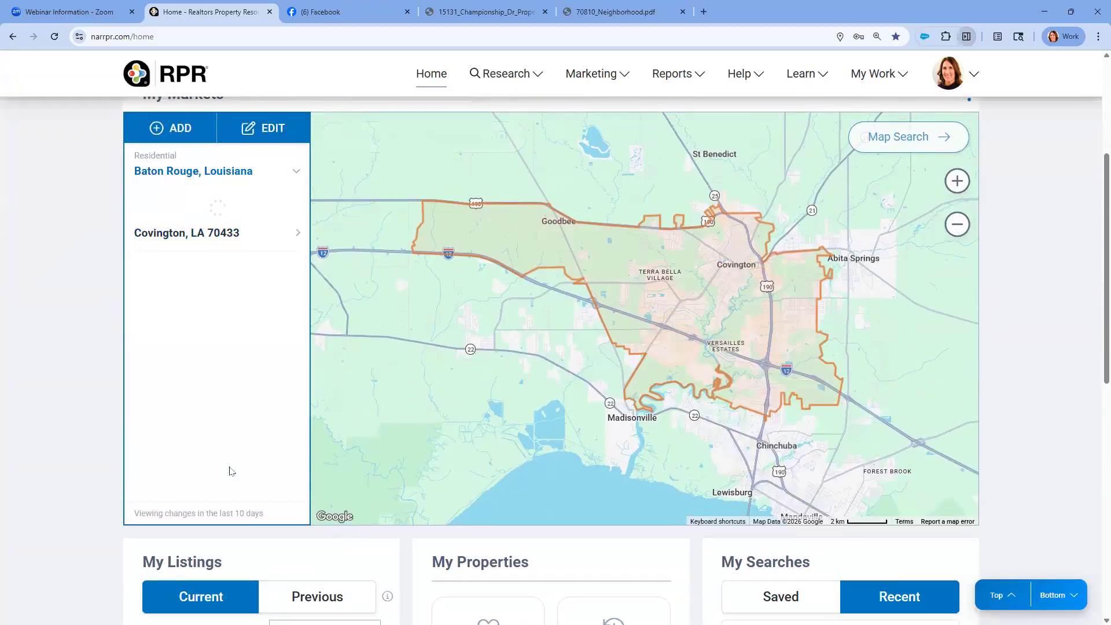
scroll(248, 426, "up", 3)
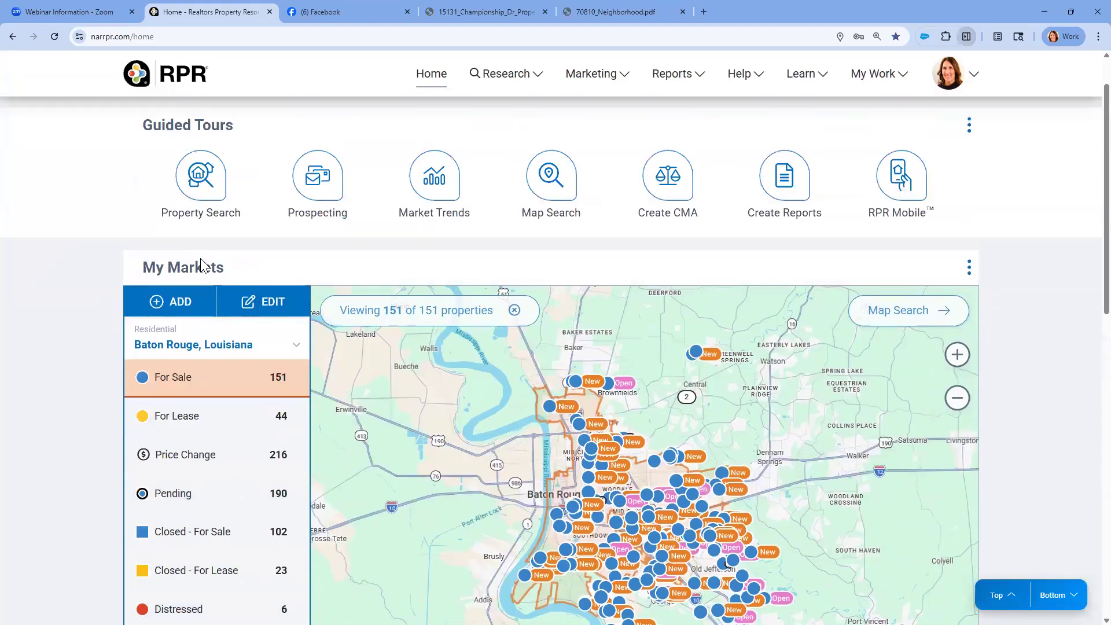
scroll(200, 263, "up", 1)
left_click(244, 132)
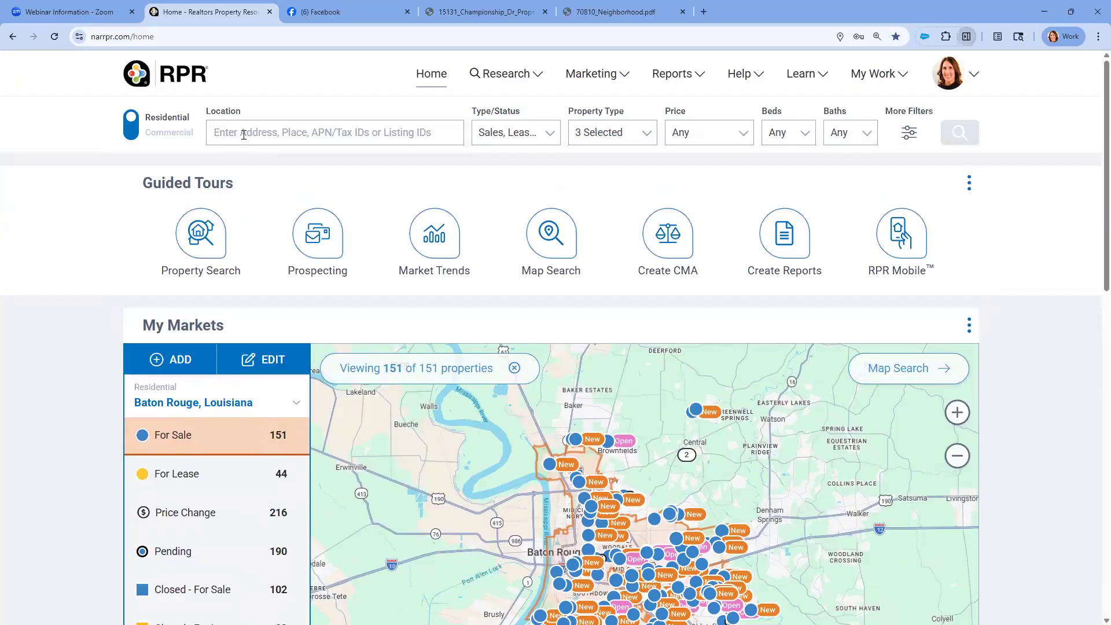
triple_click(136, 322)
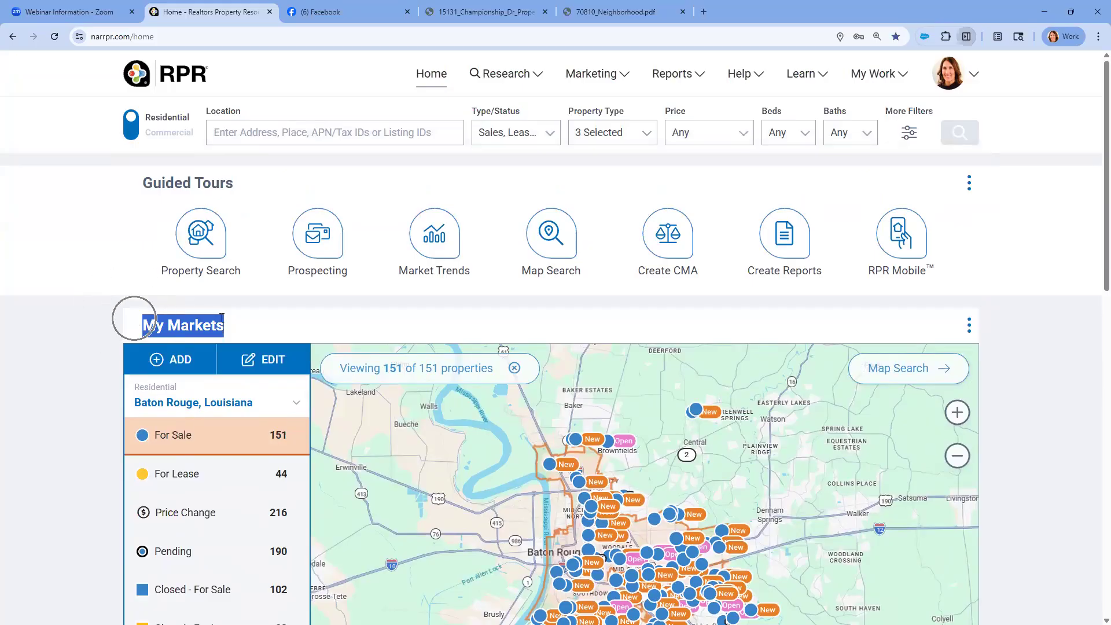
Open the settings for adding a My Markets area, save them without a new area, and return to the home page
scroll(237, 320, "down", 2)
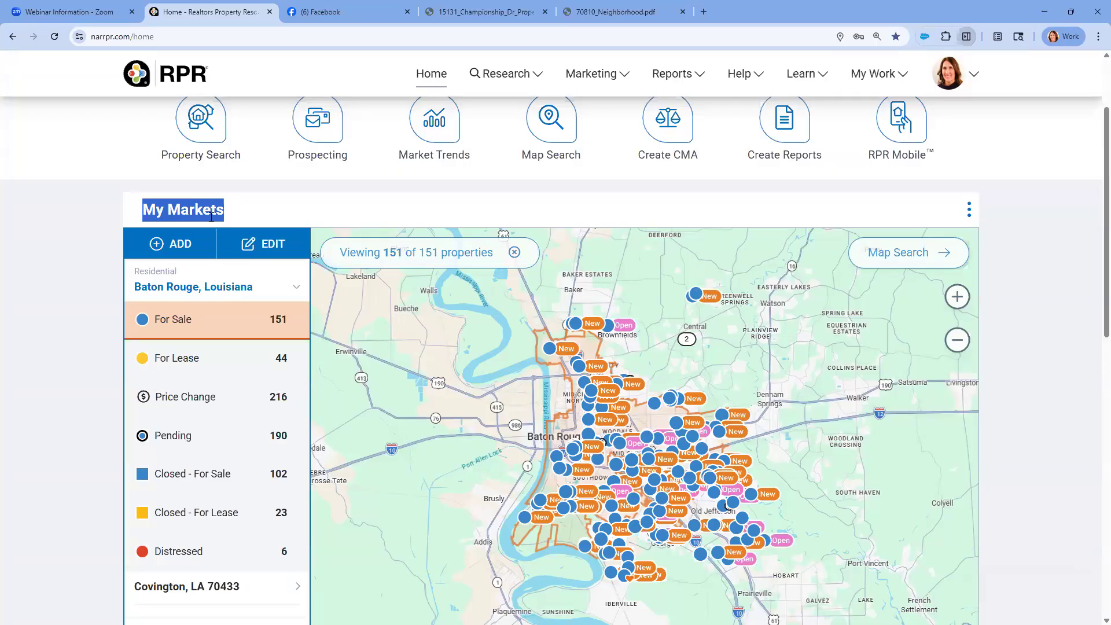
scroll(213, 543, "down", 1)
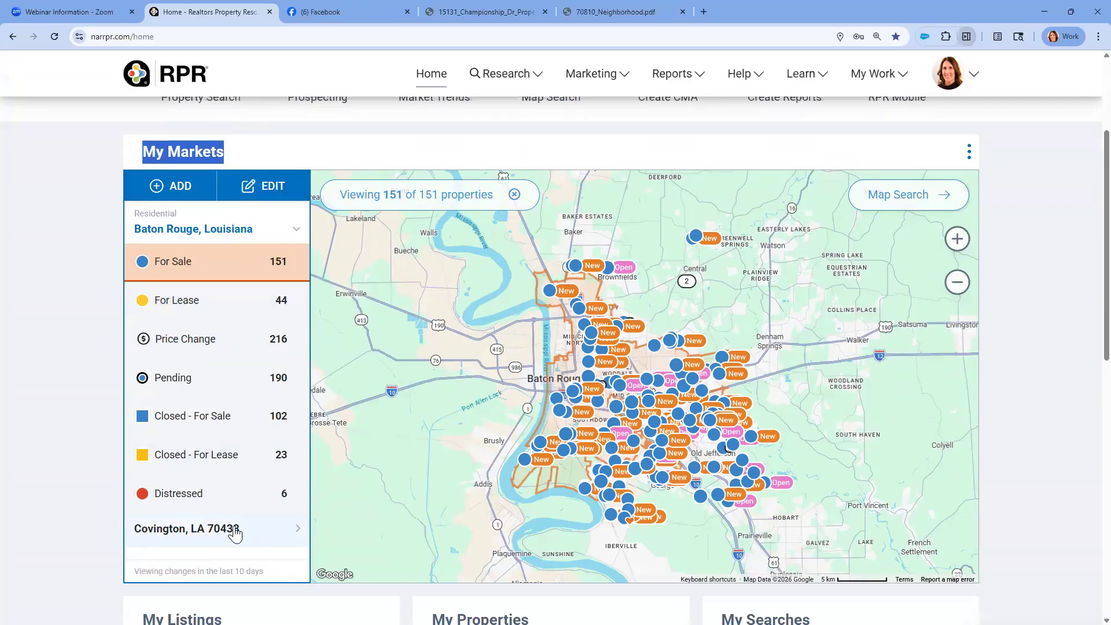
left_click(180, 188)
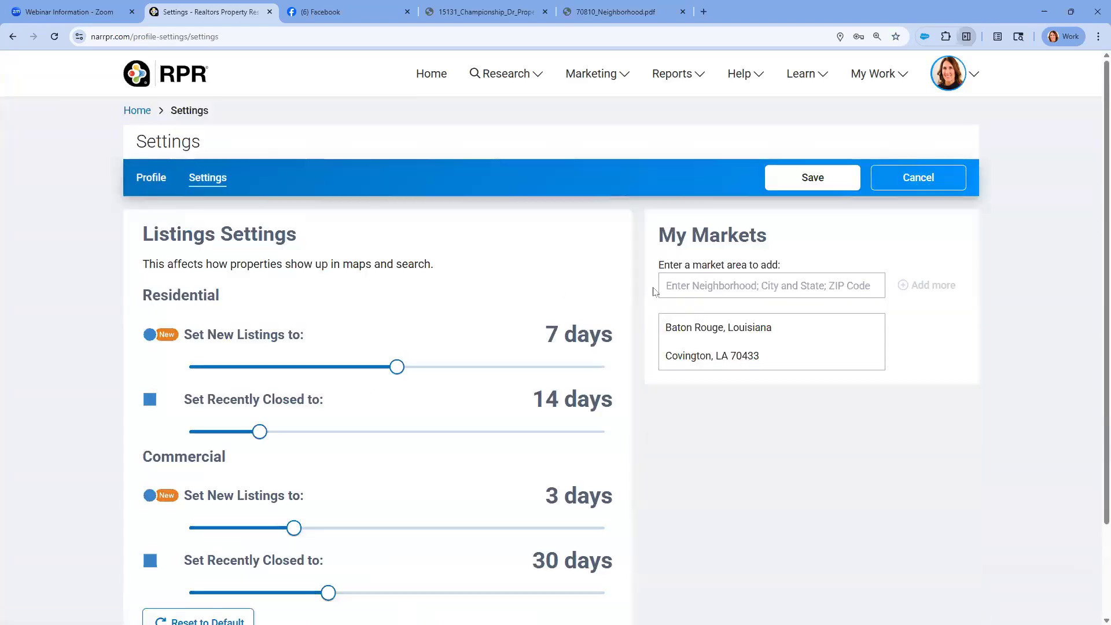
left_click(675, 282)
left_click(797, 175)
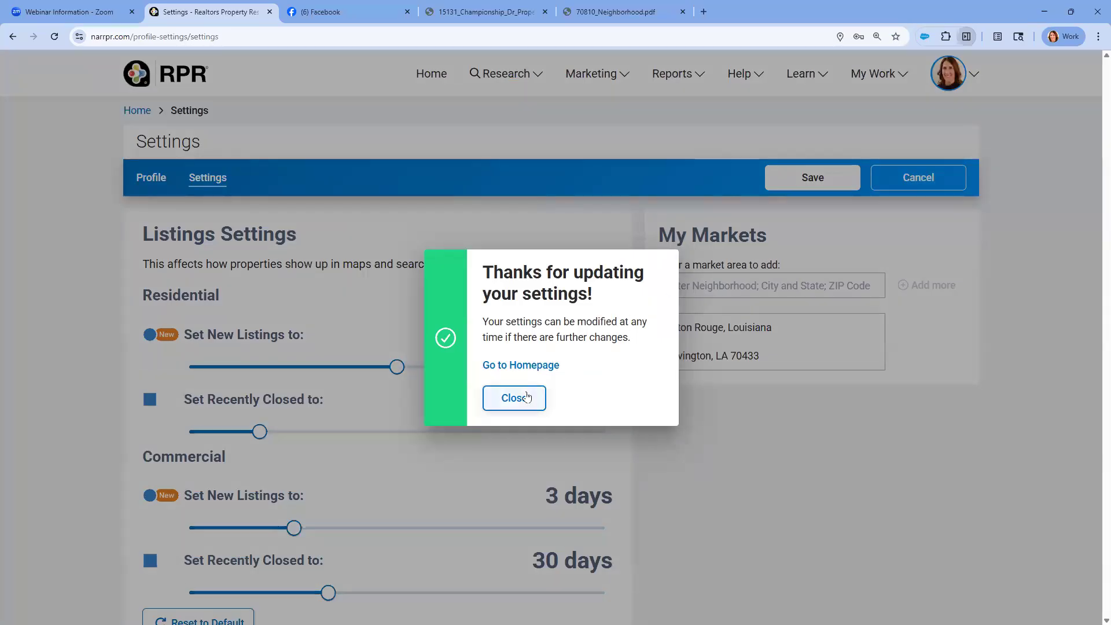
left_click(517, 395)
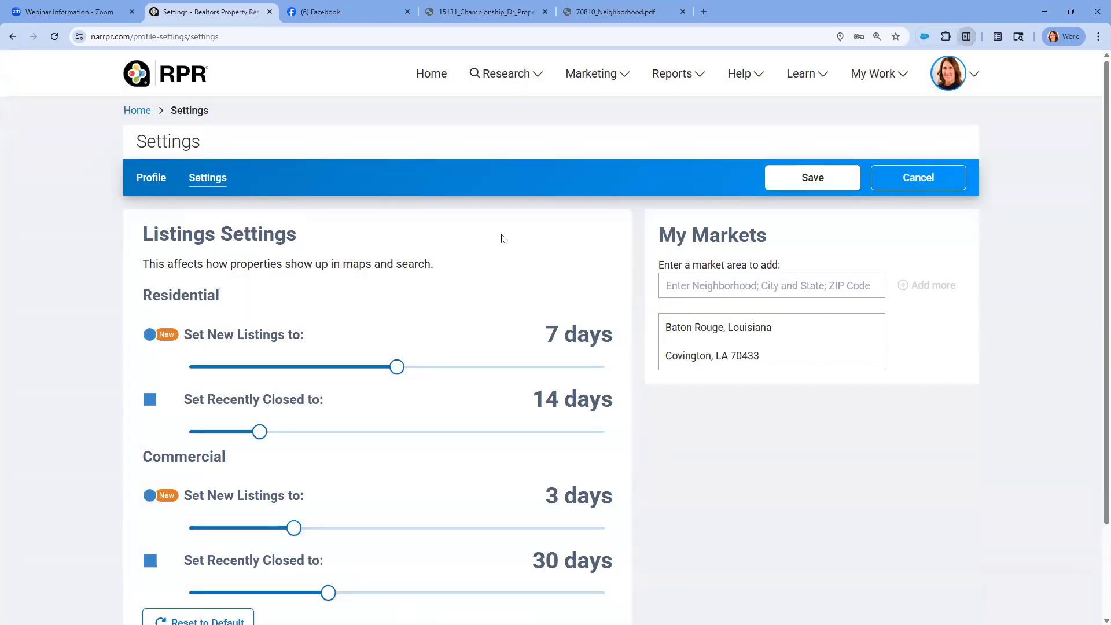
left_click(137, 114)
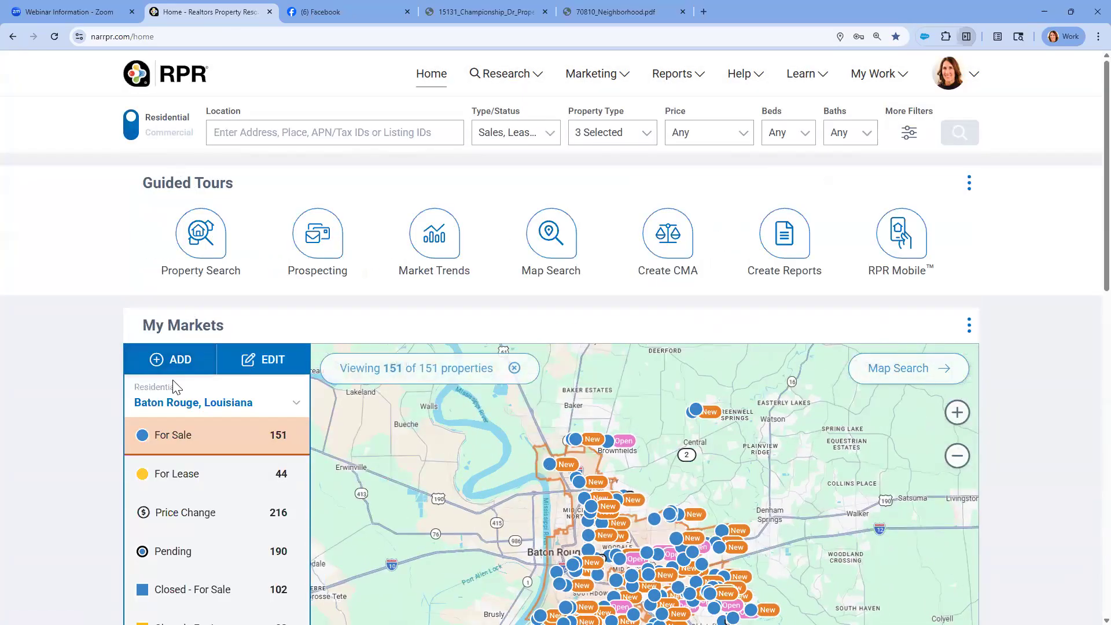
Show the For Lease listings for Baton Rouge on the map, and check the details of one downtown listing
scroll(179, 377, "down", 1)
scroll(179, 377, "down", 2)
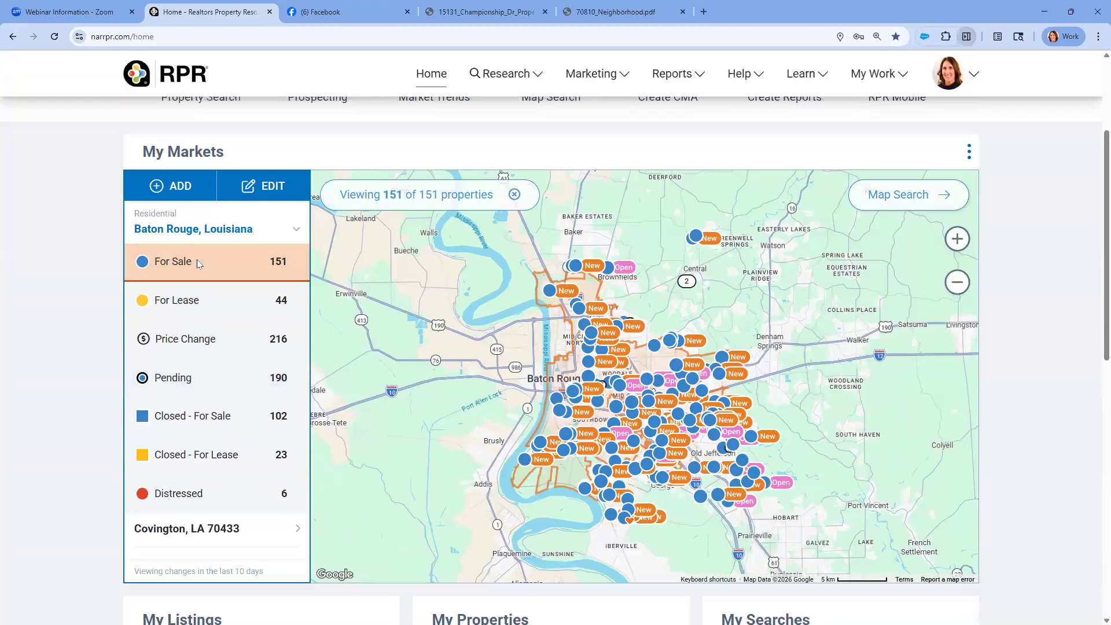
left_click(274, 272)
left_click(205, 308)
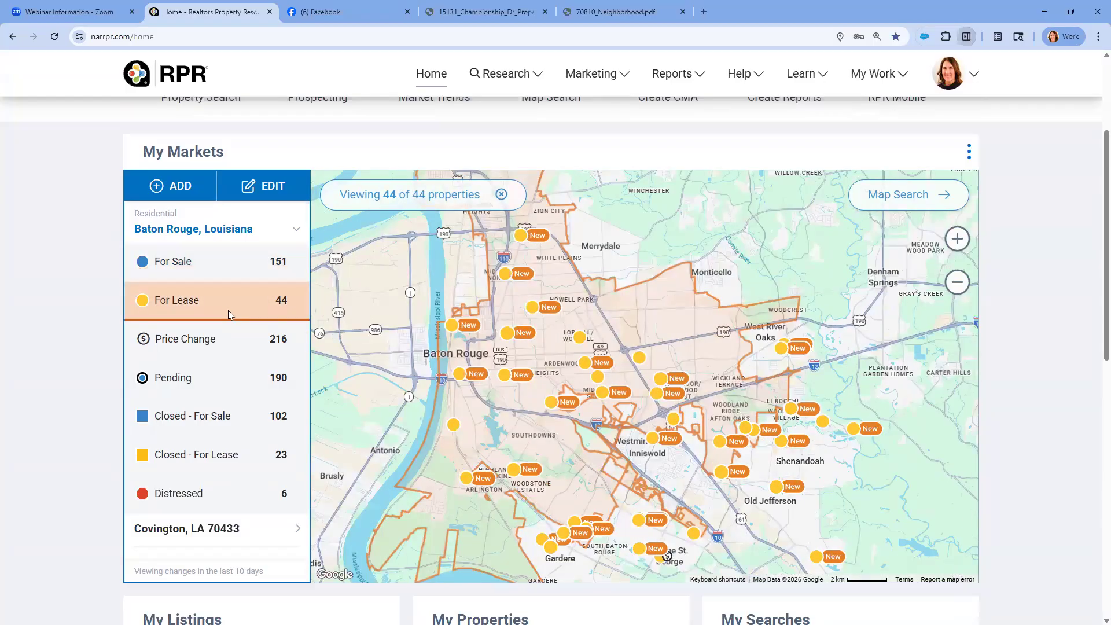
left_click(453, 332)
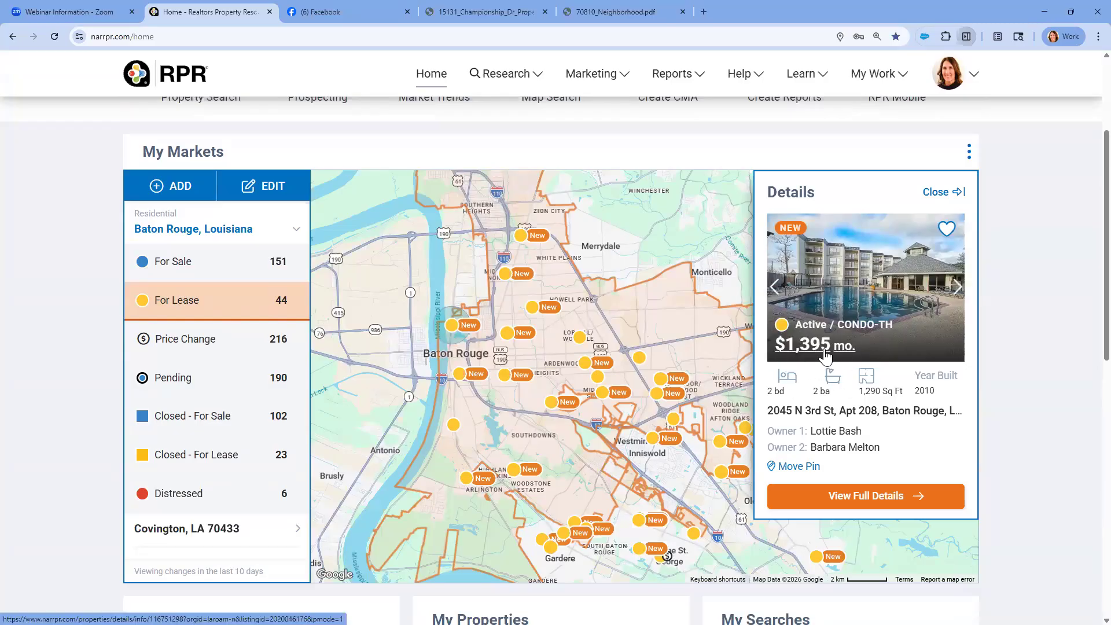
left_click(938, 192)
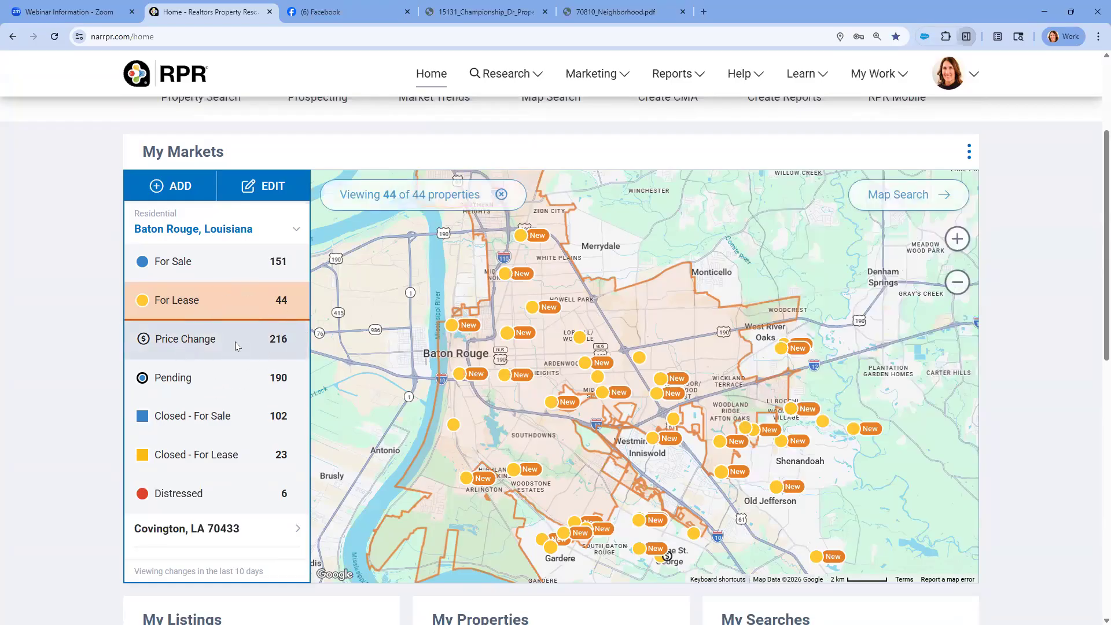
View the Price Change, Closed - For Sale and Distressed listings for Baton Rouge, and check one distressed listing's details
left_click(235, 343)
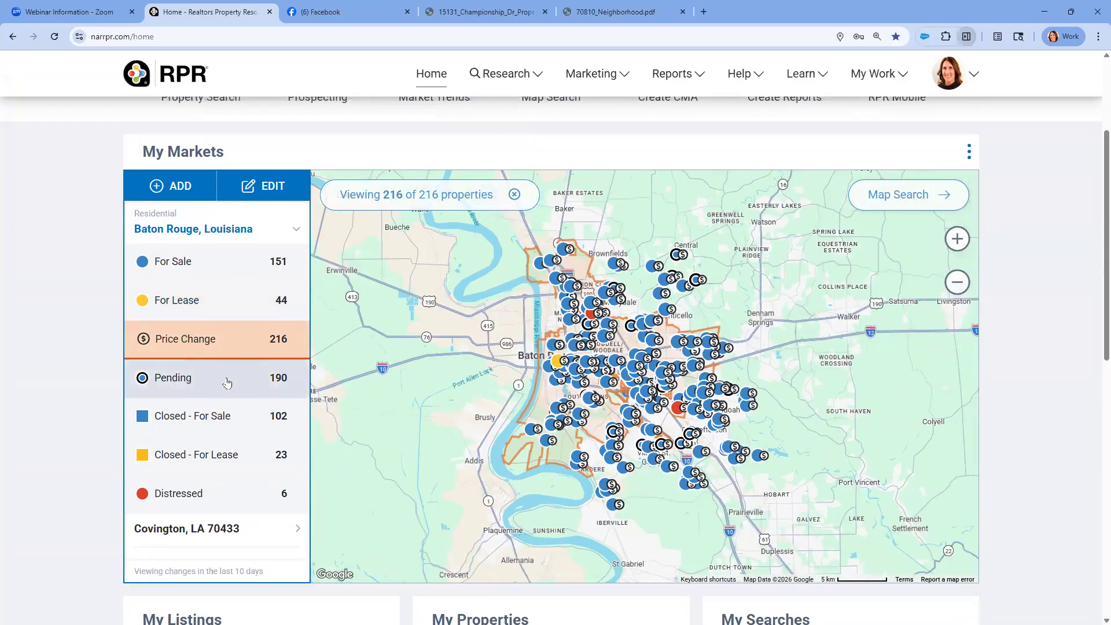
left_click(218, 420)
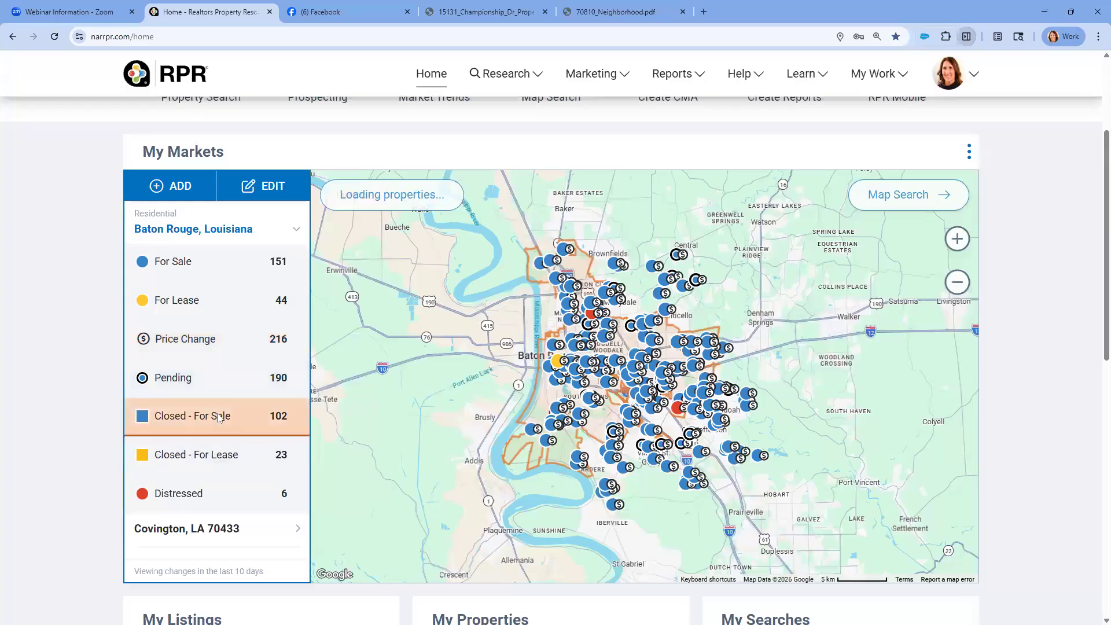
left_click(193, 496)
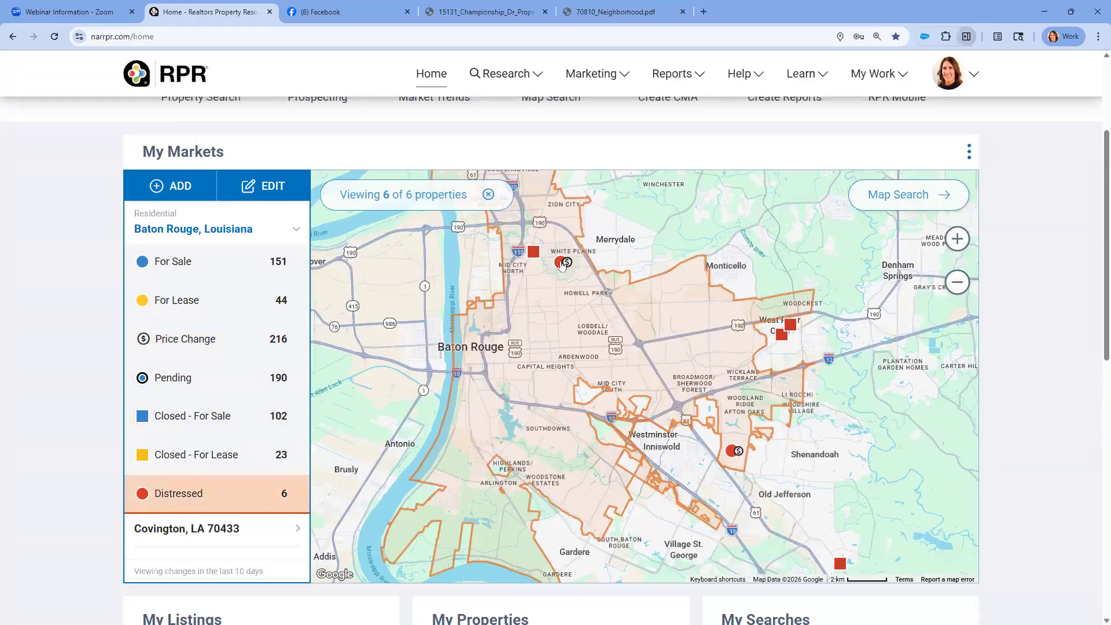
left_click(560, 263)
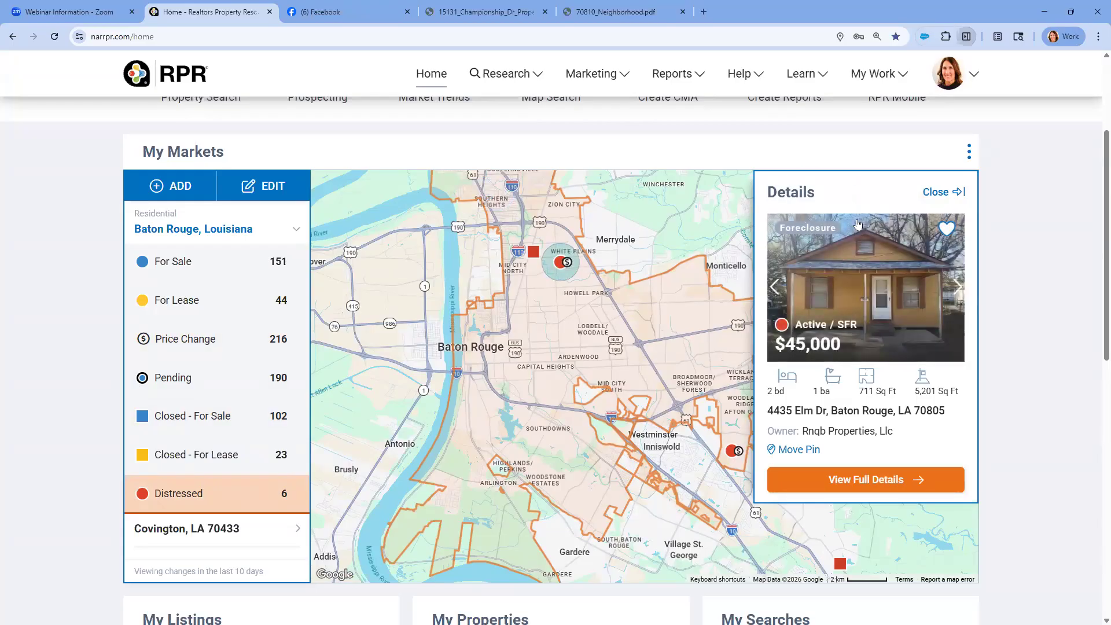
left_click(934, 193)
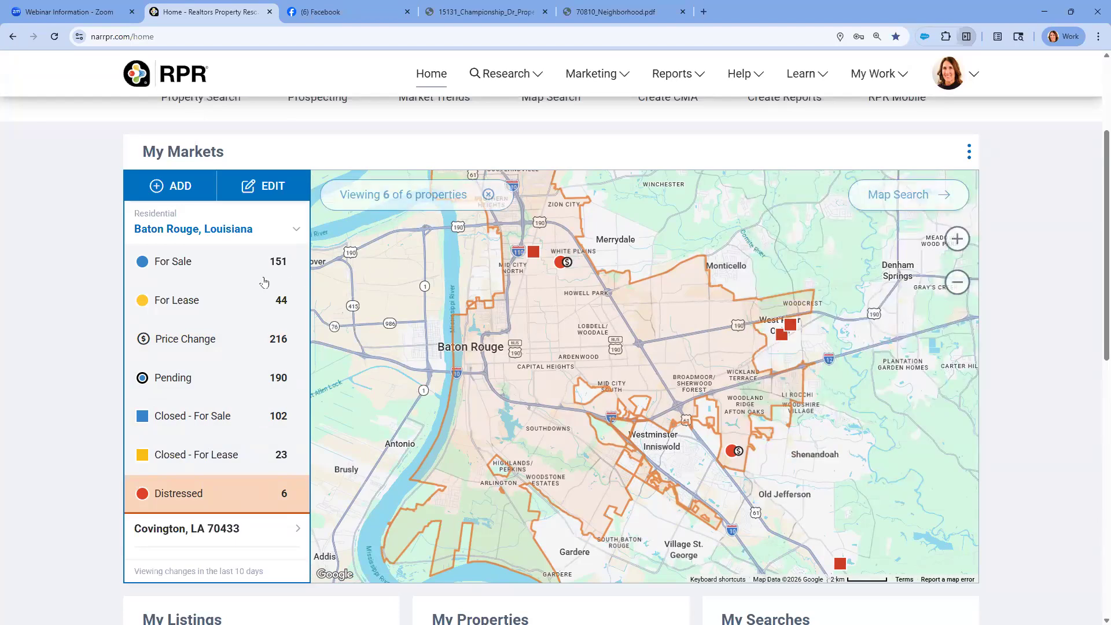
Show the For Sale listings for Baton Rouge again, and open the full property details of the favorited $820,000 home
left_click(195, 254)
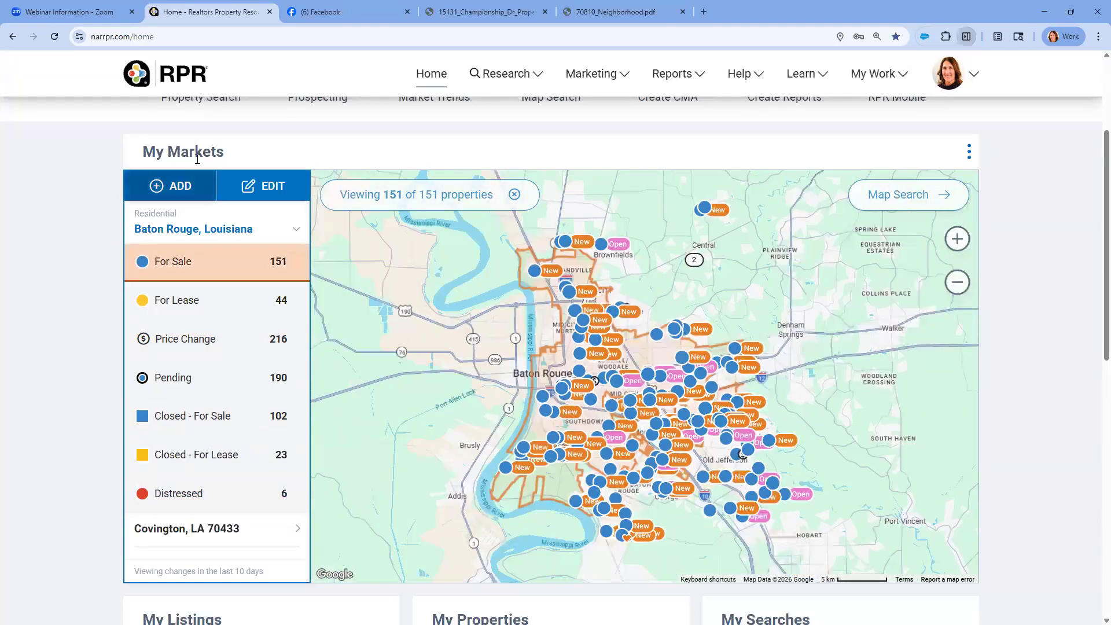
scroll(197, 173, "up", 1)
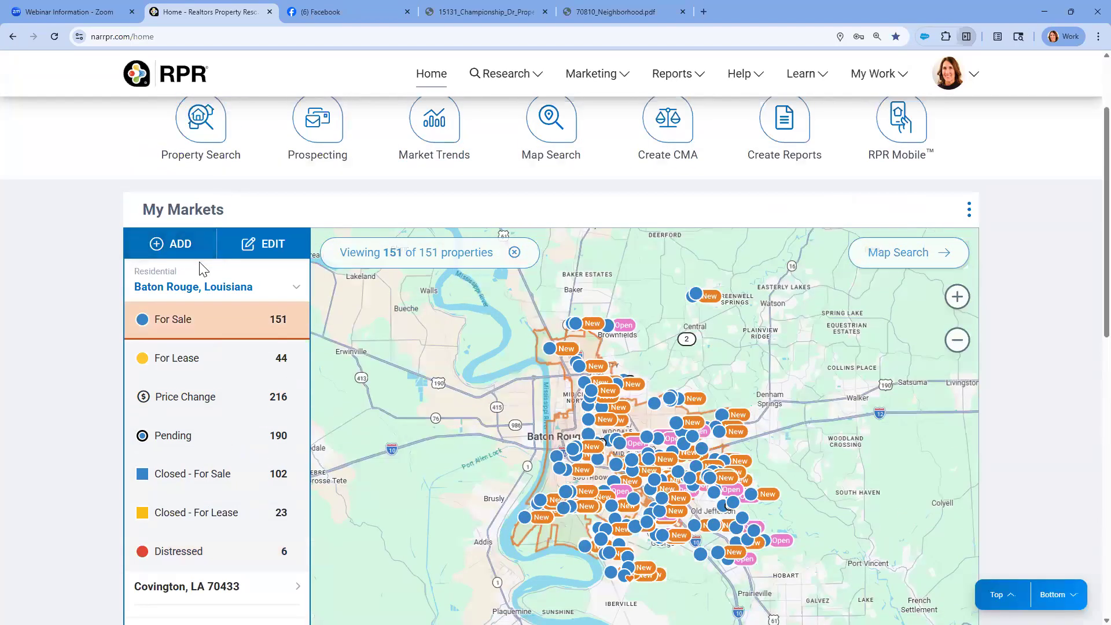
scroll(412, 388, "down", 2)
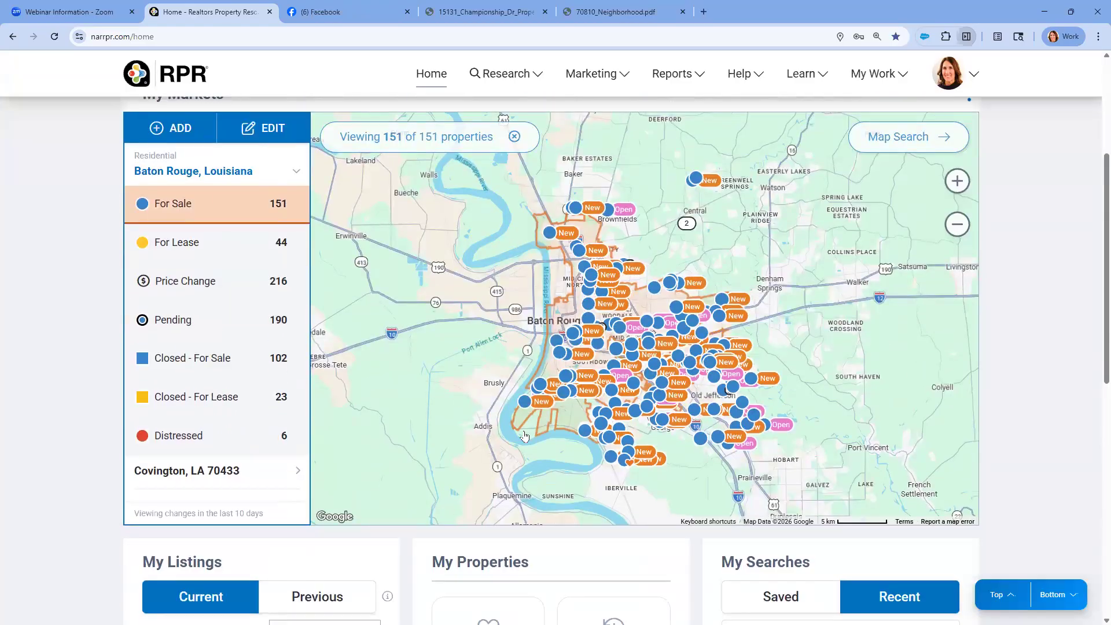
left_click(623, 461)
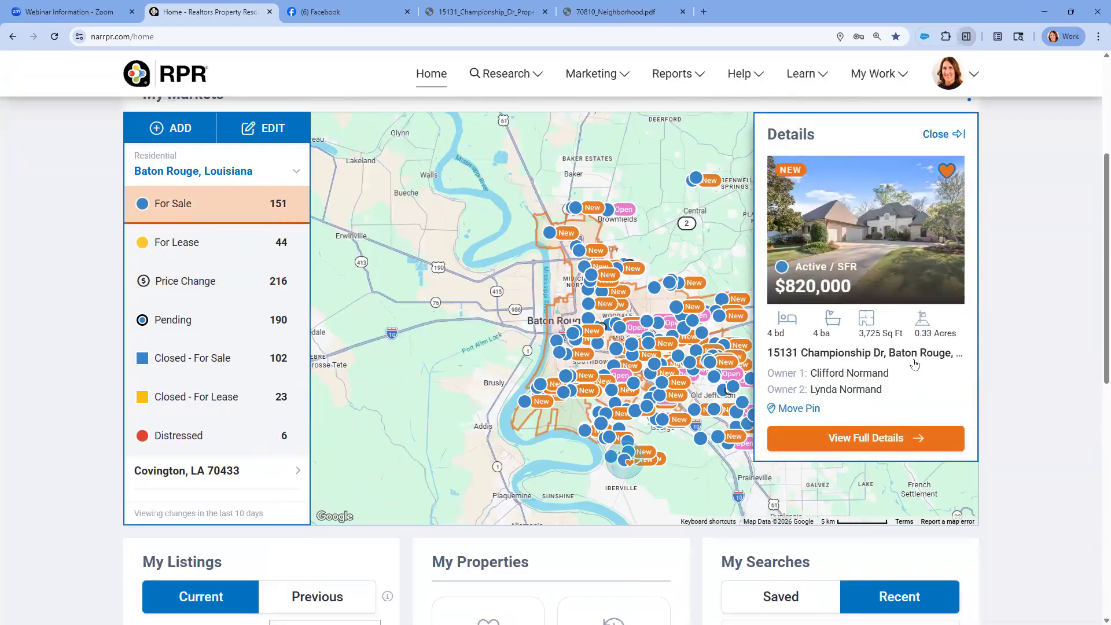
left_click(853, 436)
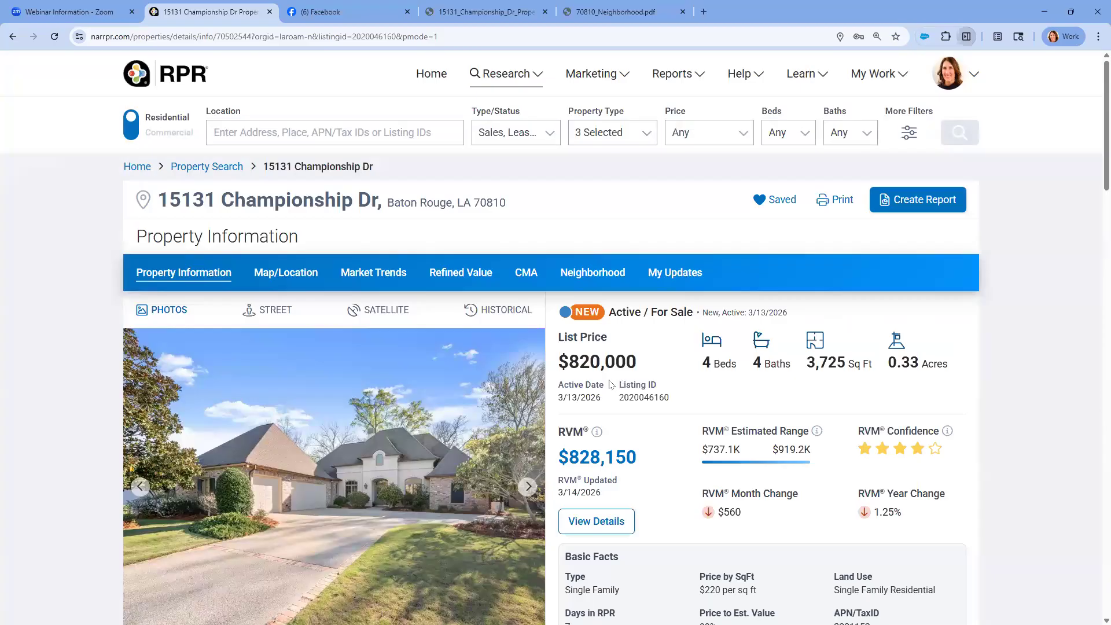
left_click(591, 397)
scroll(592, 401, "down", 2)
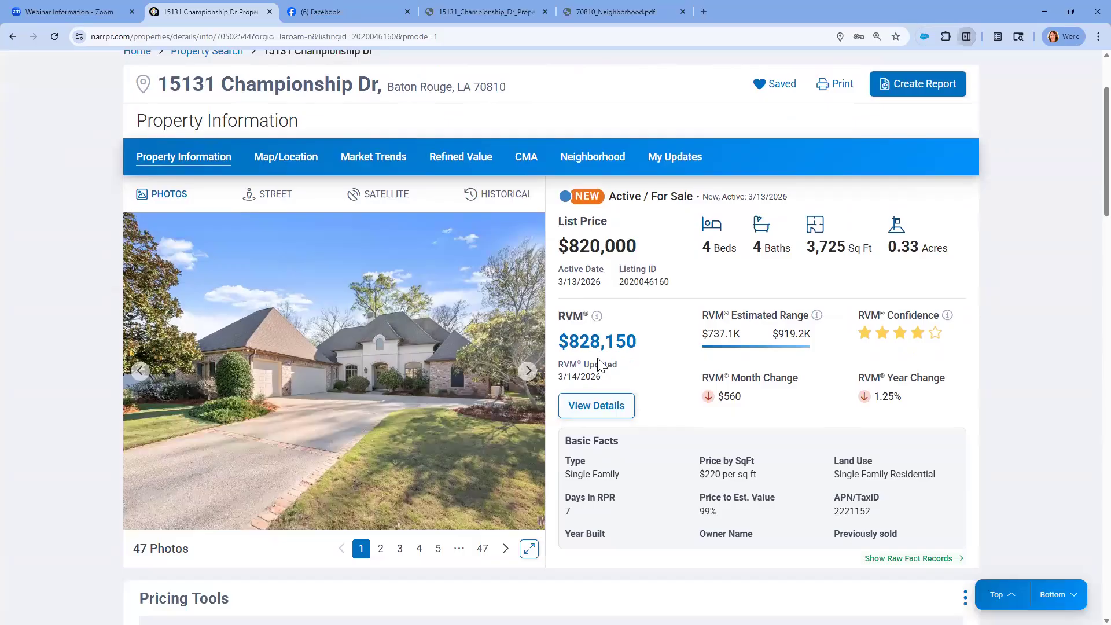
scroll(480, 365, "up", 1)
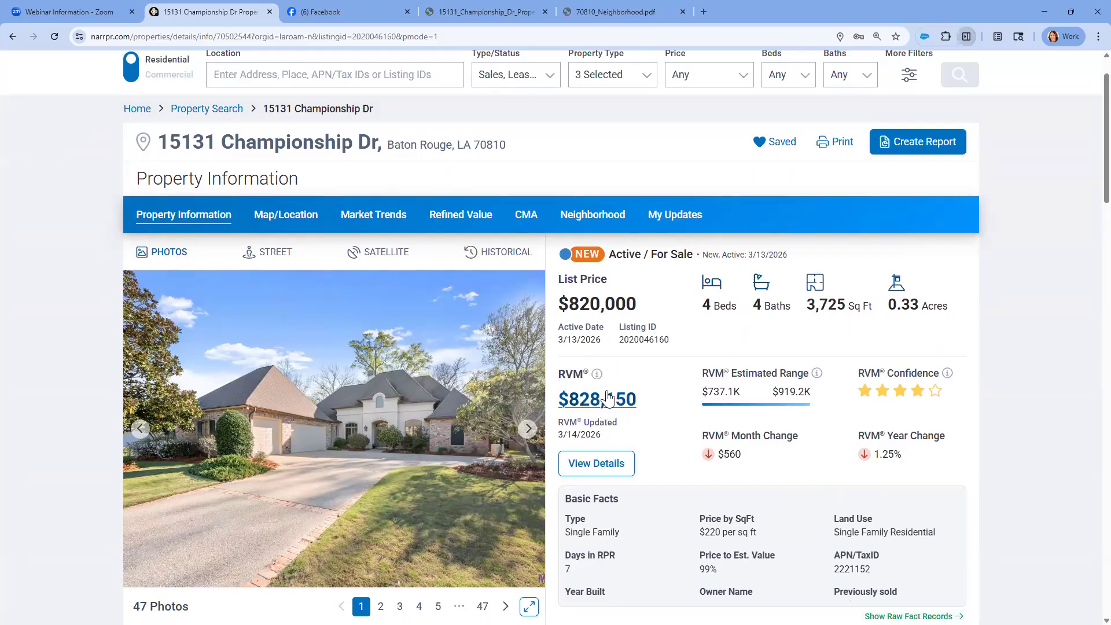
left_click(599, 308)
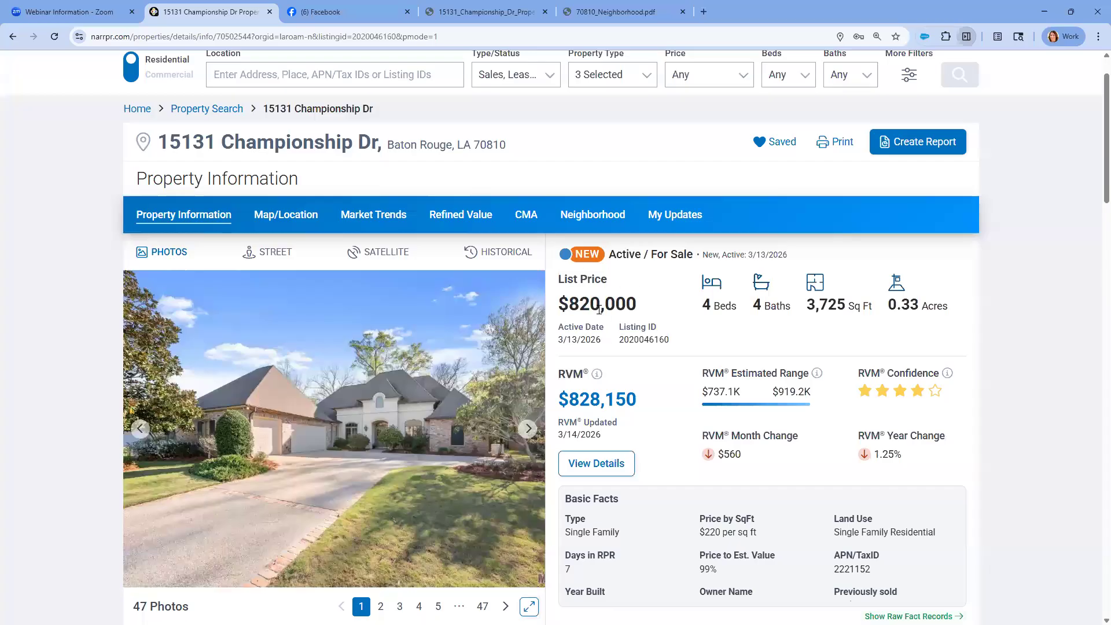
left_click(590, 408)
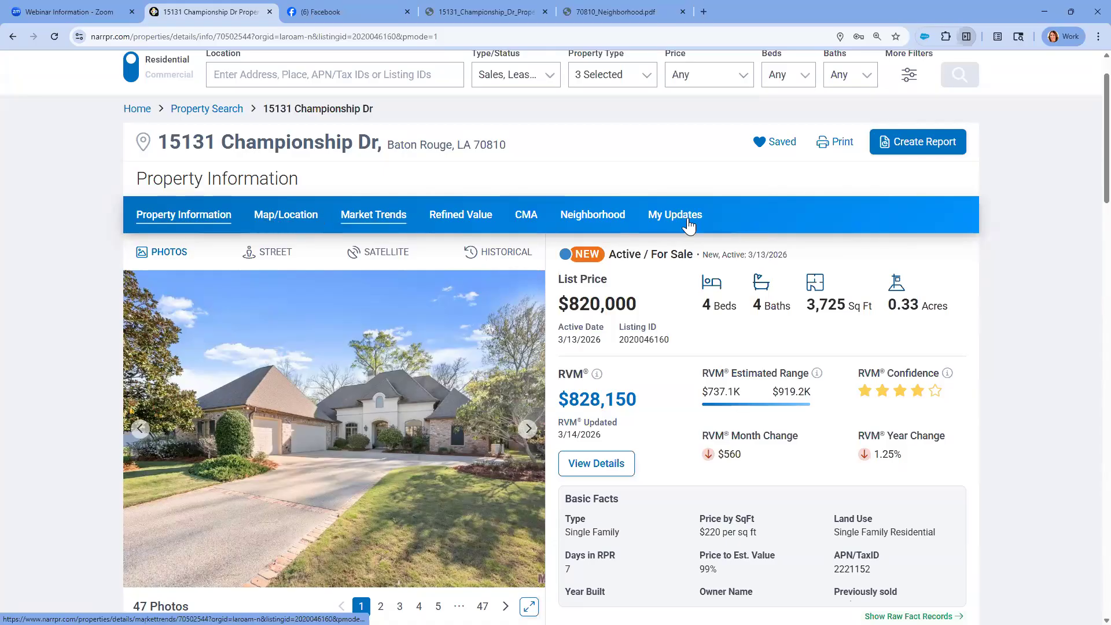
left_click(926, 149)
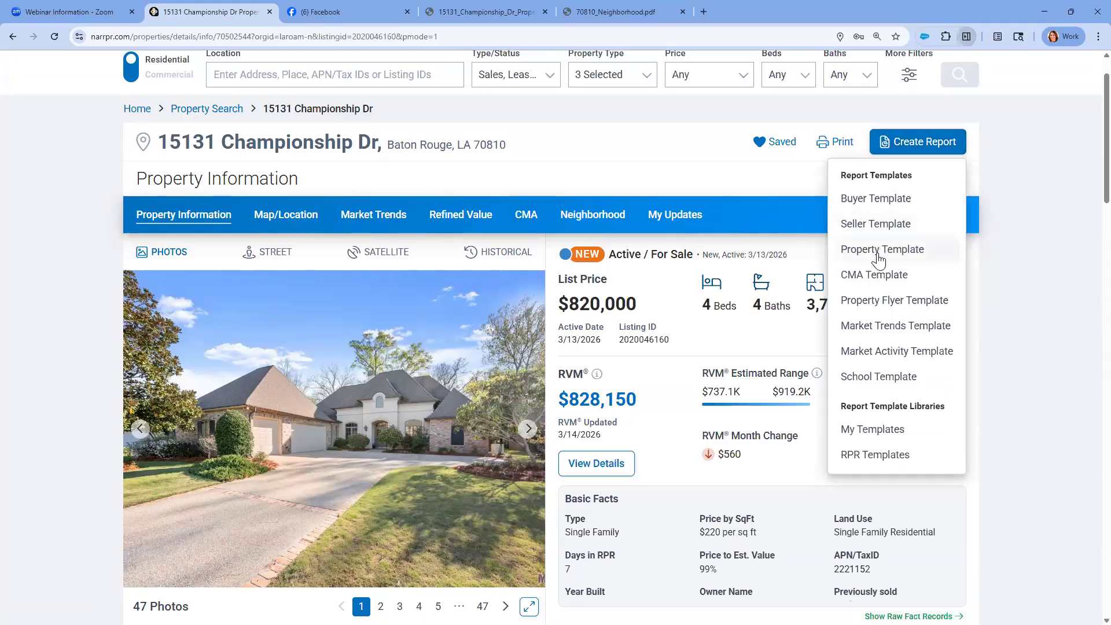
left_click(896, 303)
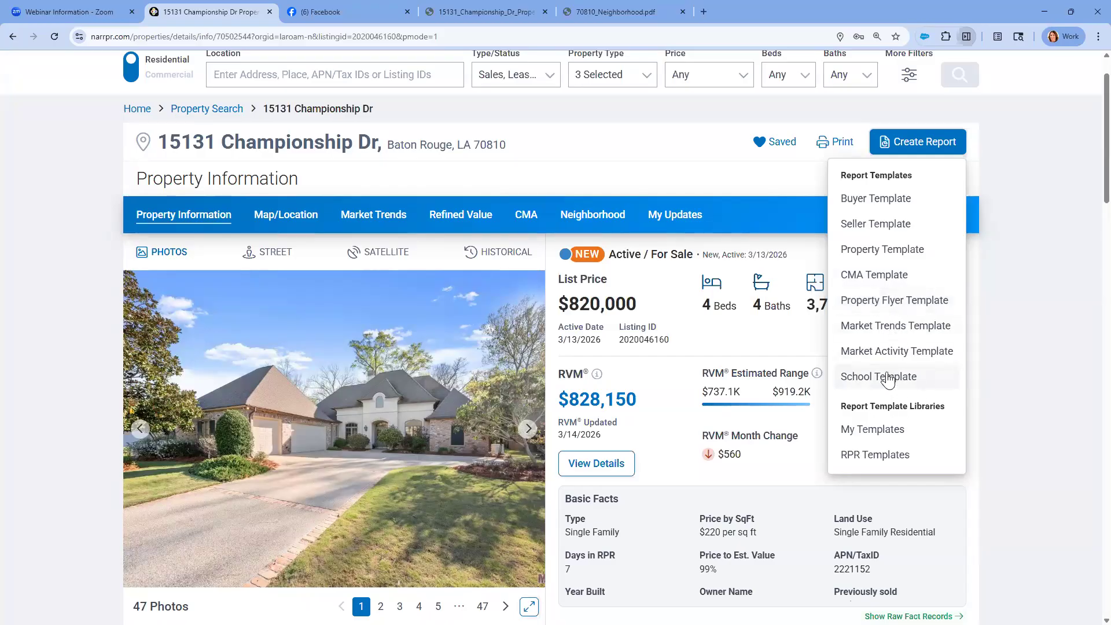
left_click(876, 251)
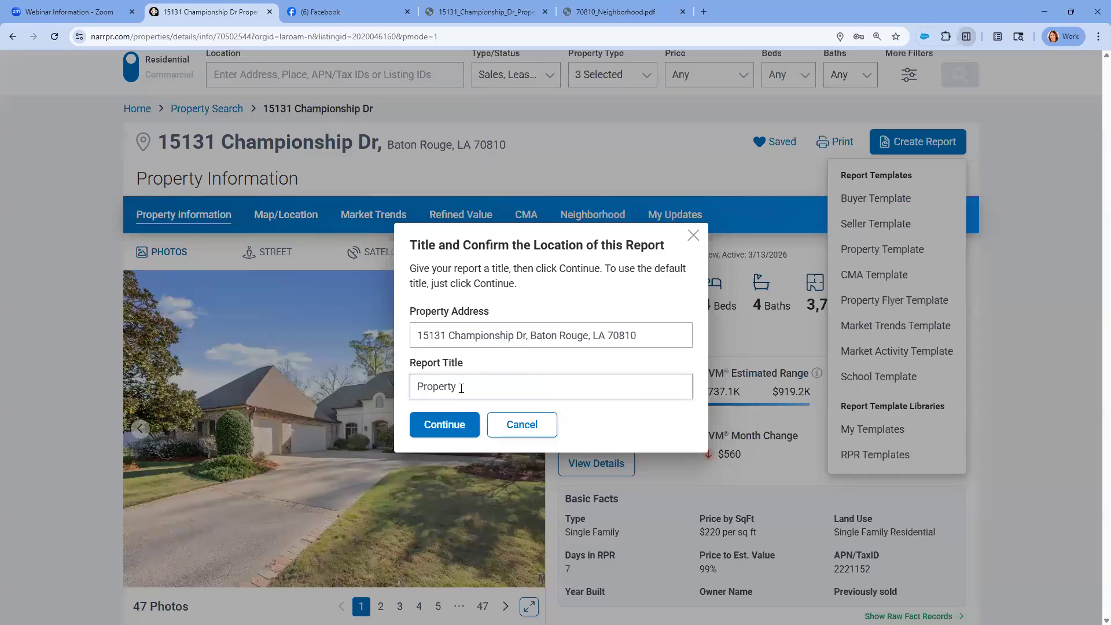
double_click(406, 387)
left_click(459, 424)
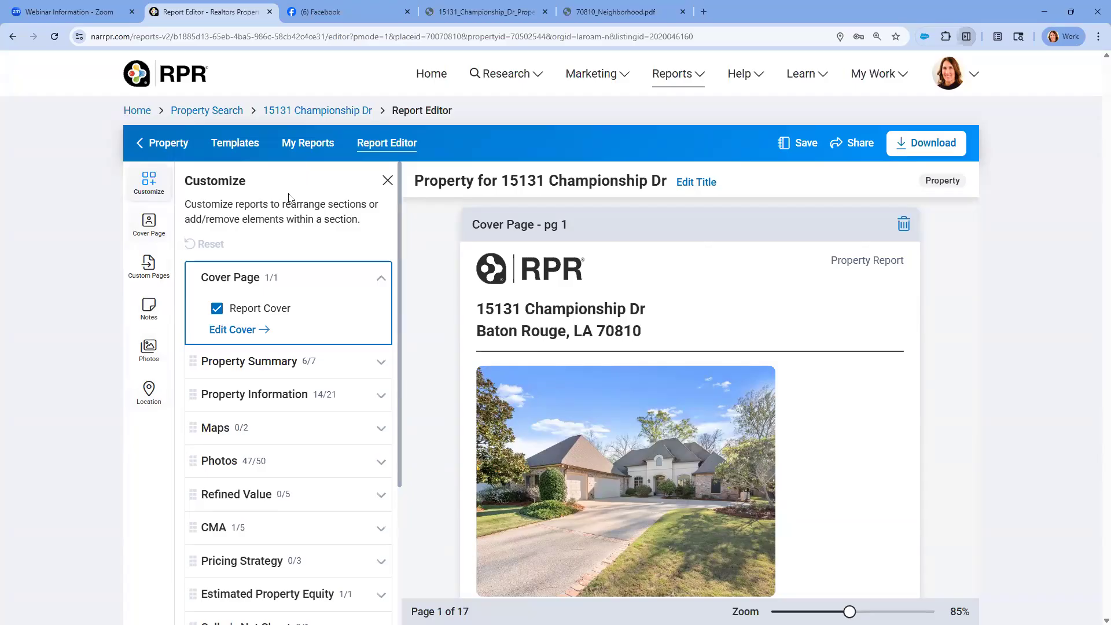
Look over the report's section list and cover page preview, setting the preview zoom to 65%
scroll(278, 389, "down", 1)
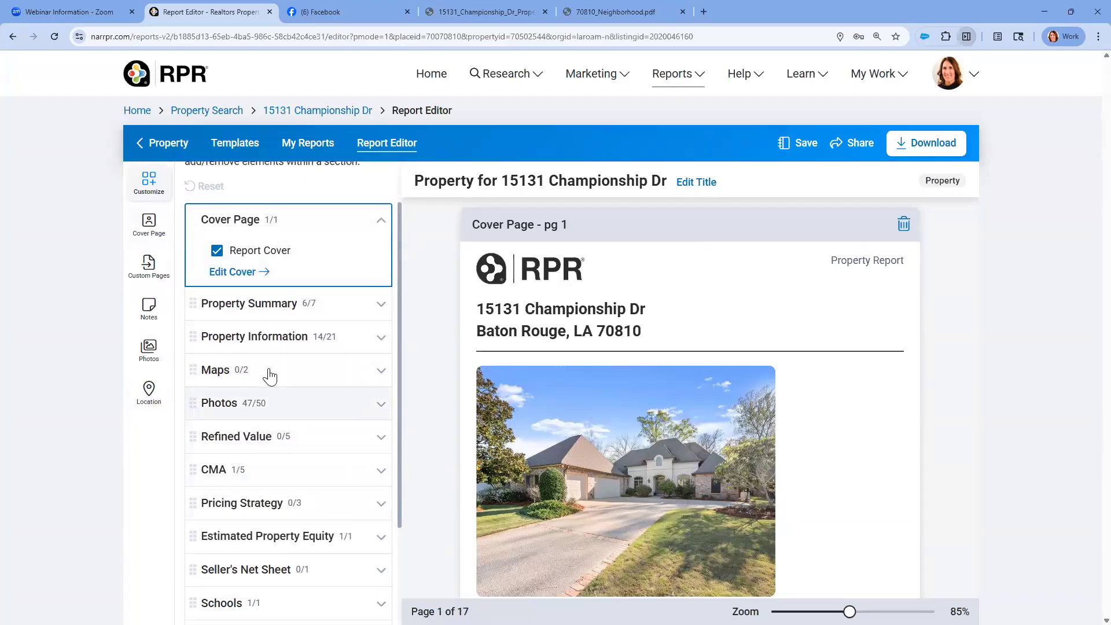
scroll(279, 389, "down", 1)
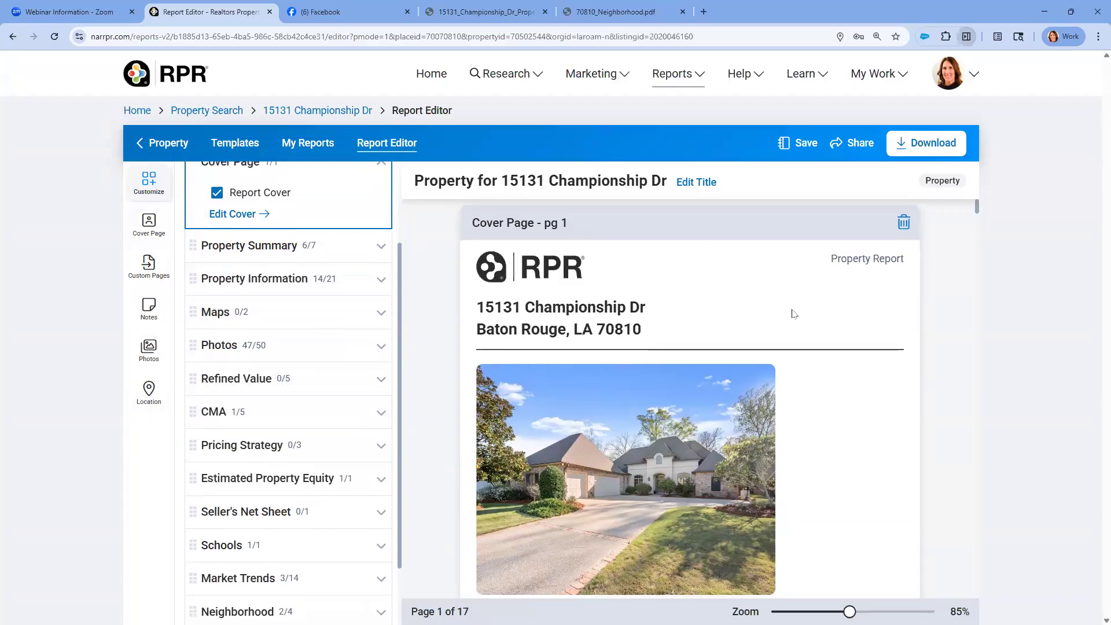
scroll(786, 317, "down", 2)
scroll(691, 355, "up", 2)
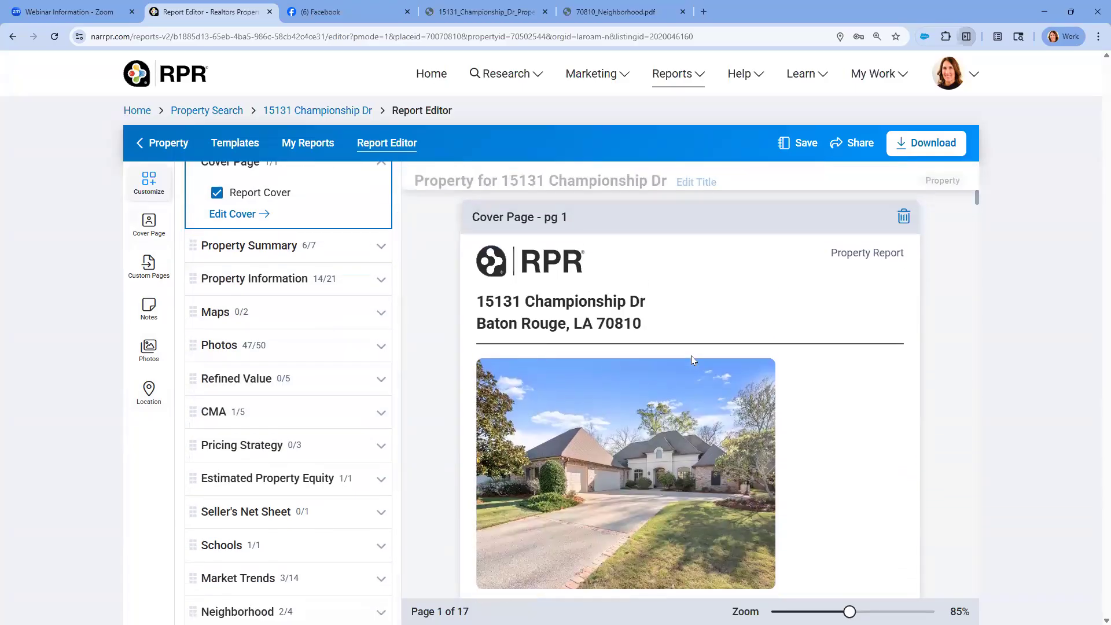
scroll(801, 567, "down", 2)
left_click_drag(849, 612, 811, 611)
scroll(848, 496, "up", 2)
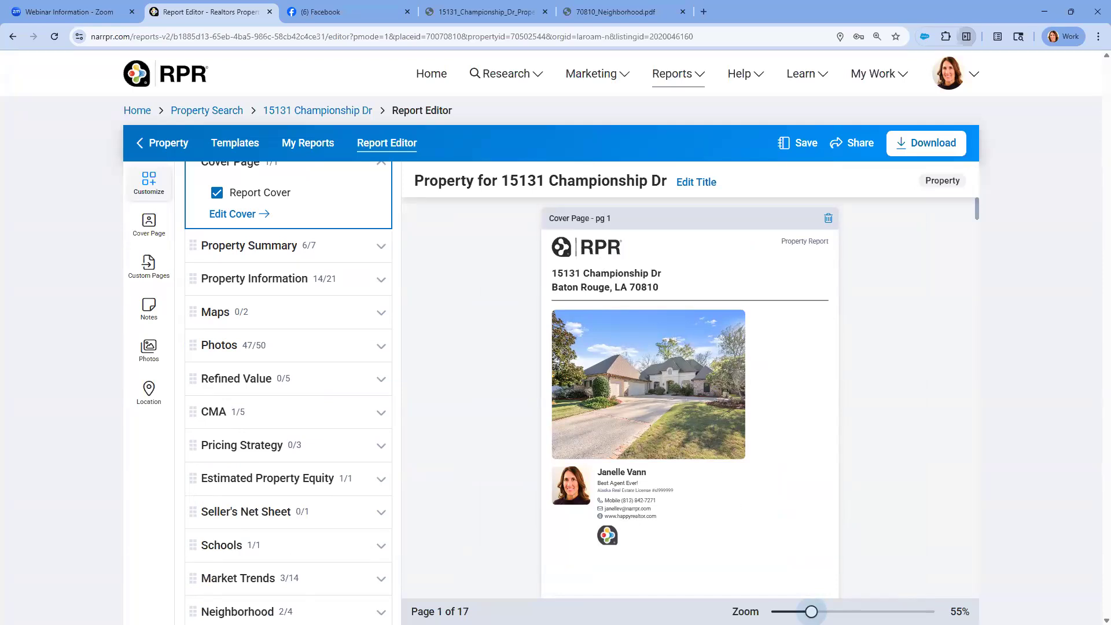
left_click_drag(811, 611, 823, 612)
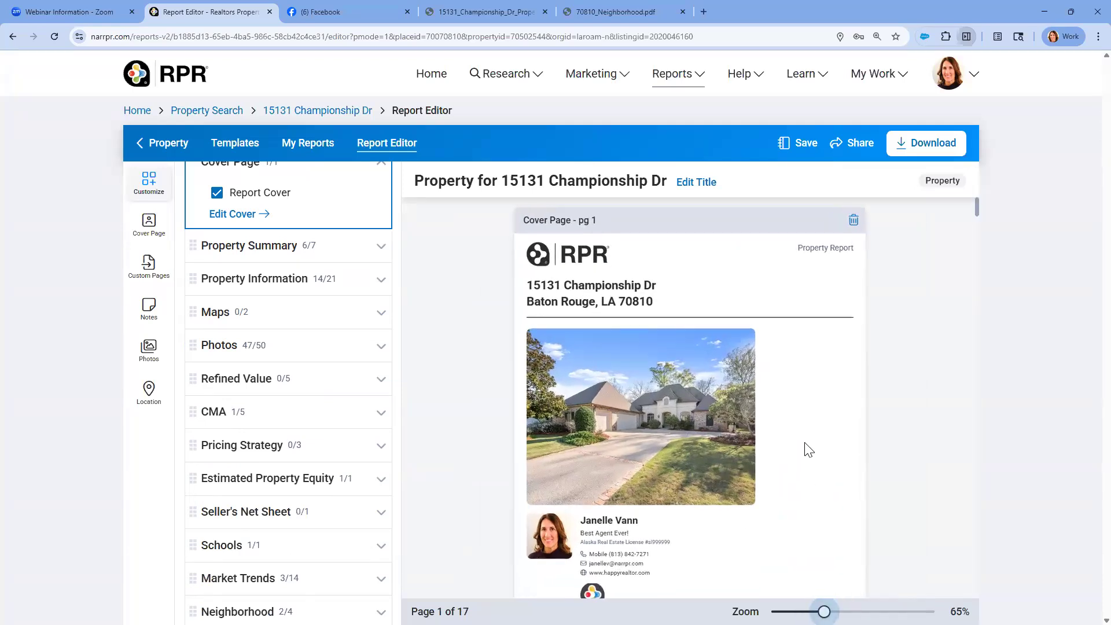
scroll(808, 450, "down", 3)
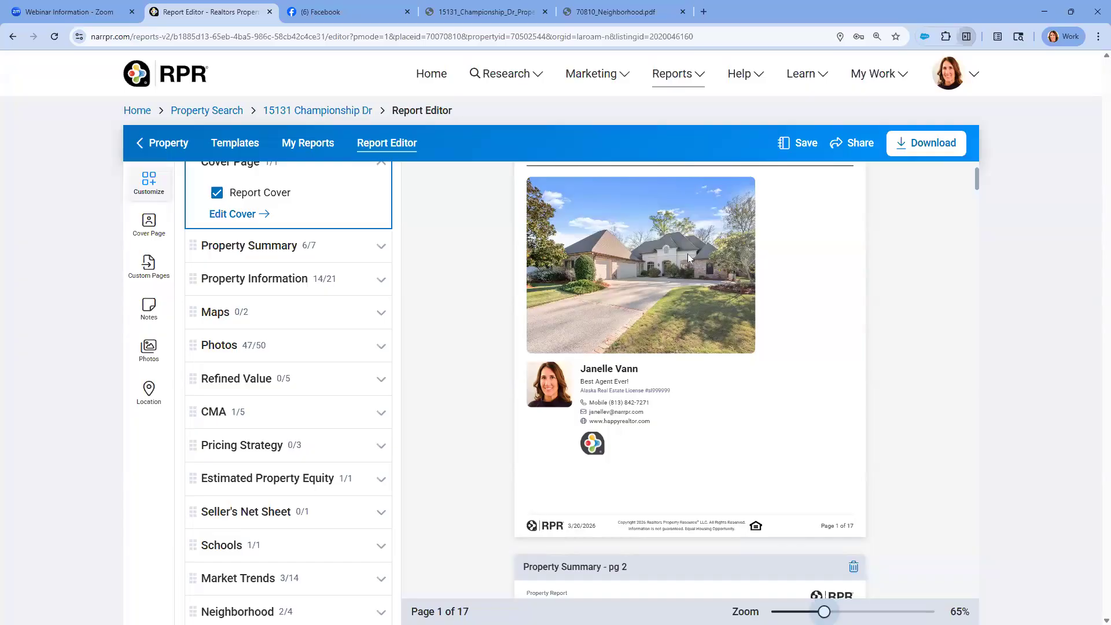
scroll(688, 257, "up", 3)
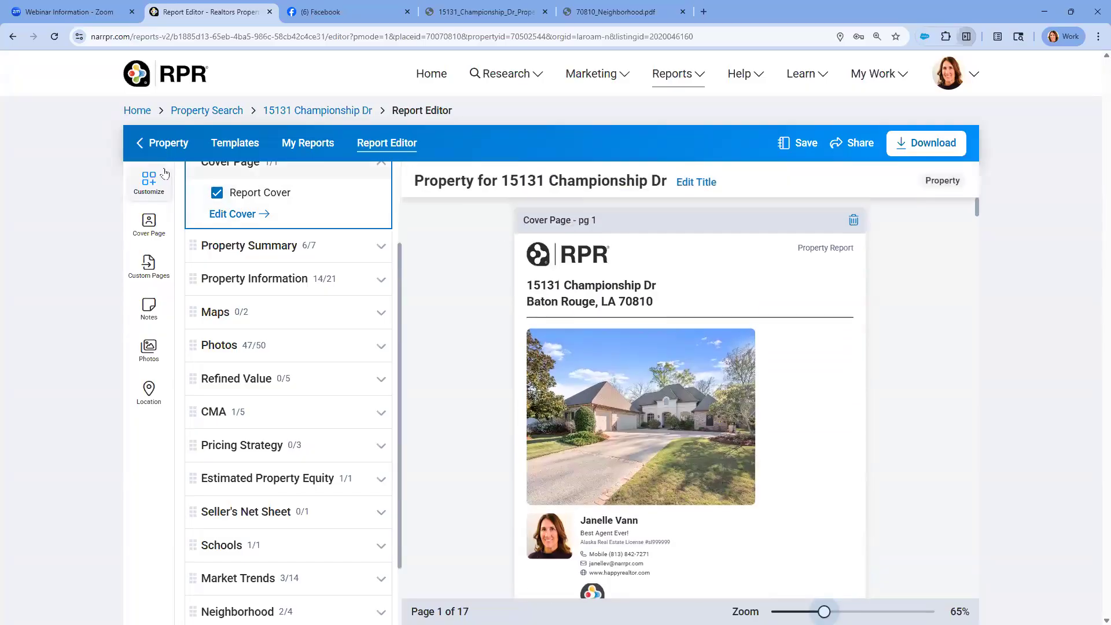
Exclude the report cover from the report and include it again
left_click(150, 183)
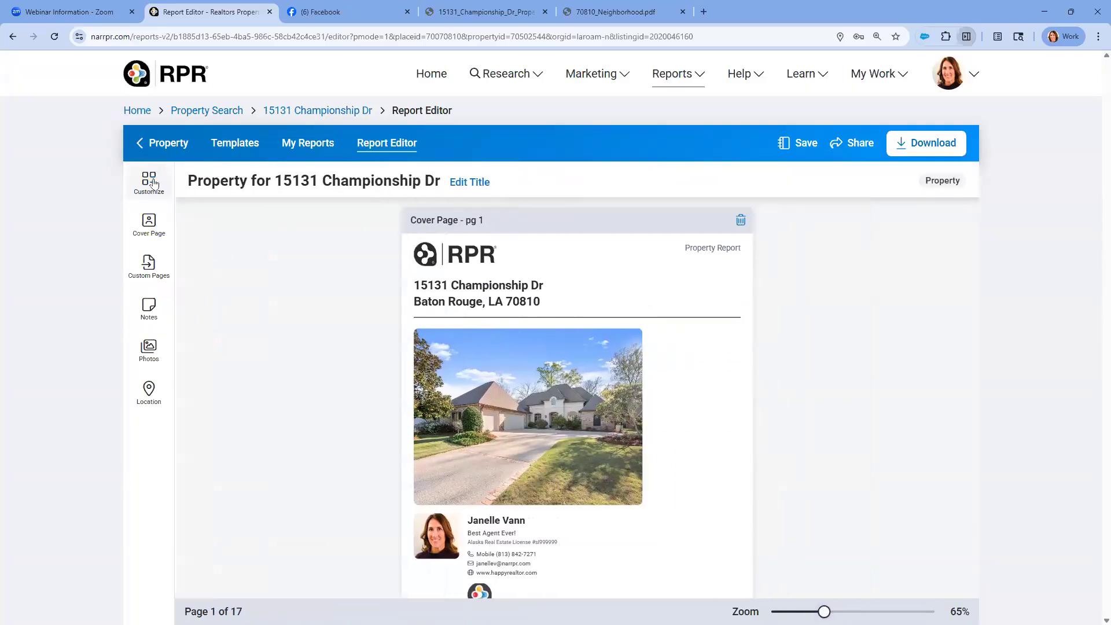
left_click(151, 182)
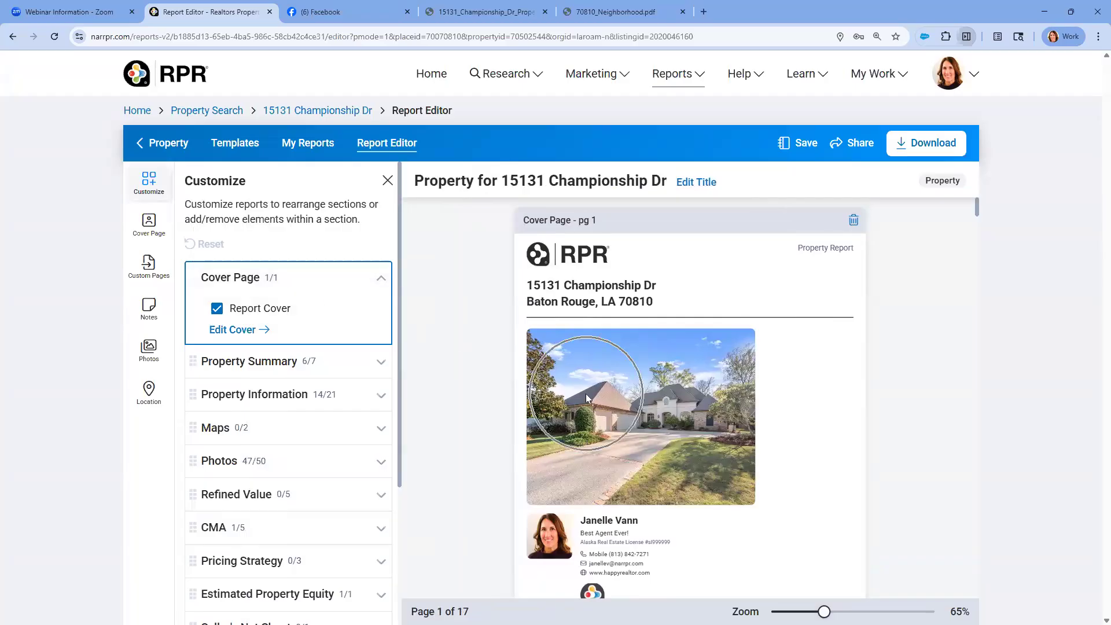
left_click(215, 311)
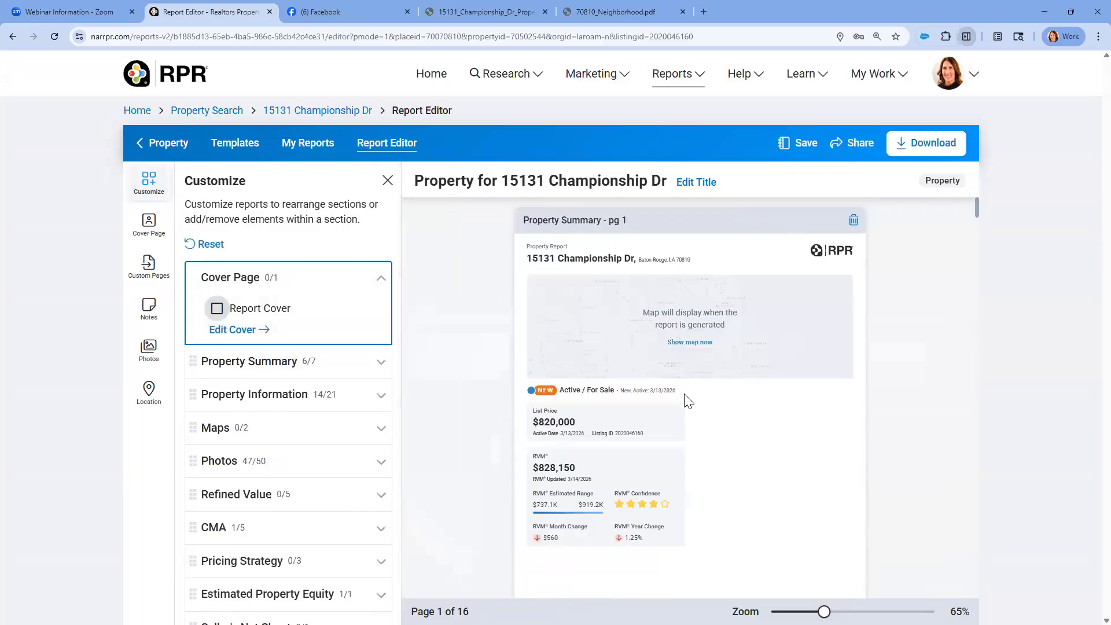
left_click(217, 310)
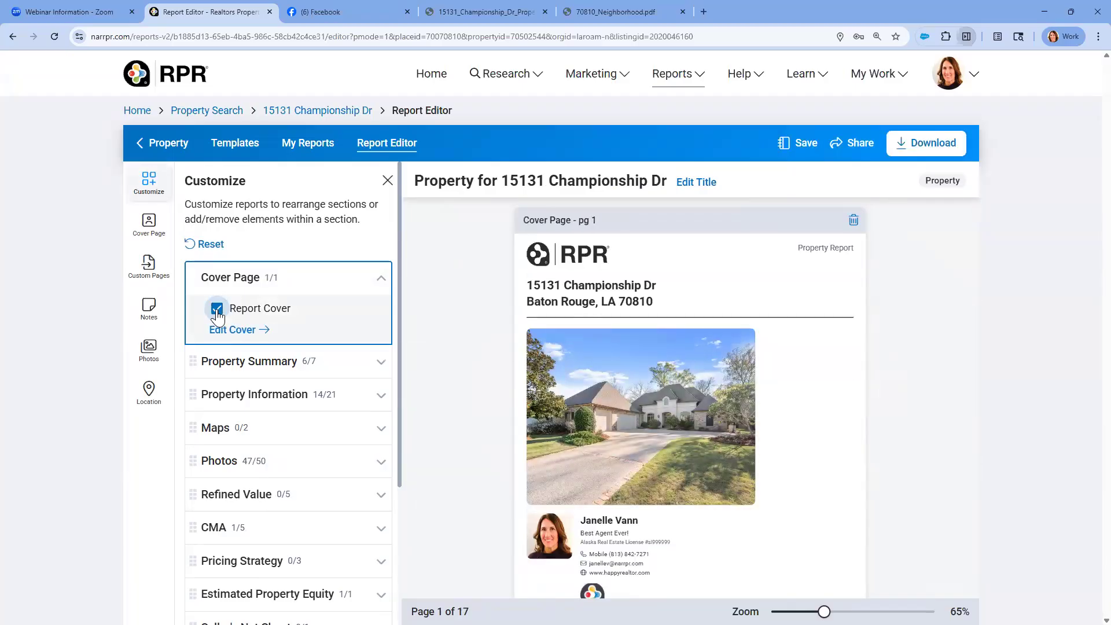
Try the front door photo as the cover image, and switch back to the exterior photo 2020046160.jpg
left_click(150, 225)
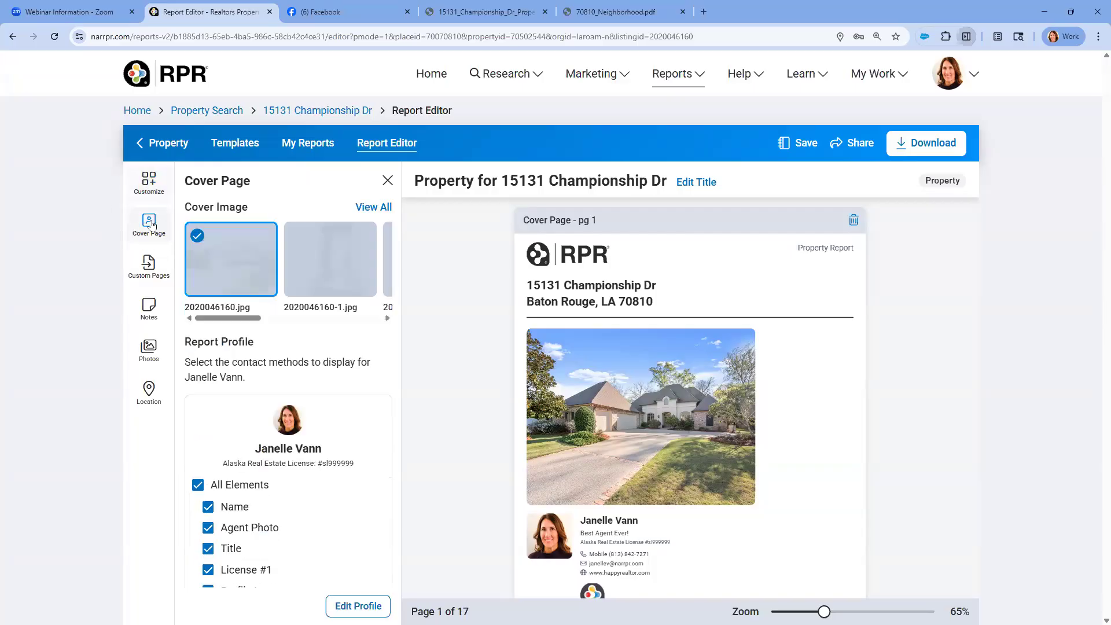
mouse_move(329, 262)
left_click(297, 238)
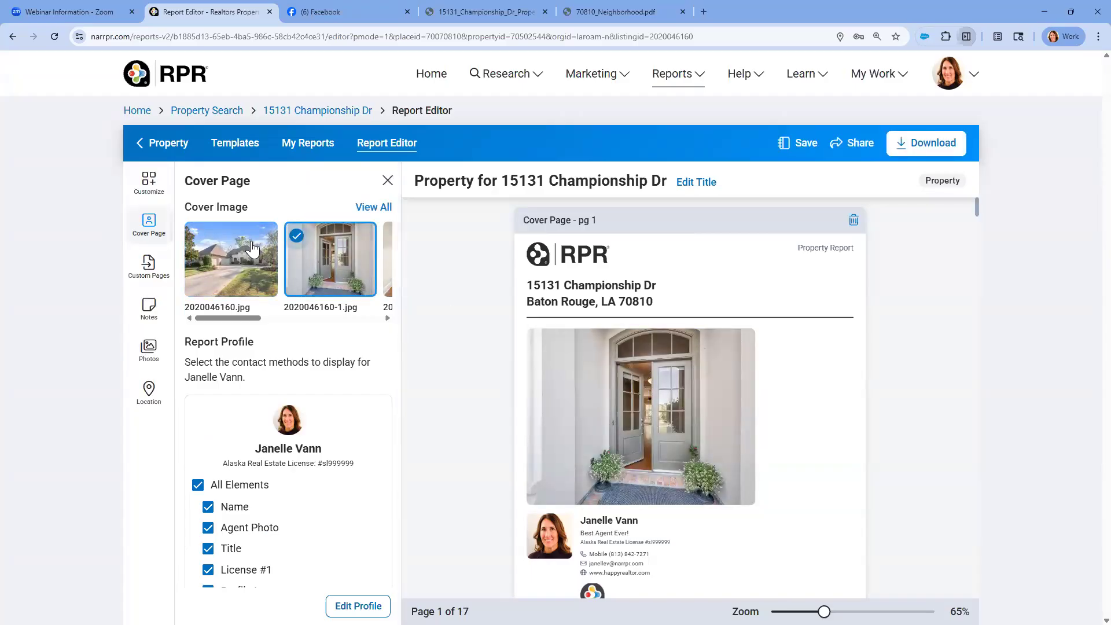
left_click(200, 237)
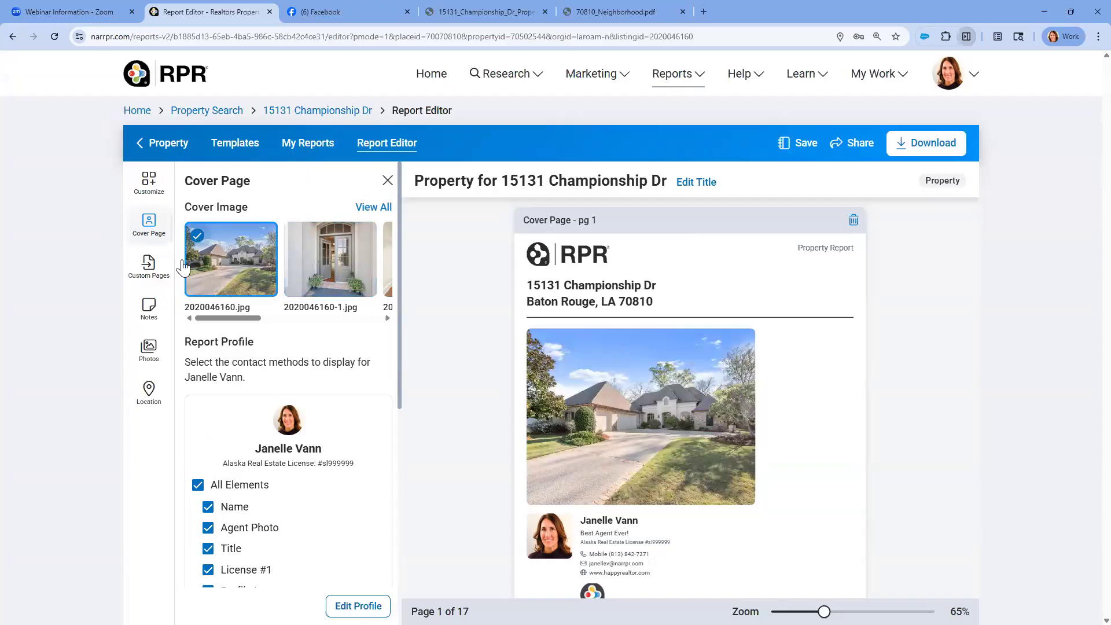
Check the listing photos included in the report, and return to the cover page options
key("ctrl")
left_click(151, 356)
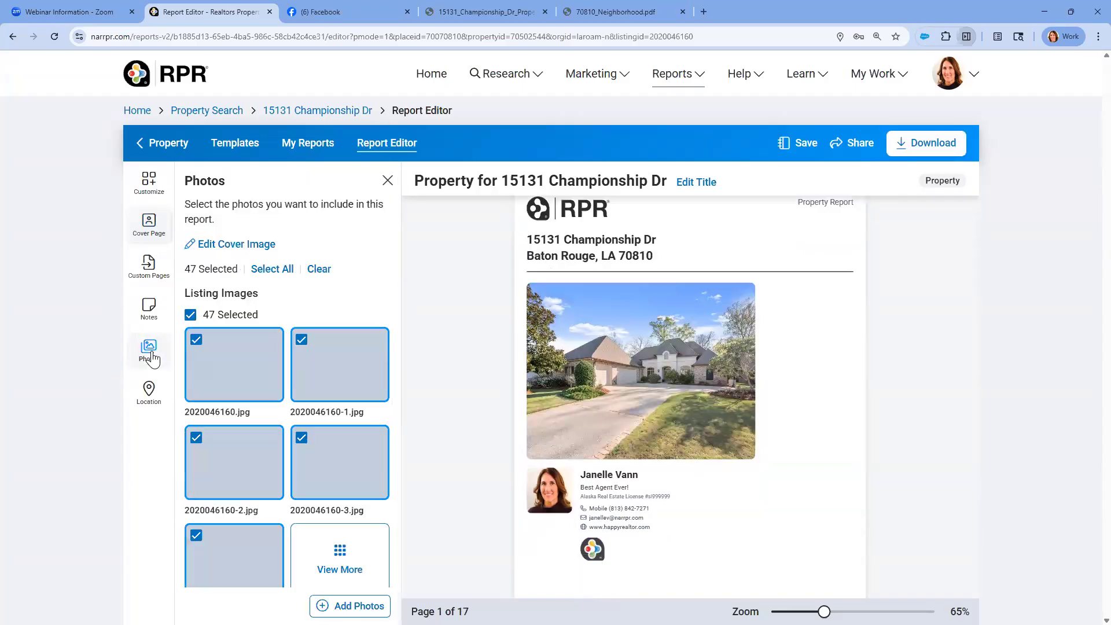
key("ctrl")
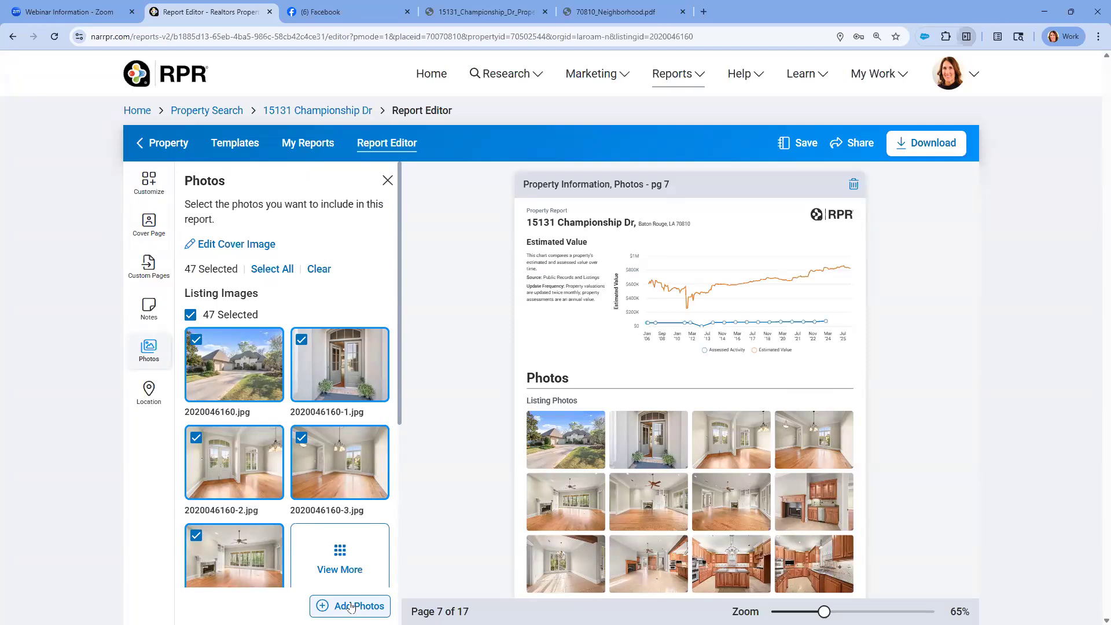
left_click(157, 231)
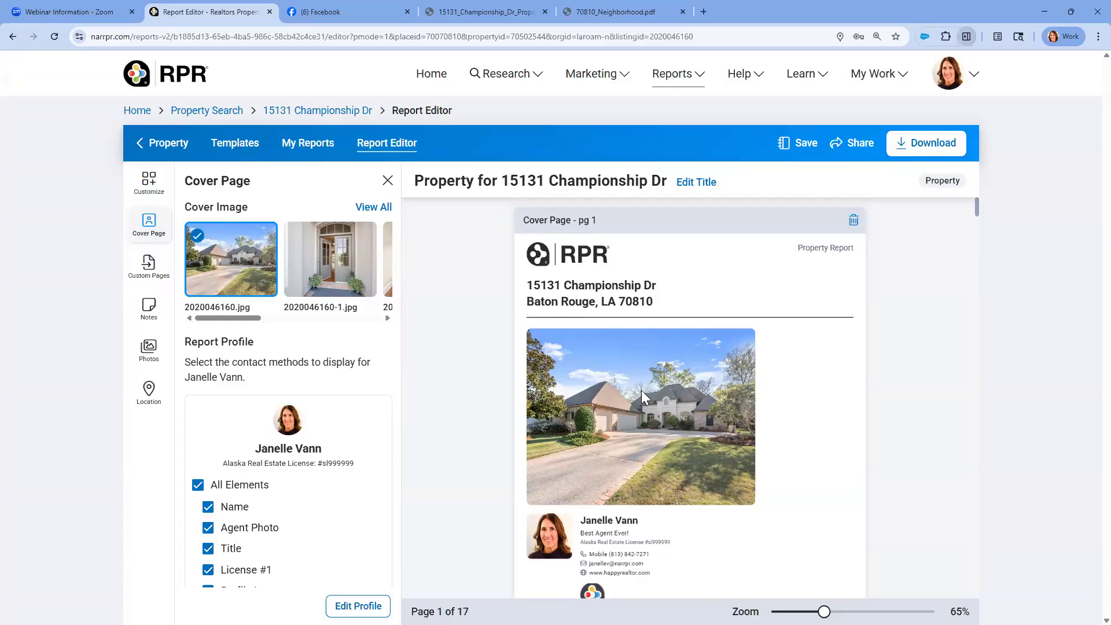
Remove AVM/RVM Details, CMA Value, CMA Range and Refined Value from the report's Property Summary section
left_click(148, 181)
scroll(307, 192, "down", 2)
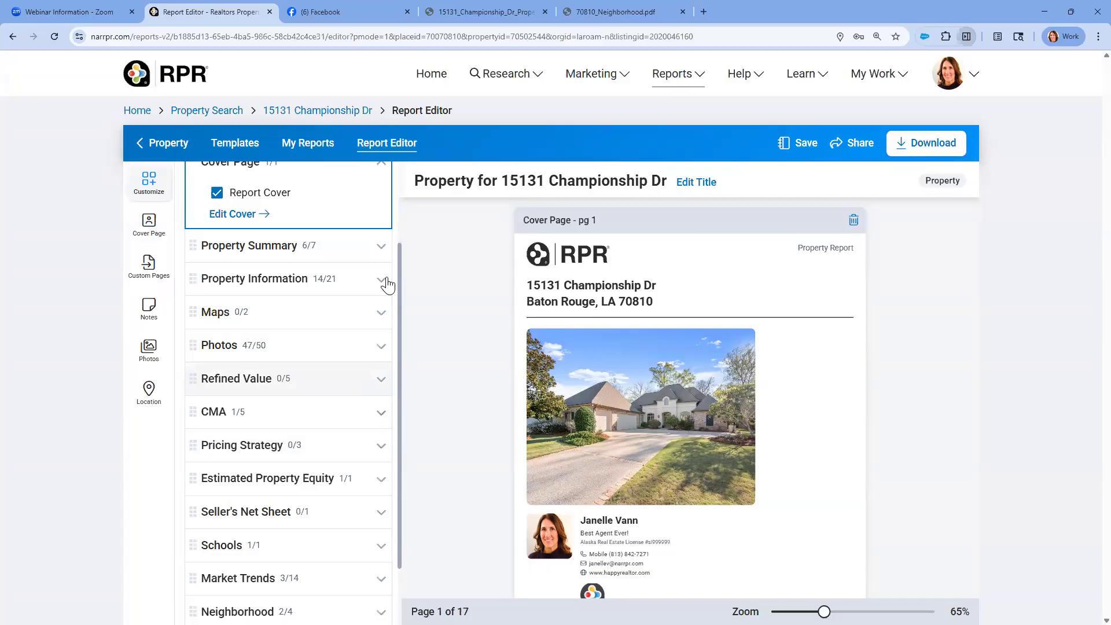
left_click(381, 248)
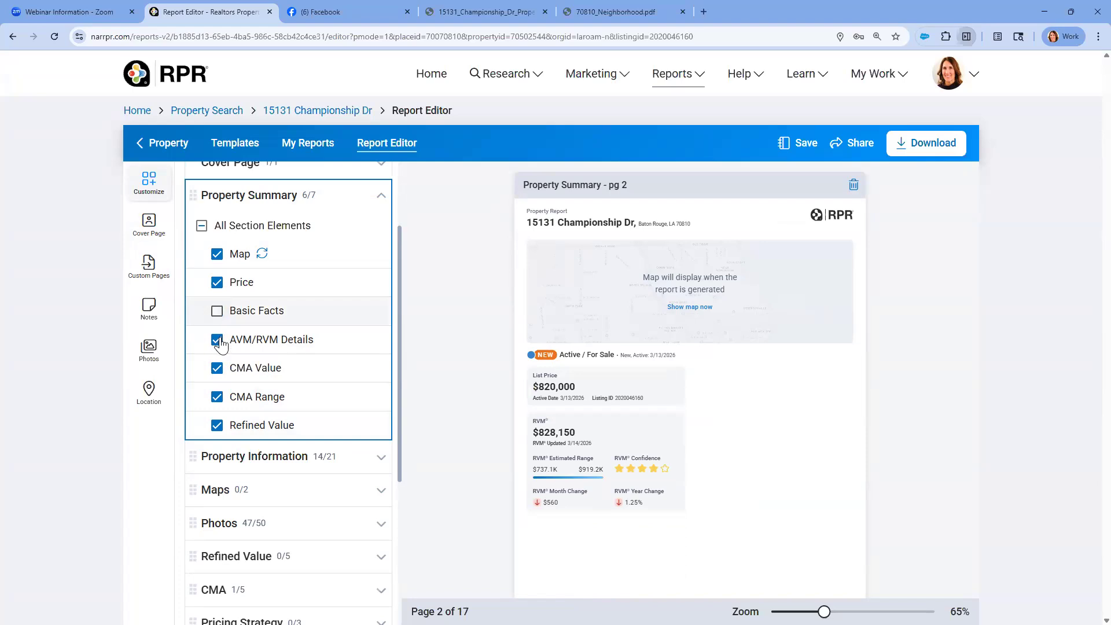
left_click(217, 369)
left_click(218, 397)
left_click(217, 426)
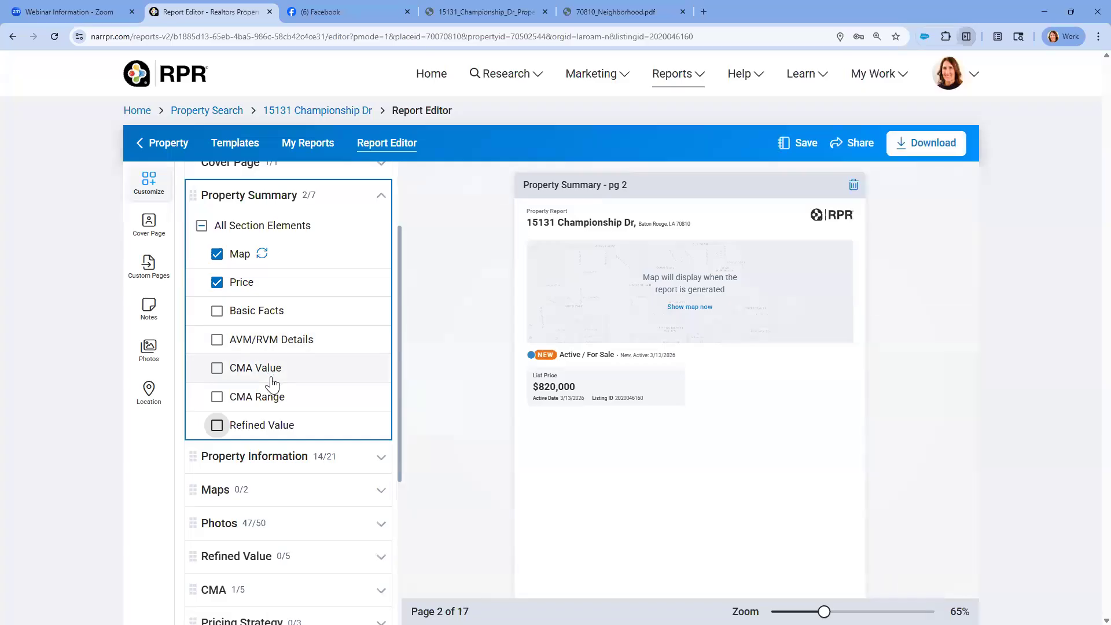
left_click(380, 196)
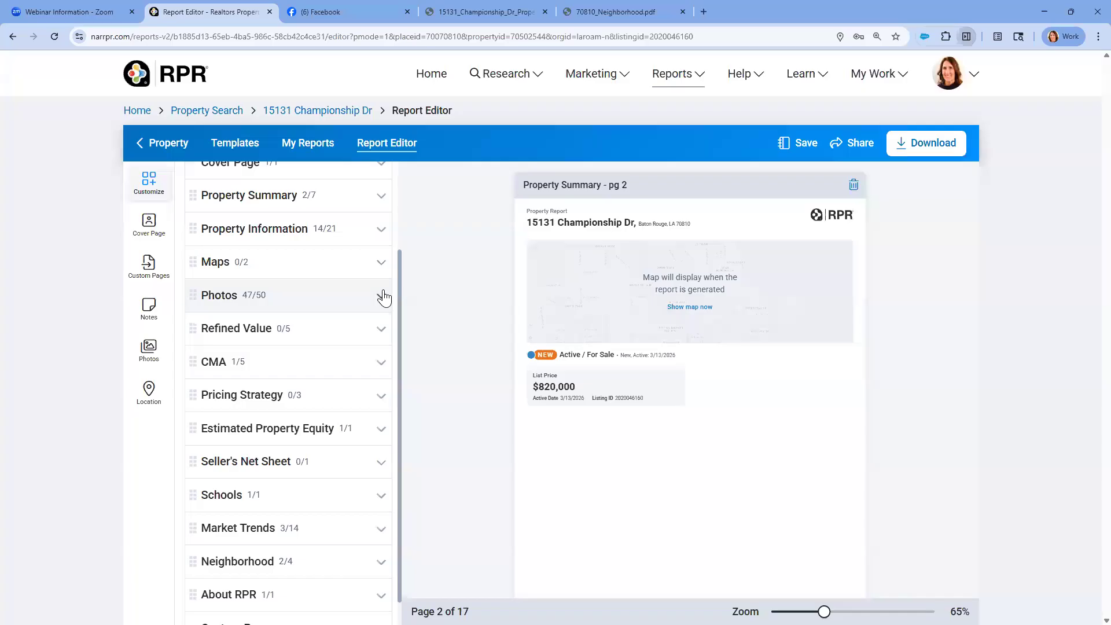
Open the photo selection for the report's Photos section, check the listing images, and return to the section list
left_click(381, 296)
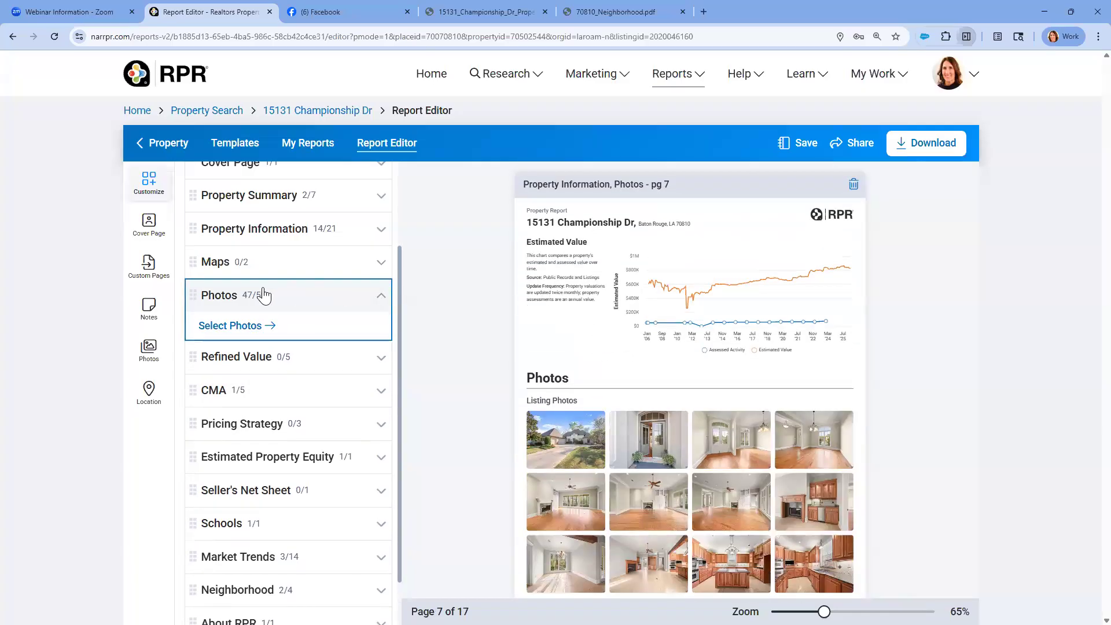
left_click(247, 325)
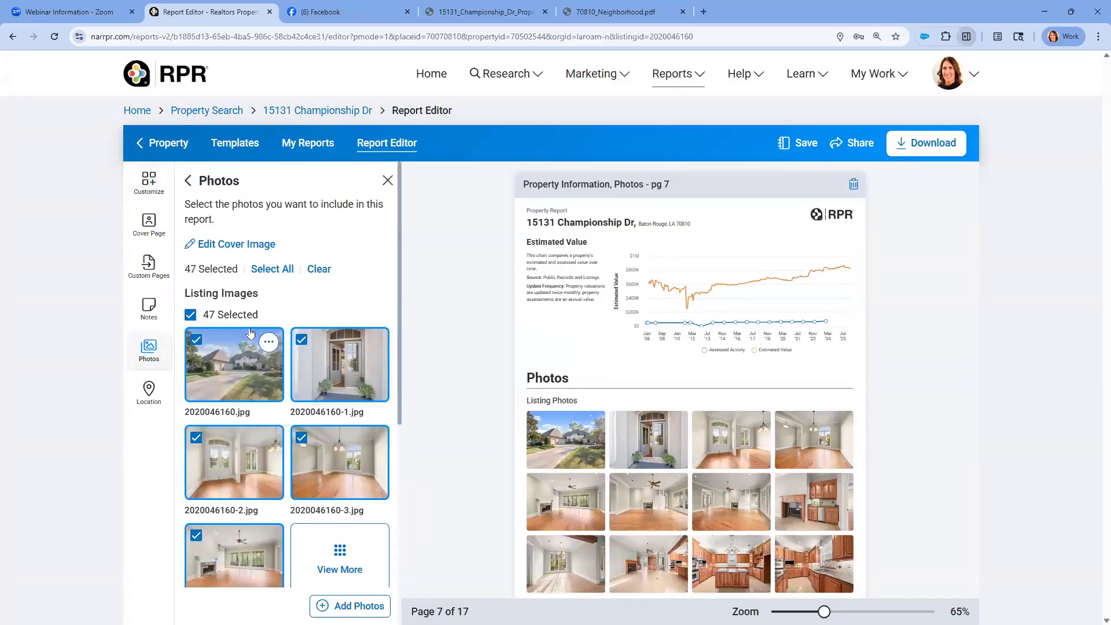
scroll(271, 330, "down", 1)
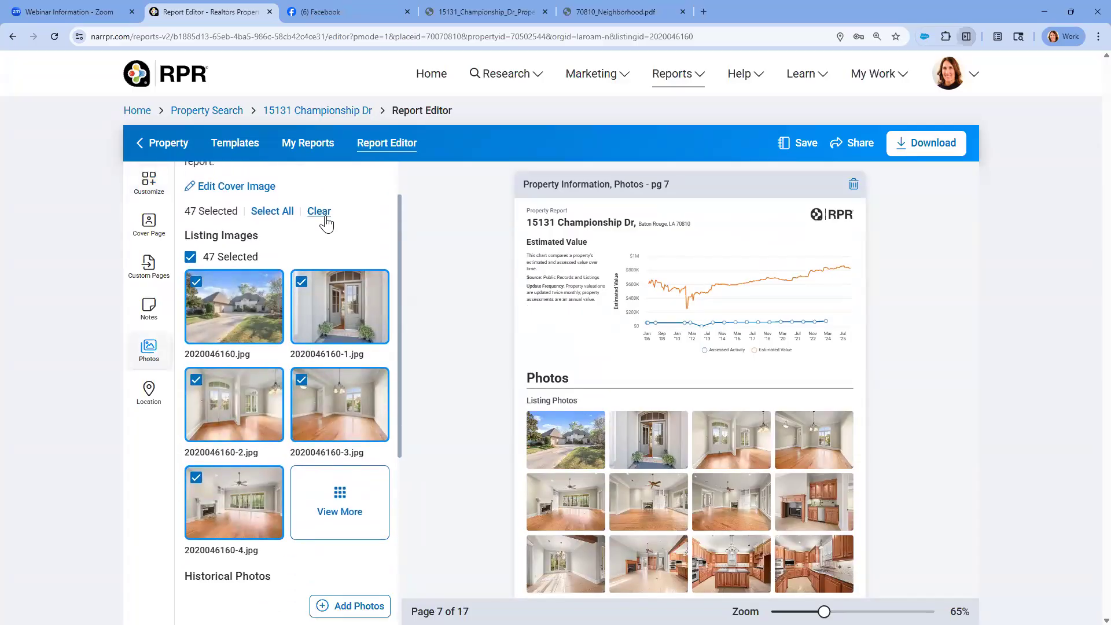
scroll(327, 223, "up", 1)
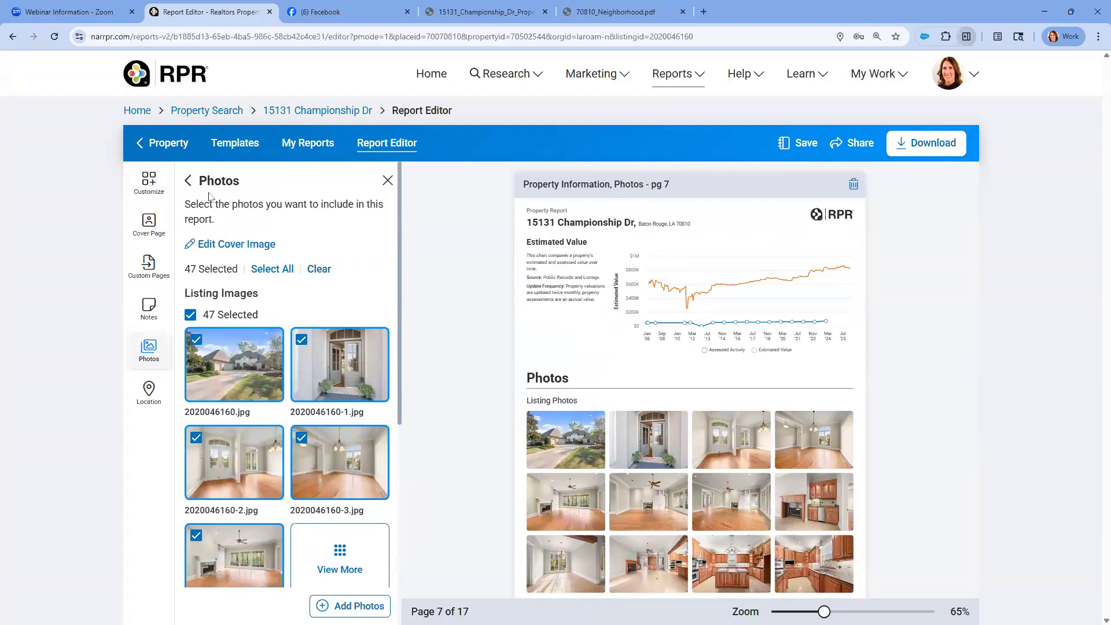
left_click(189, 182)
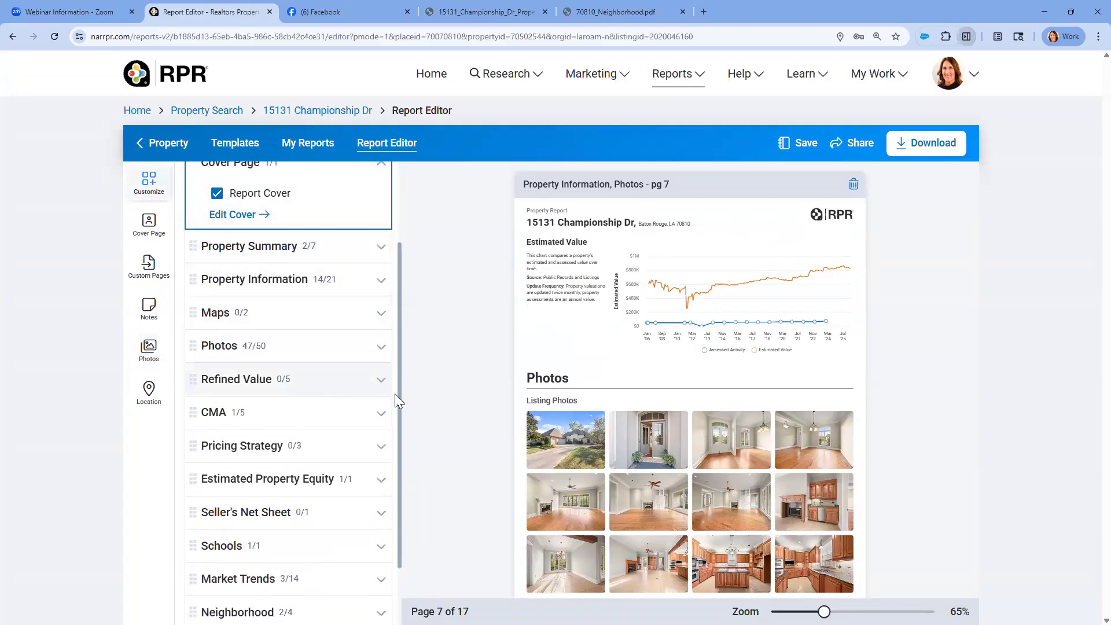
Open the report's Schools section and examine the elementary, middle and high school detail pages in the preview
scroll(289, 409, "down", 1)
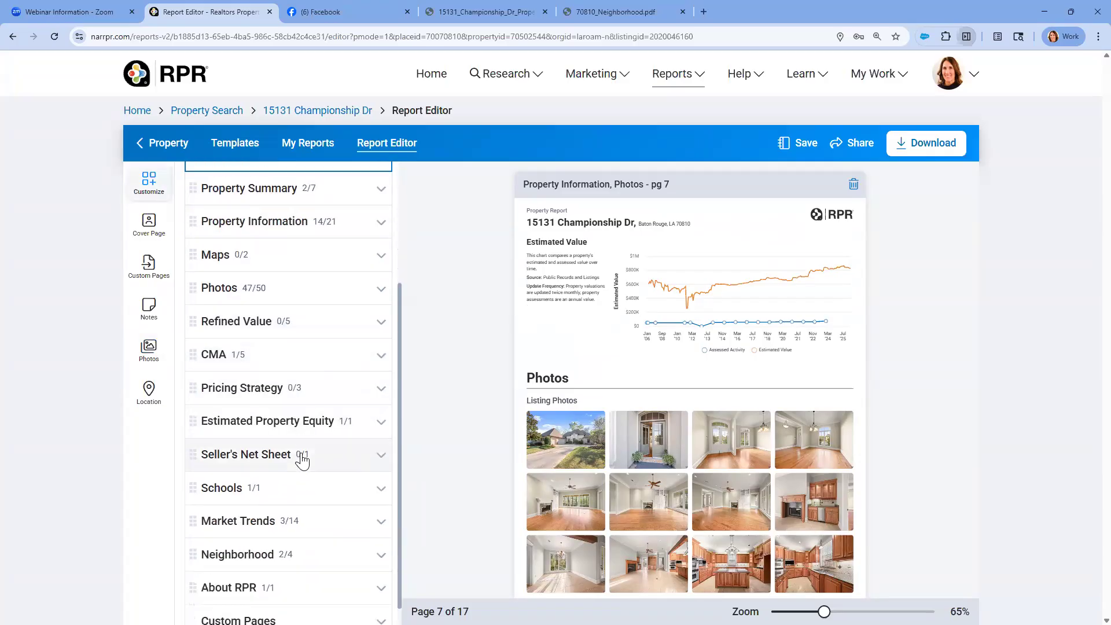
left_click(379, 489)
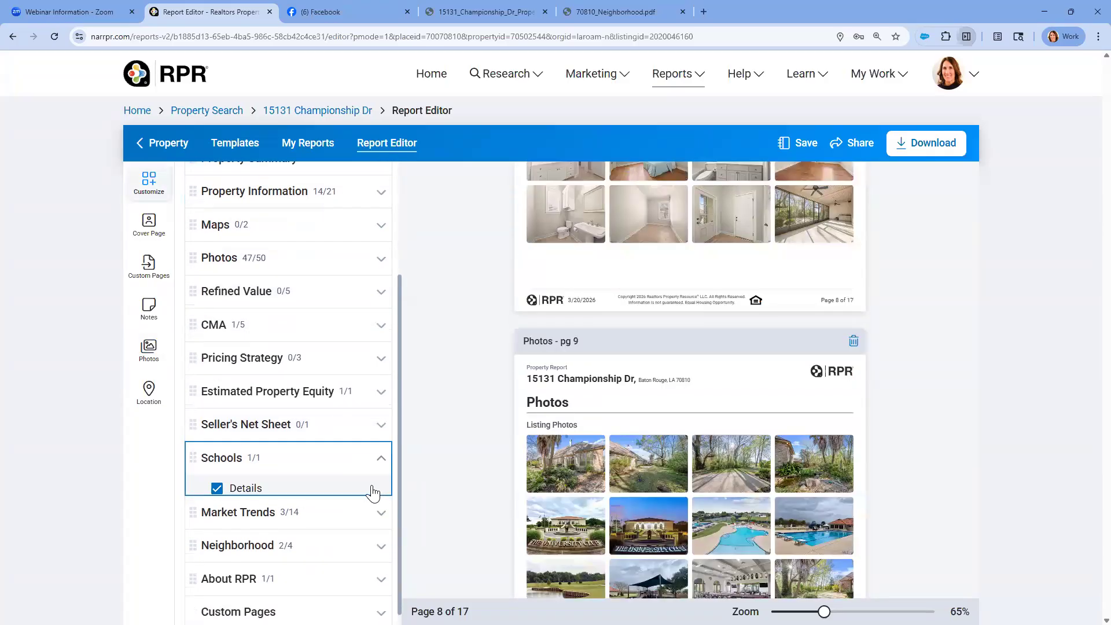
scroll(343, 487, "down", 1)
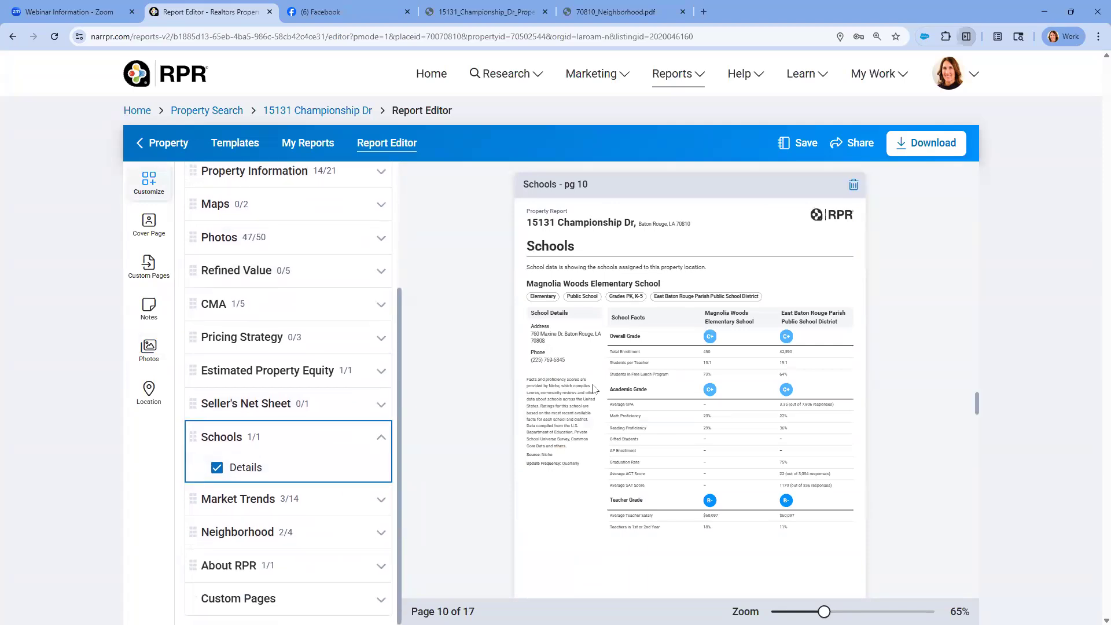
key("ctrl")
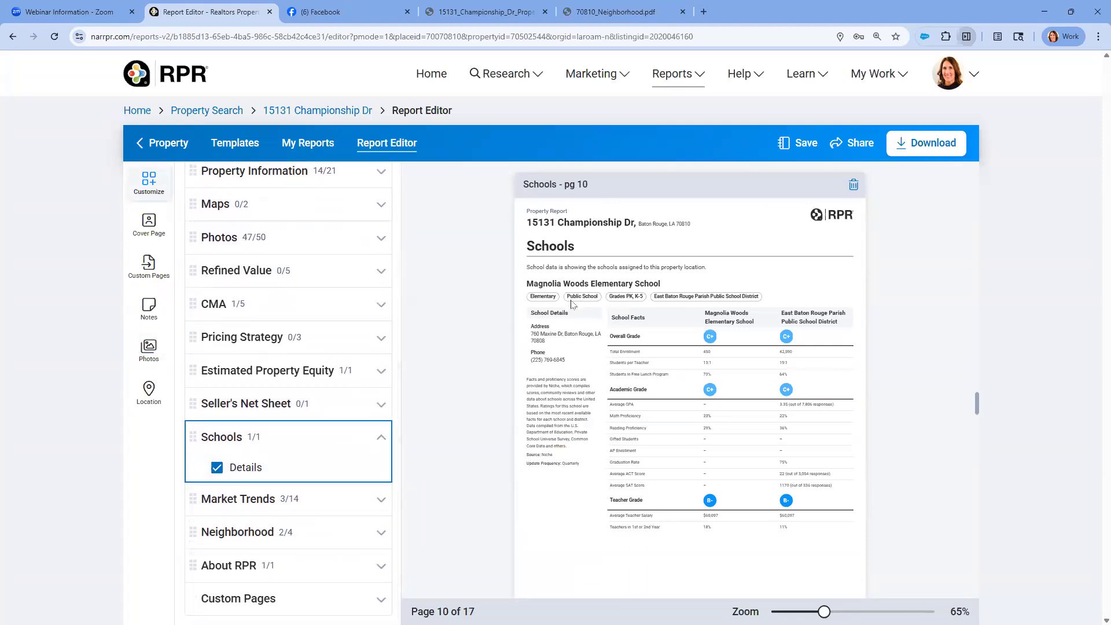
scroll(572, 303, "down", 8)
key("ctrl")
scroll(640, 340, "down", 5)
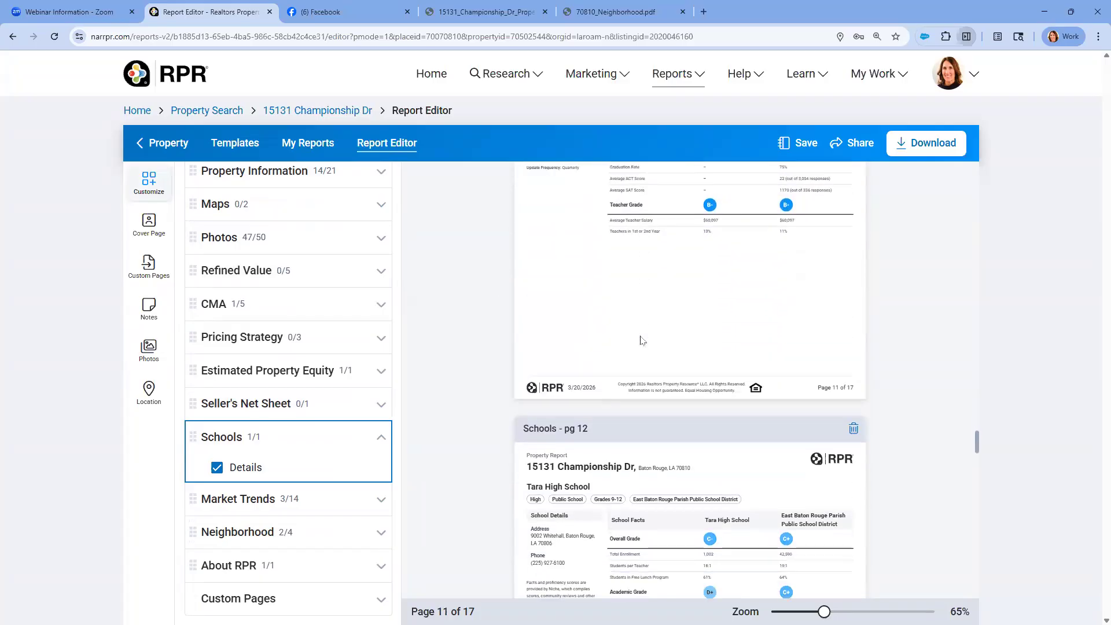
scroll(640, 340, "down", 4)
key("ctrl")
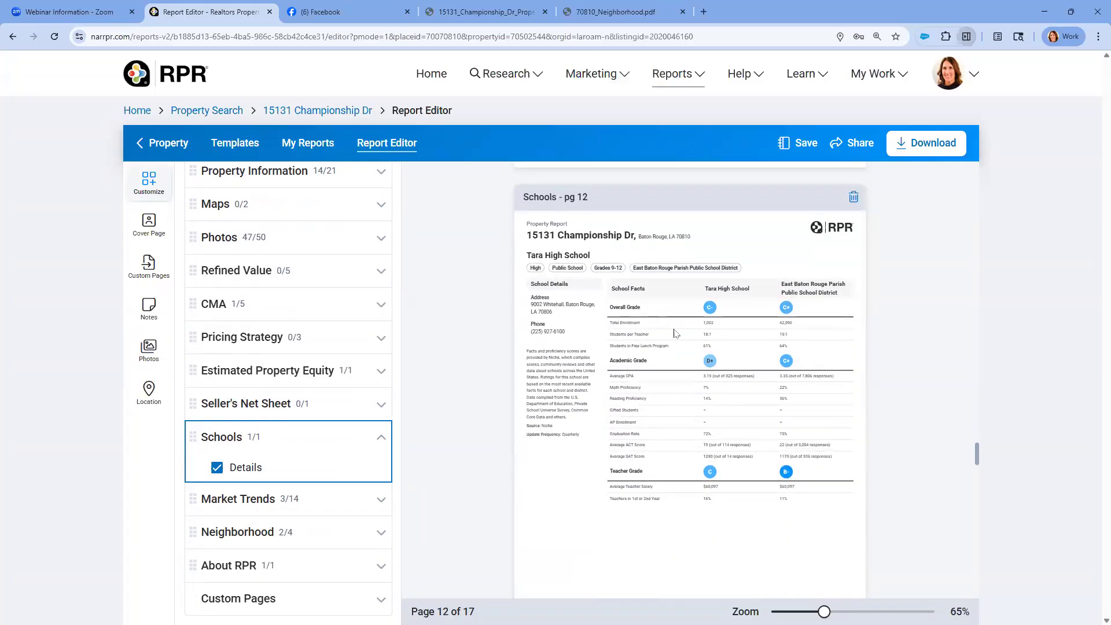
Enlarge the report preview to 80% and review the school pages at that size
left_click_drag(824, 611, 831, 611)
scroll(730, 453, "down", 9)
scroll(704, 295, "up", 1)
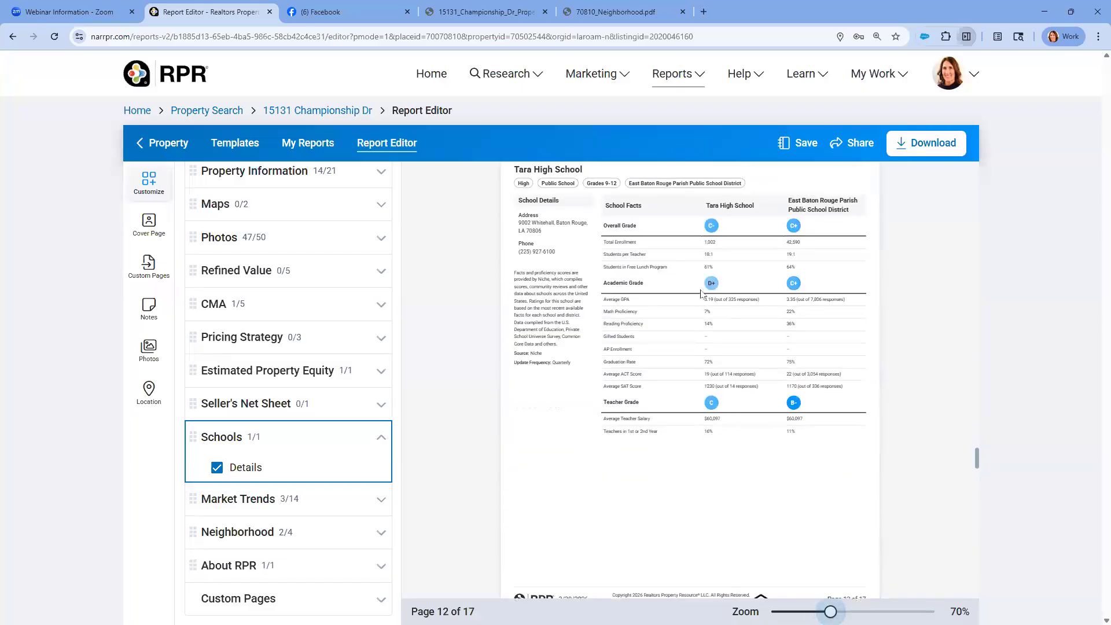
scroll(705, 321, "down", 2)
key("ctrl")
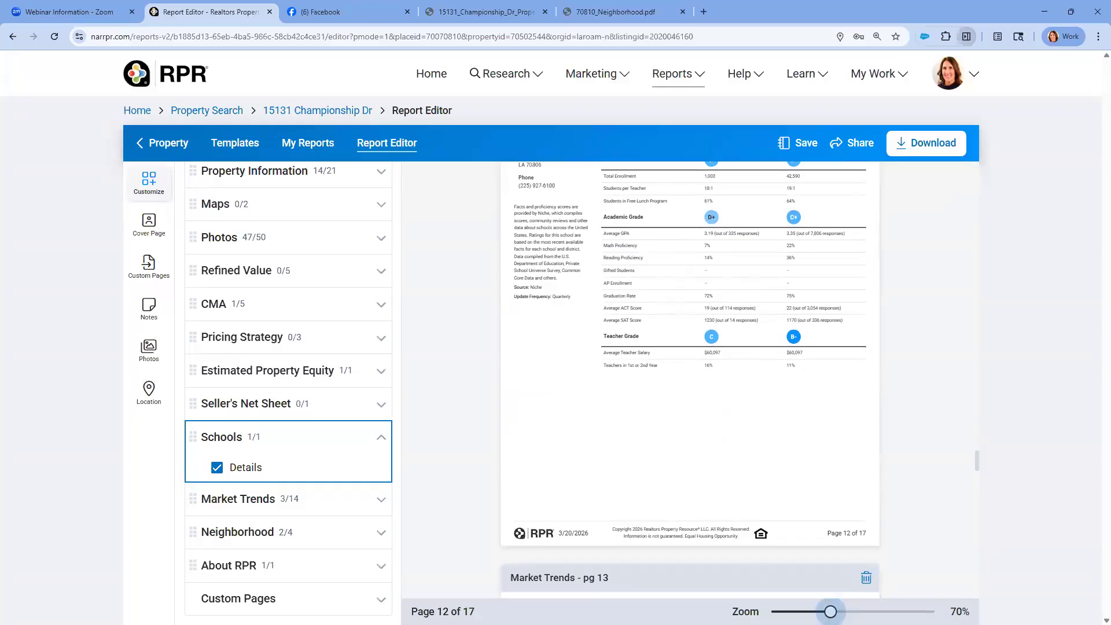
left_click_drag(830, 611, 843, 611)
scroll(774, 514, "up", 1)
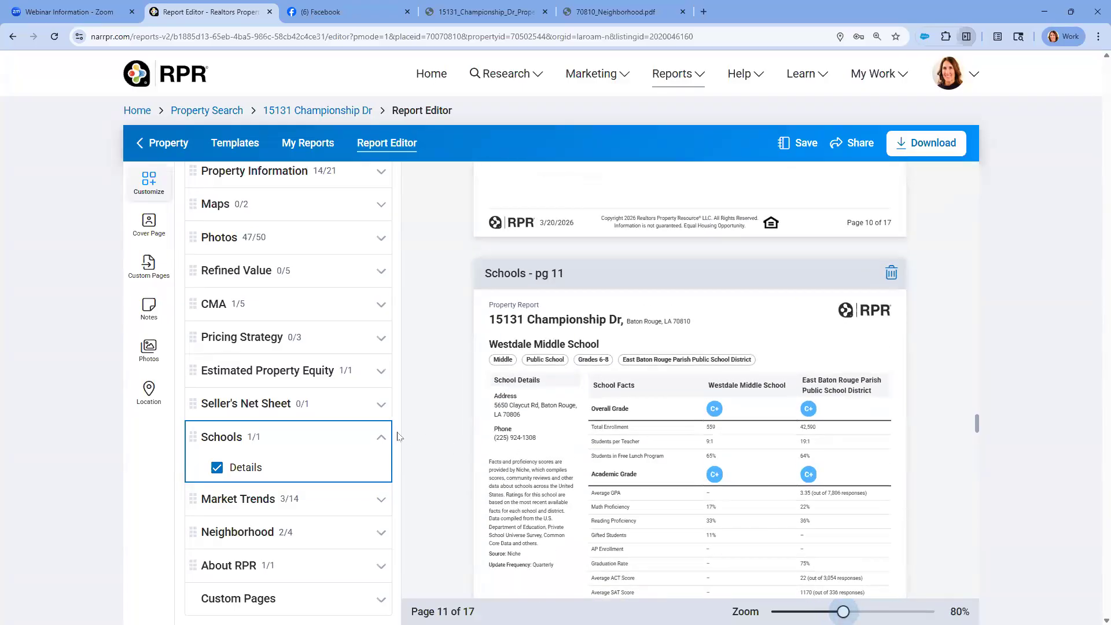
Remove Details from the report's Schools section, and collapse the Market Trends section
key("ctrl")
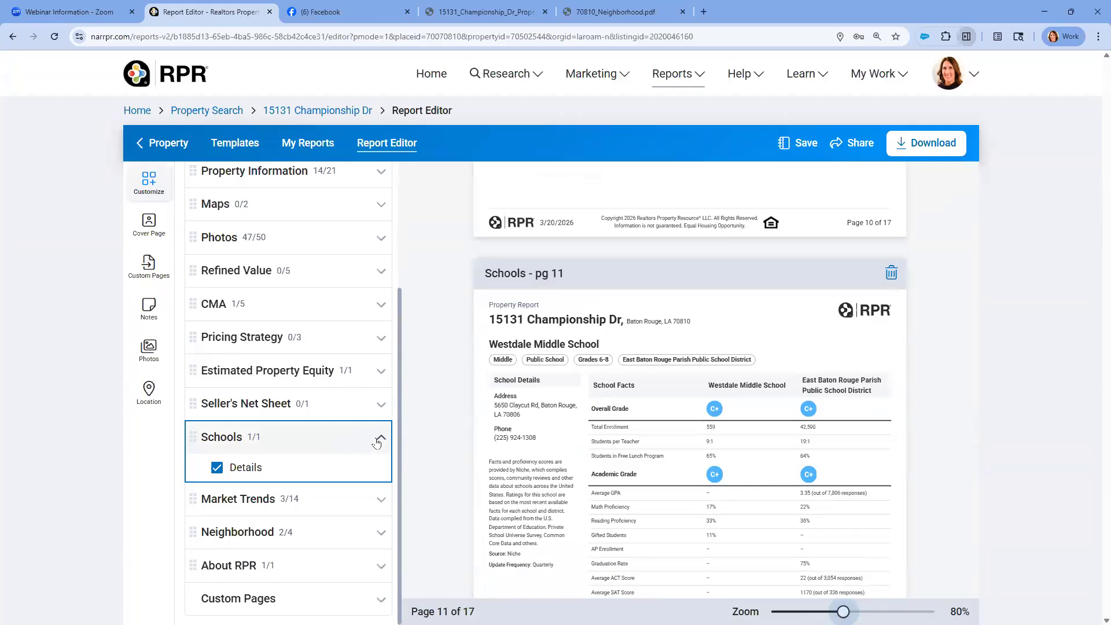
left_click(217, 468)
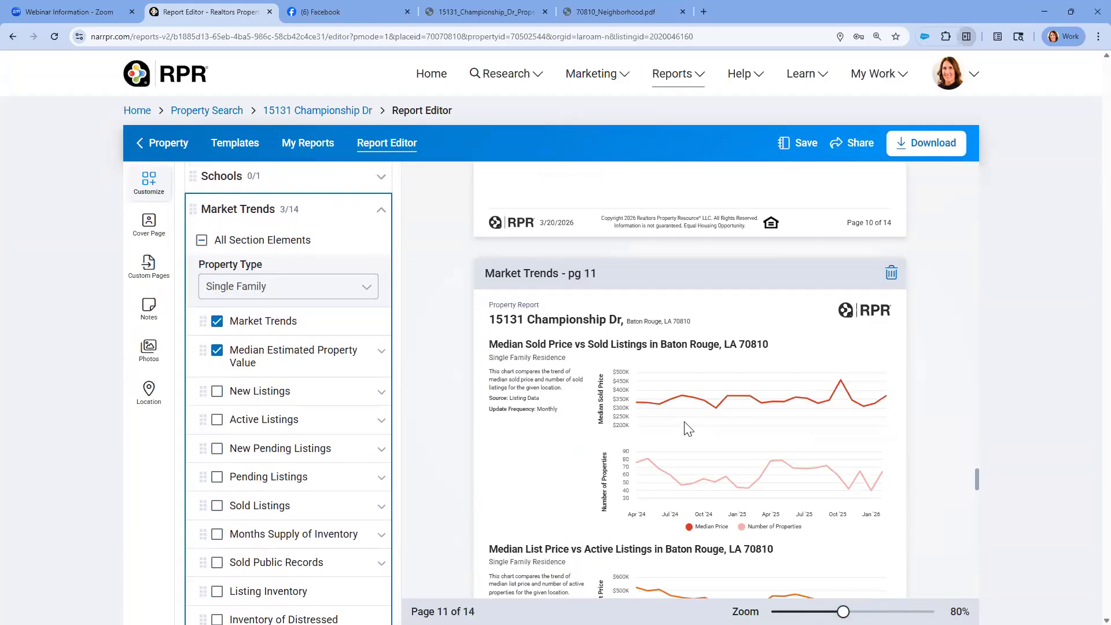
left_click(381, 209)
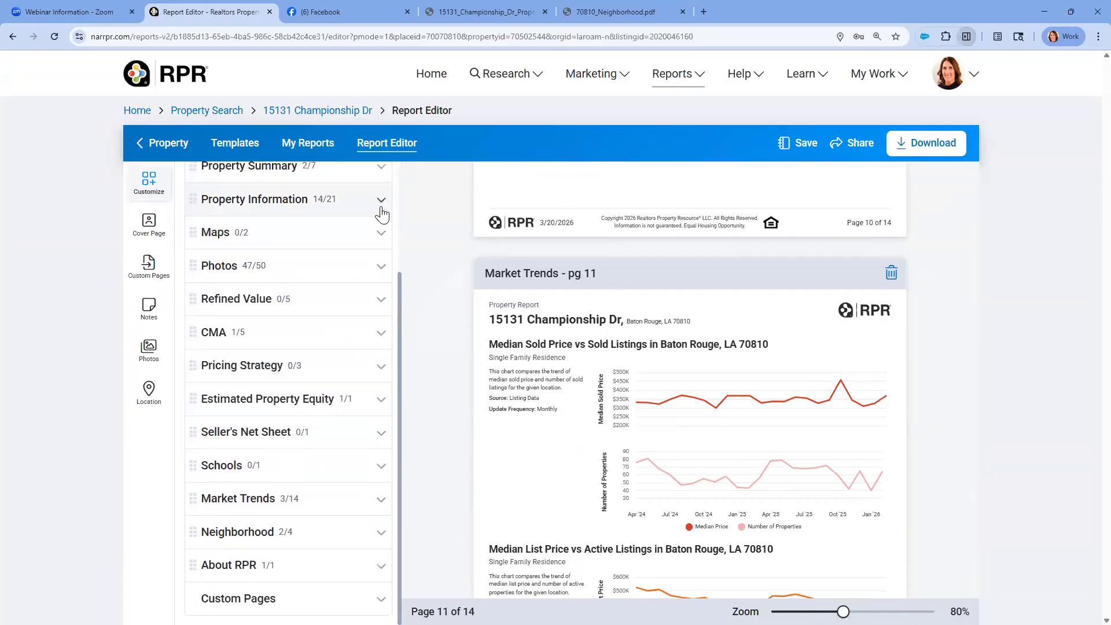
scroll(307, 253, "up", 1)
scroll(305, 251, "down", 1)
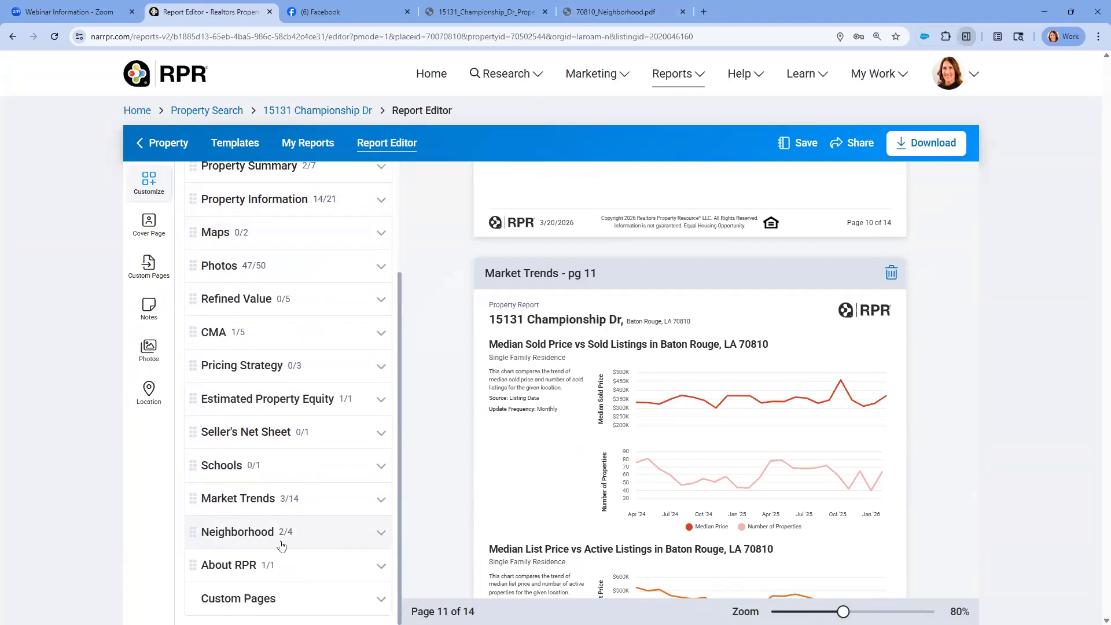
Add all People elements except Presidential Voting Pattern to the report's Neighborhood section, and collapse the section
left_click(379, 533)
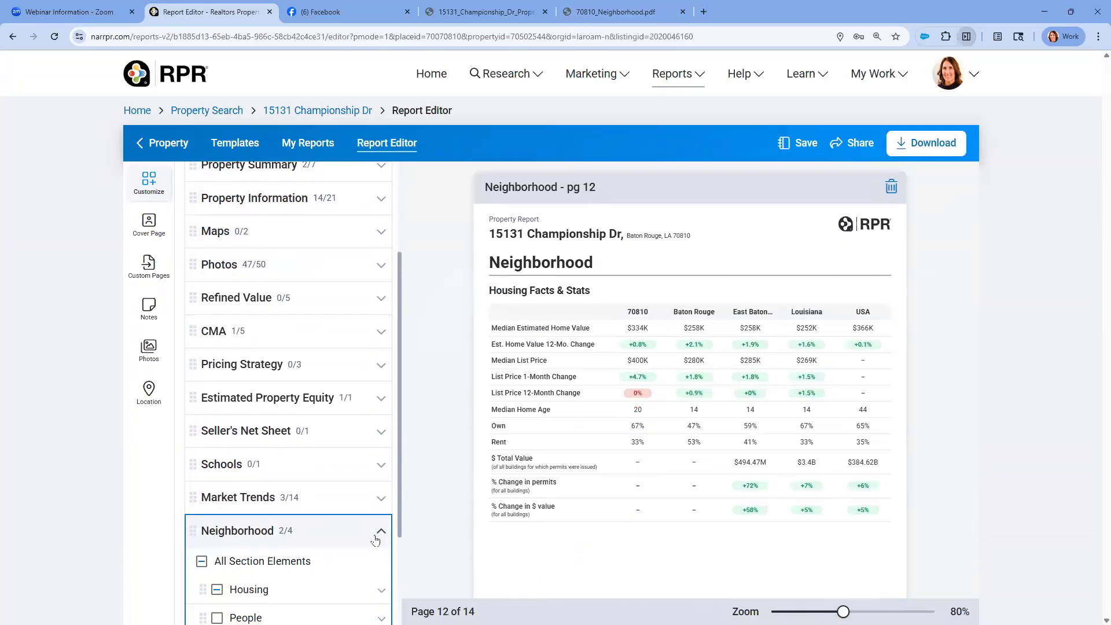
scroll(366, 535, "down", 3)
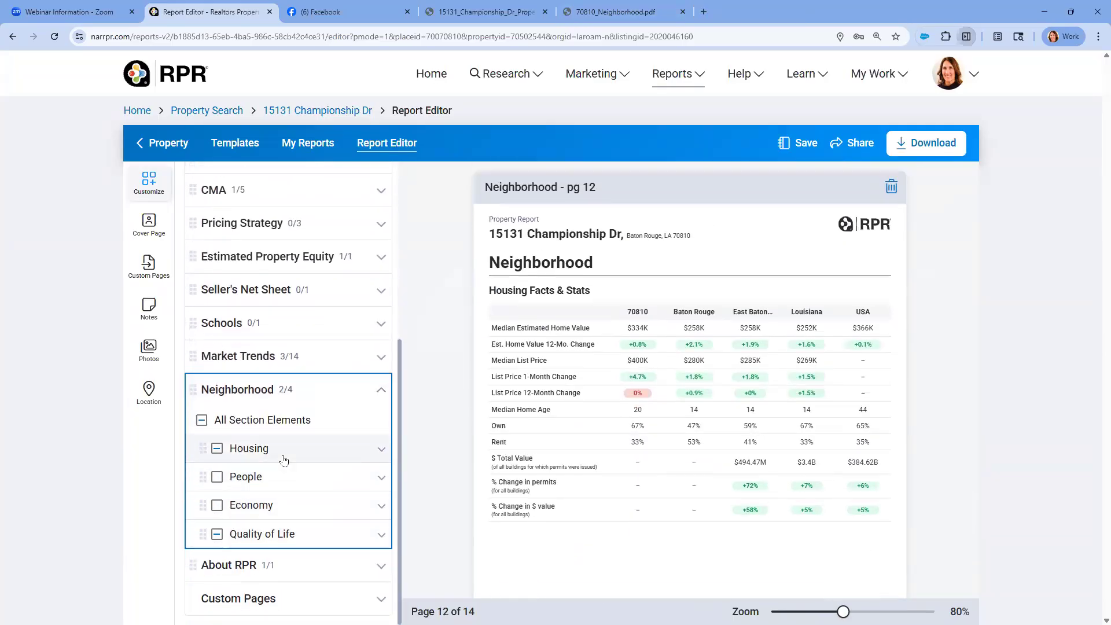
left_click(217, 476)
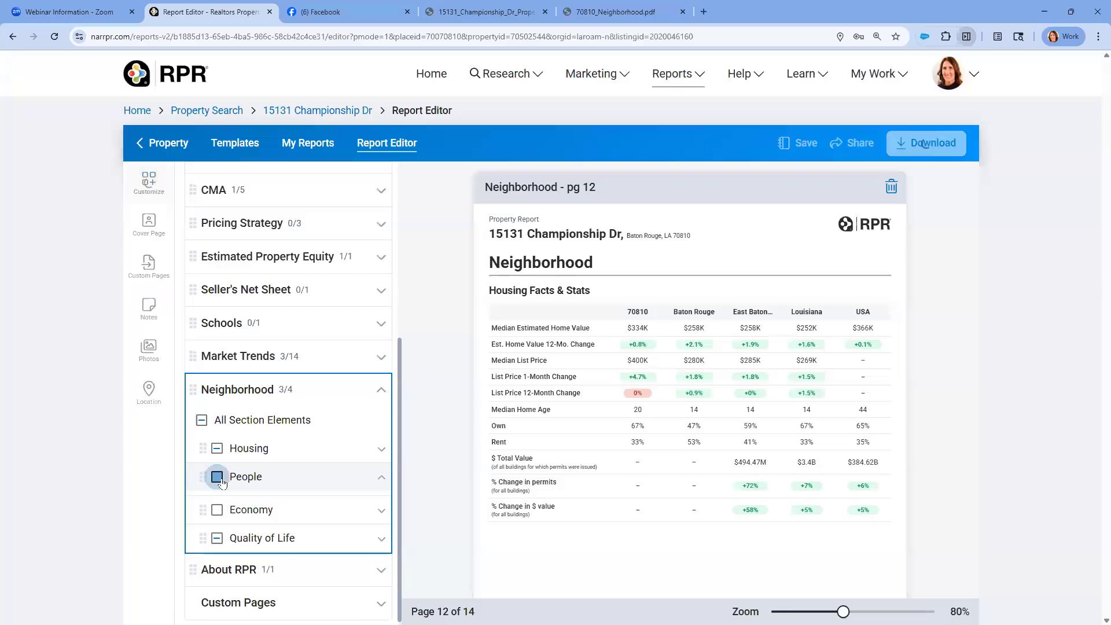
scroll(244, 515, "down", 4)
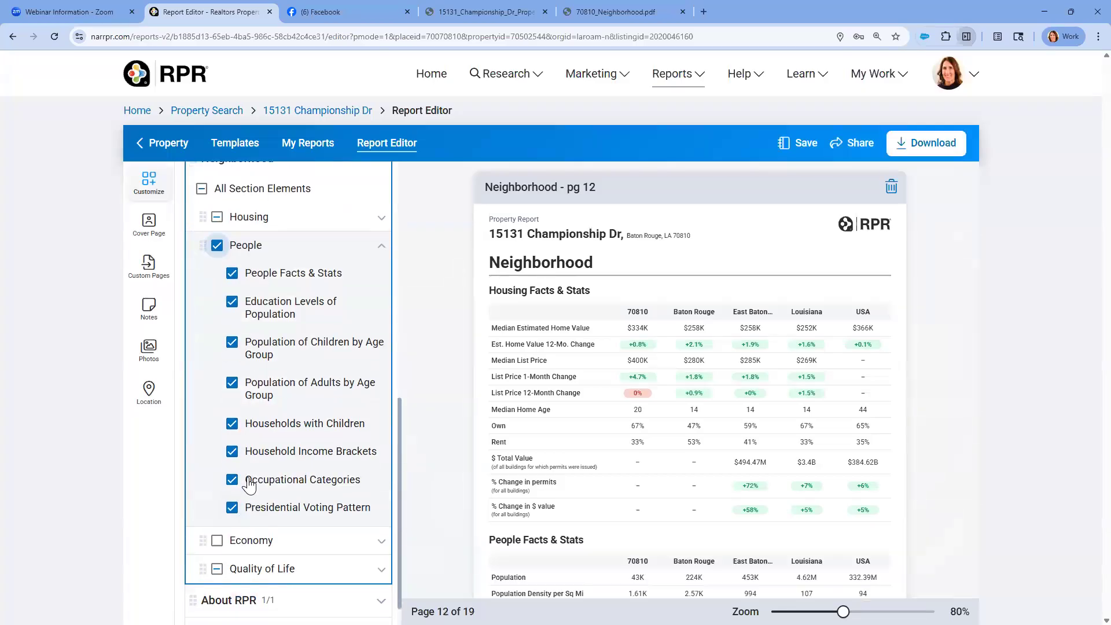
scroll(249, 475, "up", 1)
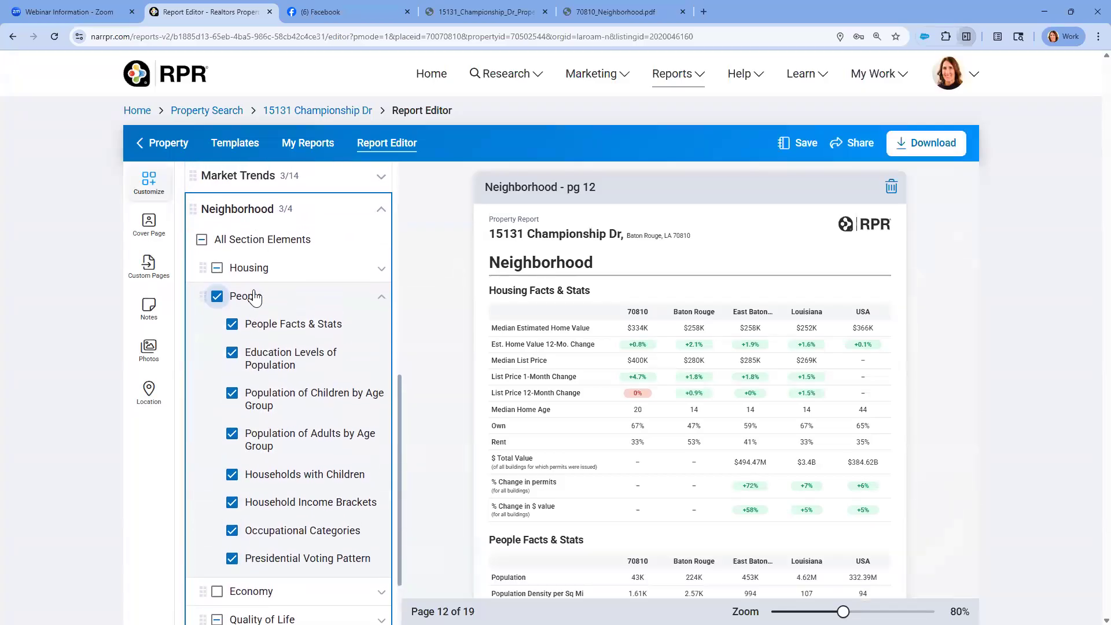
left_click(232, 559)
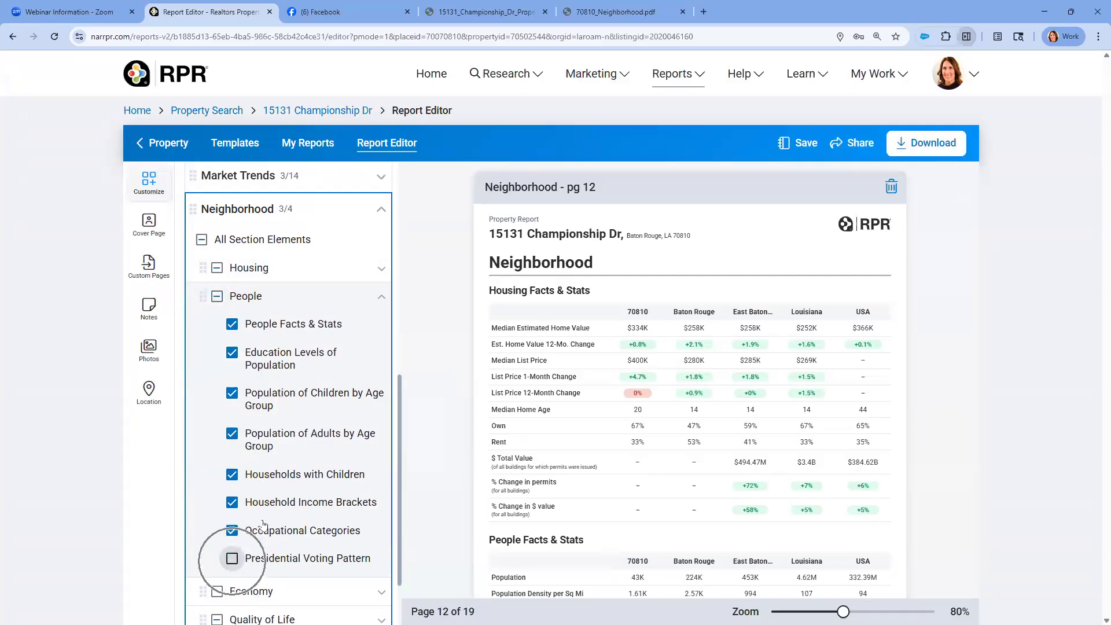
left_click(381, 298)
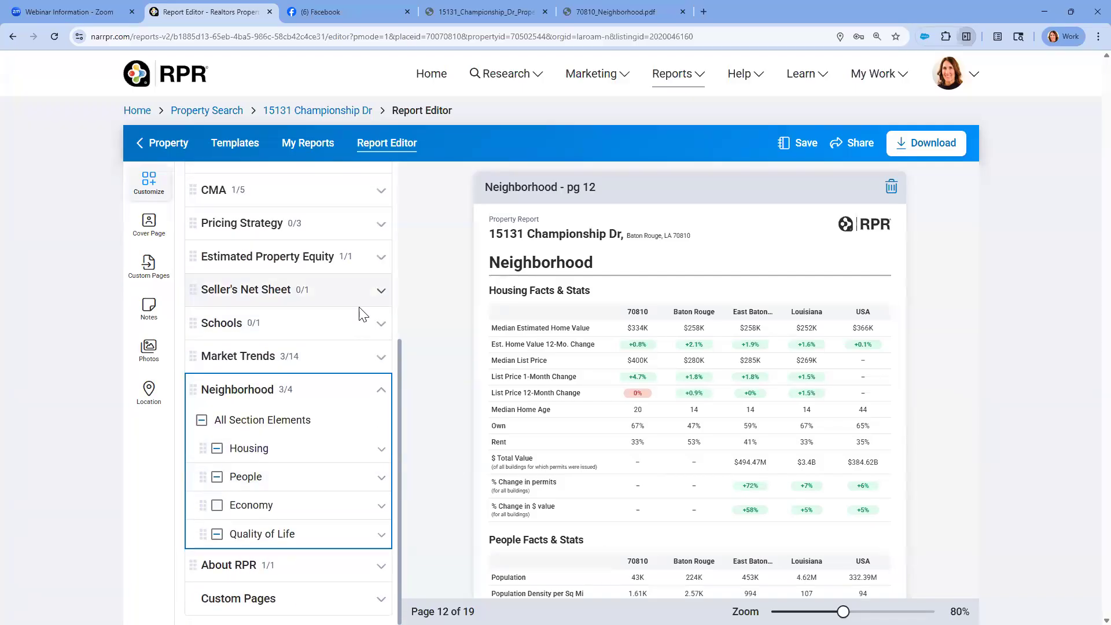
left_click(380, 393)
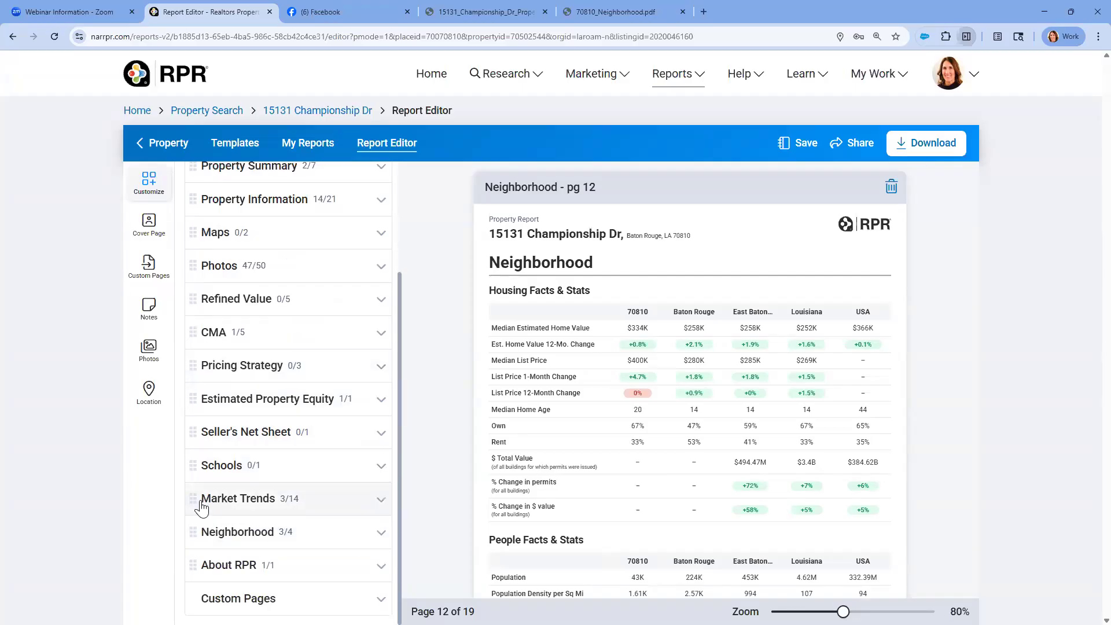
Move the Market Trends section directly after Property Information in the report, and check its page in the preview
left_click_drag(194, 498, 192, 222)
left_click_drag(193, 220, 231, 220)
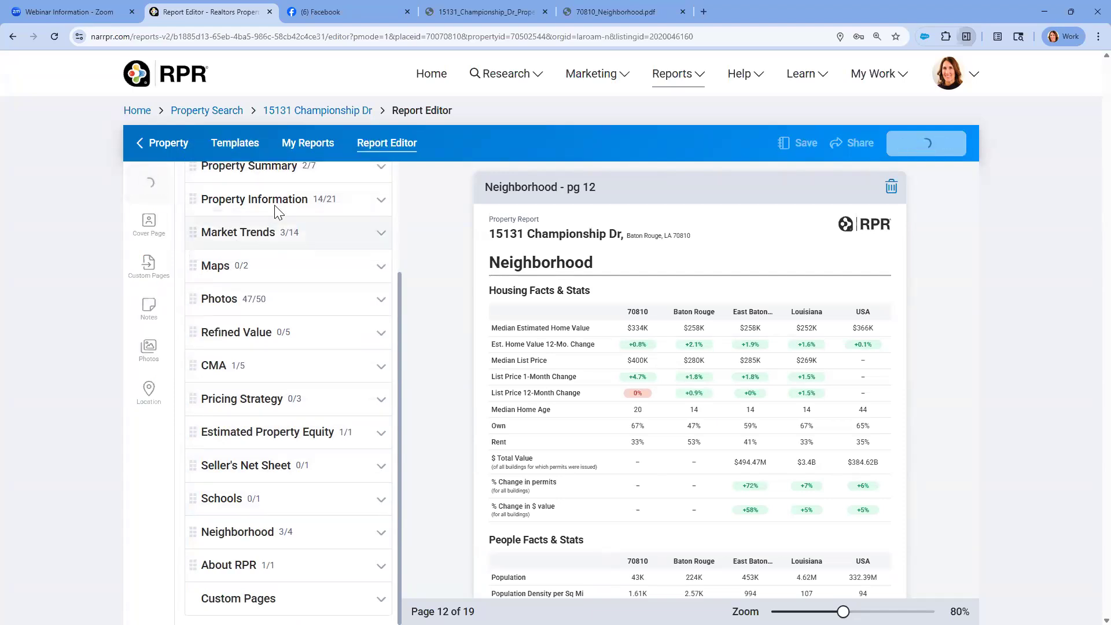
left_click(277, 208)
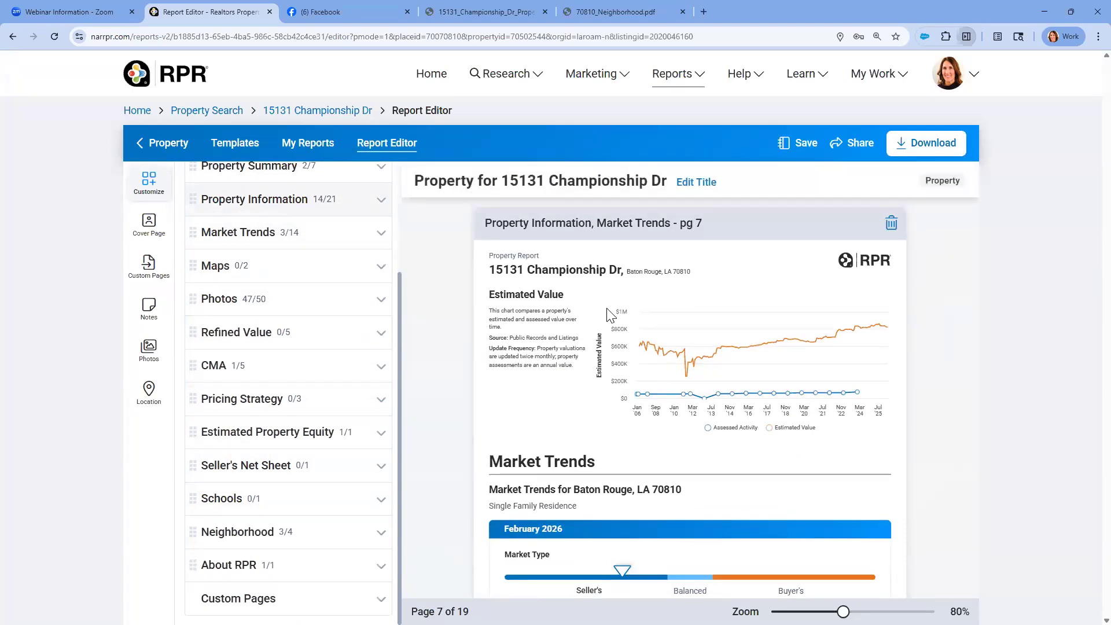
scroll(611, 318, "down", 3)
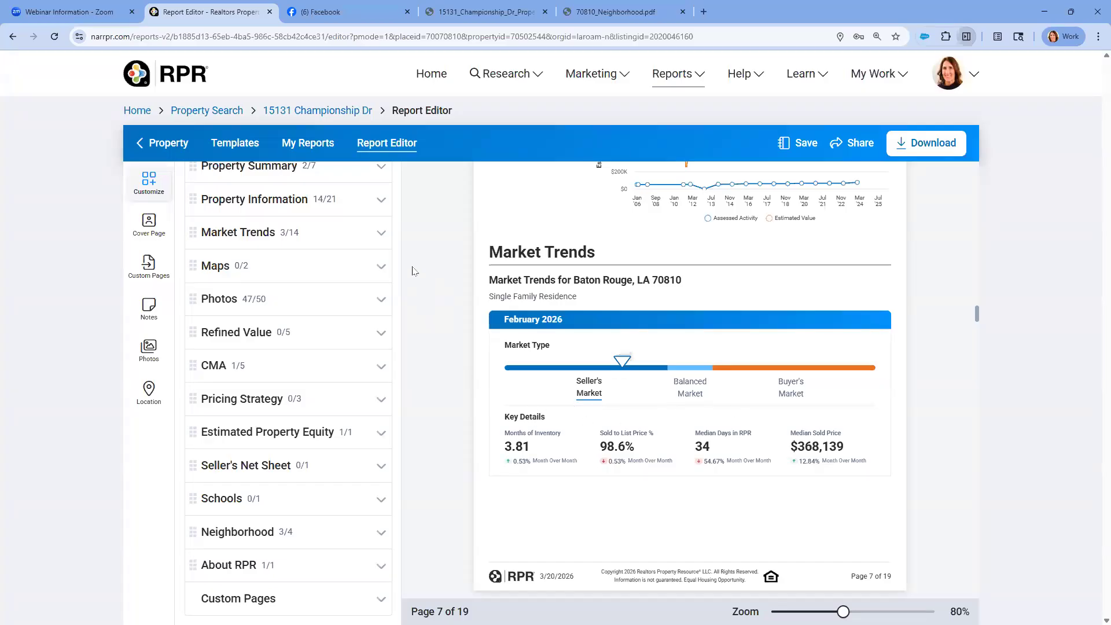
scroll(392, 240, "up", 3)
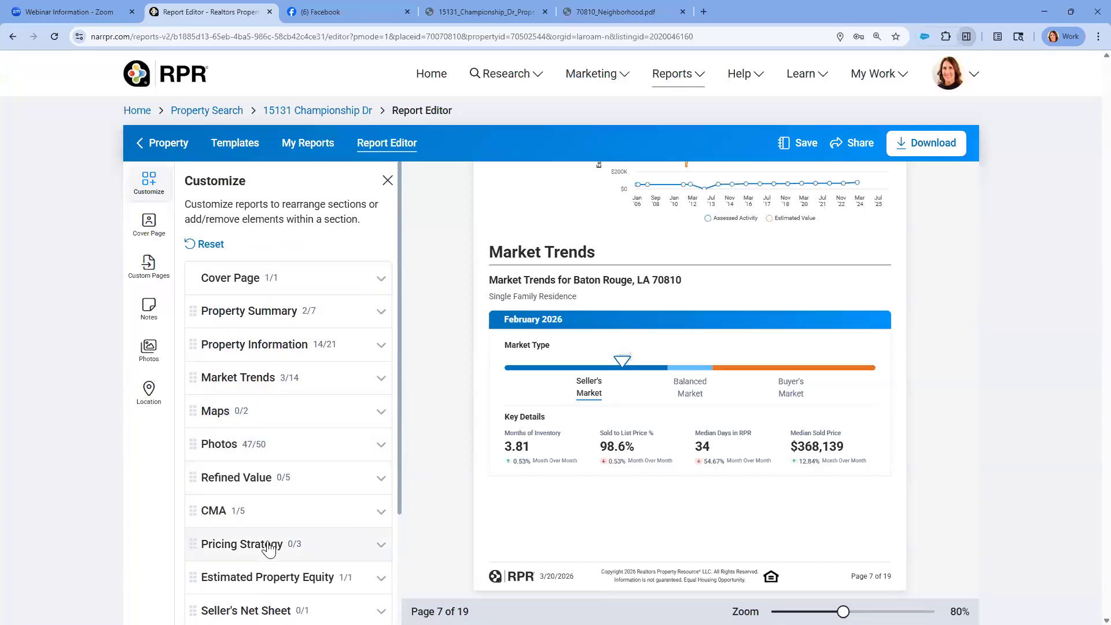
Look through the report's Cover Page, Custom Pages and Notes options, and return to the section customization list
left_click(149, 224)
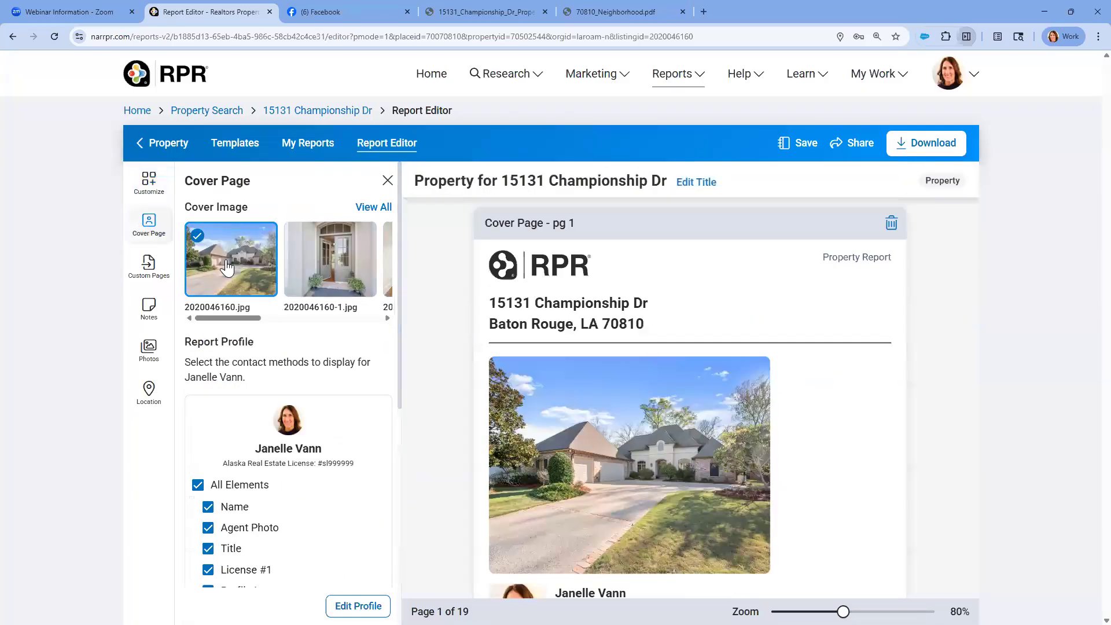
left_click(147, 266)
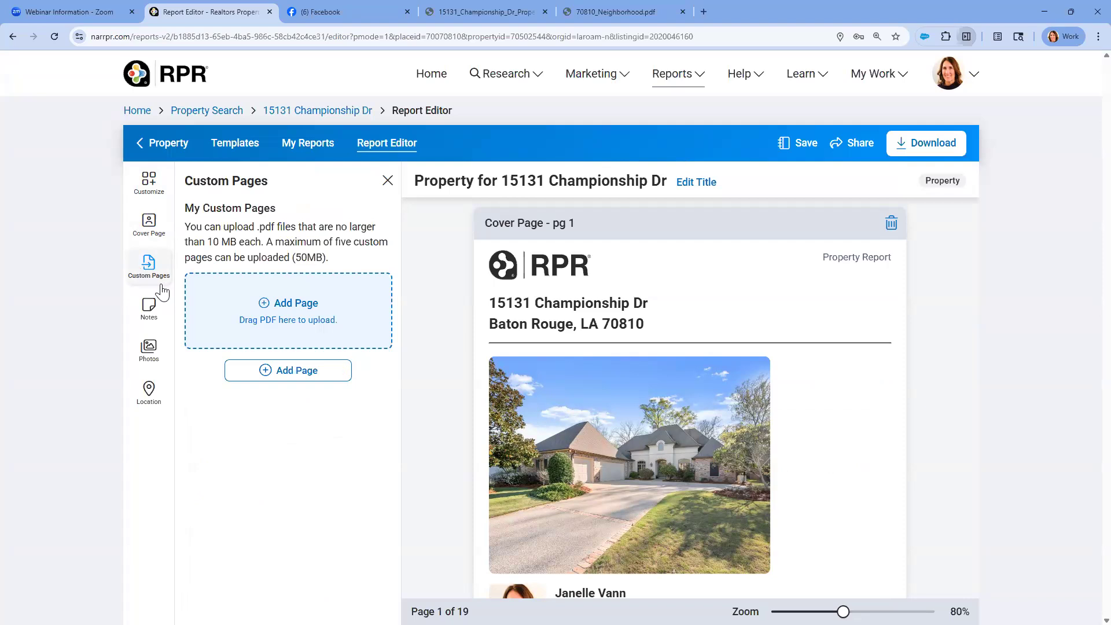
left_click(166, 272)
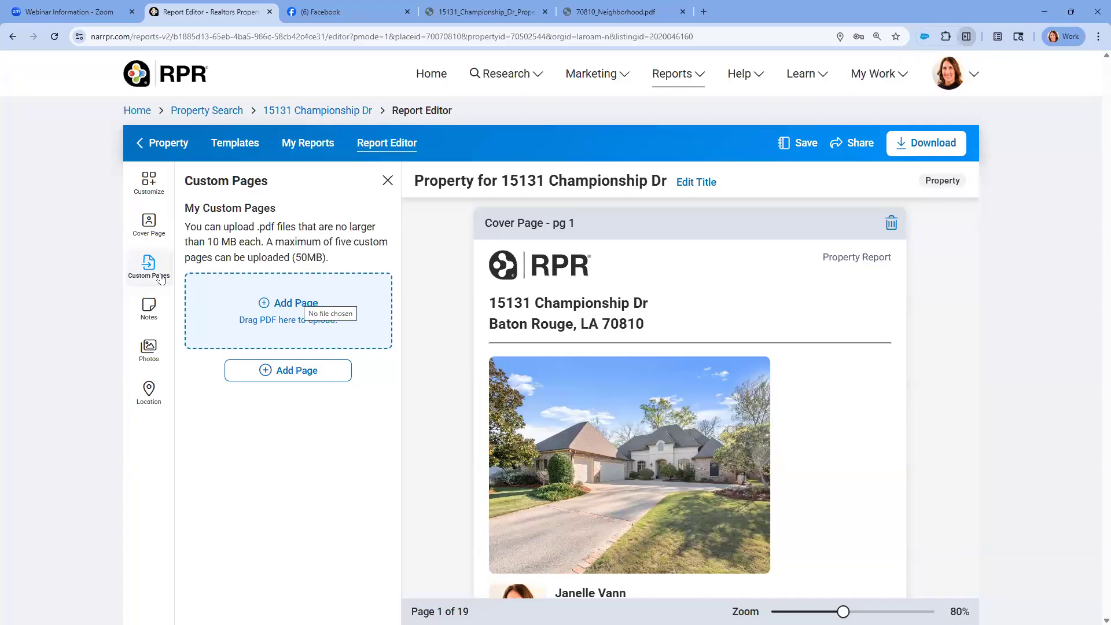
left_click(141, 305)
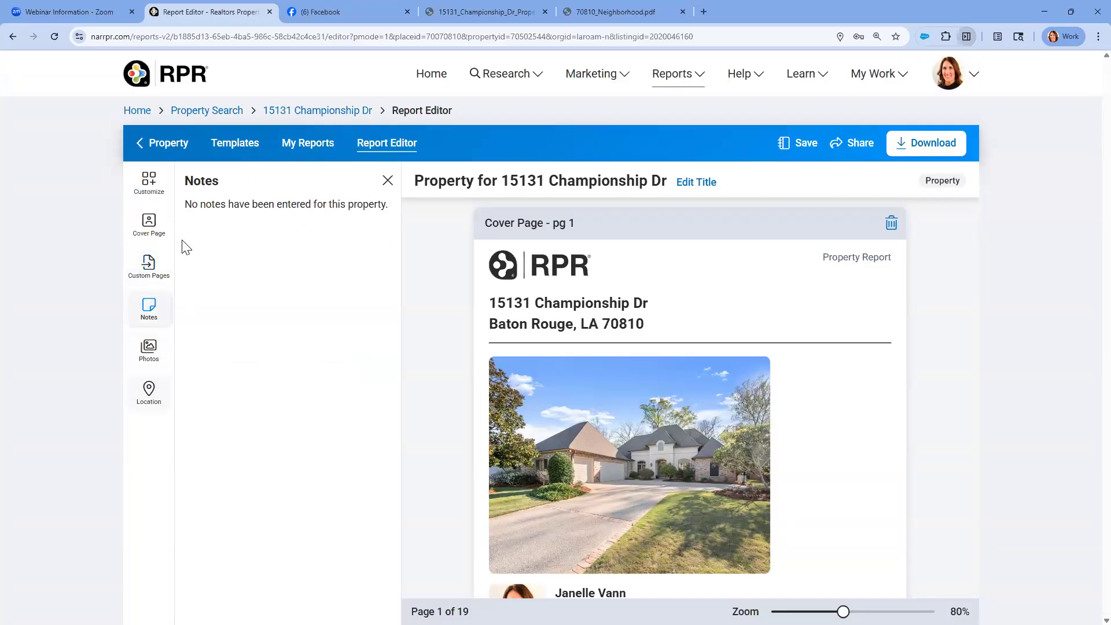
left_click(152, 180)
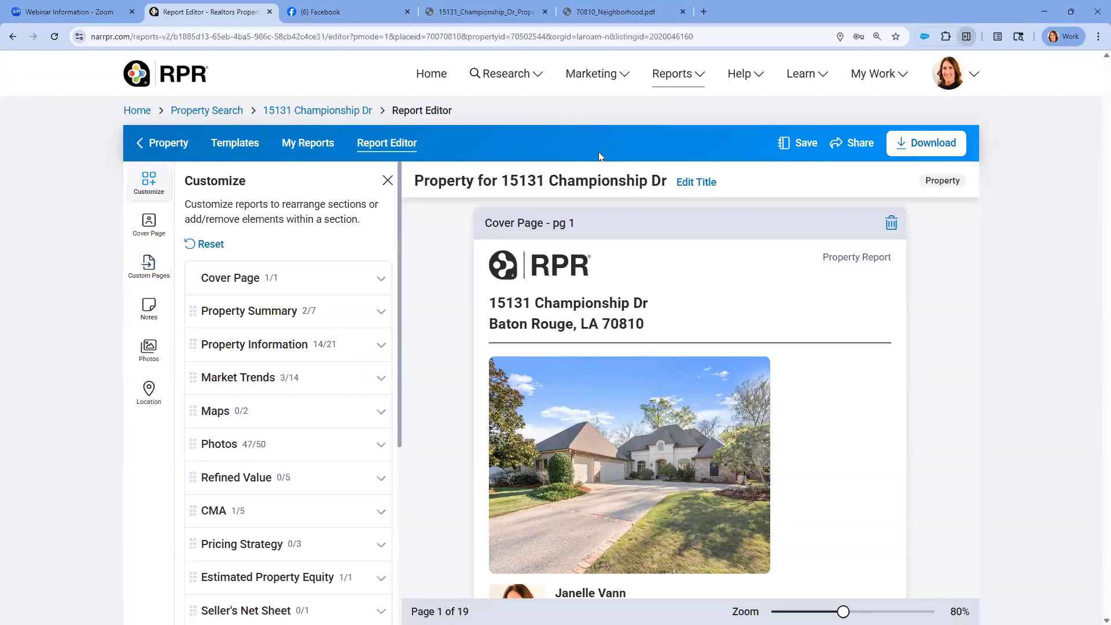
Save the customized Property report as a draft
left_click(806, 144)
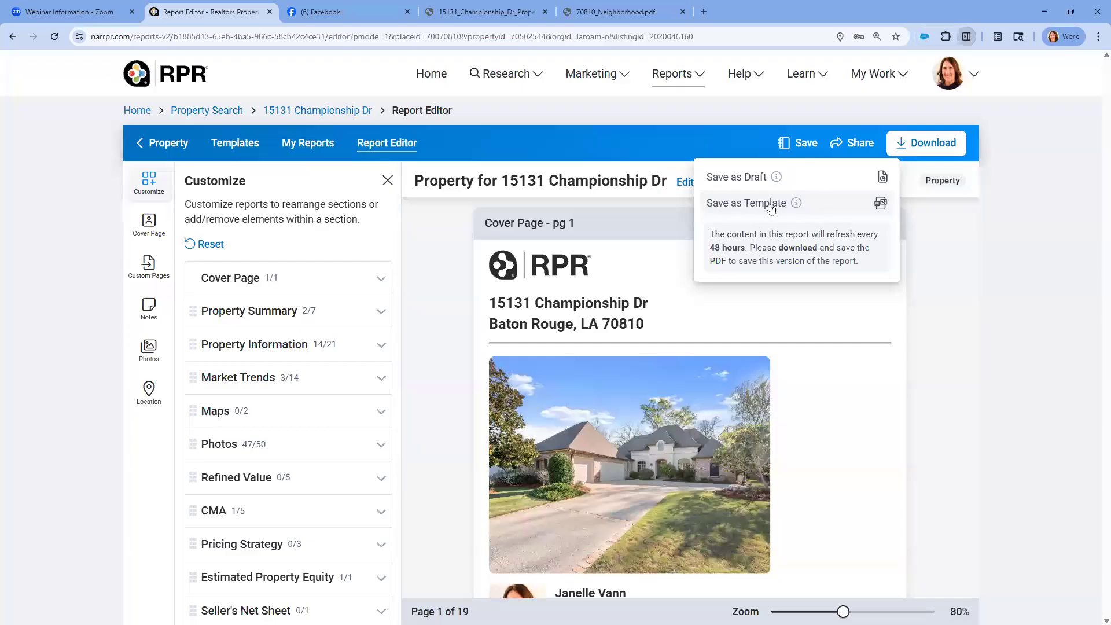
left_click(752, 176)
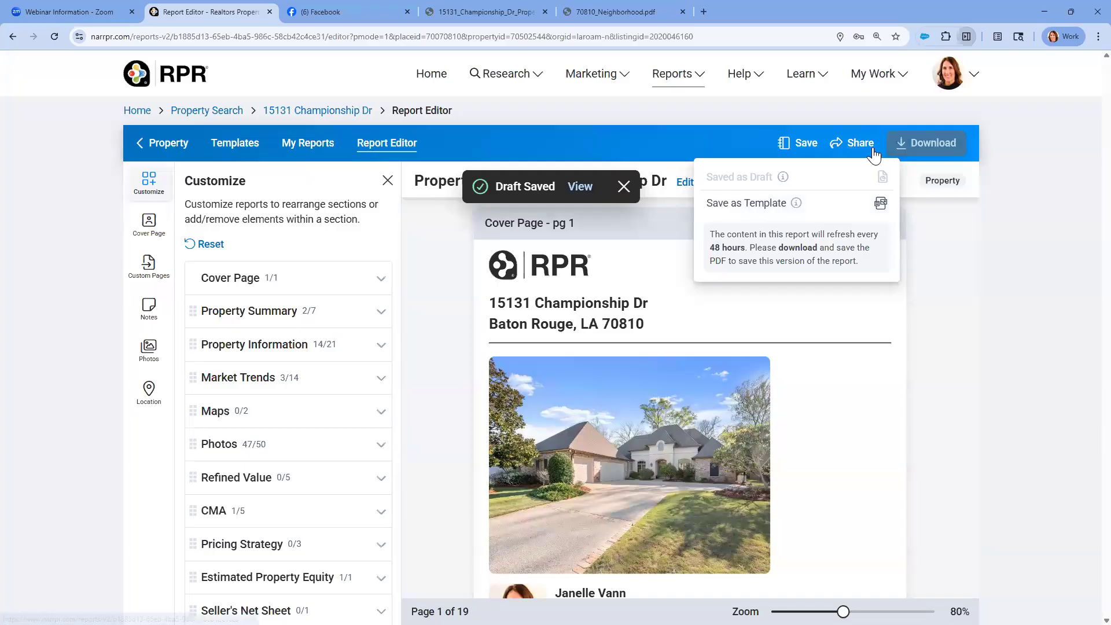
Open the report's sharing options, check the social media choices, and return to the main sharing options
left_click(852, 146)
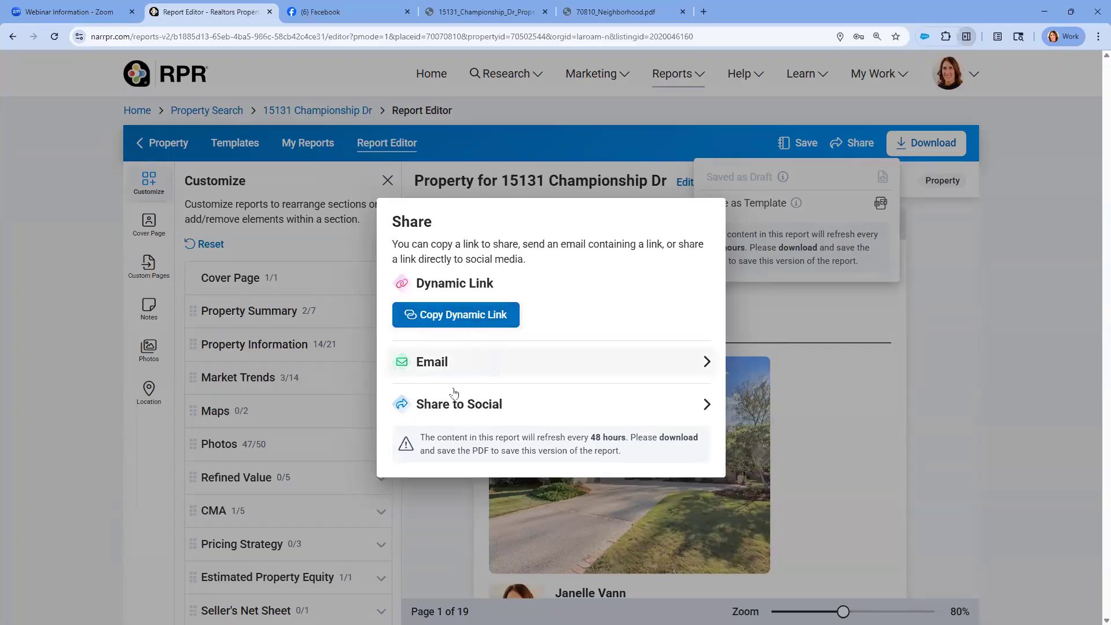
left_click(476, 410)
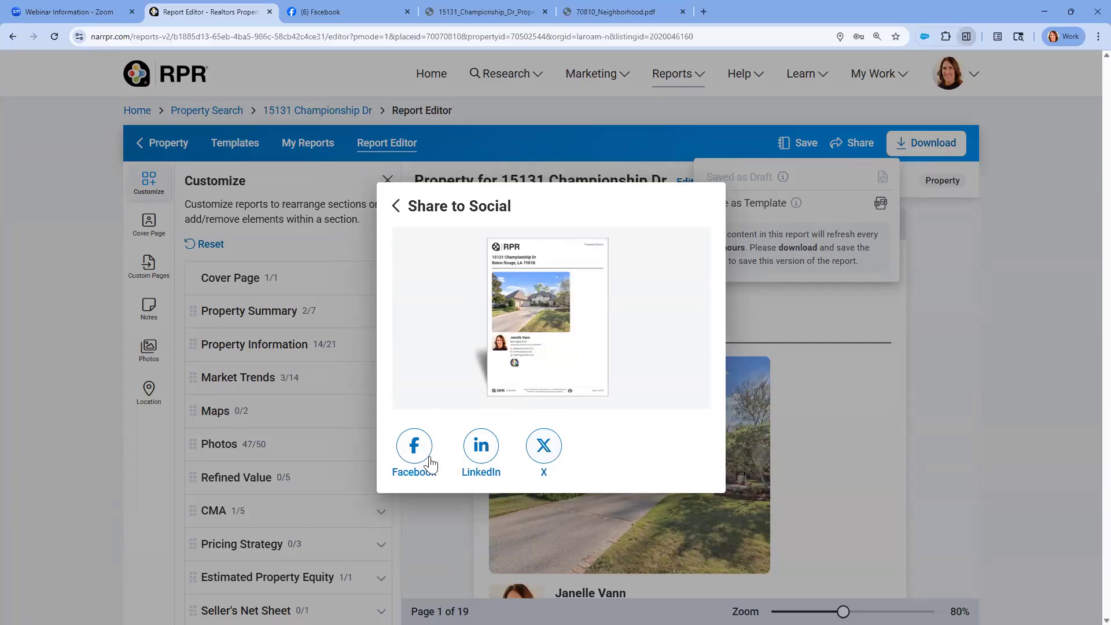
left_click(396, 206)
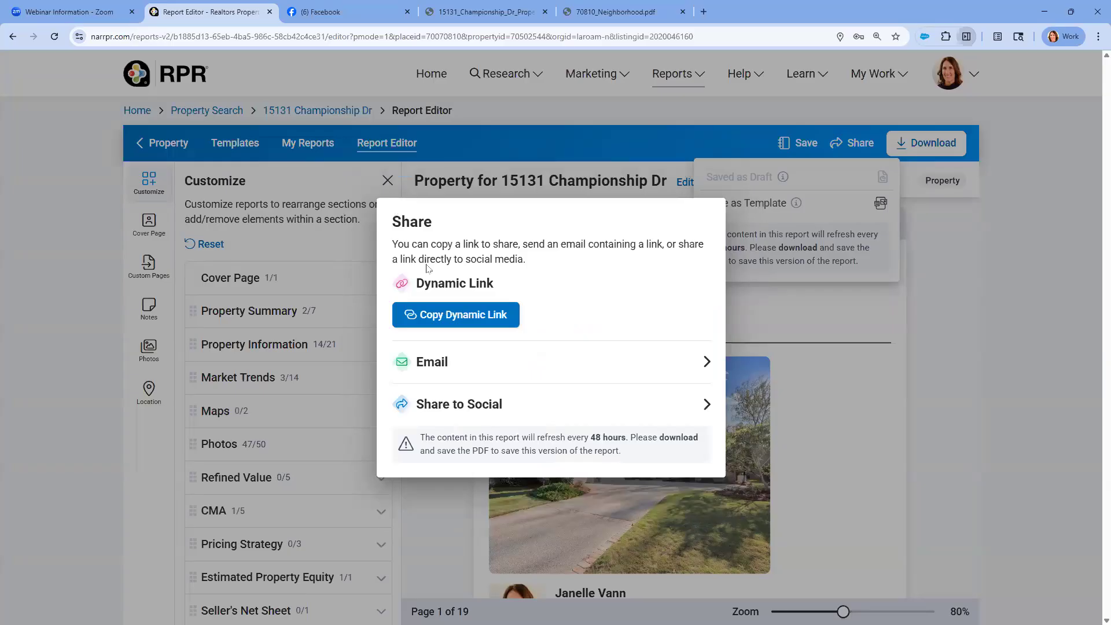
Copy the report's dynamic link and publish it as a new post on the Facebook profile
left_click(465, 319)
left_click(377, 15)
left_click(574, 263)
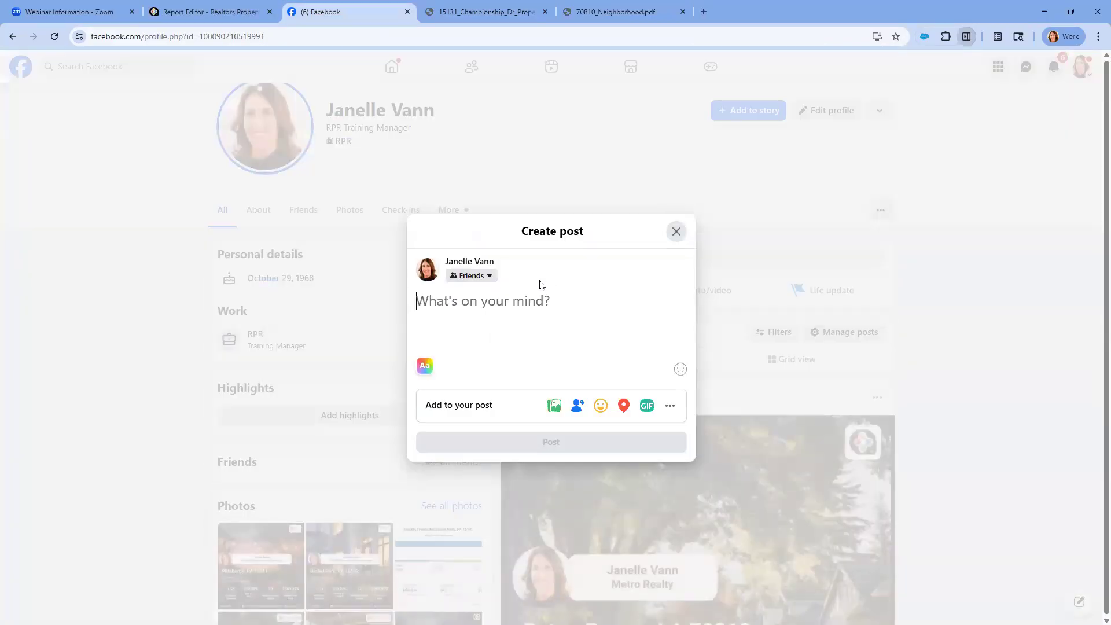
right_click(504, 325)
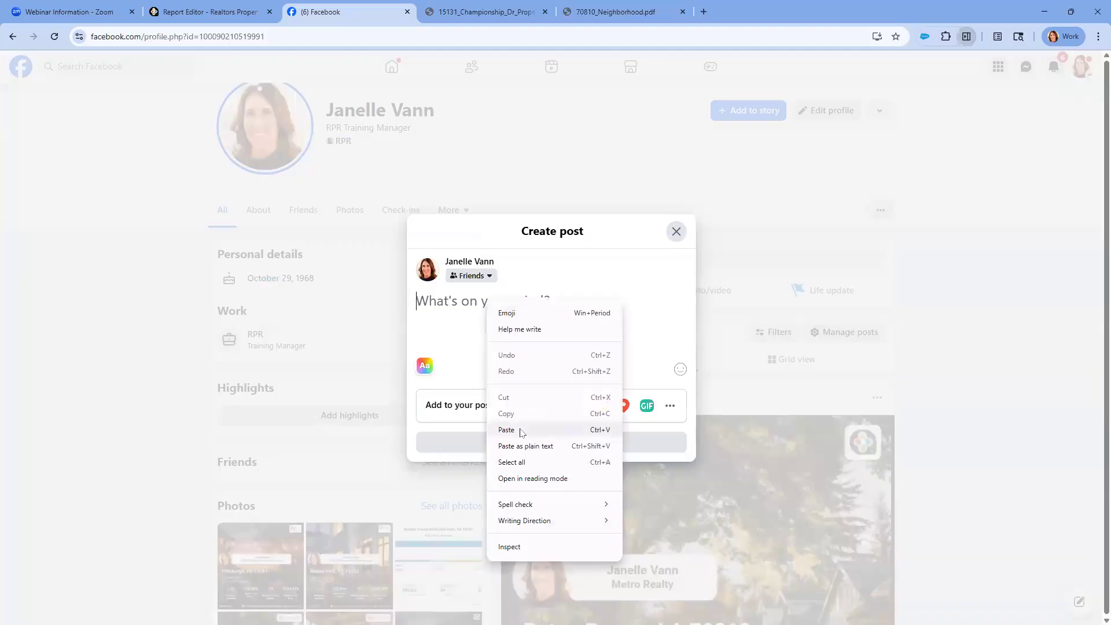
left_click(522, 432)
left_click(548, 444)
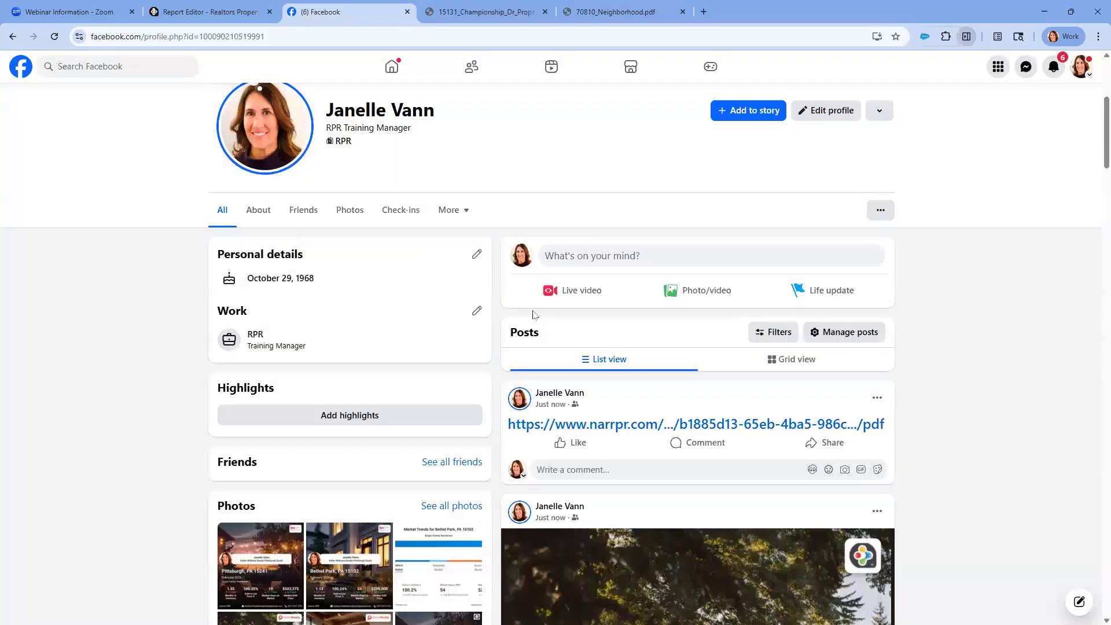
Open the report link from the new Facebook post and look through the PDF's Property Information pages up to page 6
left_click(681, 426)
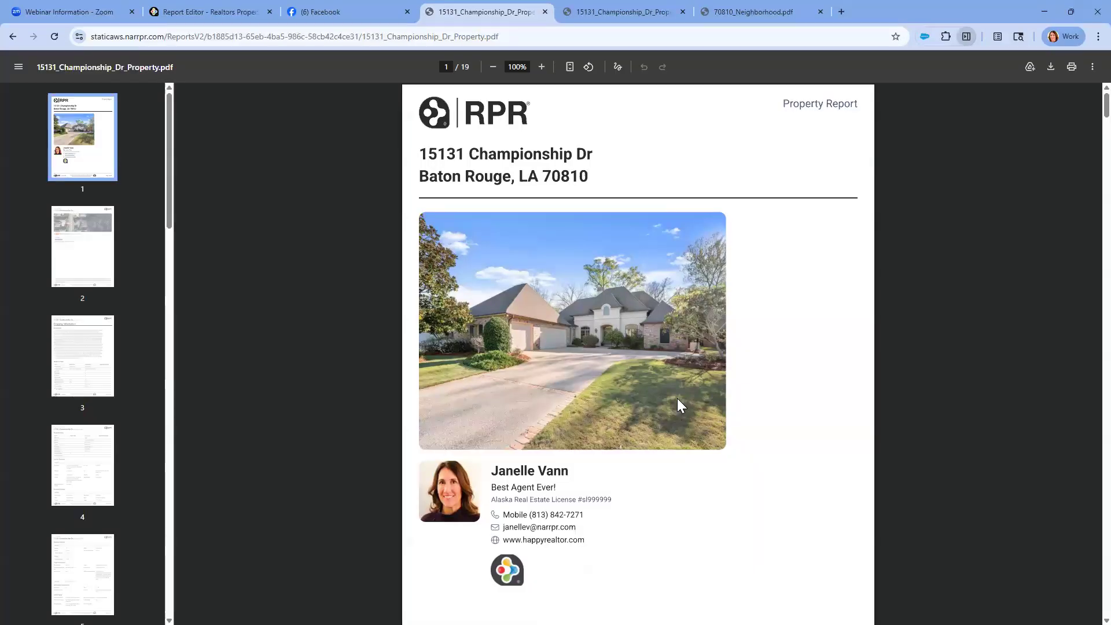
left_click(76, 237)
left_click(63, 345)
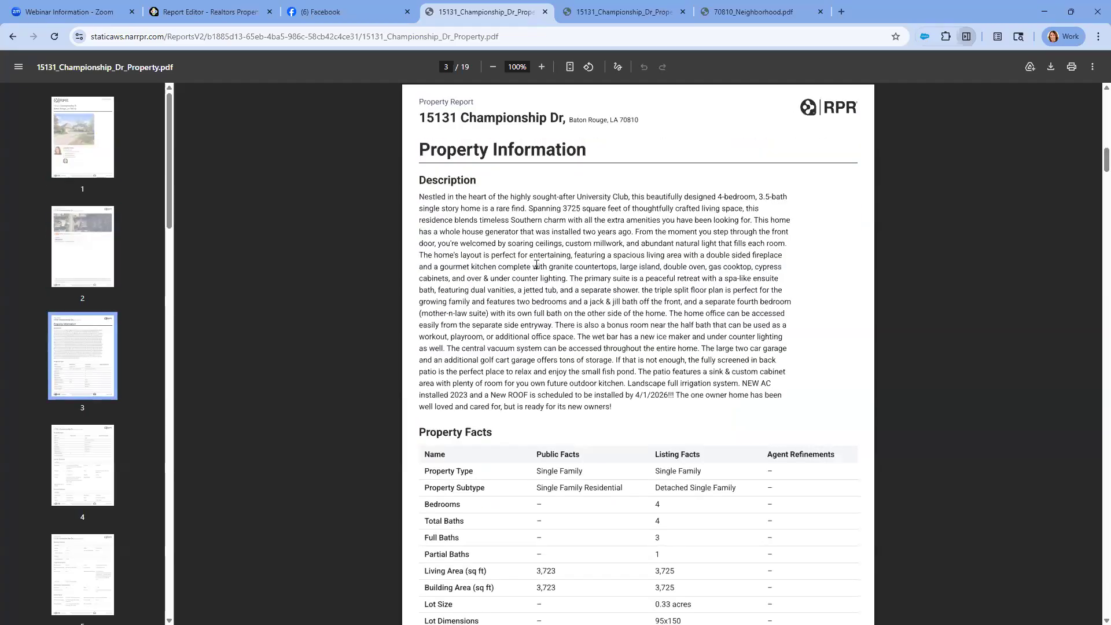
left_click(85, 463)
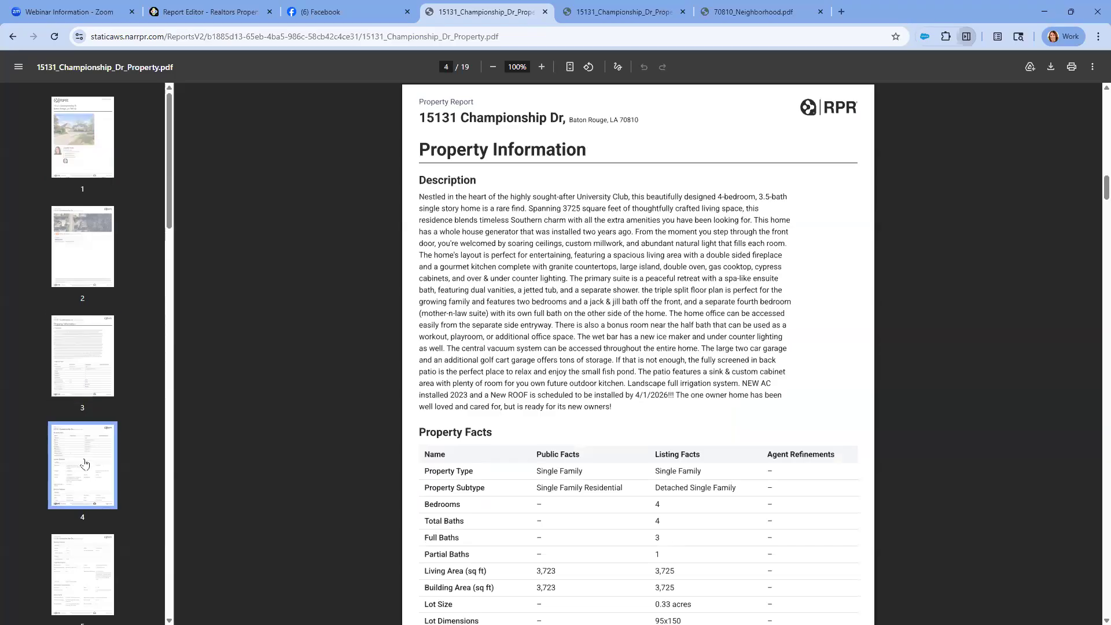
scroll(84, 462, "down", 6)
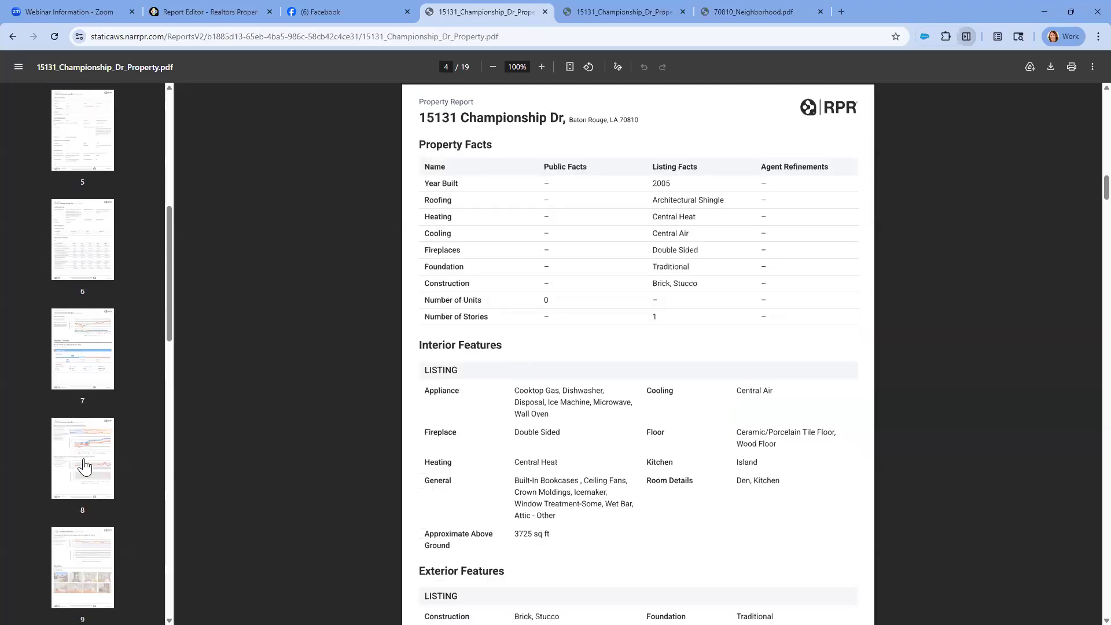
scroll(84, 466, "down", 1)
left_click(91, 228)
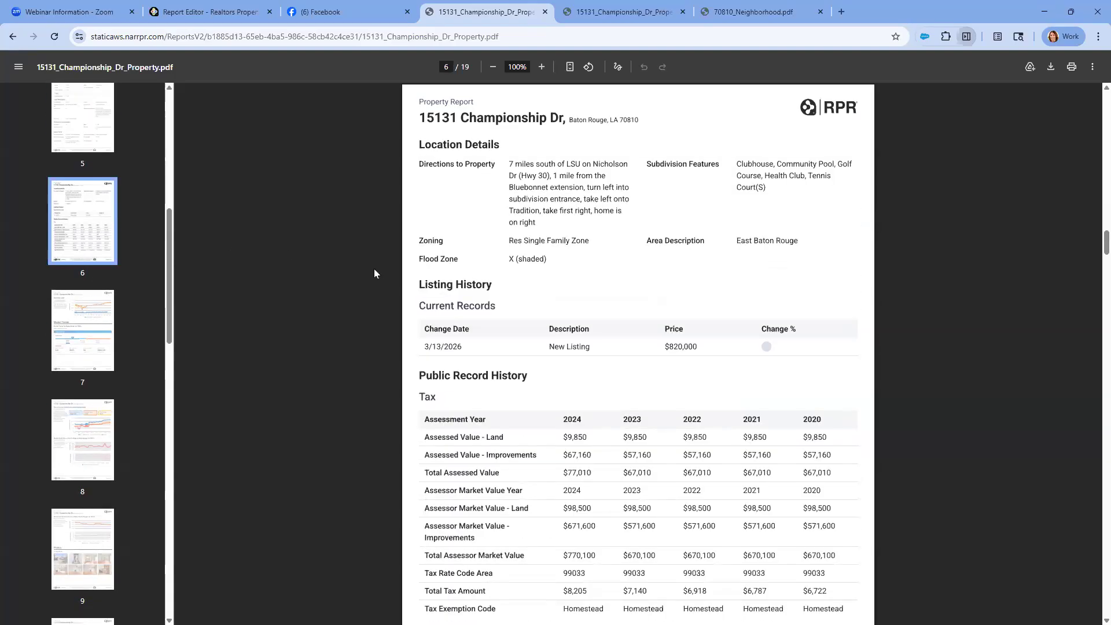
Look through the shared report PDF's Estimated Value, Market Trends and Photos pages
scroll(374, 273, "down", 8)
scroll(102, 464, "down", 4)
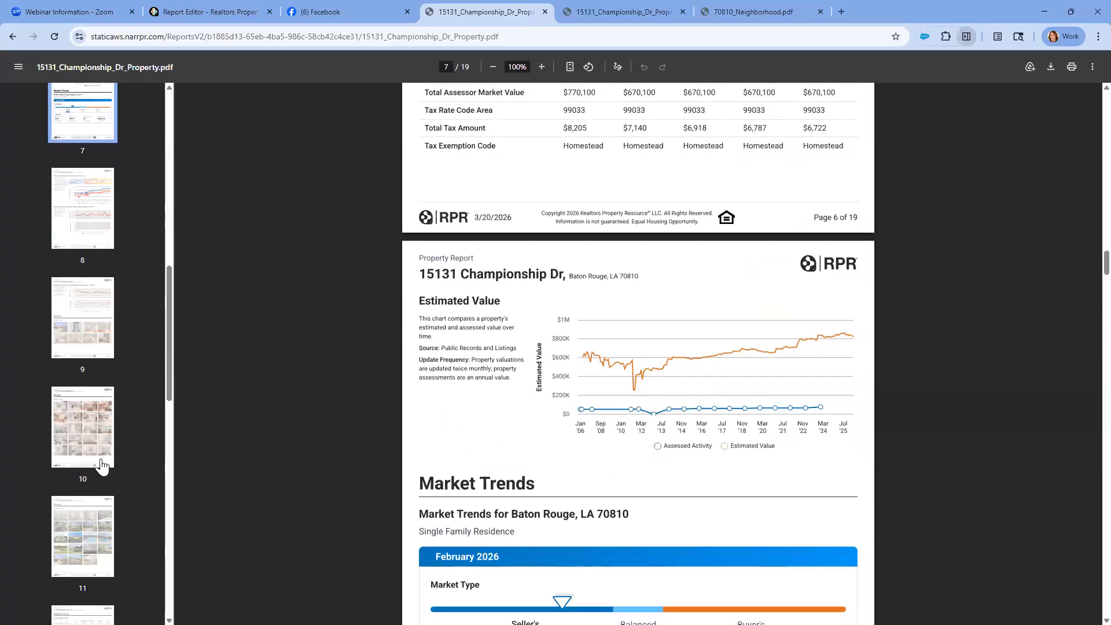
scroll(439, 527, "down", 4)
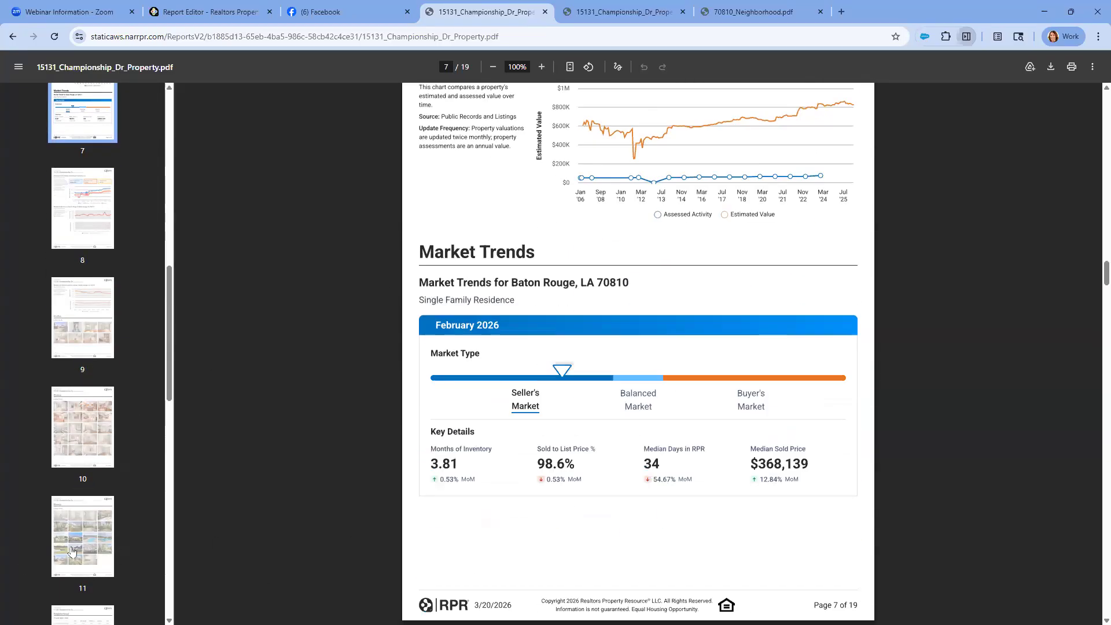
scroll(74, 509, "down", 1)
left_click(81, 373)
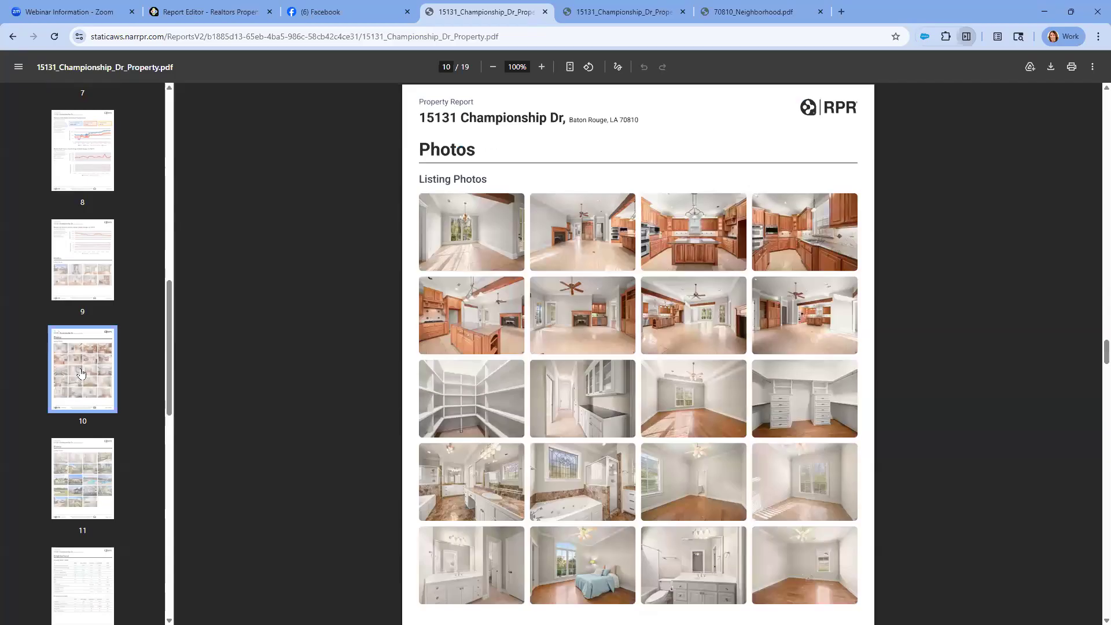
scroll(81, 370, "down", 9)
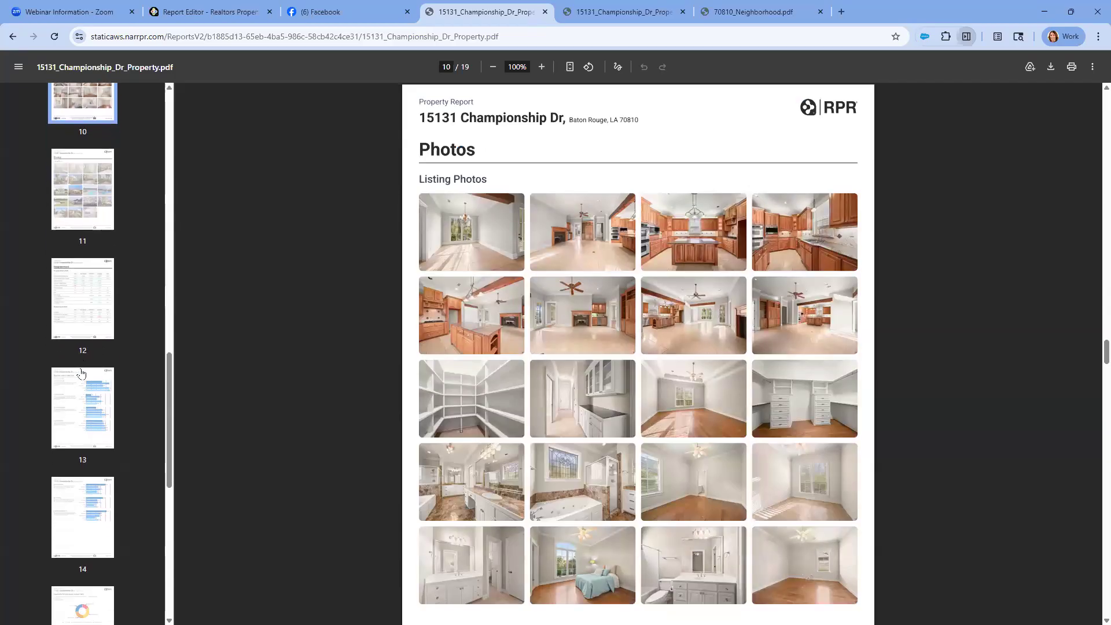
scroll(81, 373, "up", 10)
scroll(81, 373, "up", 7)
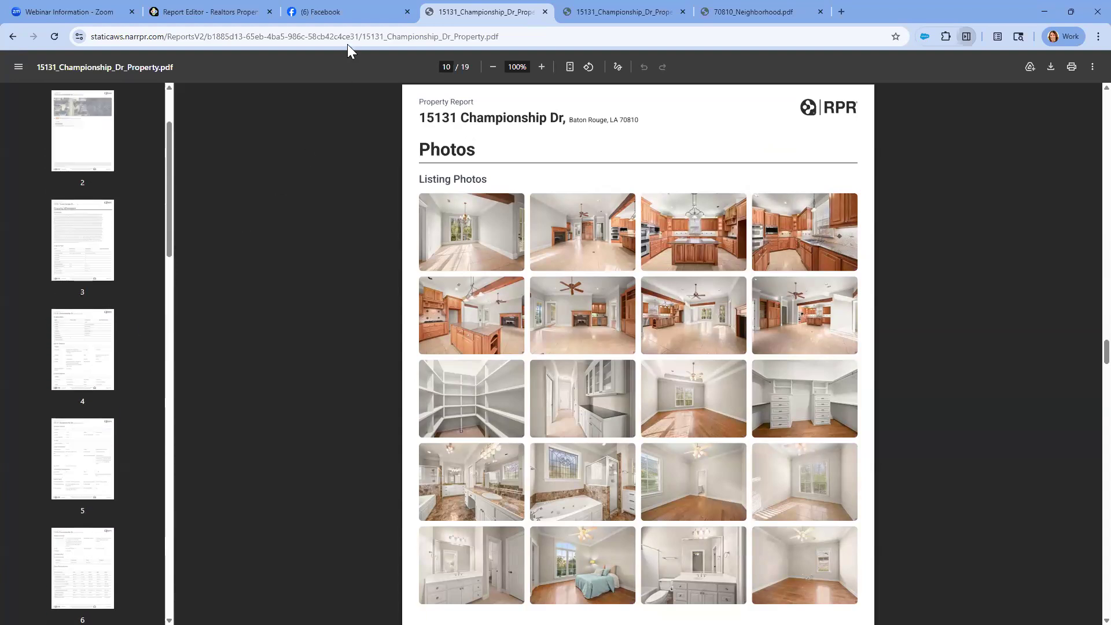
Go back through the Facebook post to the RPR Report Editor and close the report's sharing options
left_click(384, 12)
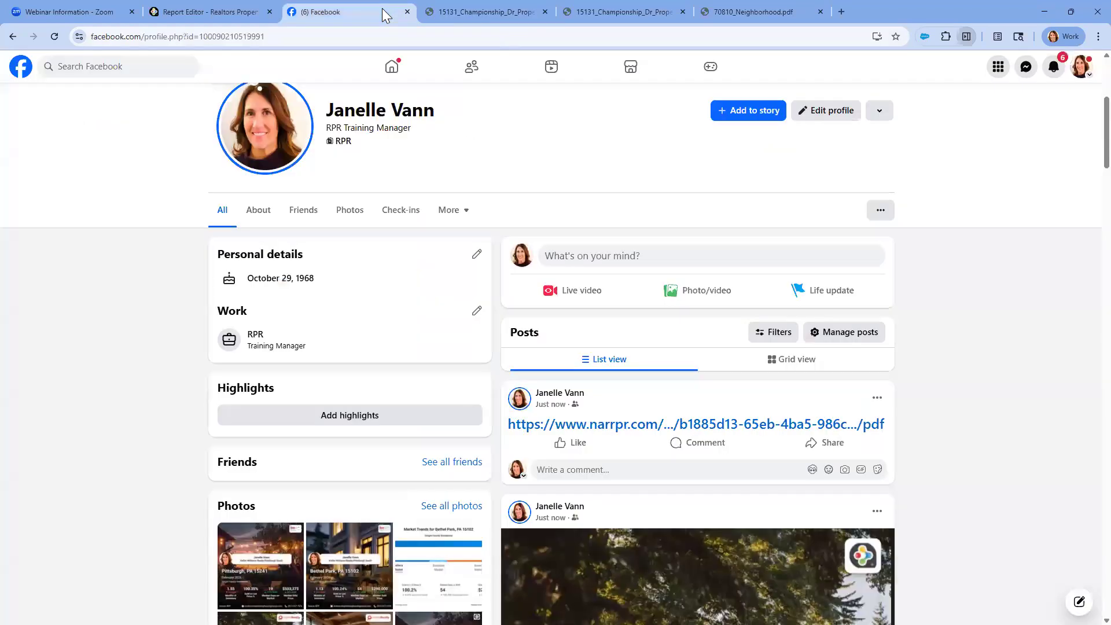
key("ctrl")
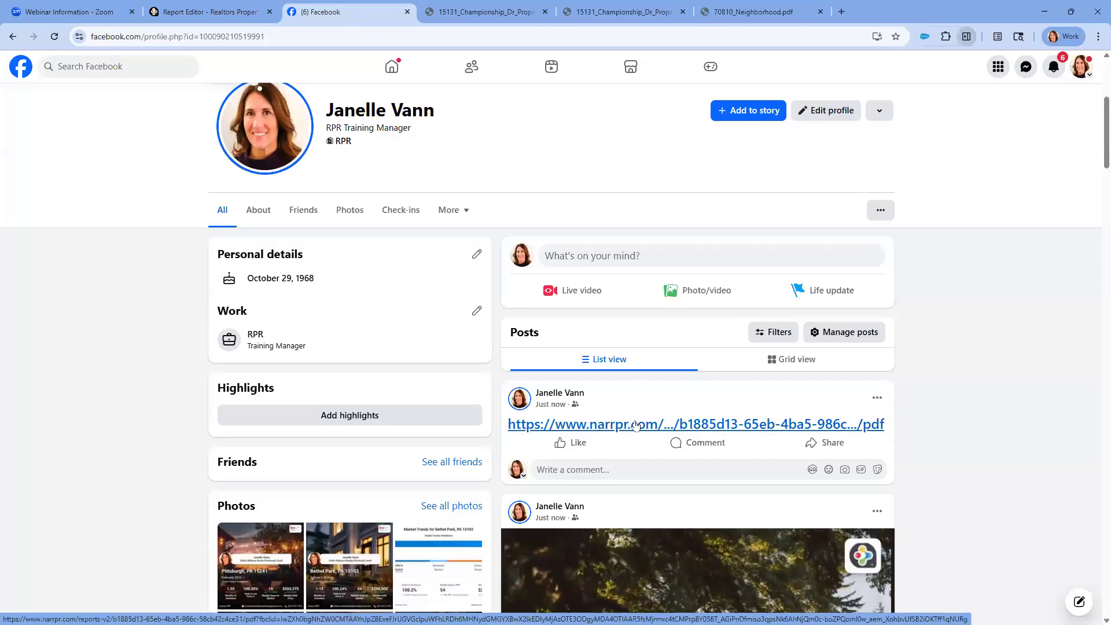
left_click(223, 14)
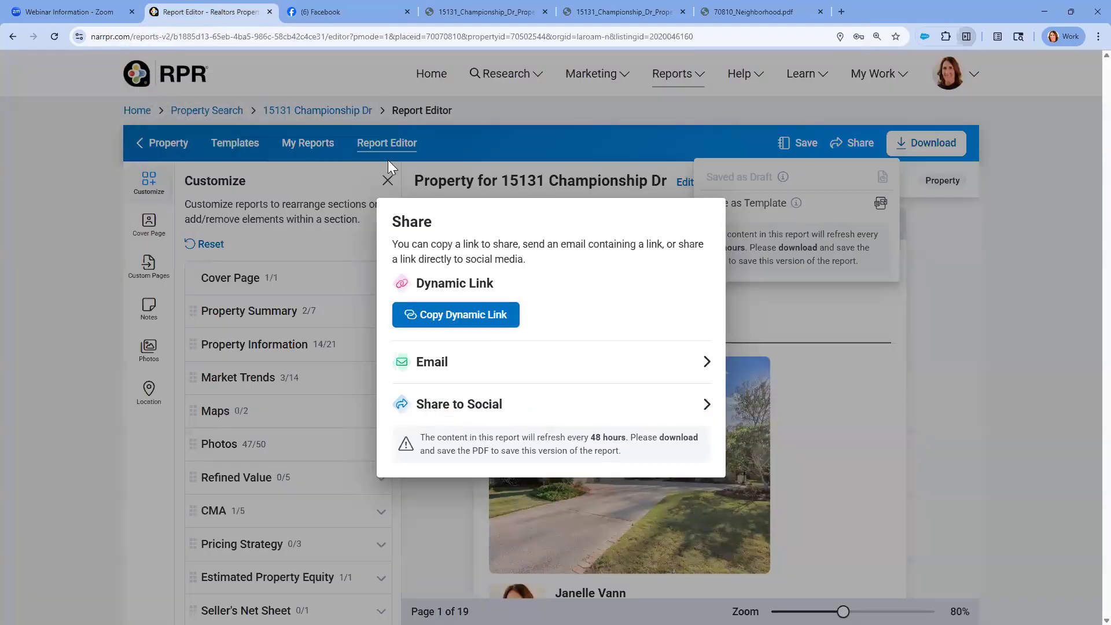
left_click(562, 145)
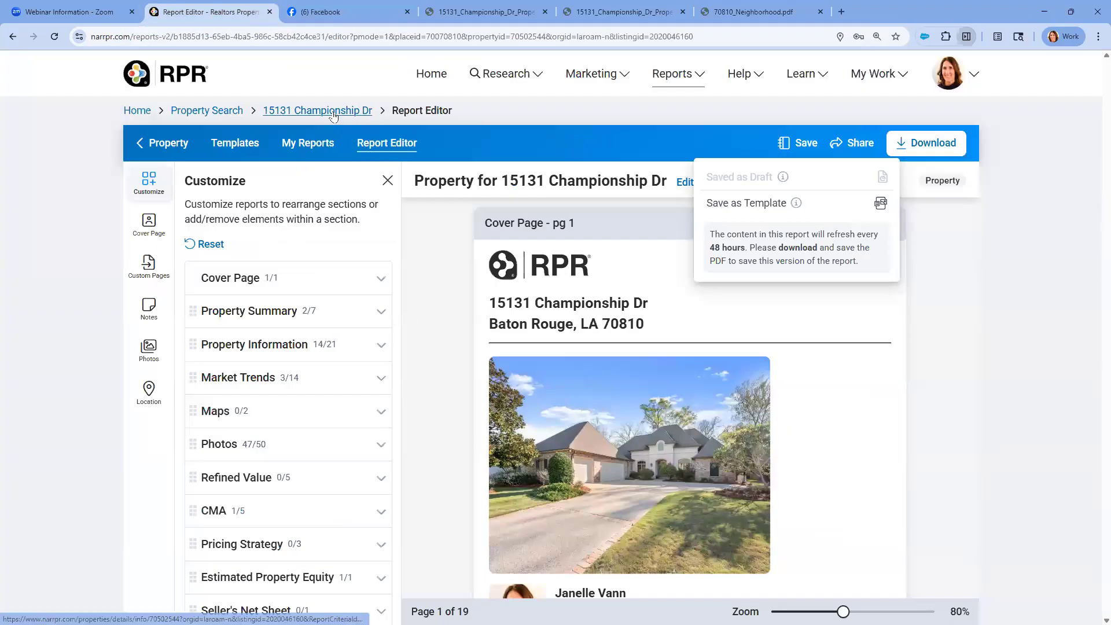
left_click(333, 111)
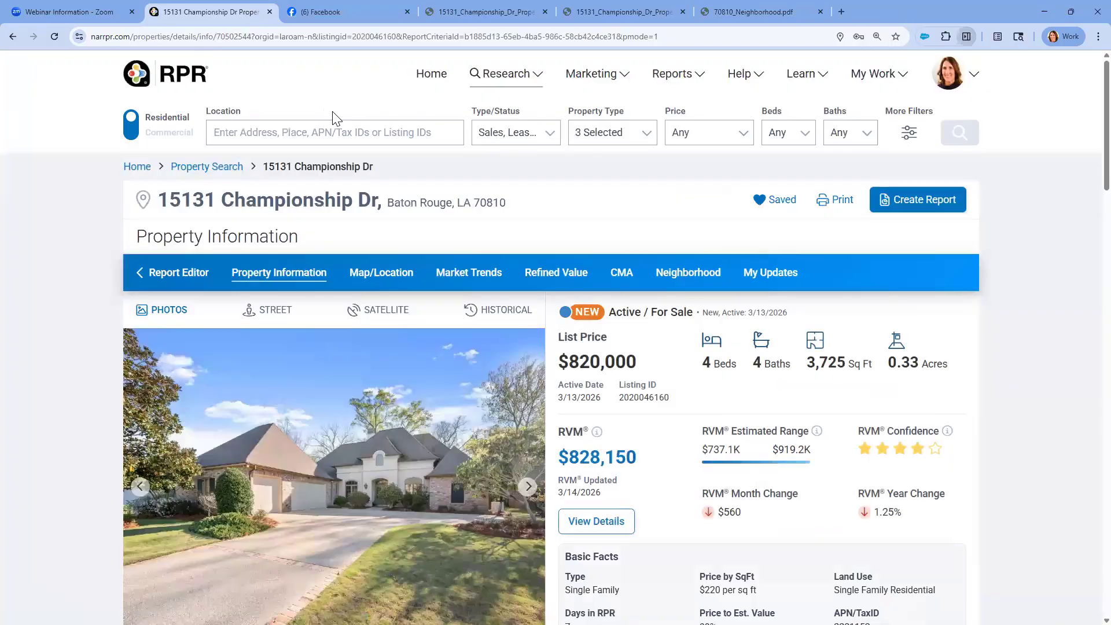
left_click(428, 78)
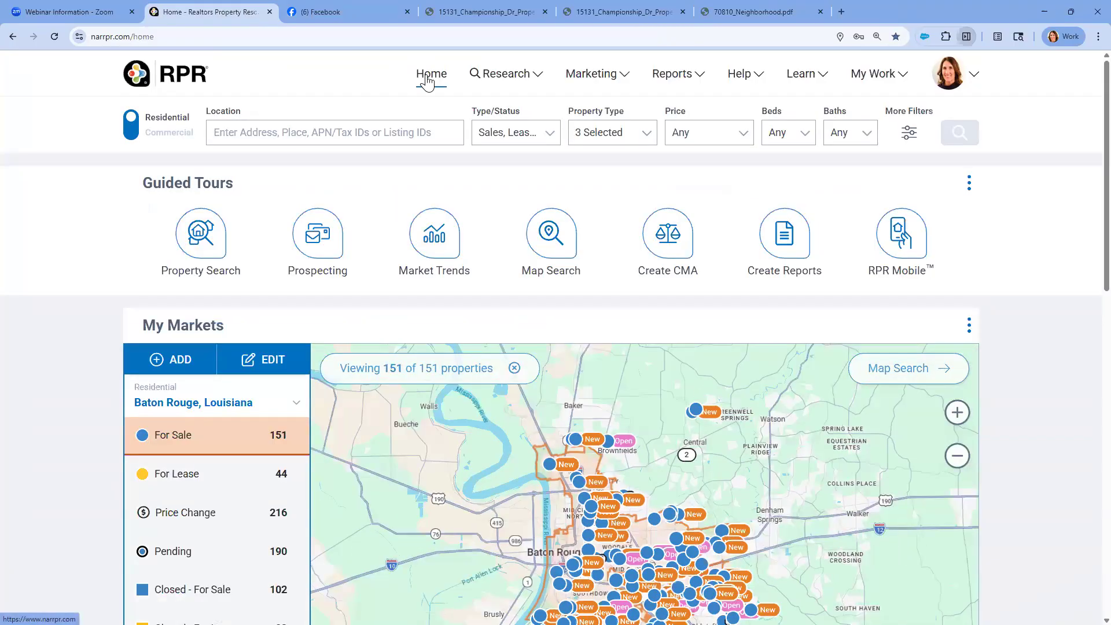
scroll(218, 402, "down", 3)
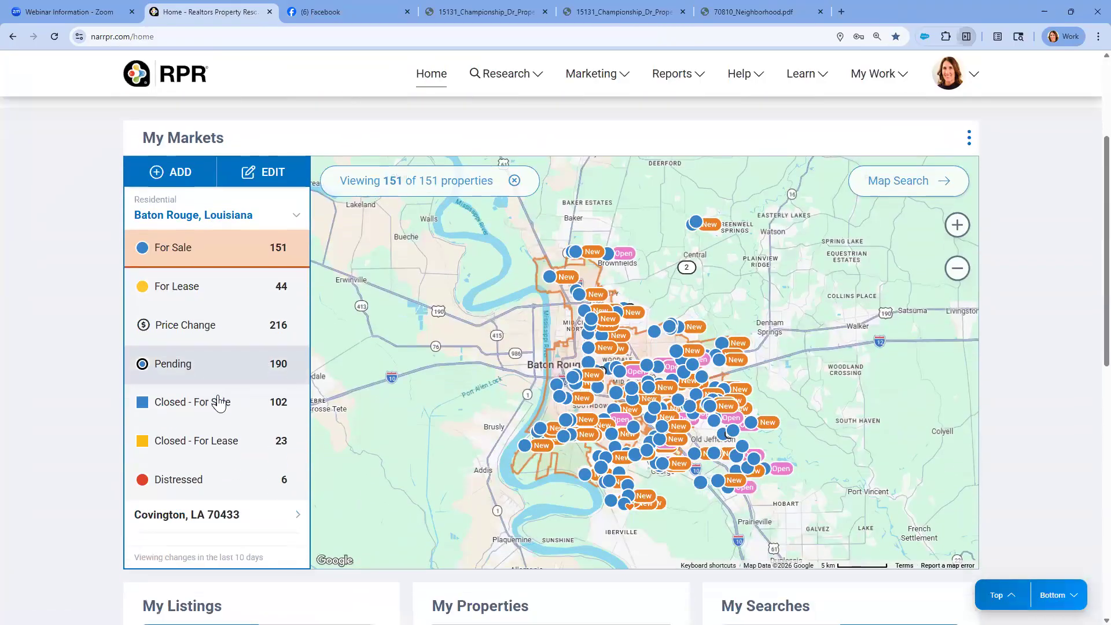
scroll(218, 403, "down", 2)
scroll(218, 401, "up", 1)
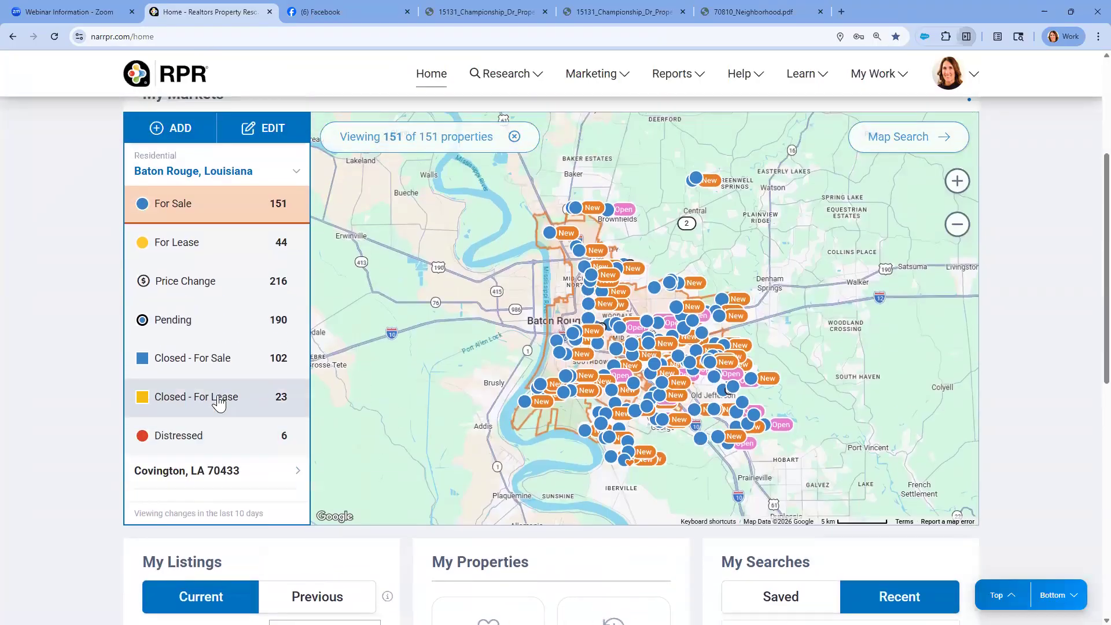
scroll(218, 402, "up", 1)
scroll(219, 401, "up", 1)
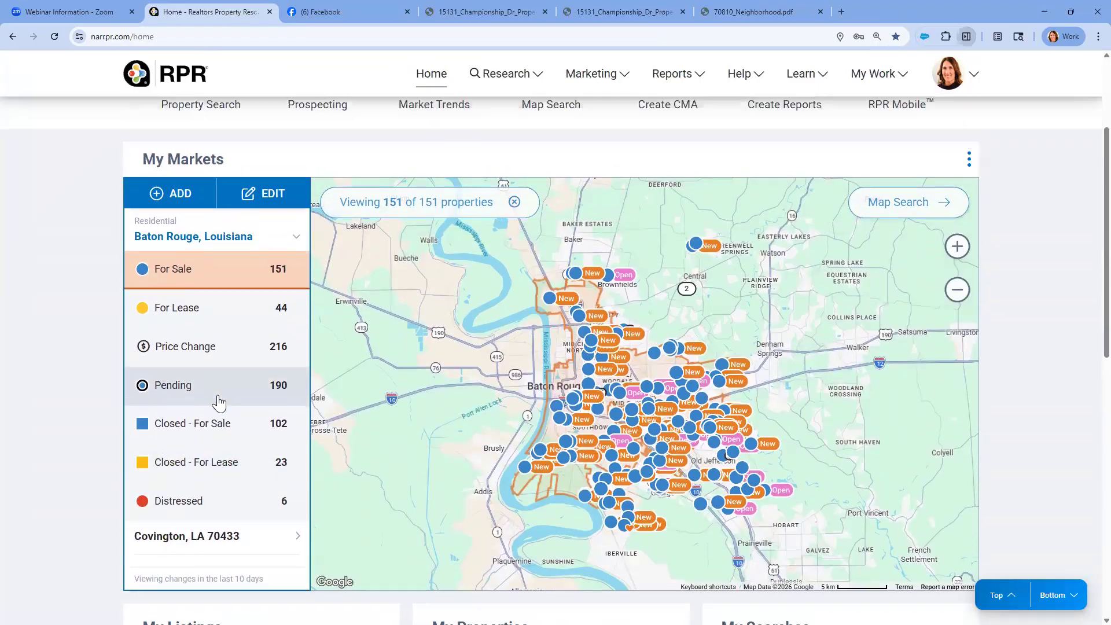
scroll(218, 401, "down", 2)
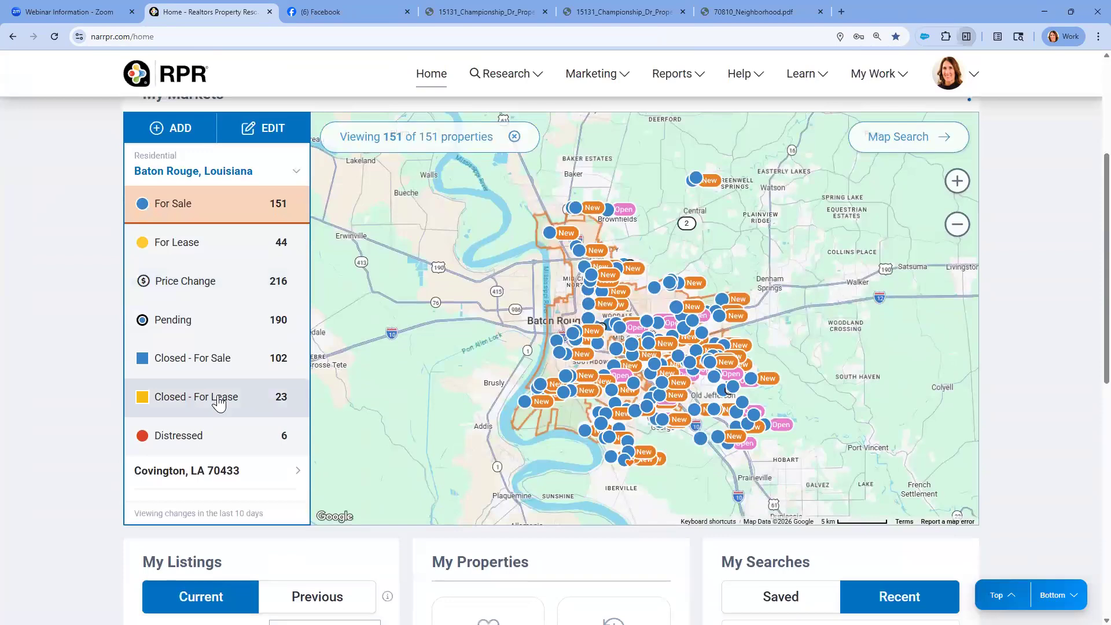
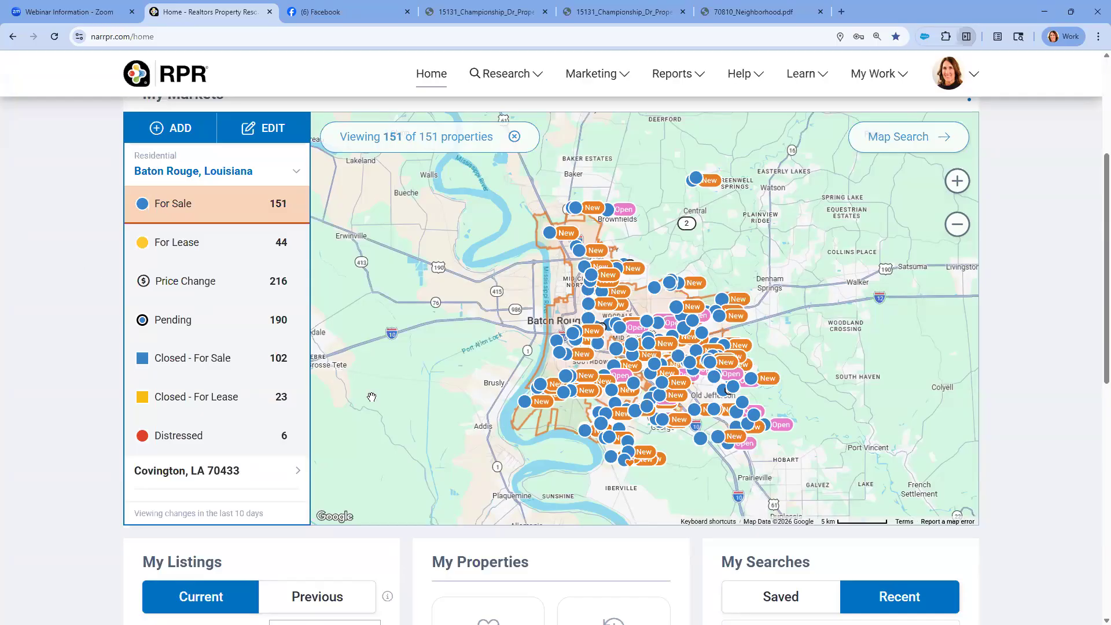
scroll(436, 416, "up", 4)
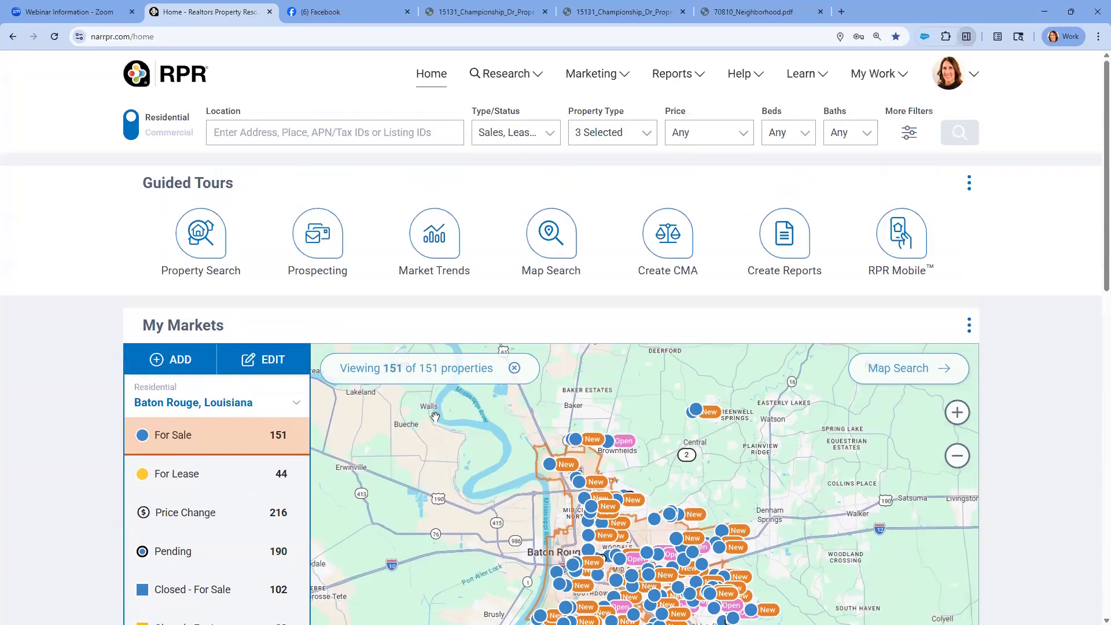
left_click(691, 77)
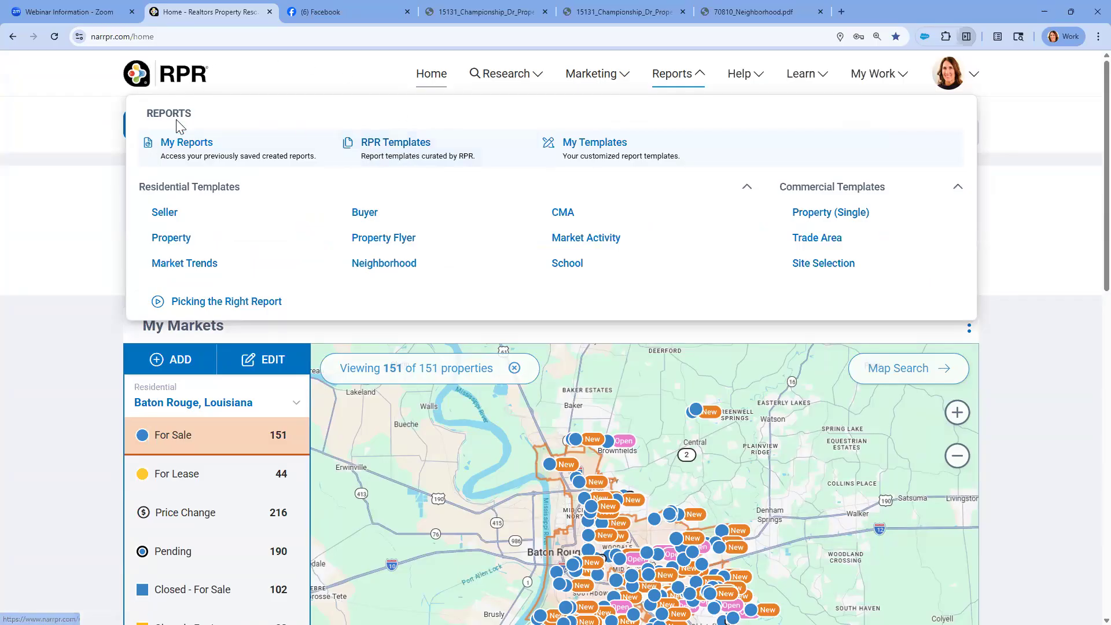
left_click(179, 149)
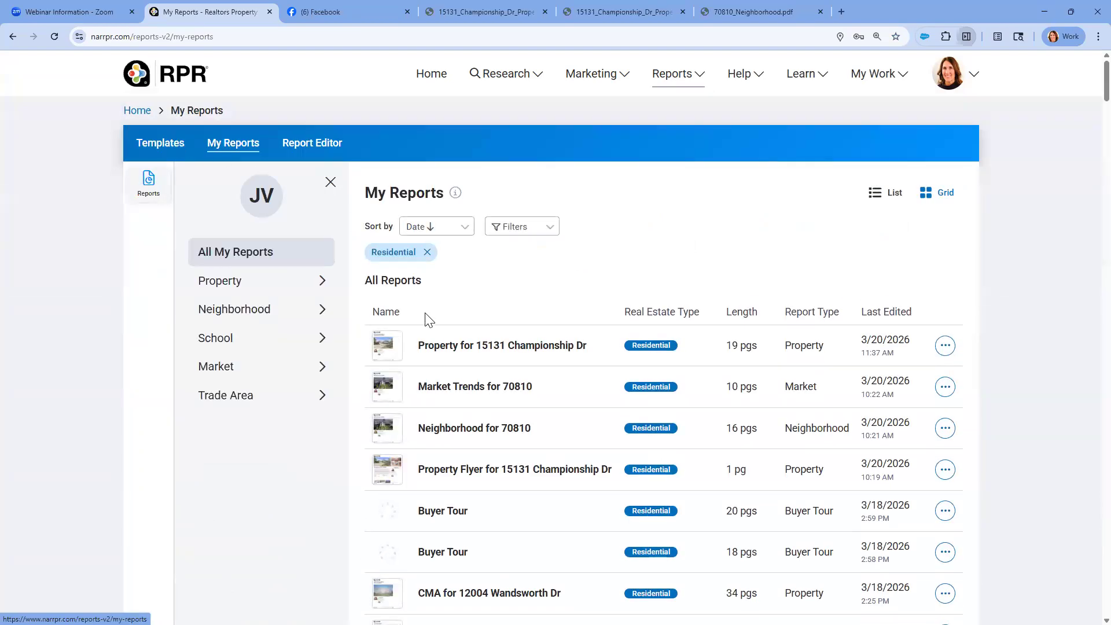
left_click(439, 353)
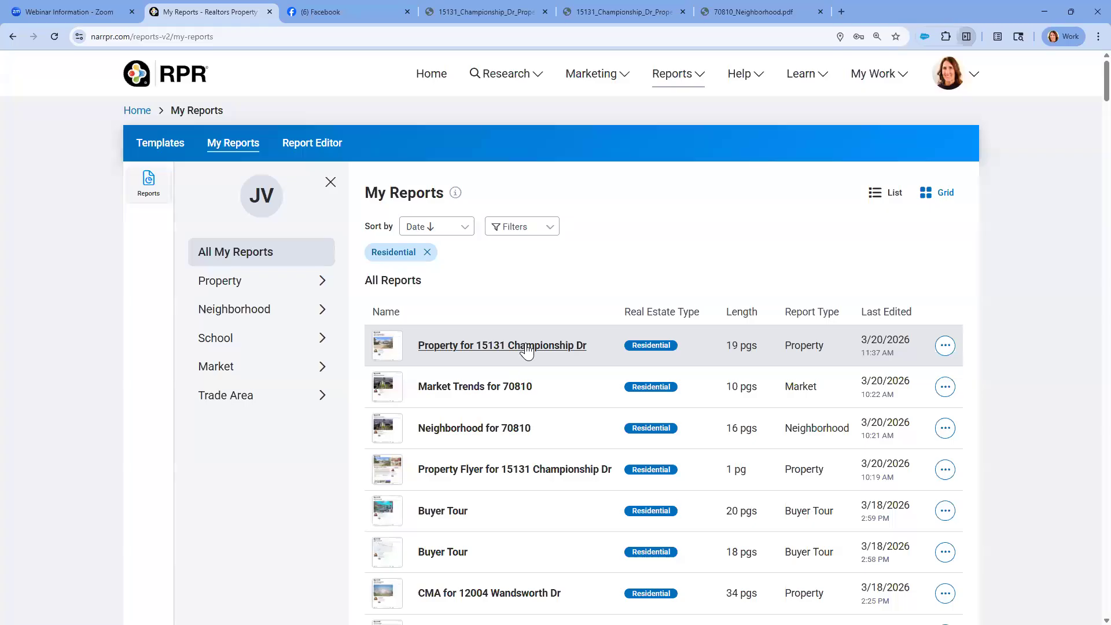
left_click(945, 345)
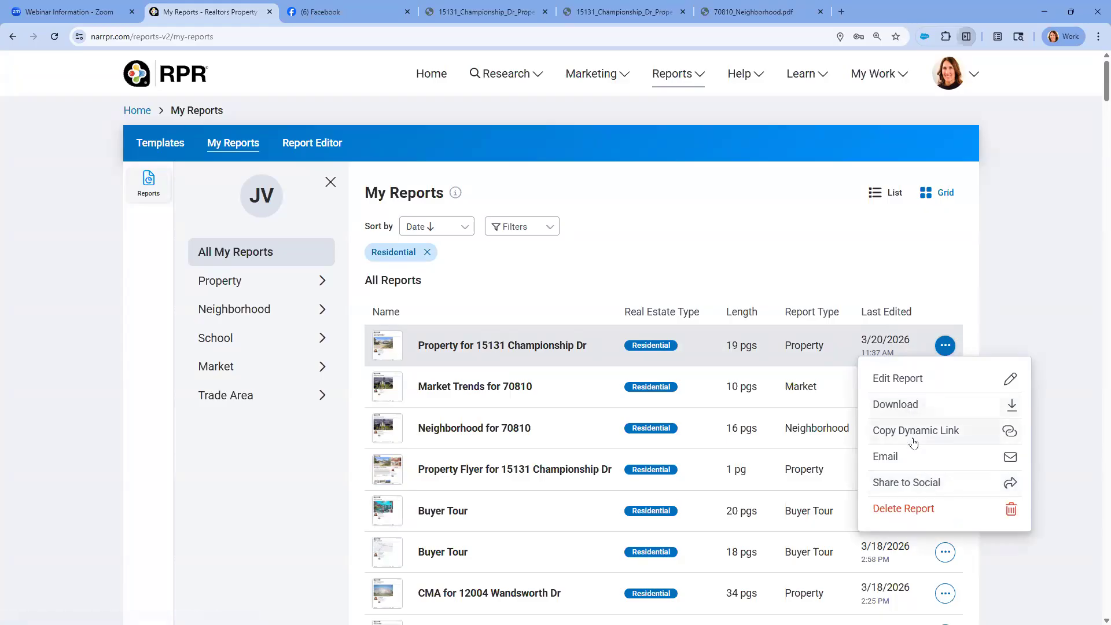
left_click(428, 78)
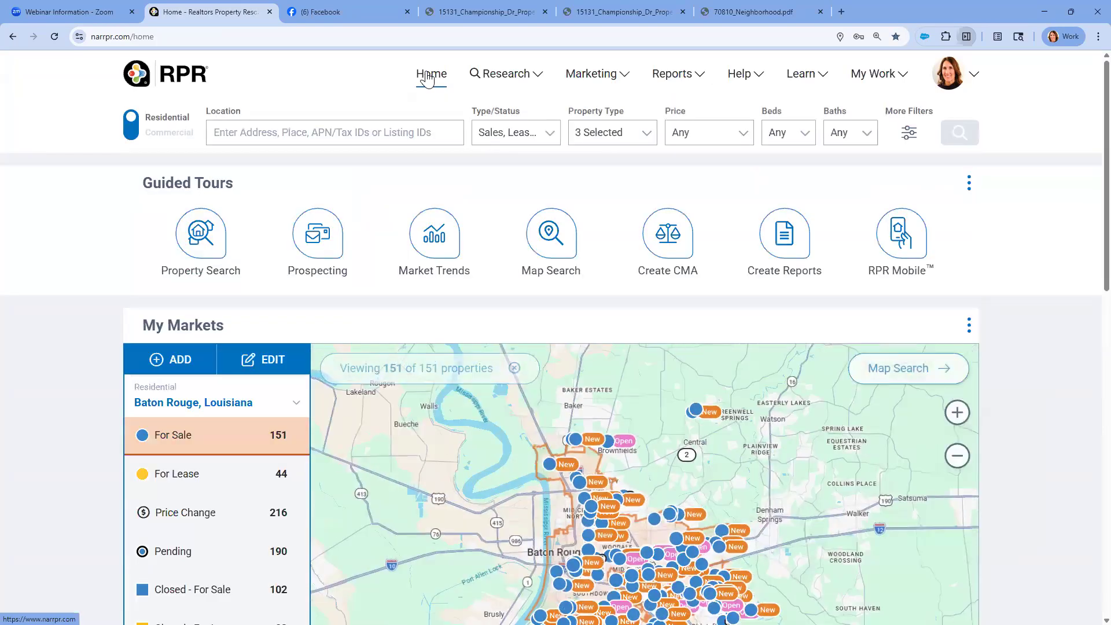
scroll(403, 128, "down", 3)
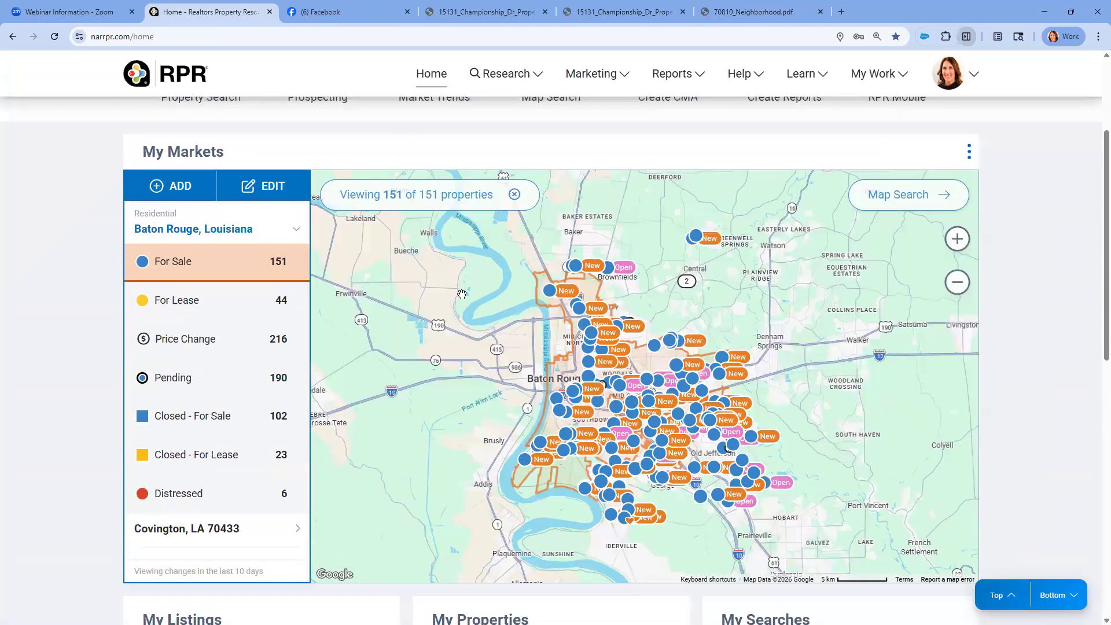
left_click(625, 527)
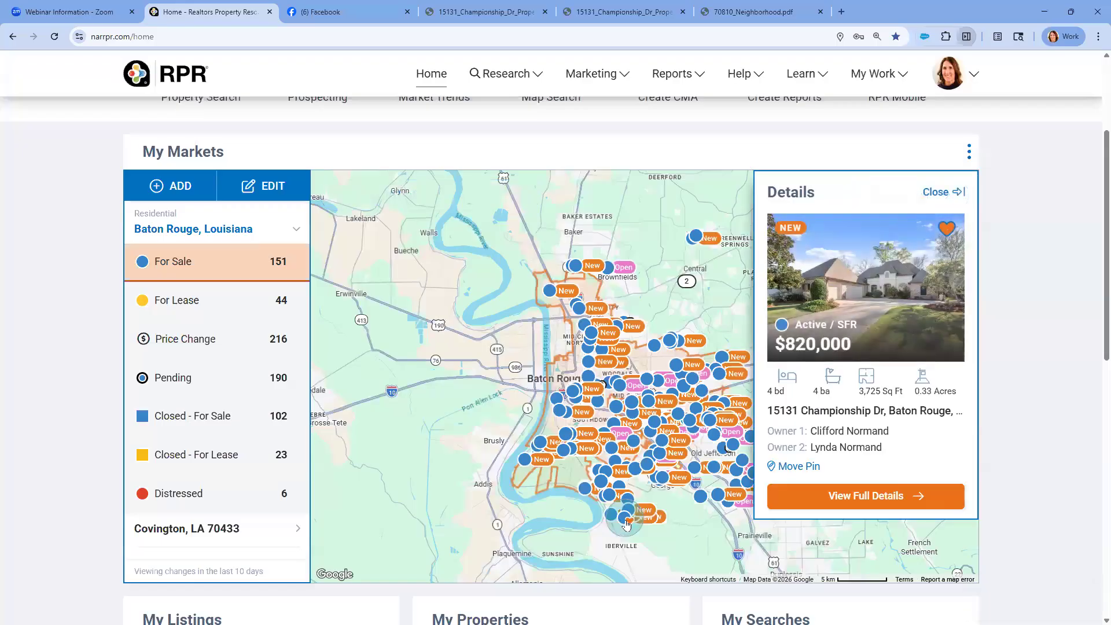
left_click(856, 496)
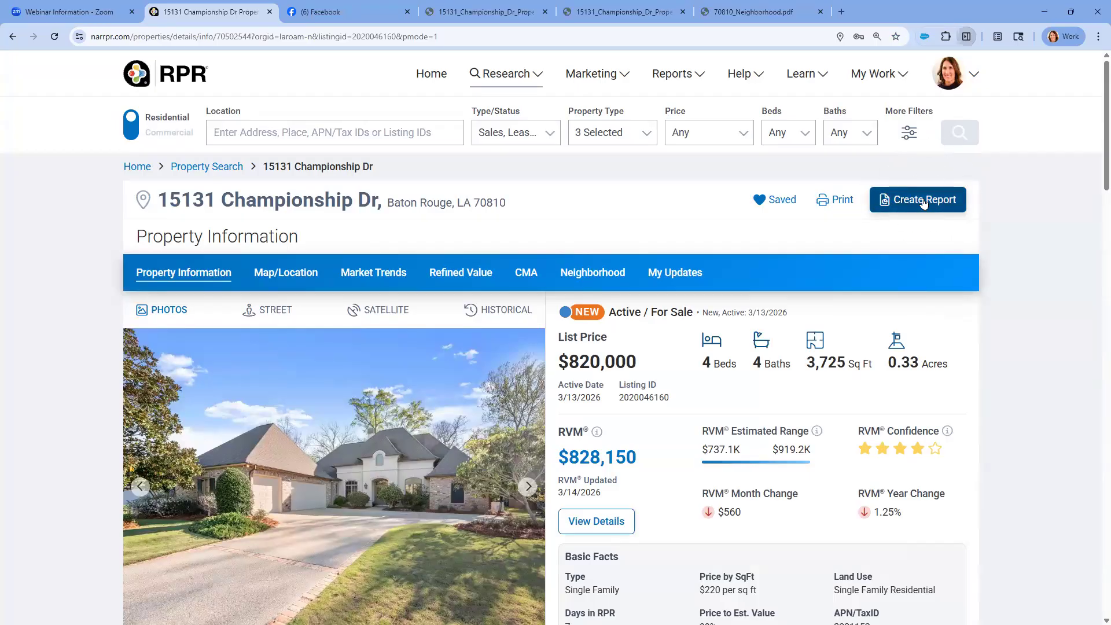
Create a report for the property from the Property Flyer Template with its default title and look over the flyer
left_click(923, 201)
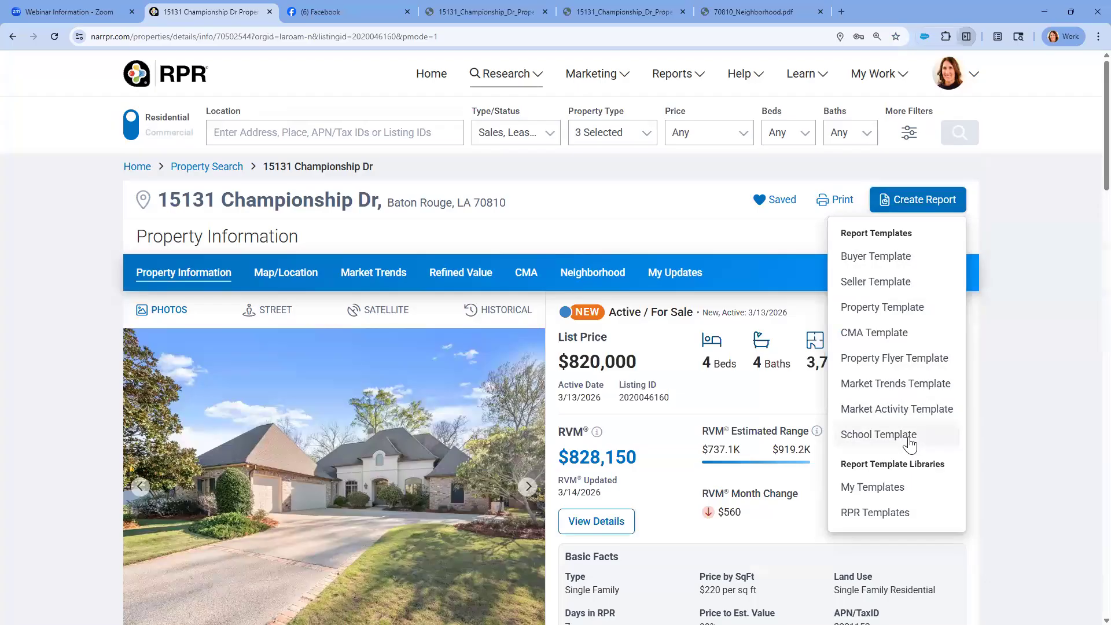
left_click(897, 368)
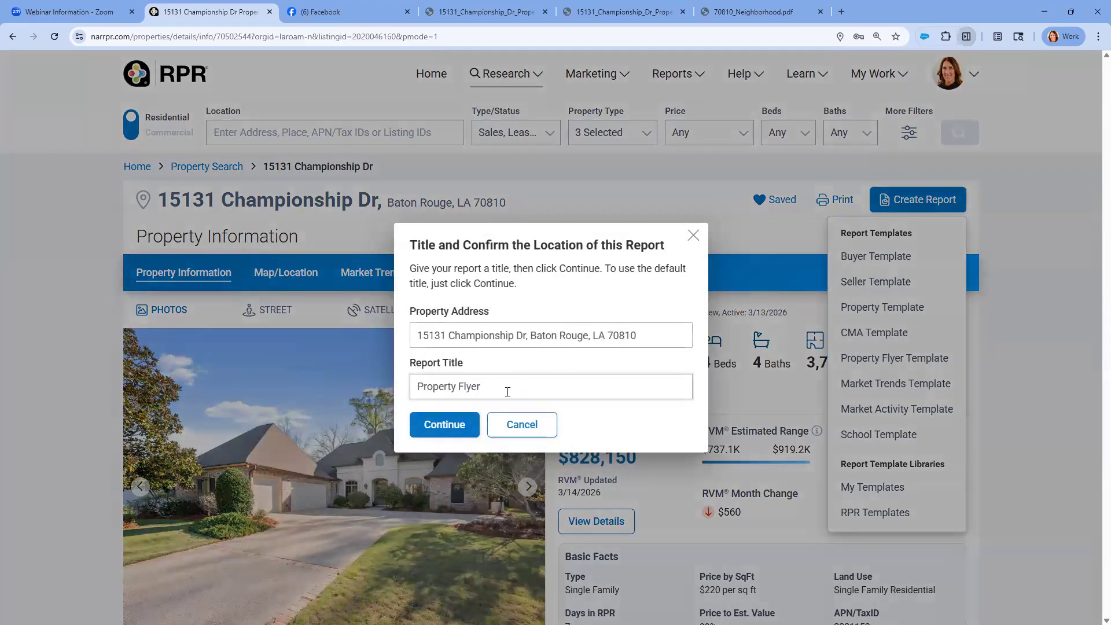
left_click(444, 424)
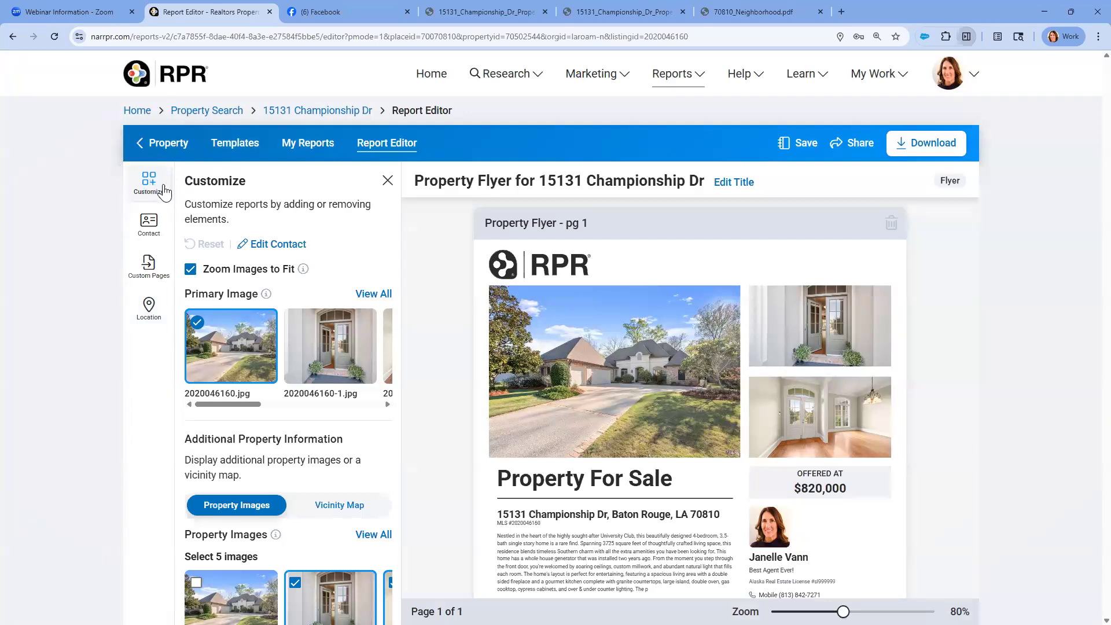
scroll(648, 277, "down", 2)
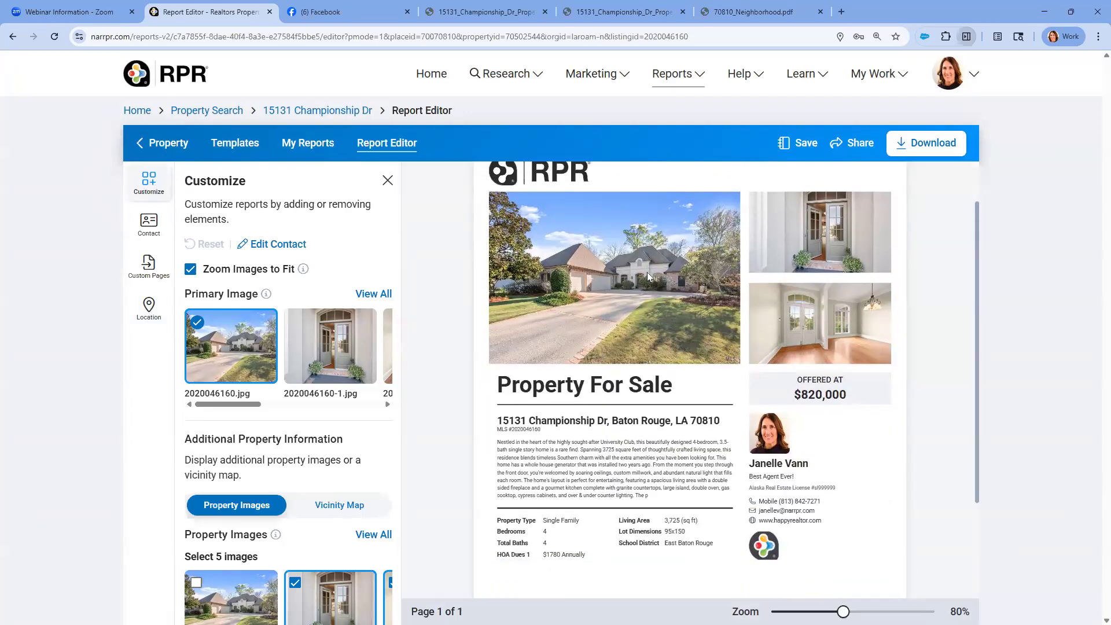
left_click(859, 145)
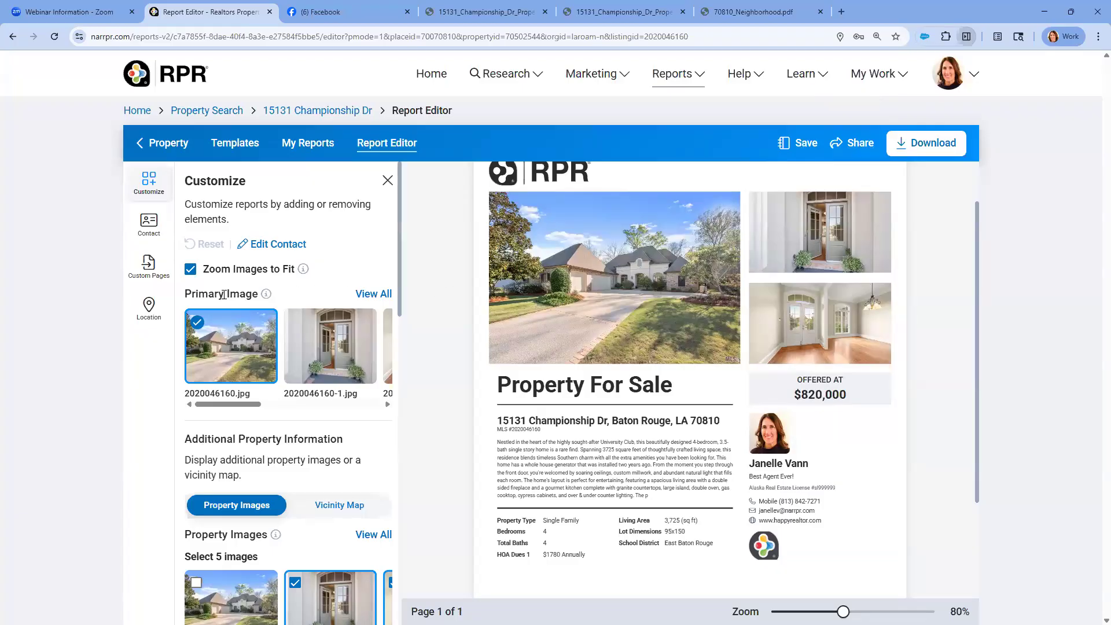
left_click(363, 294)
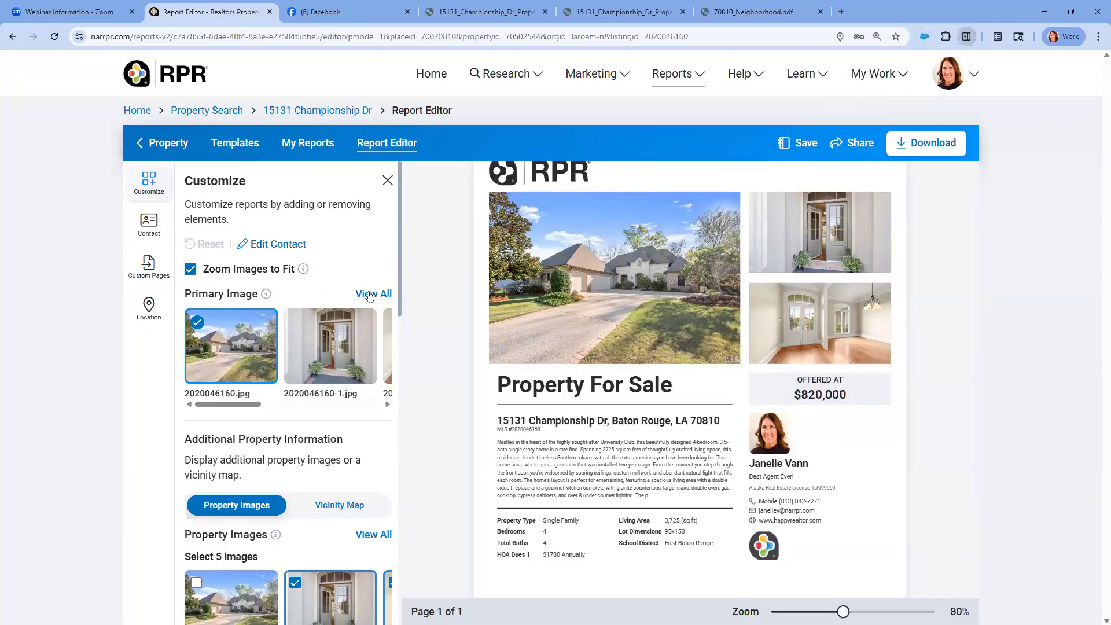
left_click(304, 257)
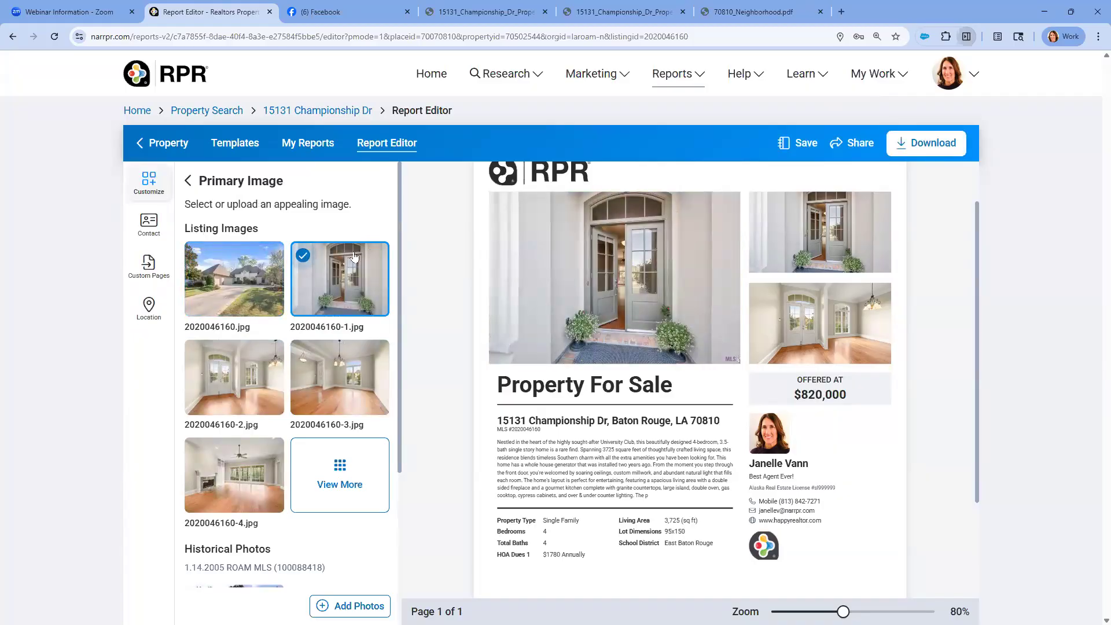
left_click(215, 259)
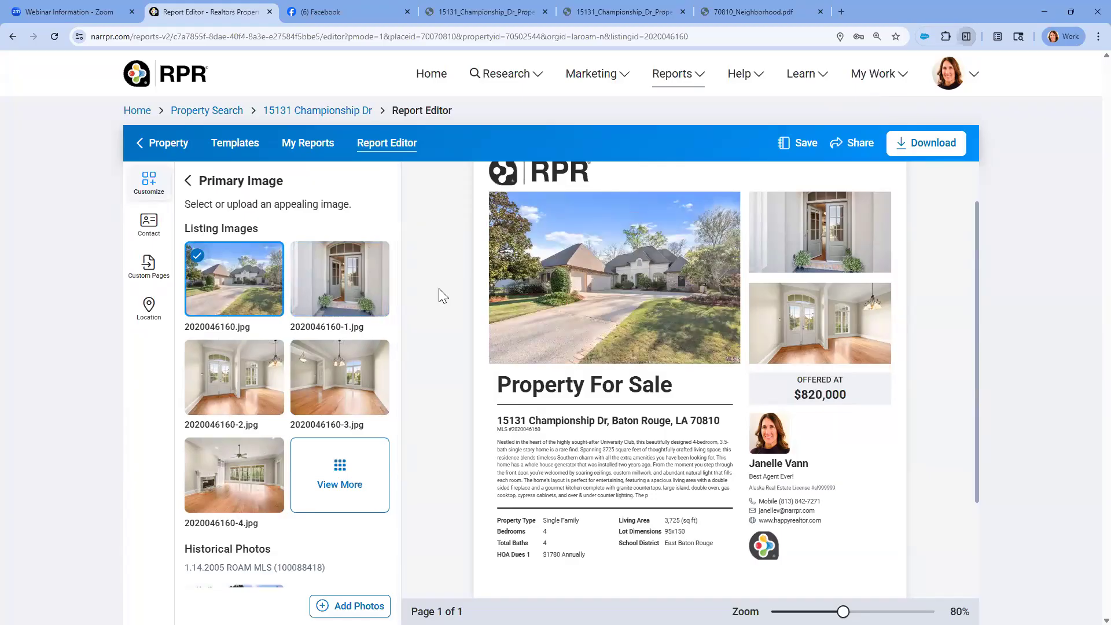
scroll(839, 257, "down", 1)
scroll(842, 301, "down", 1)
scroll(840, 306, "up", 3)
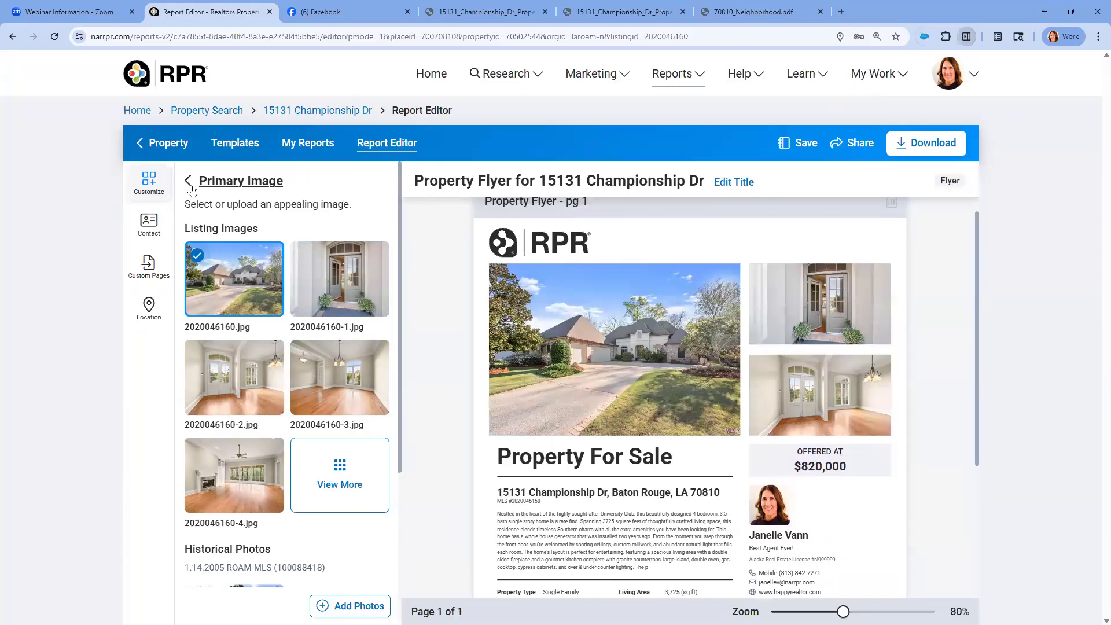
left_click(188, 182)
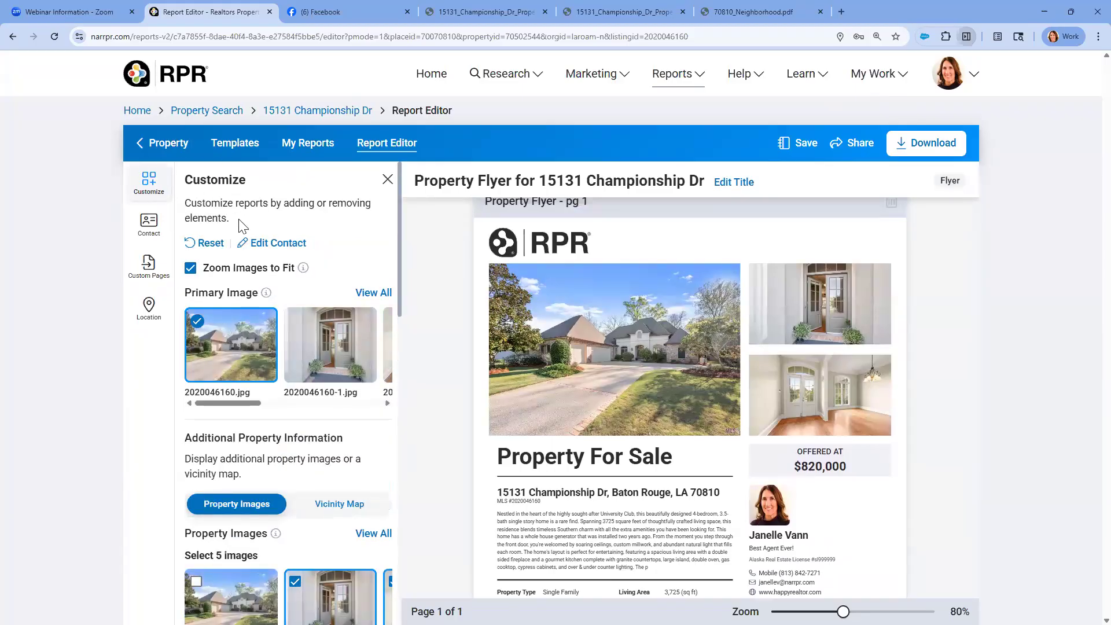
Open the flyer's full set of additional property images and clear all the selected thumbnail photos
scroll(246, 246, "down", 3)
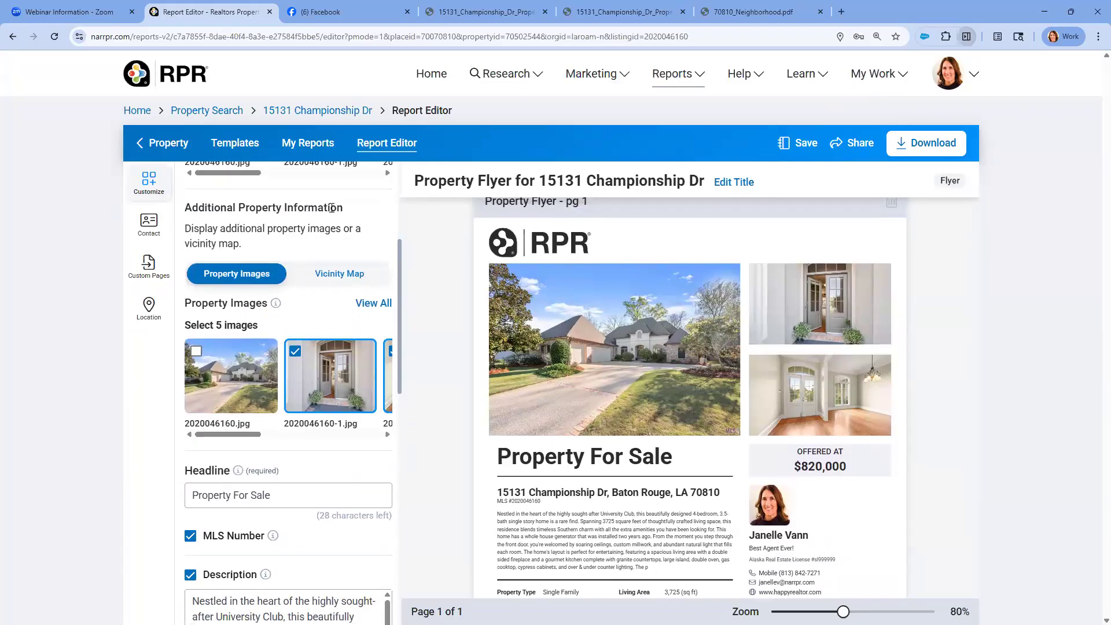
left_click(248, 277)
left_click(365, 305)
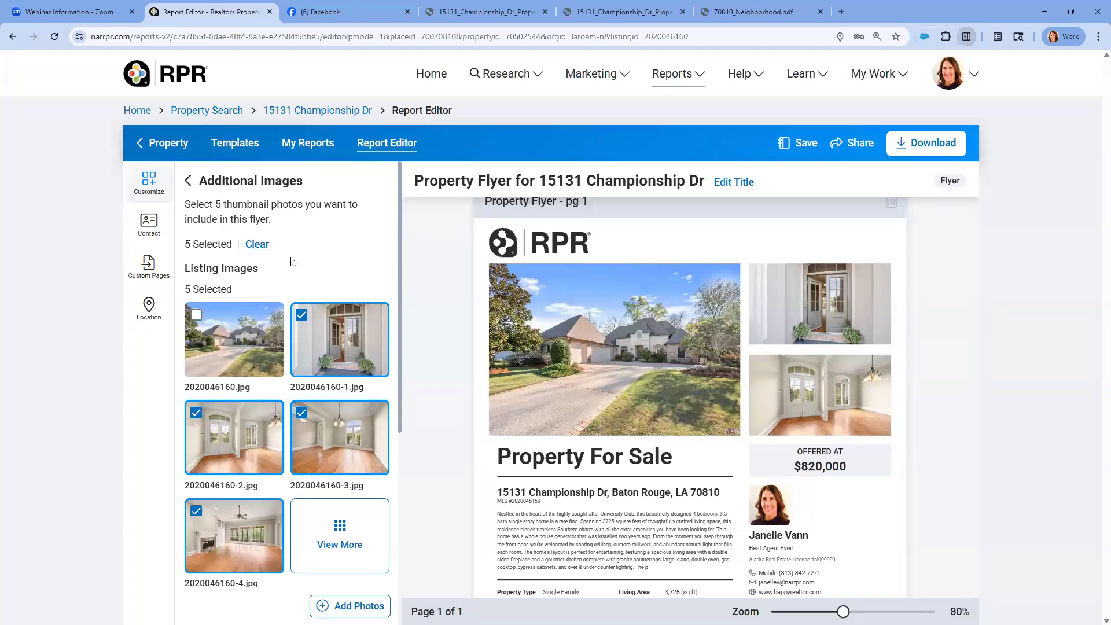
mouse_move(281, 439)
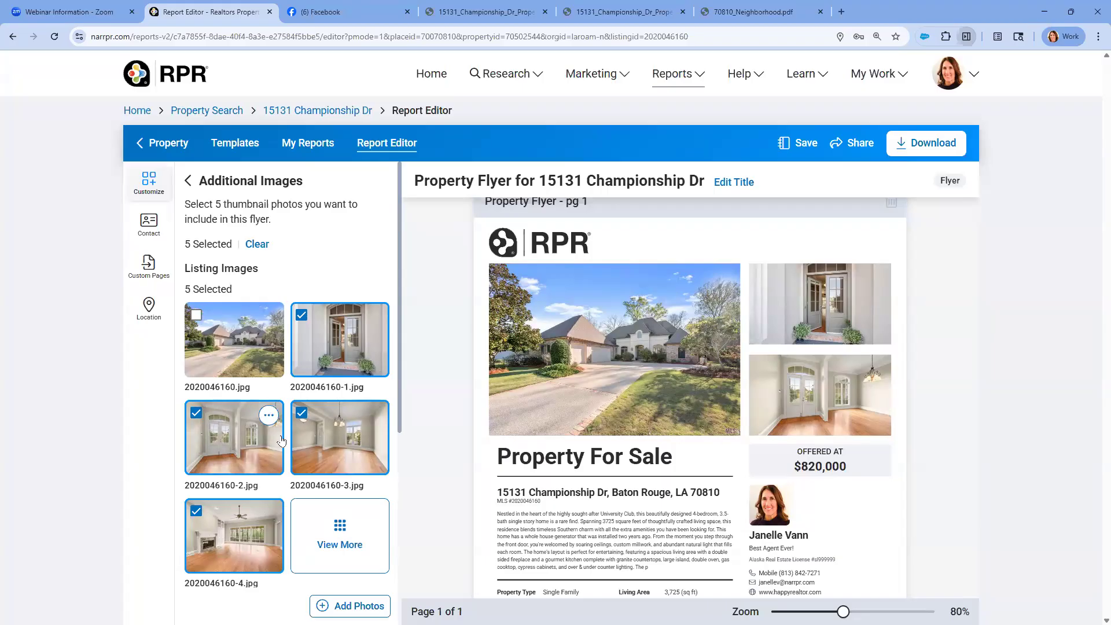
left_click(261, 246)
scroll(312, 358, "down", 2)
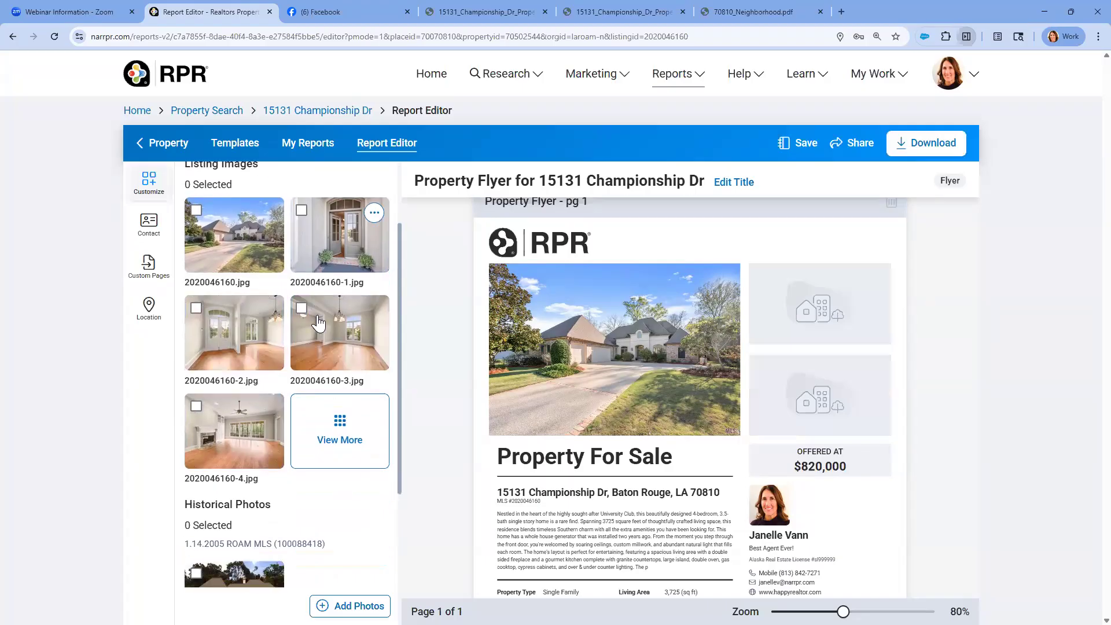
left_click(335, 414)
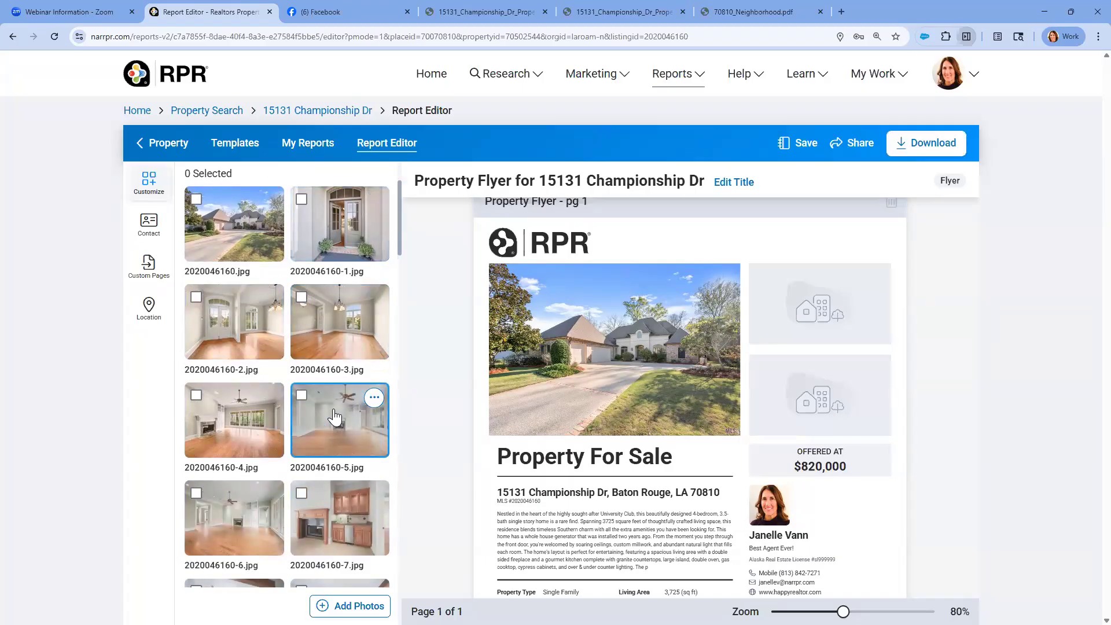
scroll(700, 380, "down", 3)
scroll(701, 376, "up", 3)
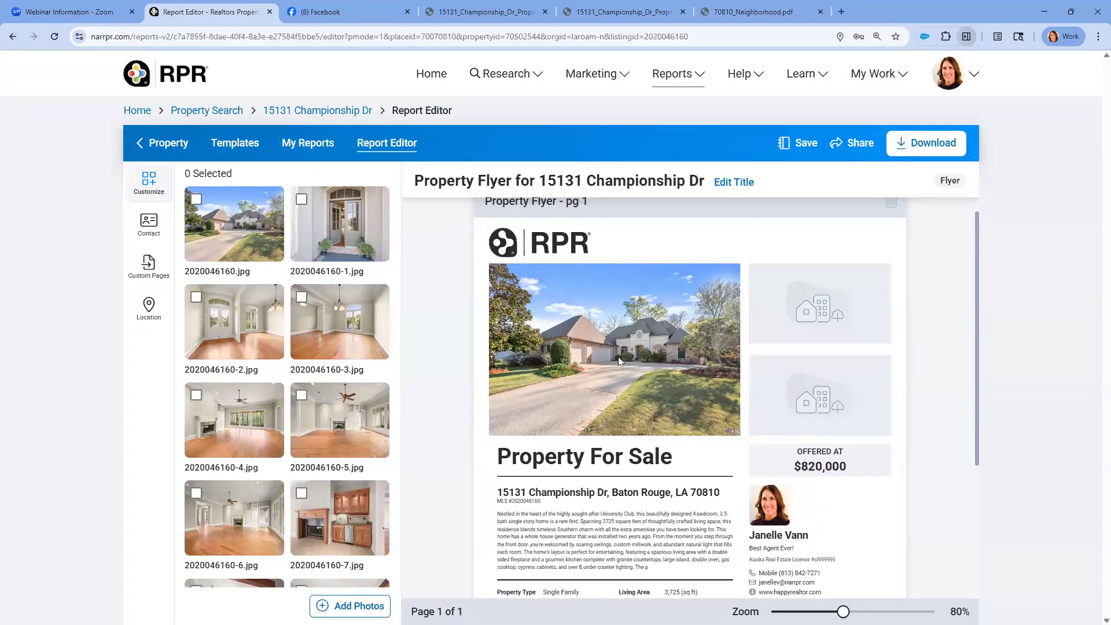
scroll(619, 357, "down", 4)
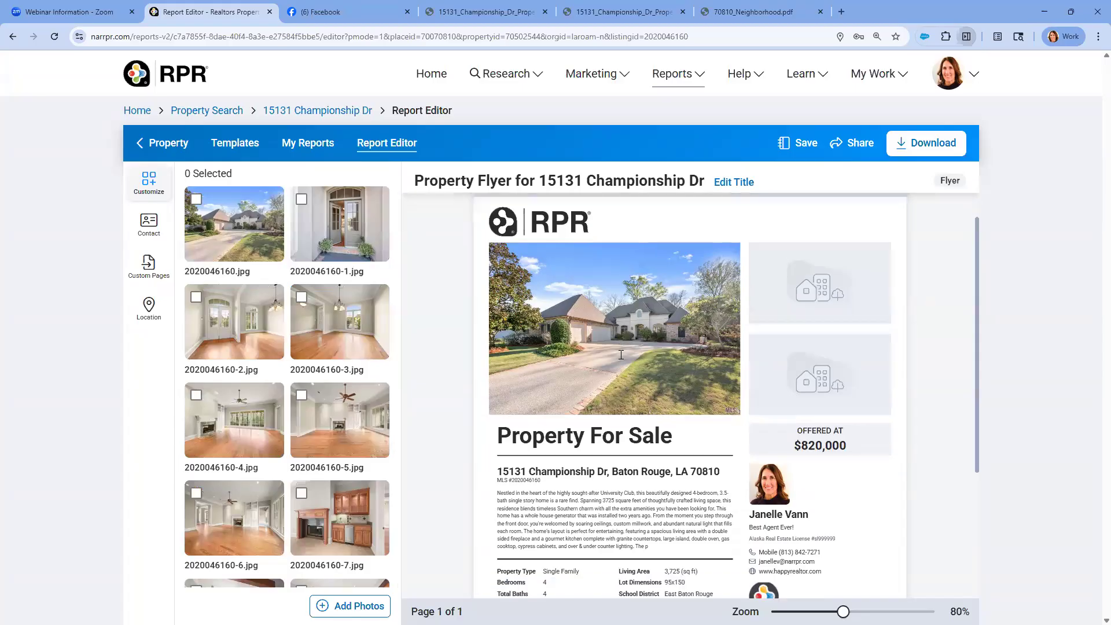
scroll(292, 408, "down", 4)
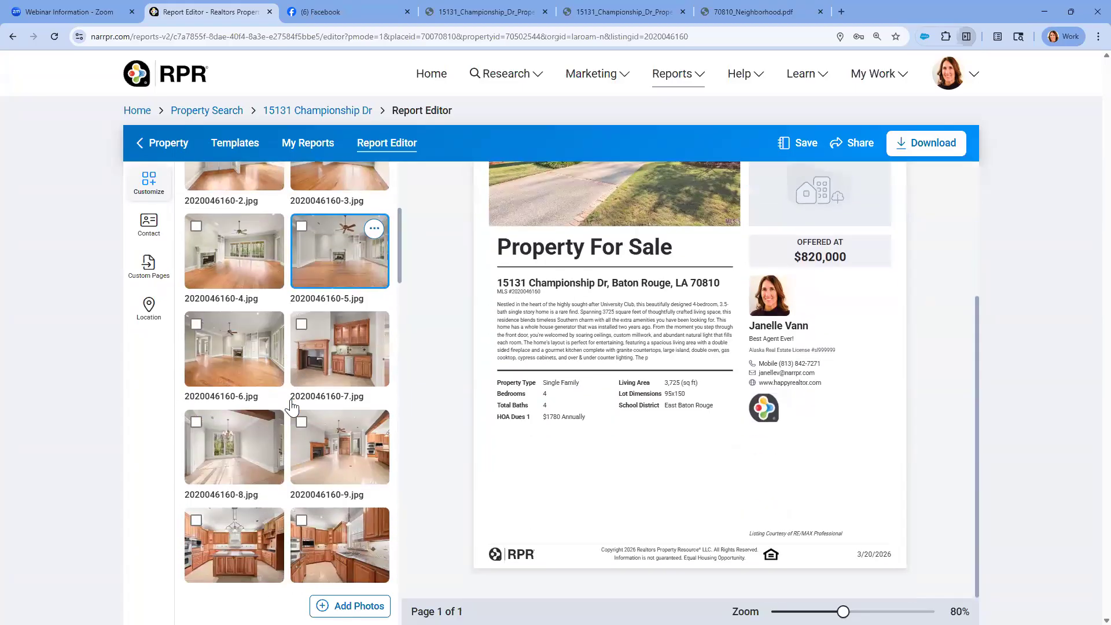
left_click(196, 459)
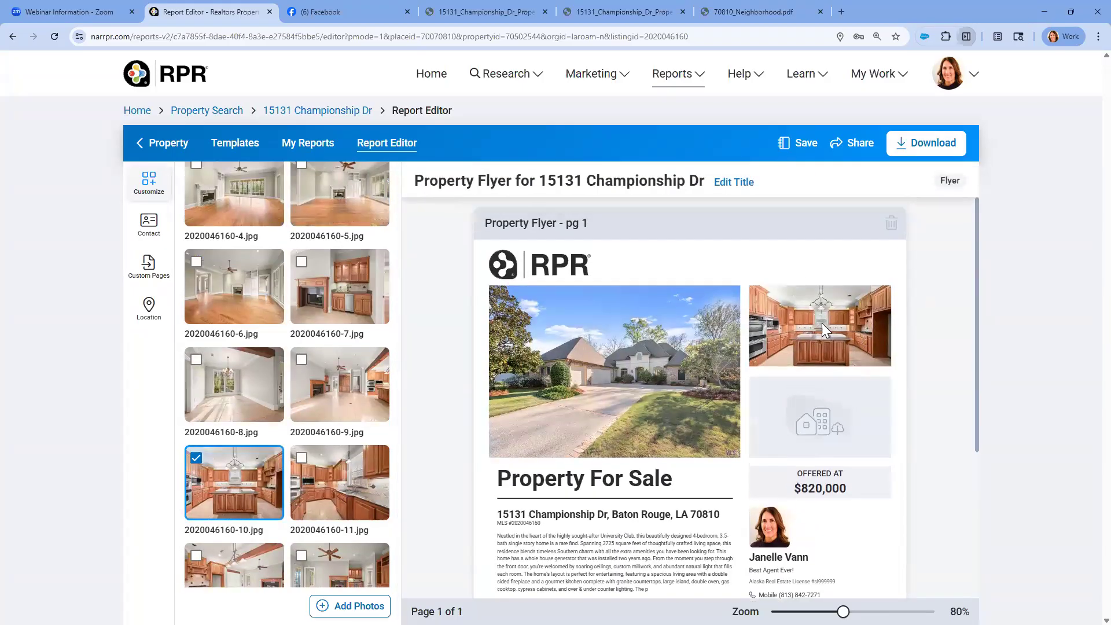
scroll(822, 329, "down", 4)
scroll(318, 368, "down", 2)
scroll(317, 368, "down", 6)
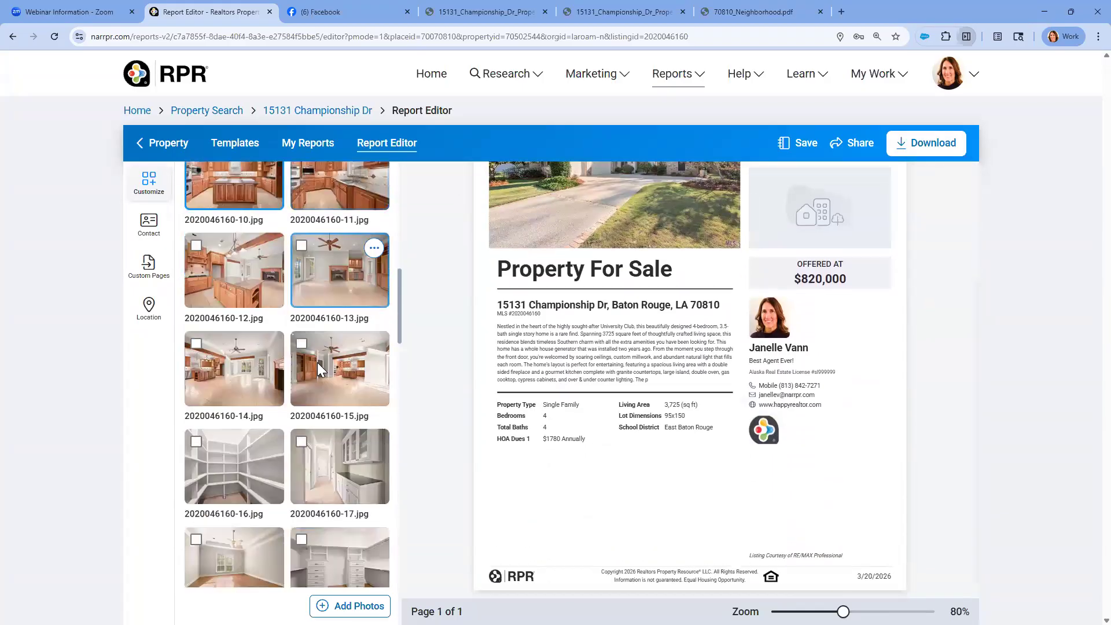
left_click(303, 388)
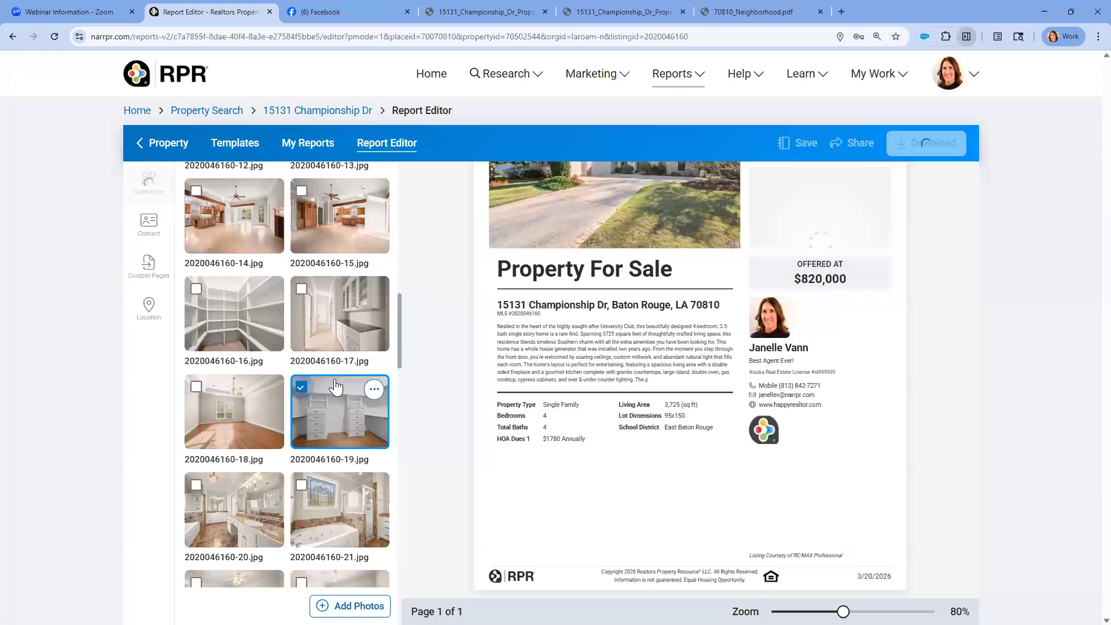
scroll(352, 311, "down", 3)
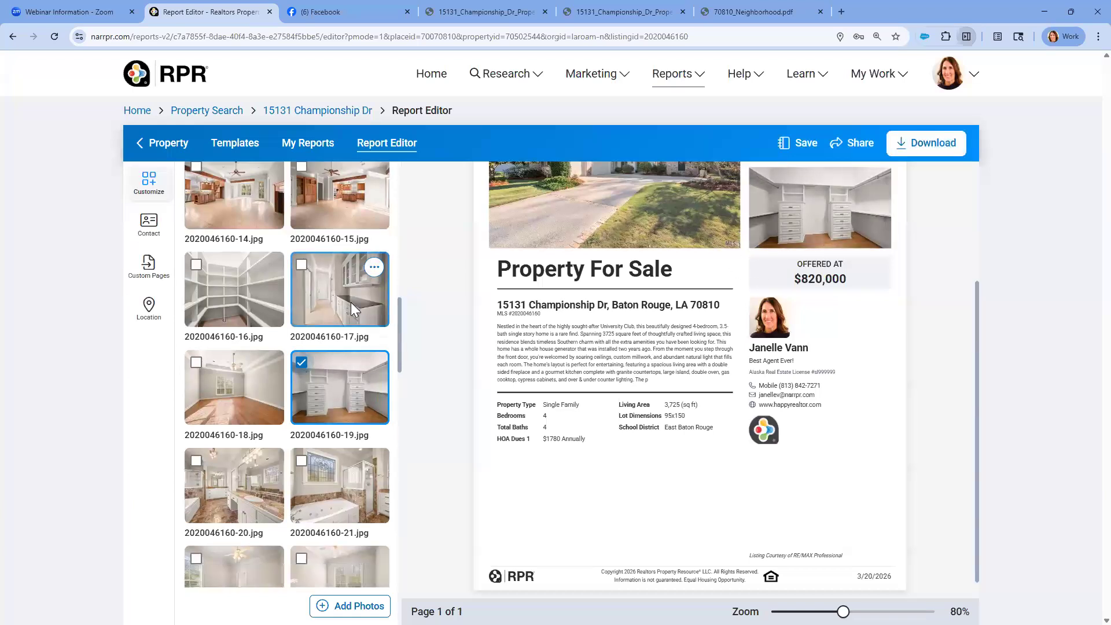
left_click(197, 312)
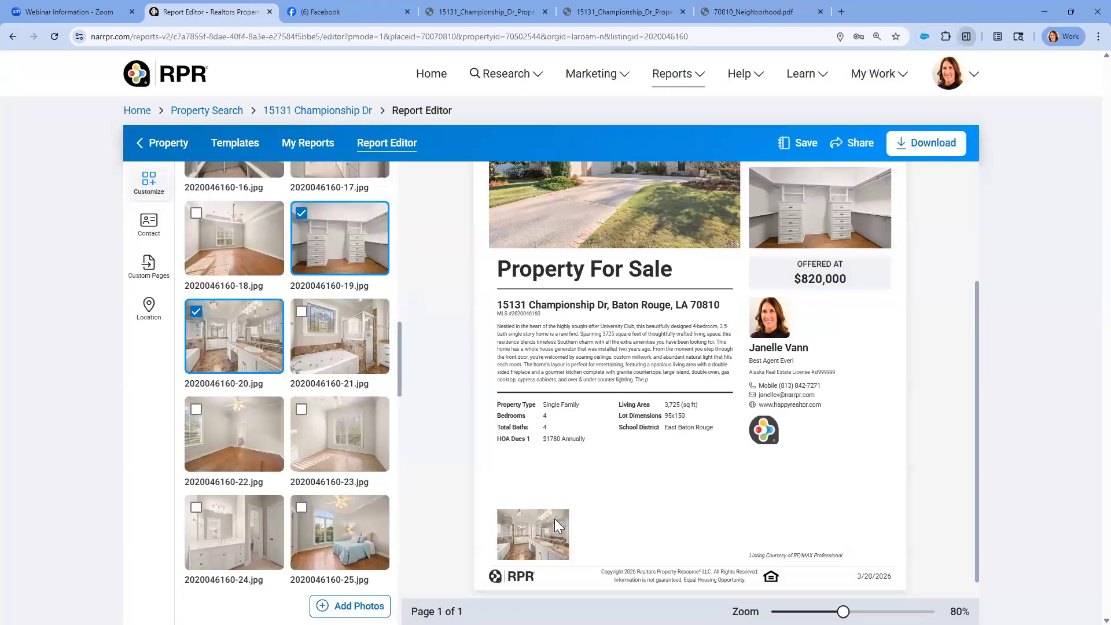
scroll(350, 404, "down", 4)
scroll(350, 402, "down", 6)
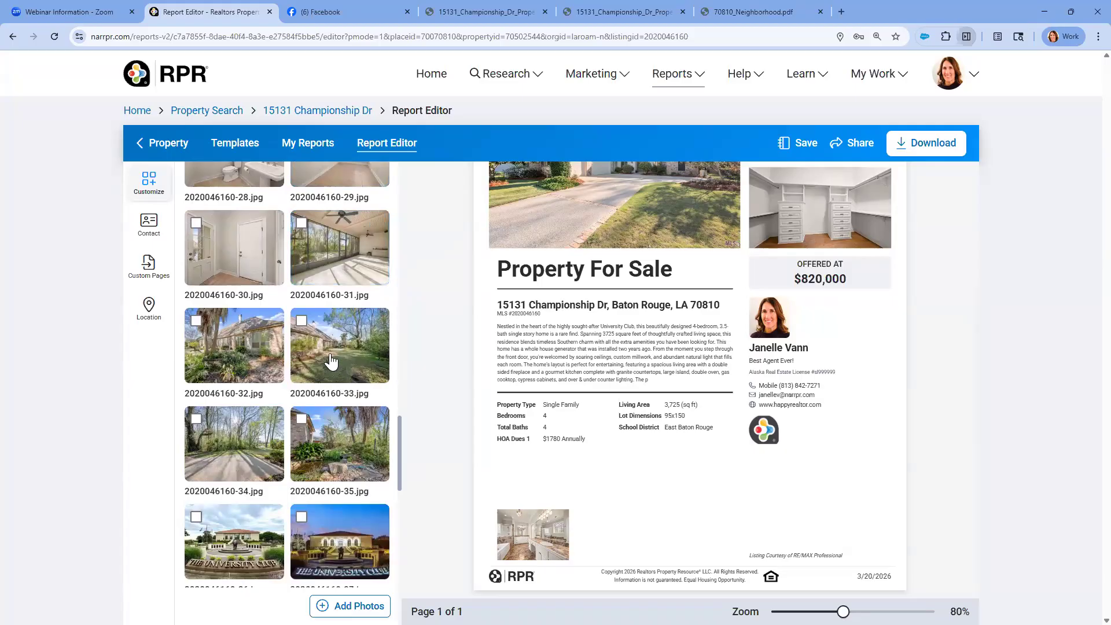
left_click(301, 322)
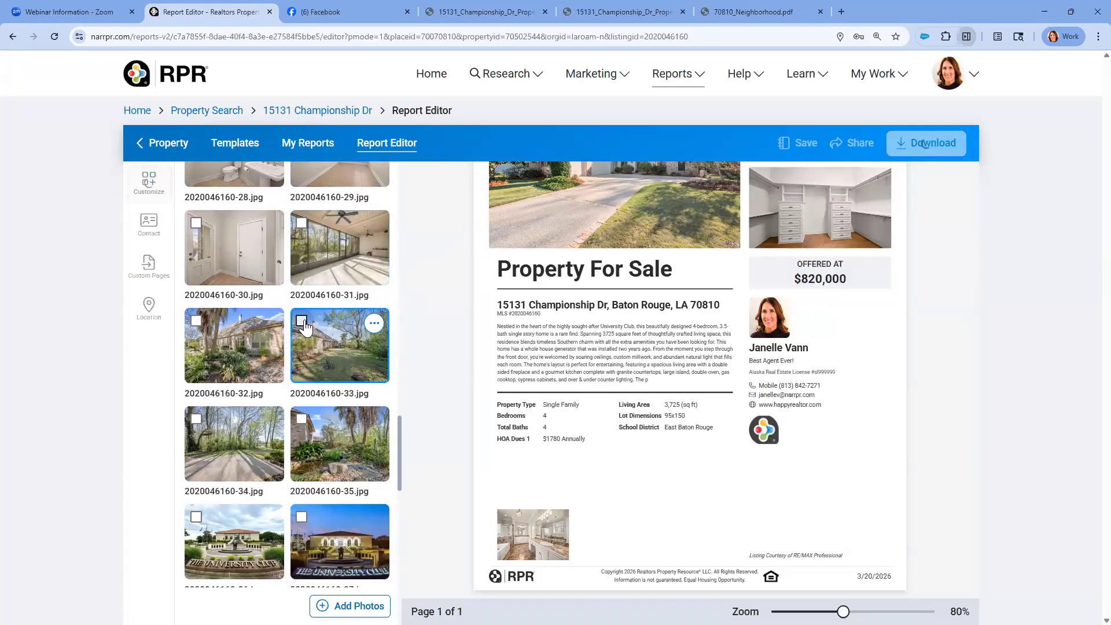
left_click(301, 517)
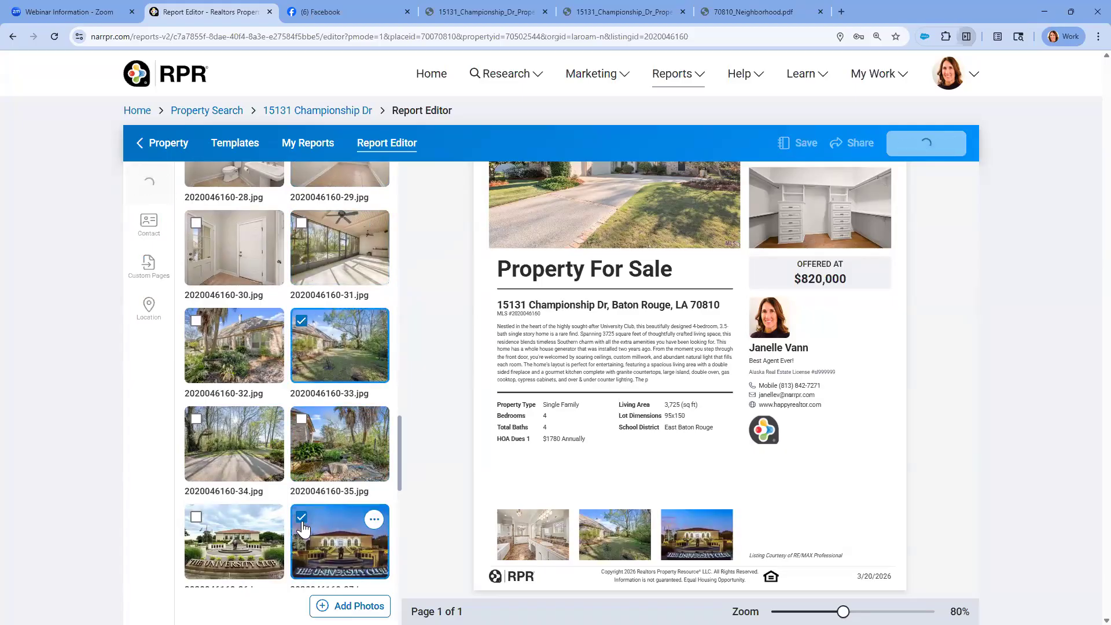
Check the full flyer preview with its new photos and save the flyer as a draft
scroll(478, 472, "down", 1)
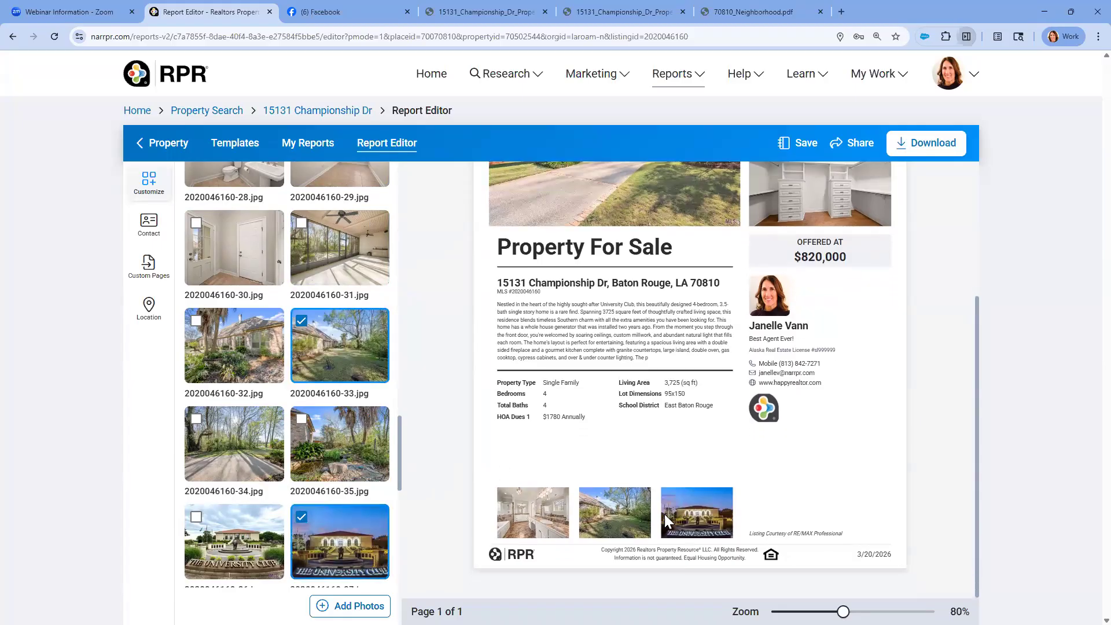
left_click(708, 509)
scroll(708, 509, "up", 4)
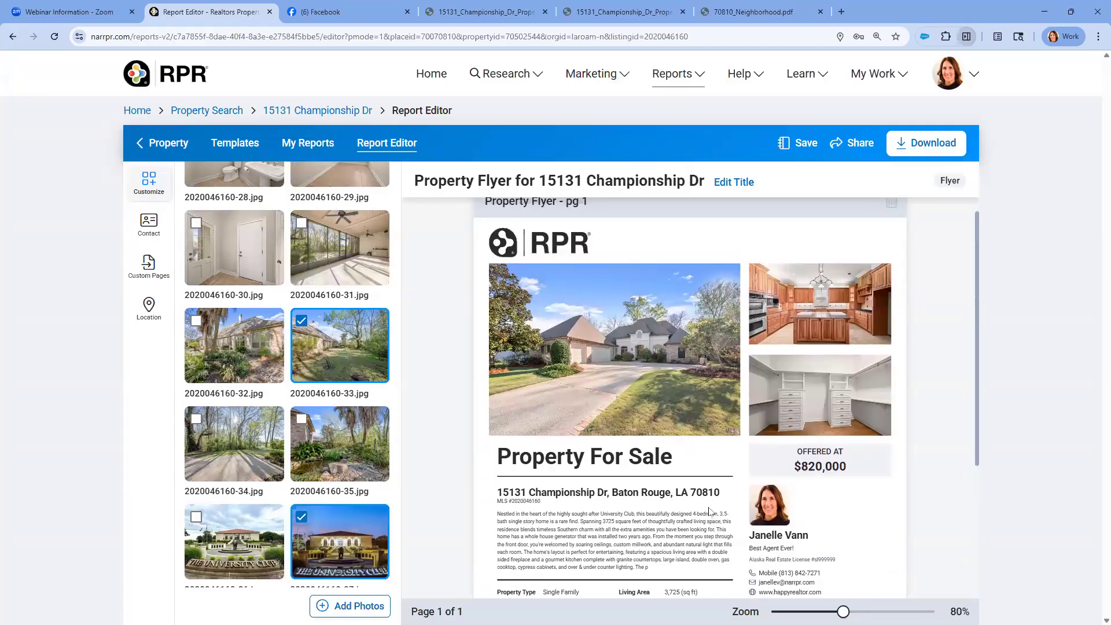
scroll(709, 511, "down", 3)
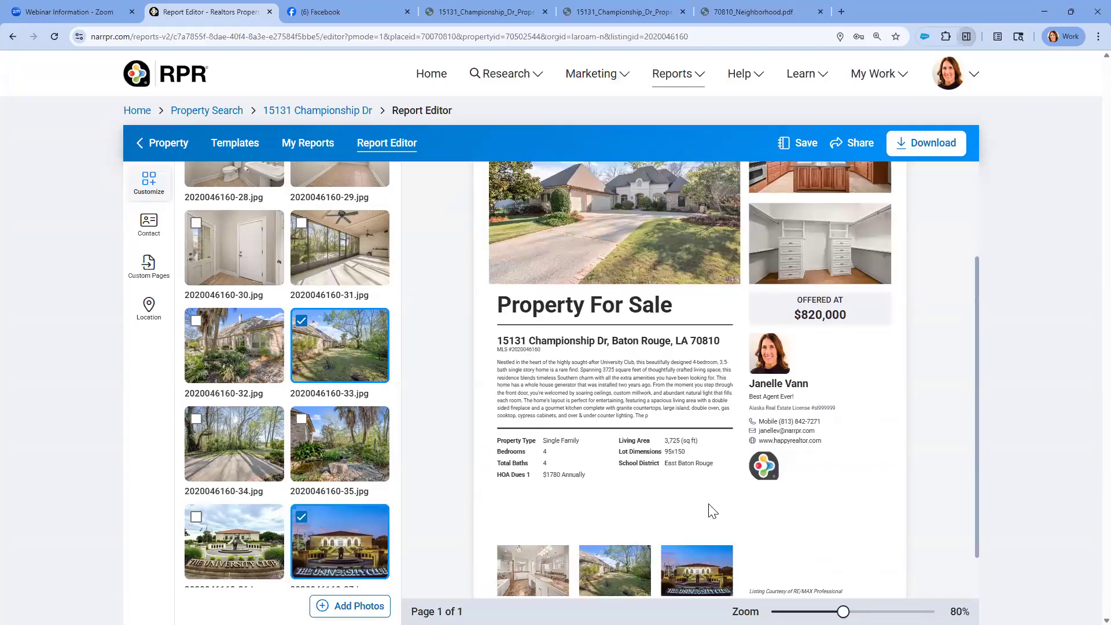
scroll(712, 512, "up", 2)
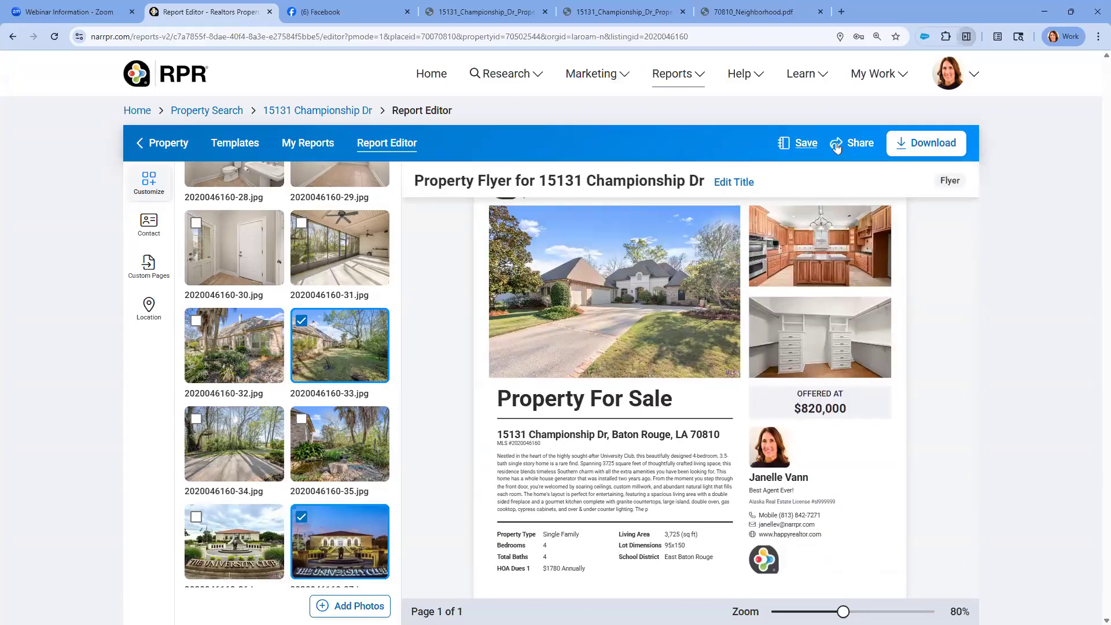
left_click(797, 142)
left_click(746, 177)
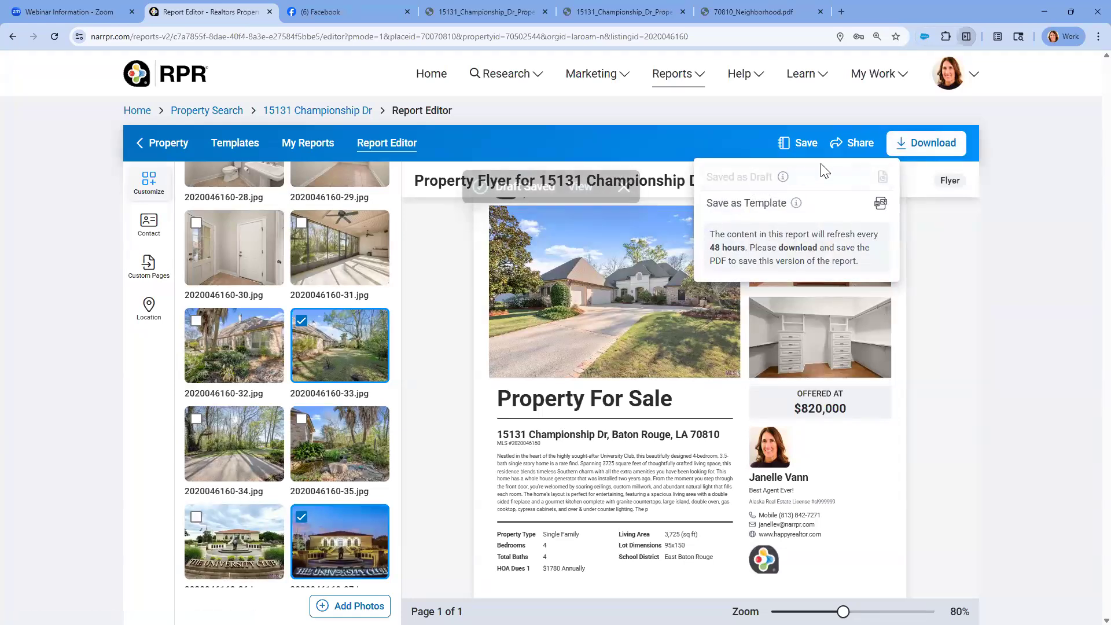
Copy the flyer's dynamic link and publish it in a new Facebook post
left_click(859, 144)
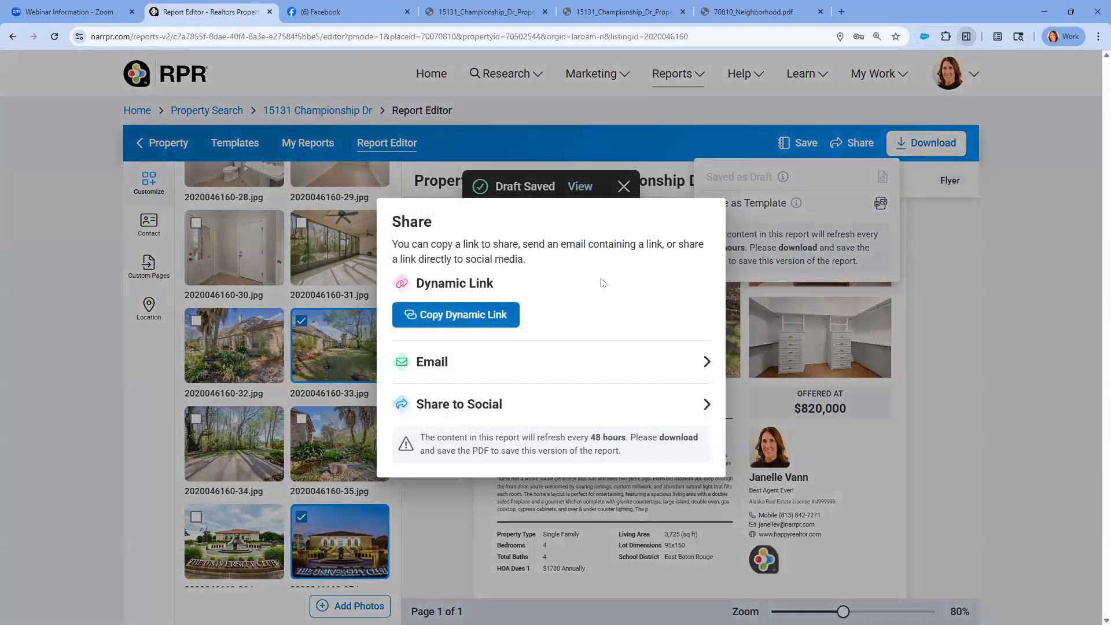
left_click(486, 315)
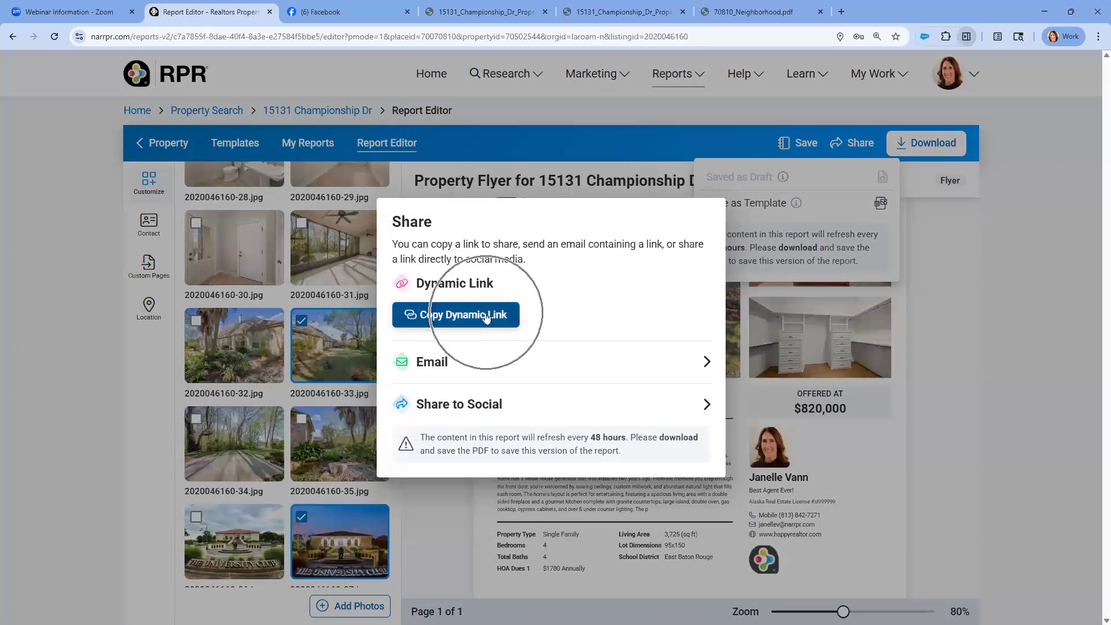
left_click(342, 10)
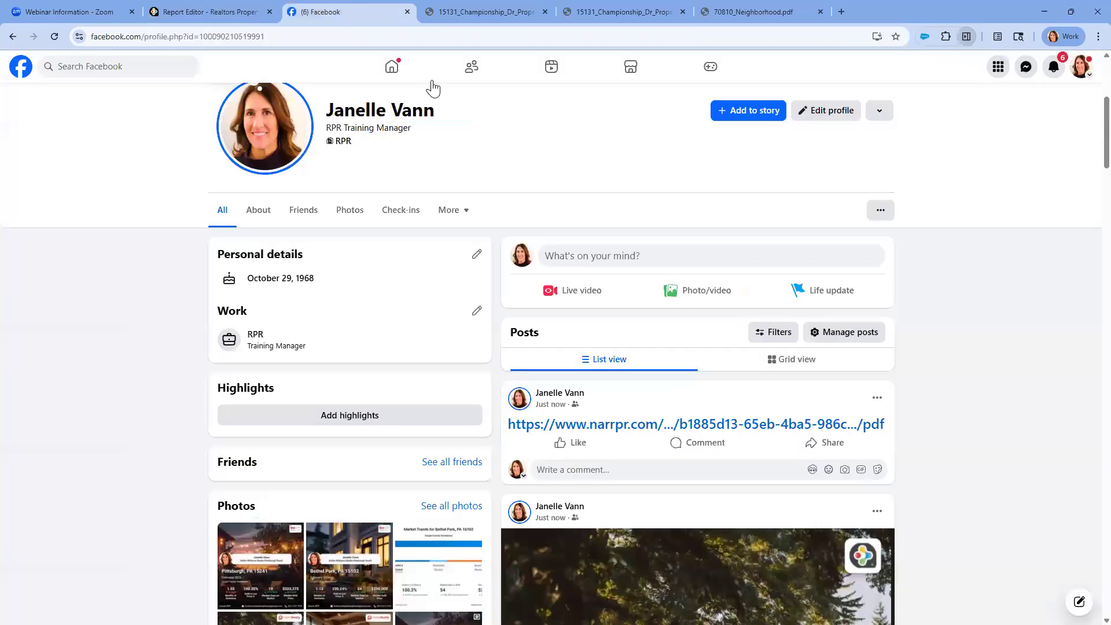
left_click(553, 255)
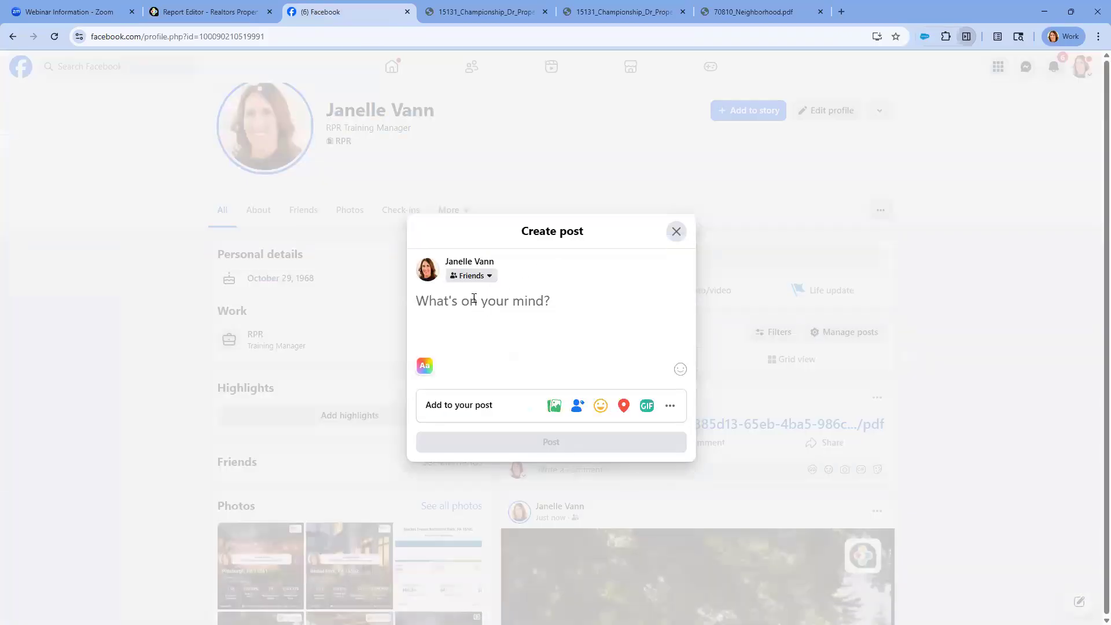
right_click(480, 302)
left_click(502, 428)
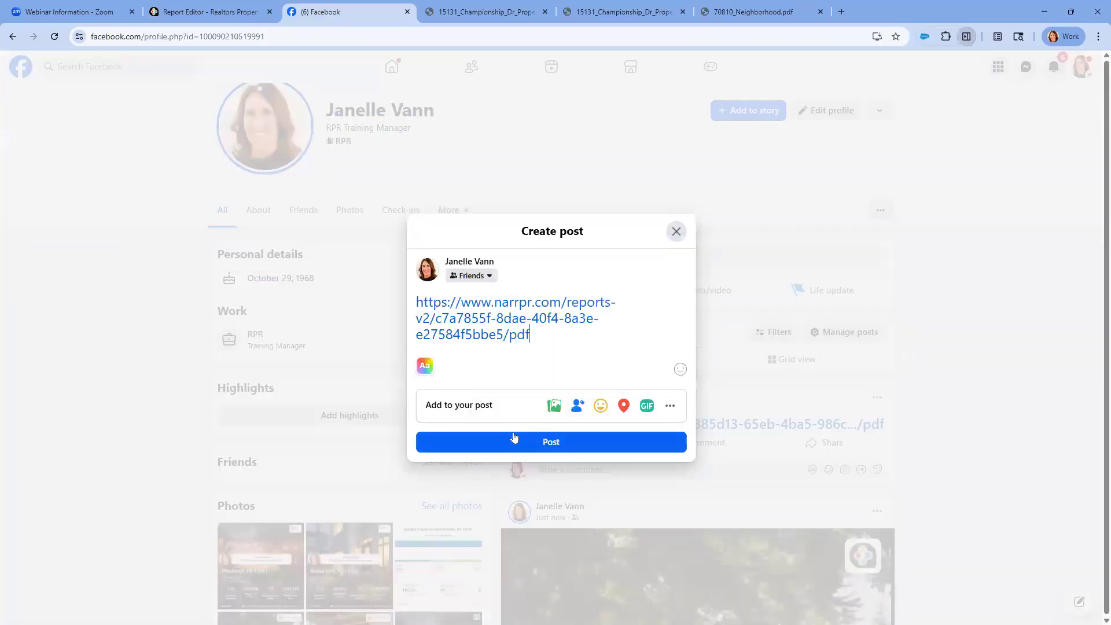
left_click(514, 437)
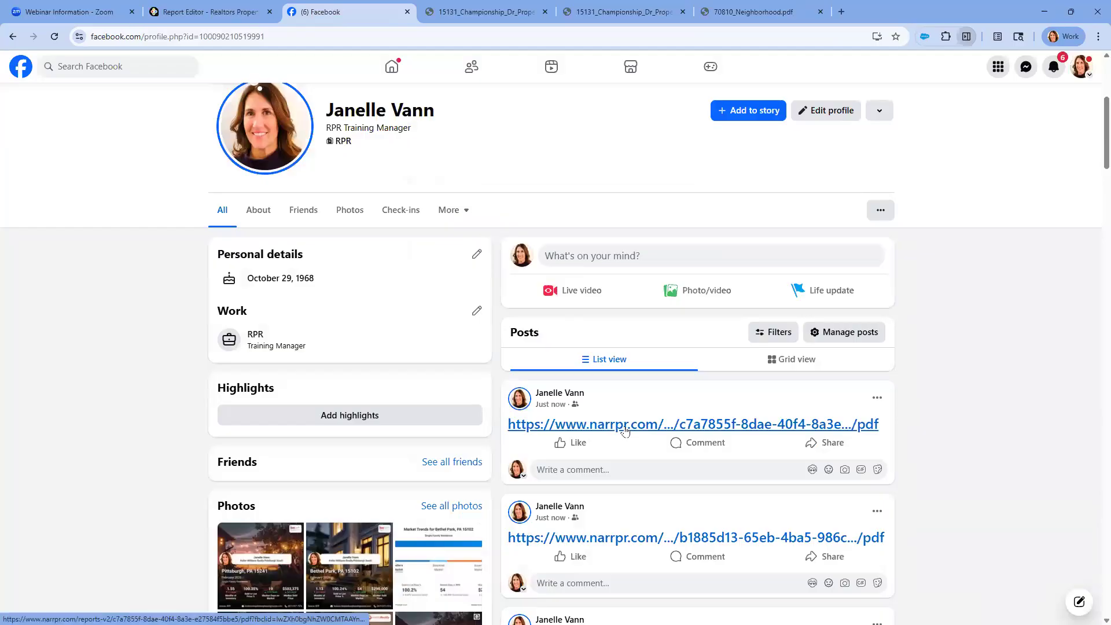
Open the flyer link from the new Facebook post and review the whole PDF
left_click(624, 425)
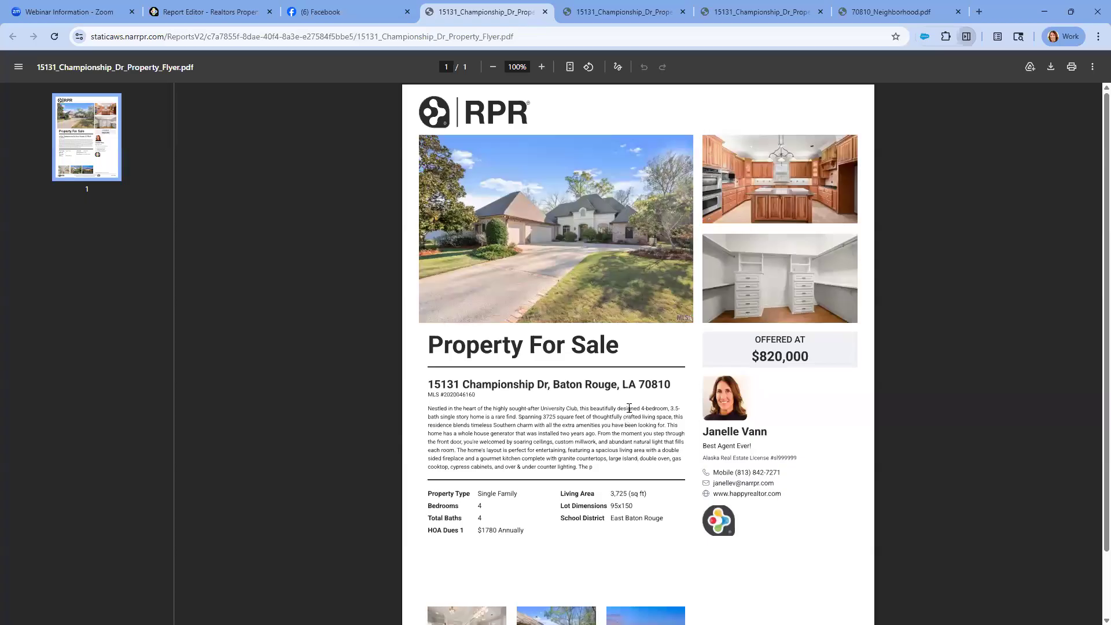
scroll(630, 409, "down", 3)
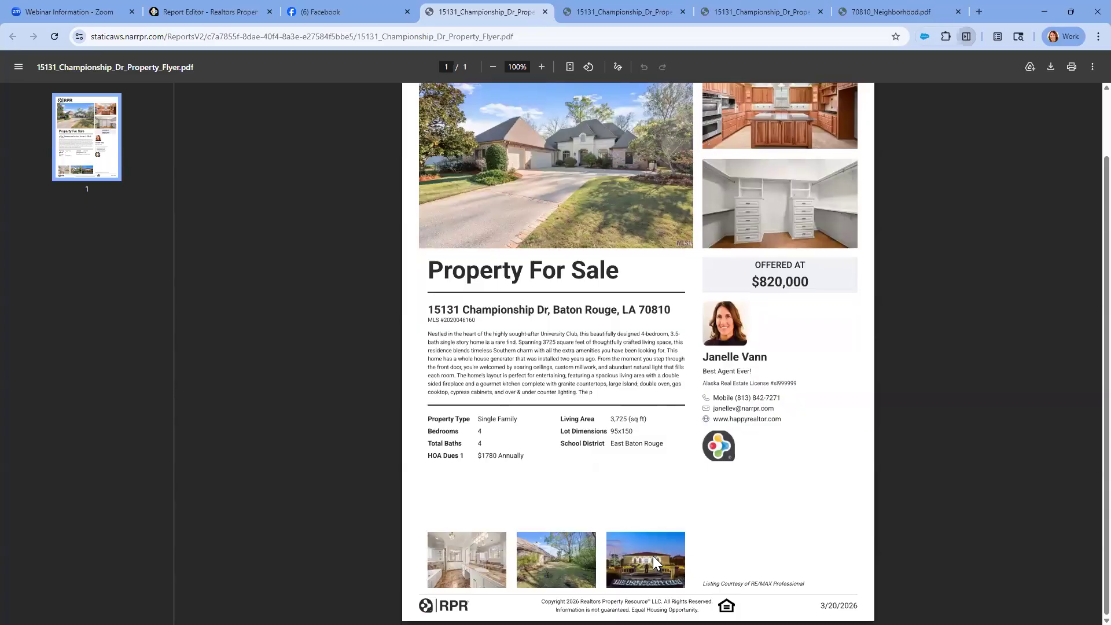
scroll(657, 513, "up", 2)
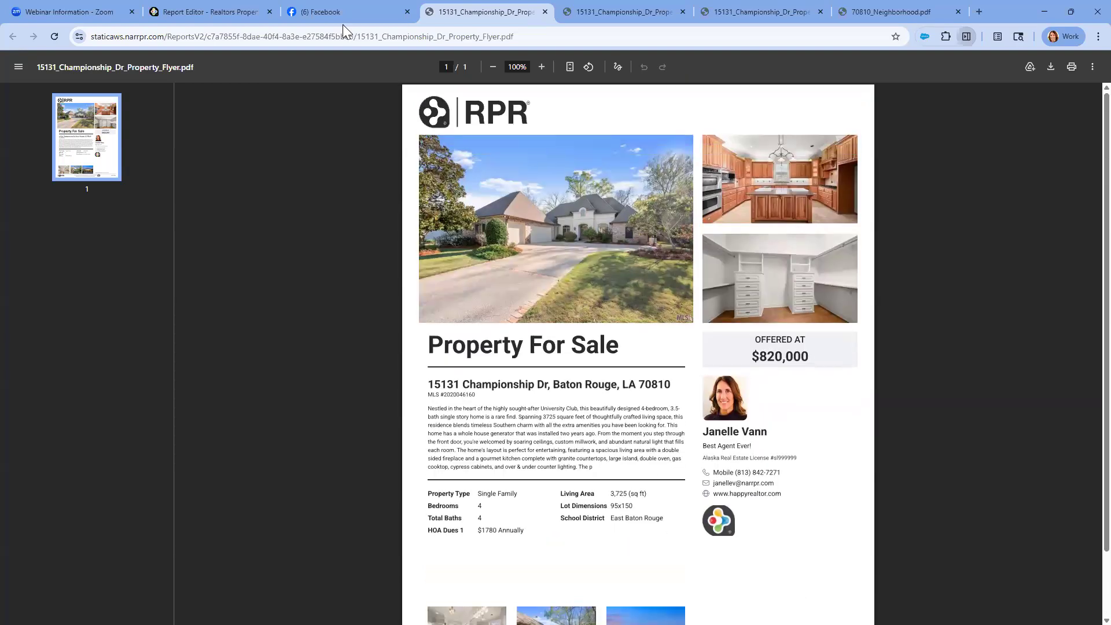
left_click(199, 10)
left_click(422, 74)
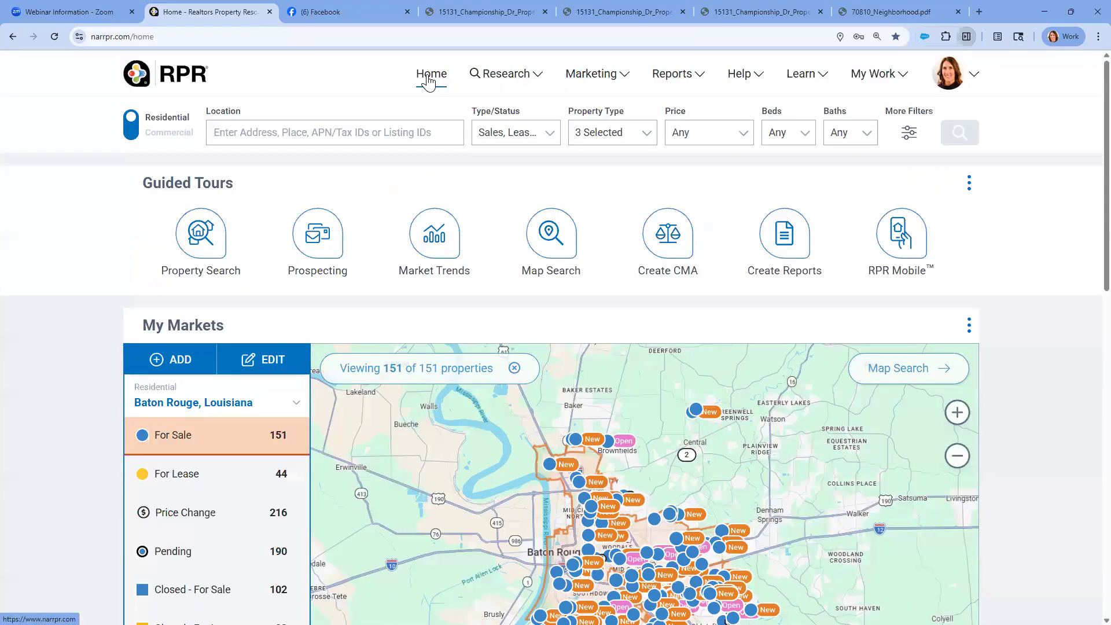
scroll(627, 523, "down", 3)
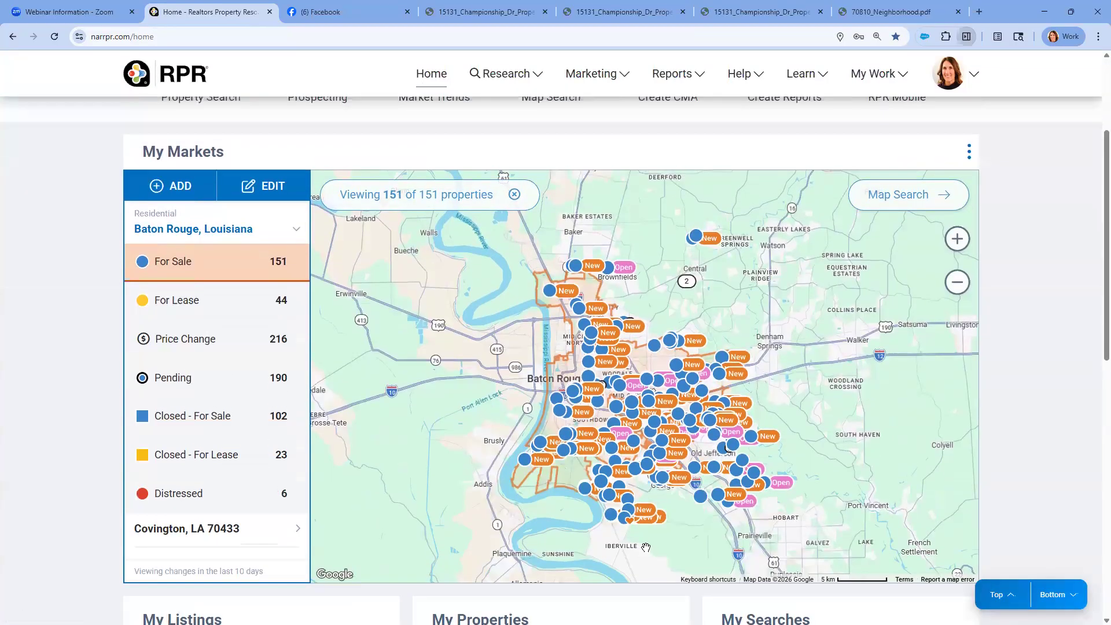
left_click(626, 523)
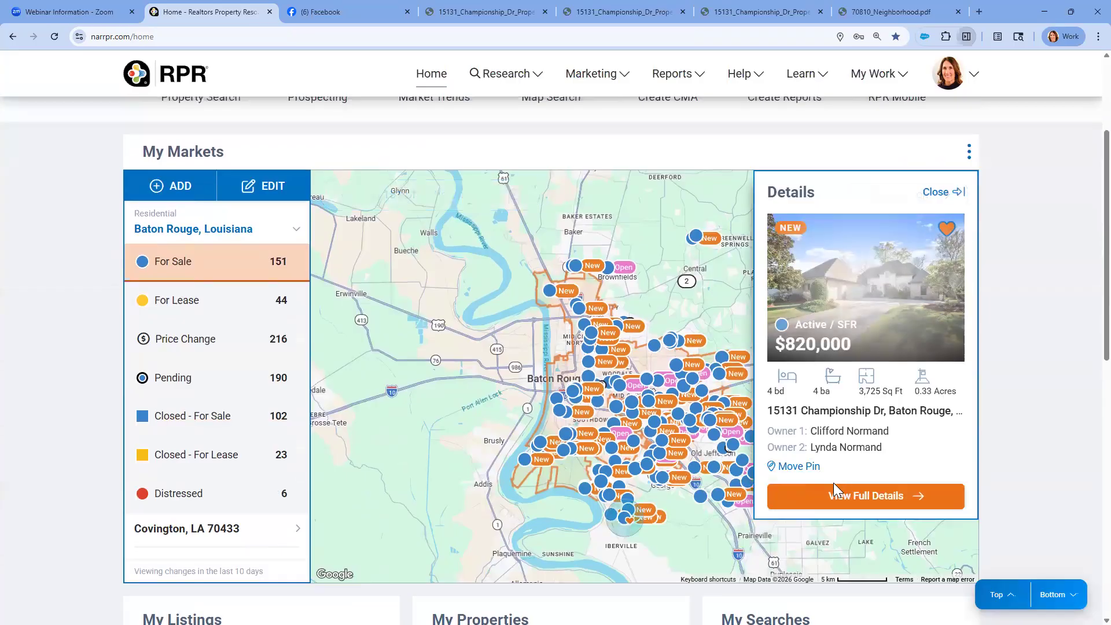
left_click(846, 498)
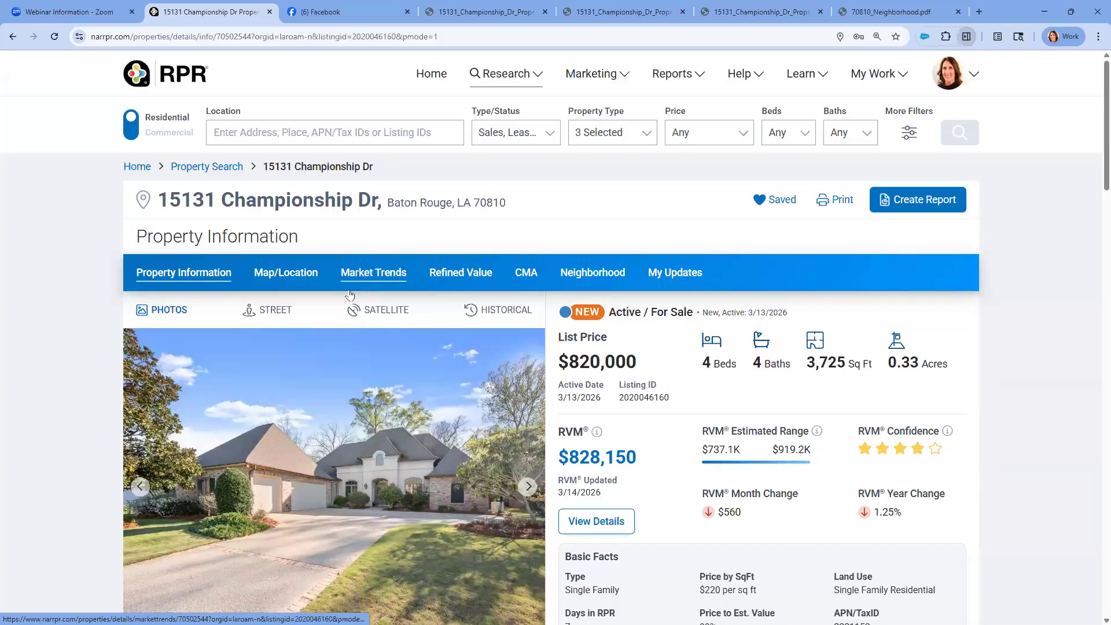
Open the property's Map/Location page and look over the map and its tools
scroll(467, 370, "down", 1)
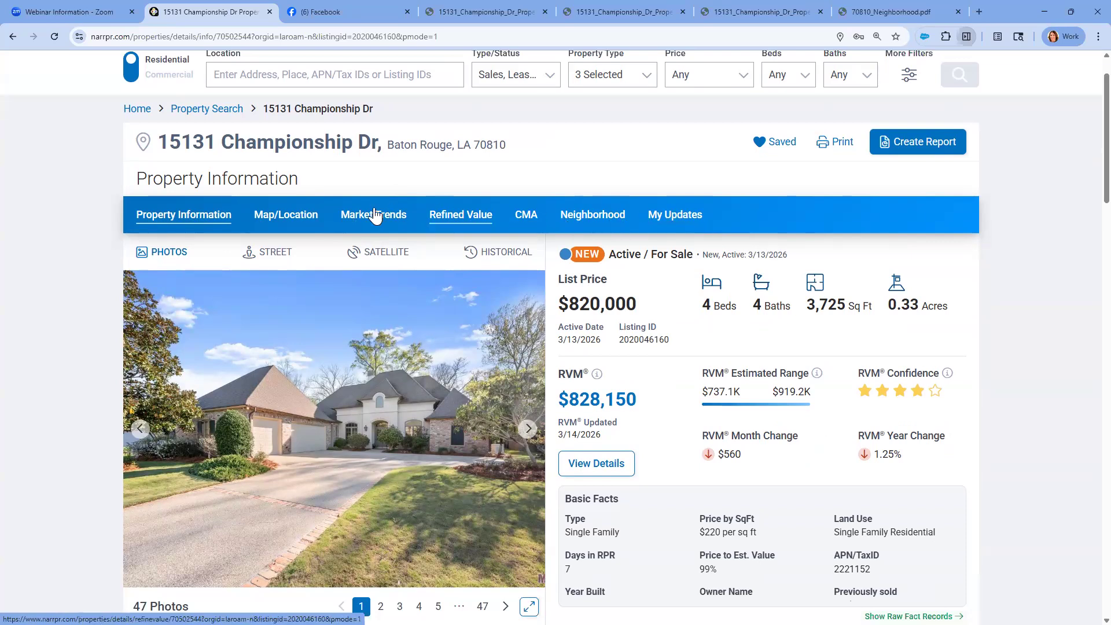
left_click(299, 222)
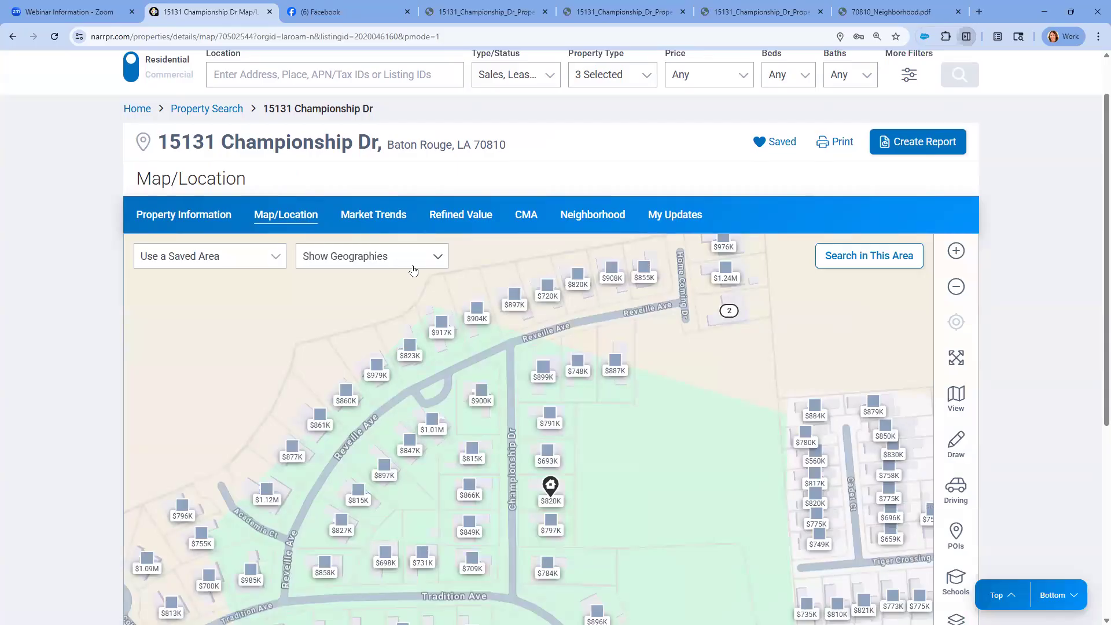
scroll(951, 287, "down", 1)
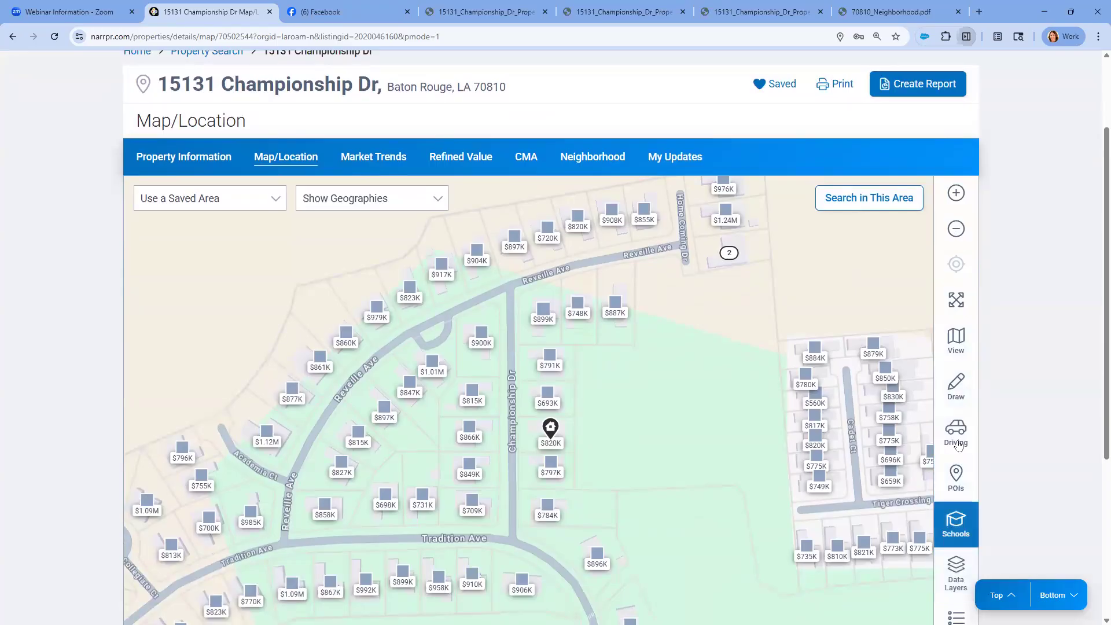
Open the property's Market Trends page and examine the February 2026 market type and key details for Baton Rouge, LA 70810
left_click(385, 167)
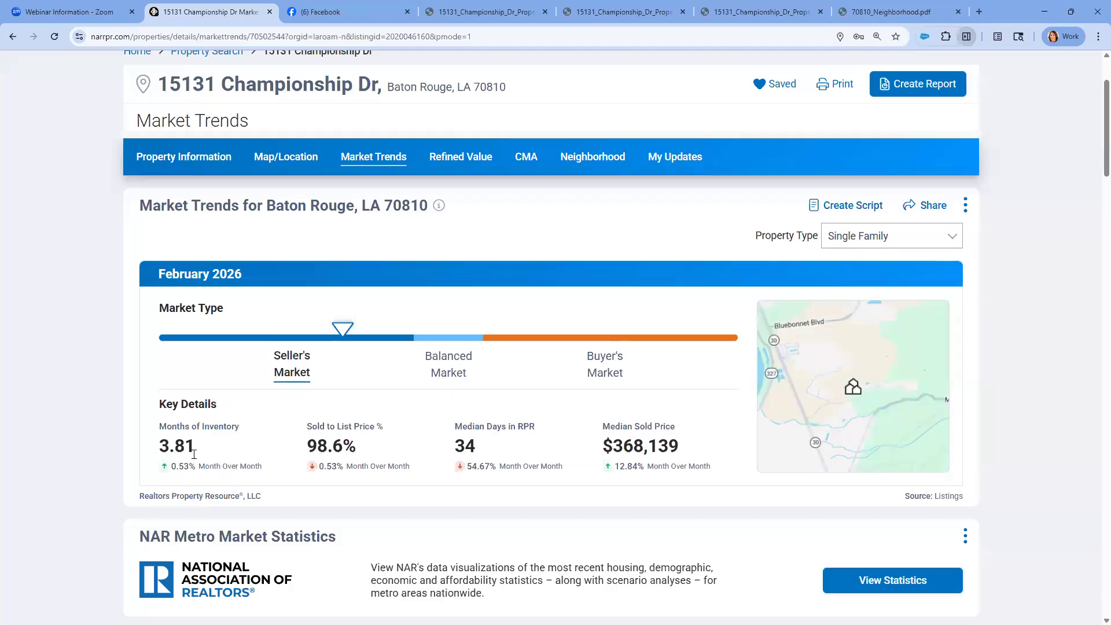
key("ctrl")
key("ctrl")
key("ctrl")
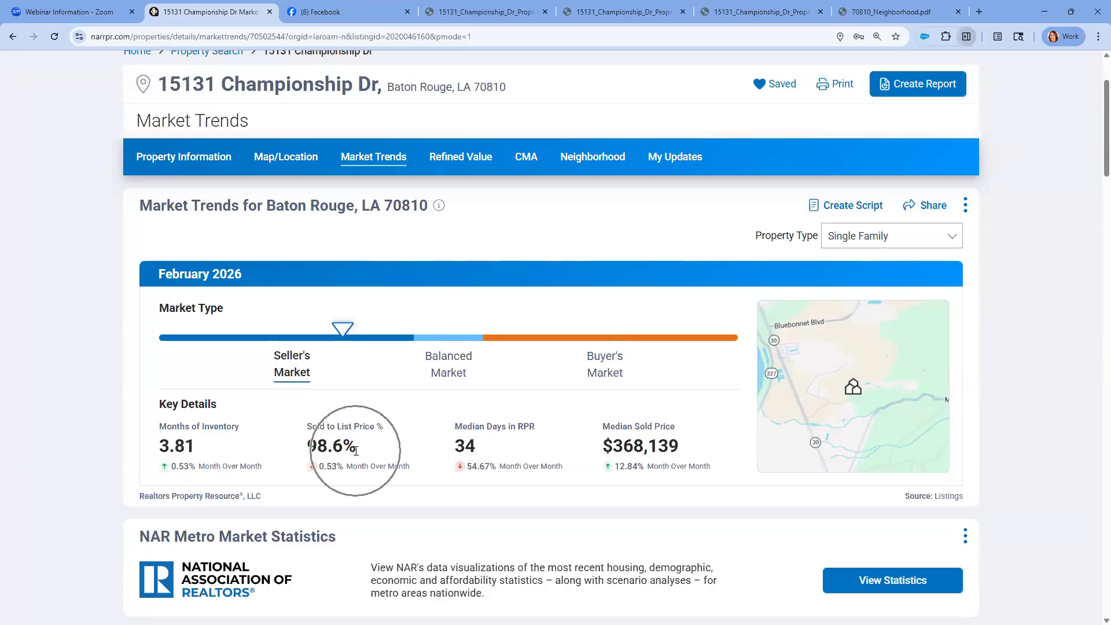
key("ctrl")
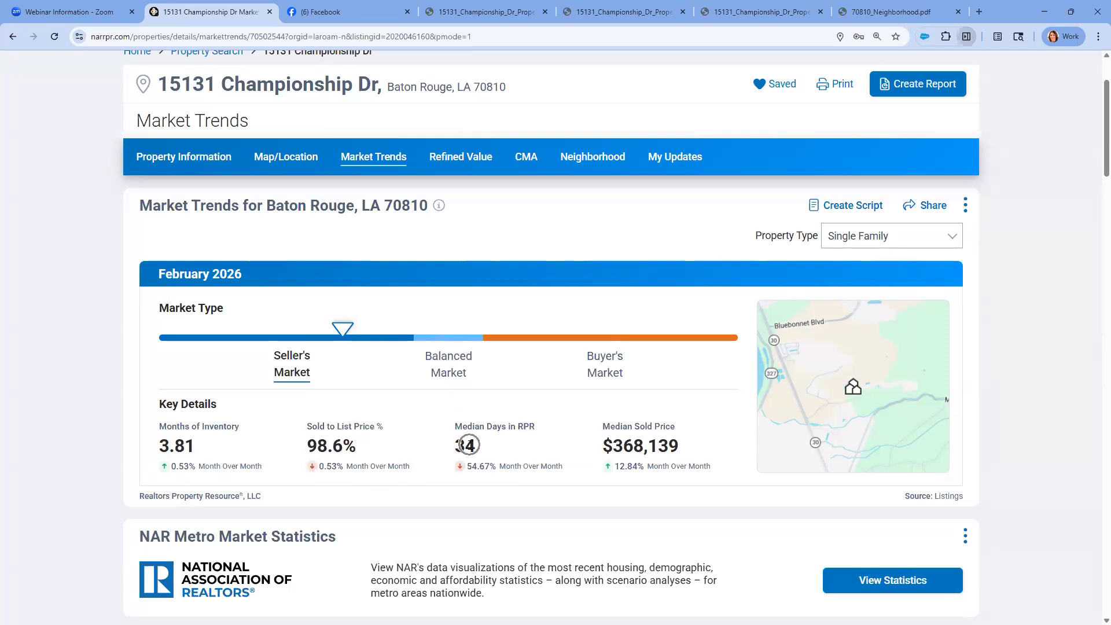
key("ctrl")
key("ctrl")
Download the February 2026 Market Trends chart for Baton Rouge, LA 70810 as a JPG through its sharing options and open the image
left_click(933, 207)
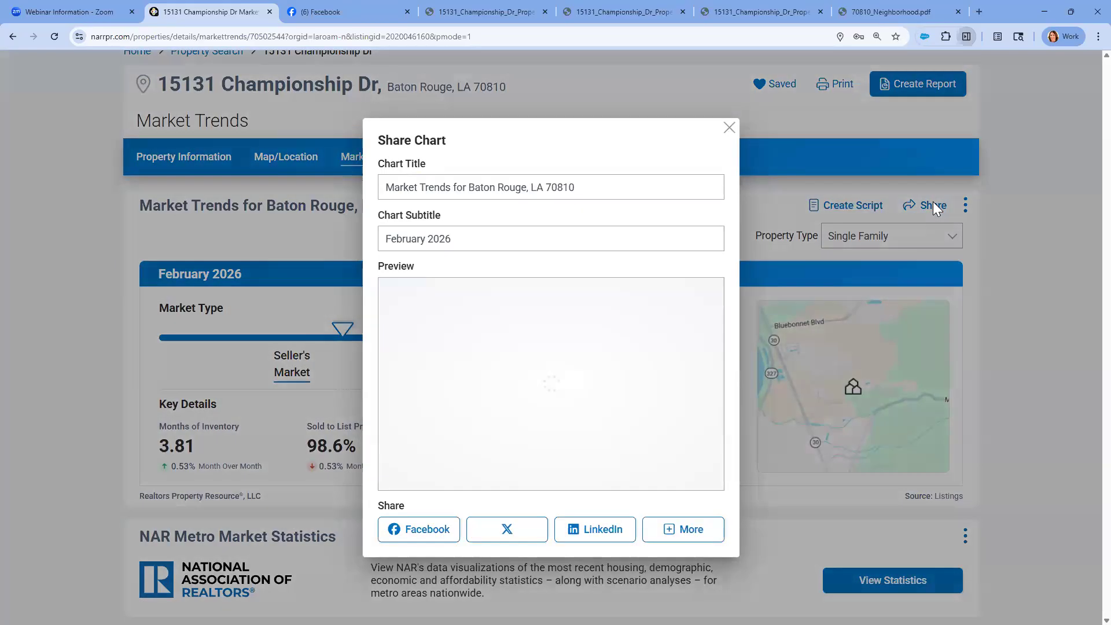
key("ctrl")
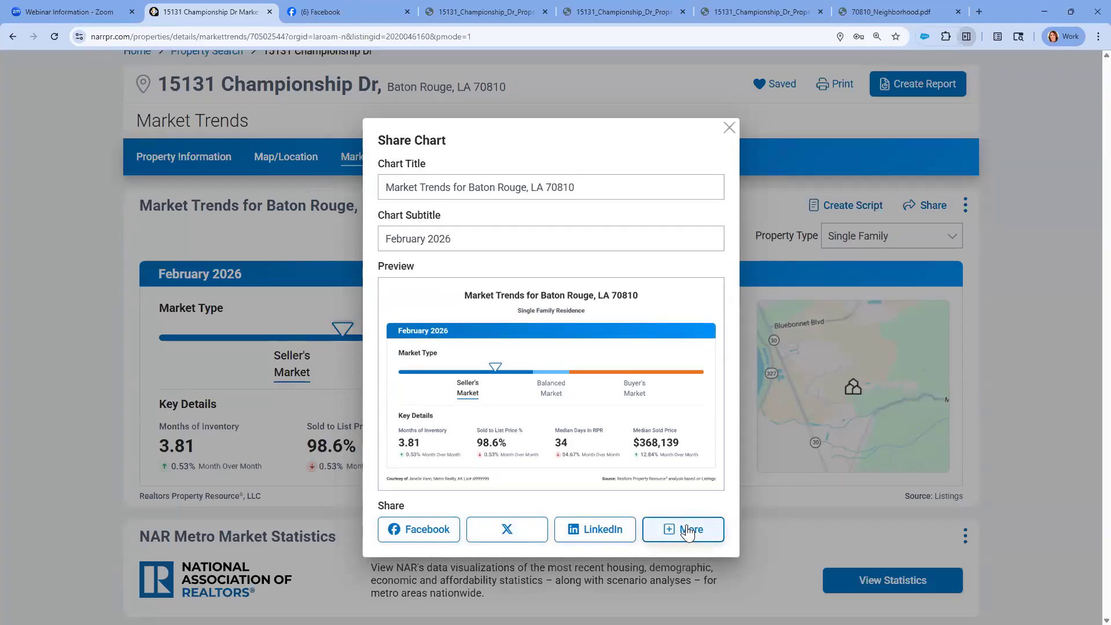
key("ctrl")
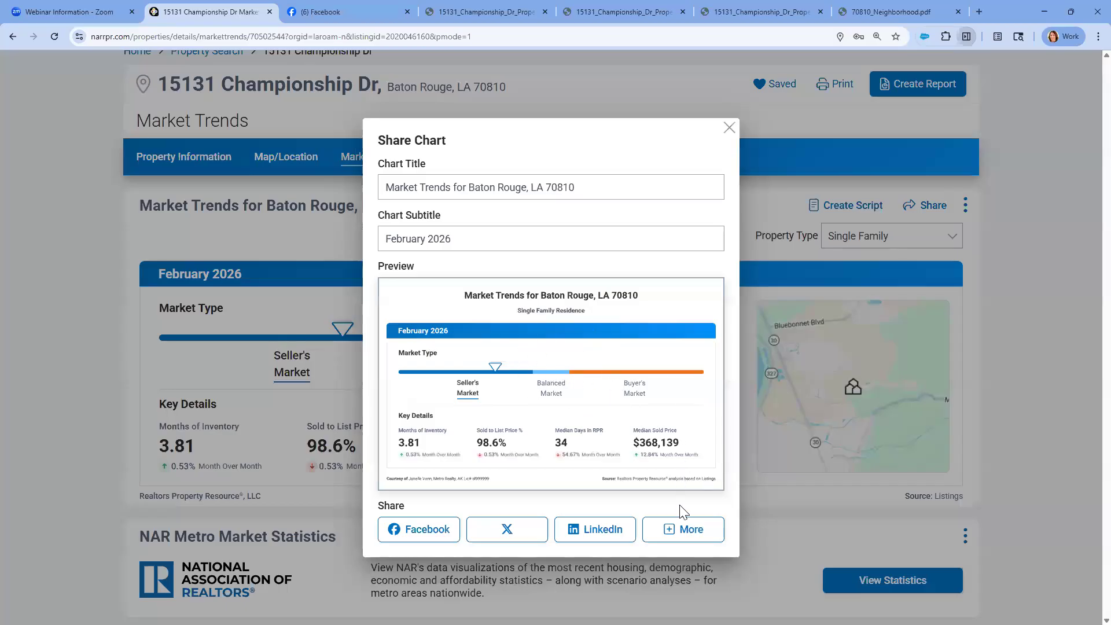
left_click(681, 537)
left_click(672, 454)
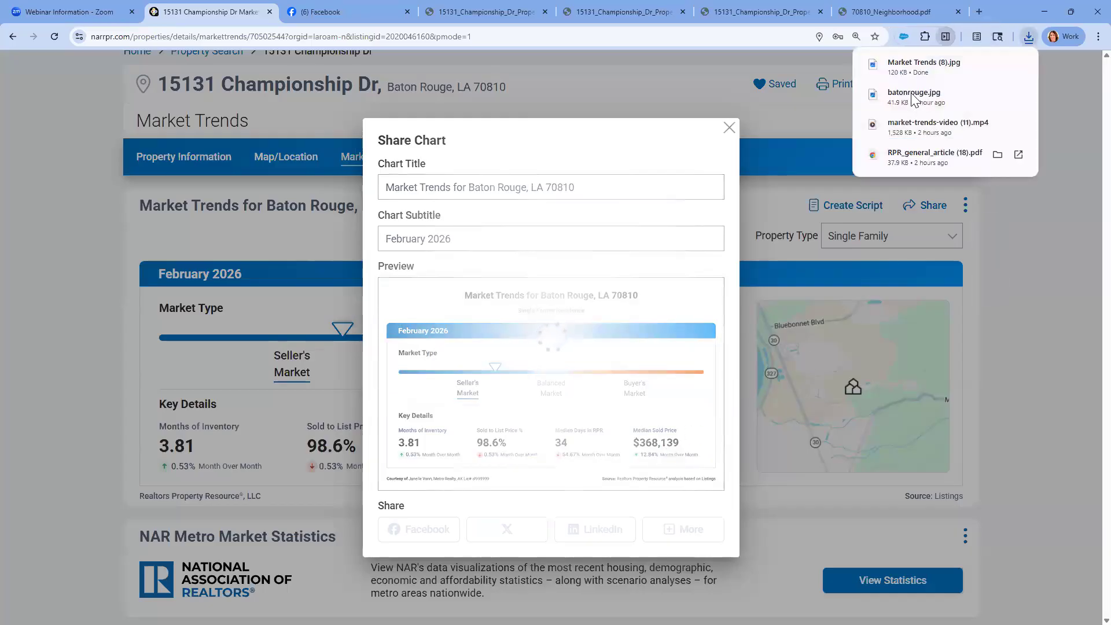
left_click(915, 69)
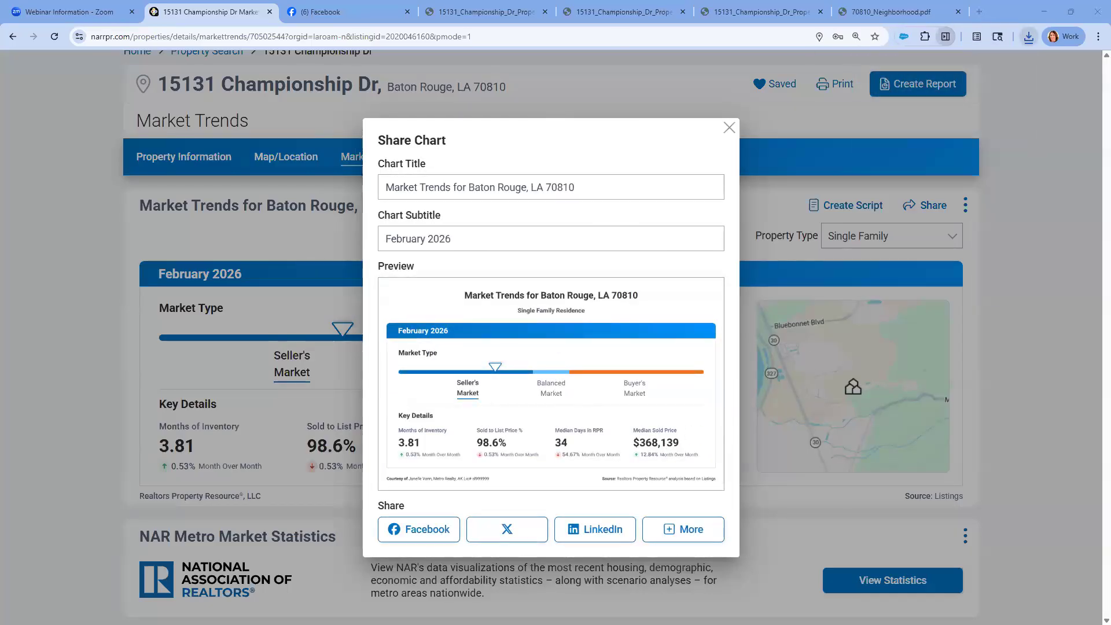
Paste the Market Trends chart image into a new Facebook post, publish it and check the published post
left_click(335, 14)
left_click(546, 255)
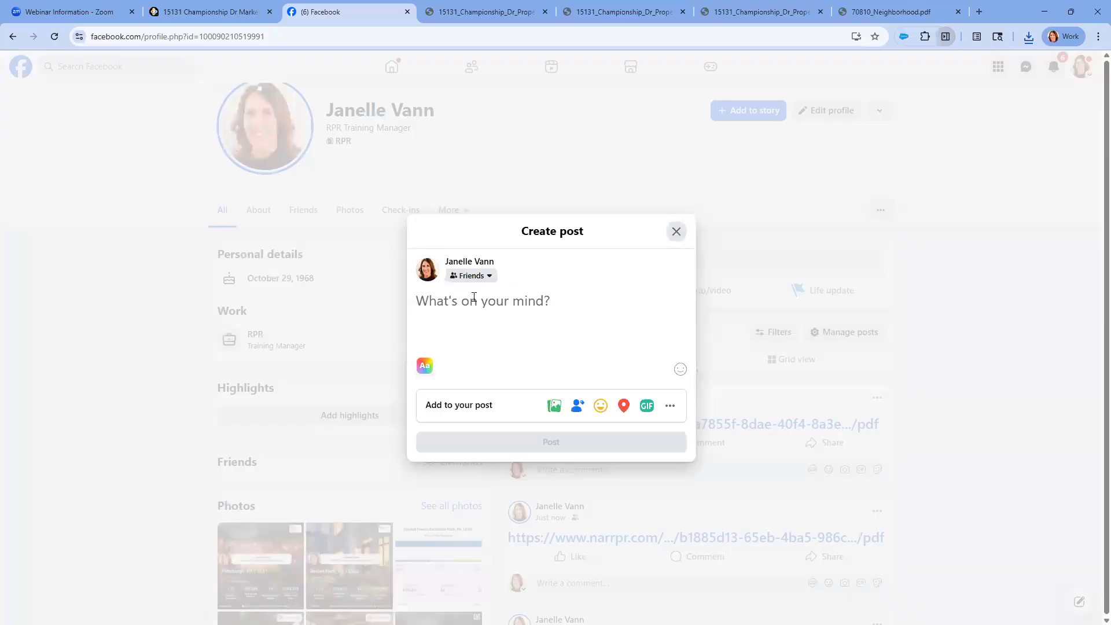
right_click(472, 301)
left_click(493, 429)
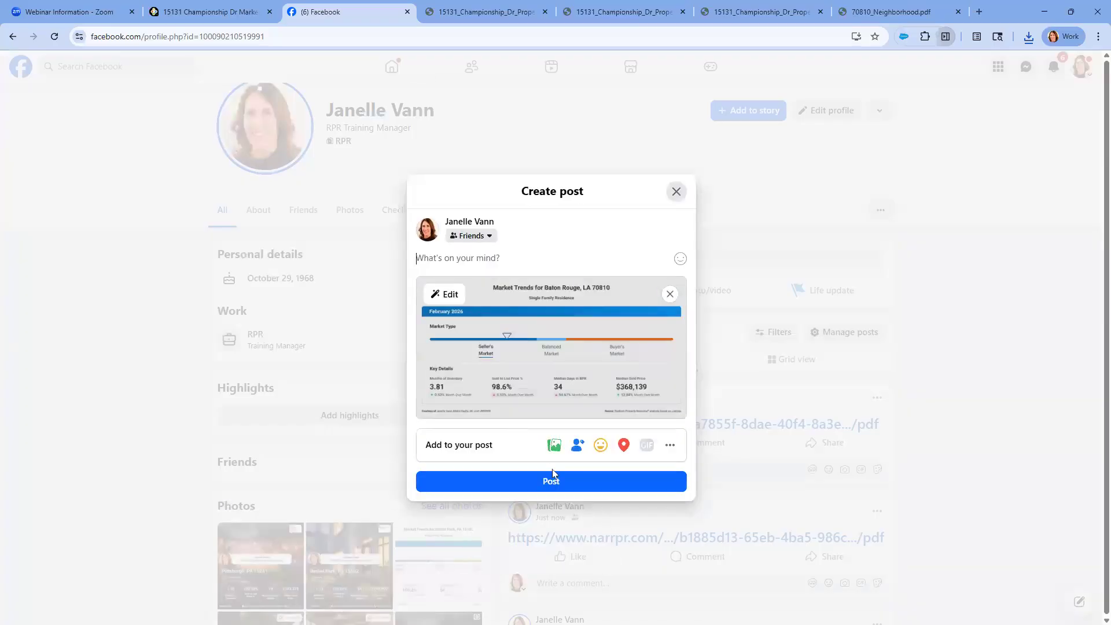
left_click(552, 483)
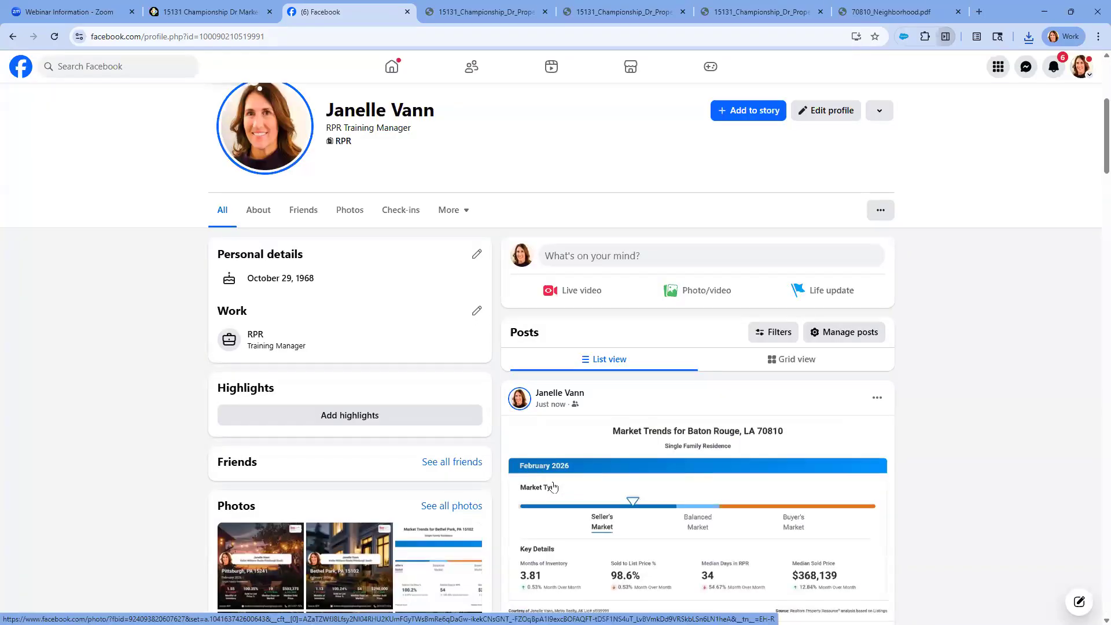
scroll(671, 417, "down", 2)
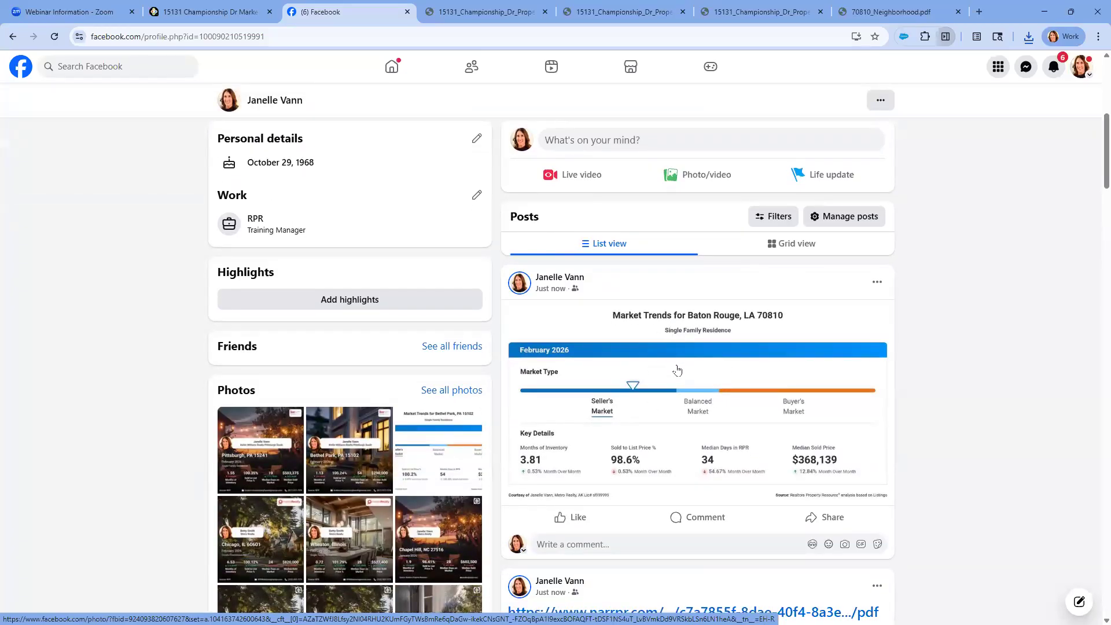
scroll(677, 370, "down", 1)
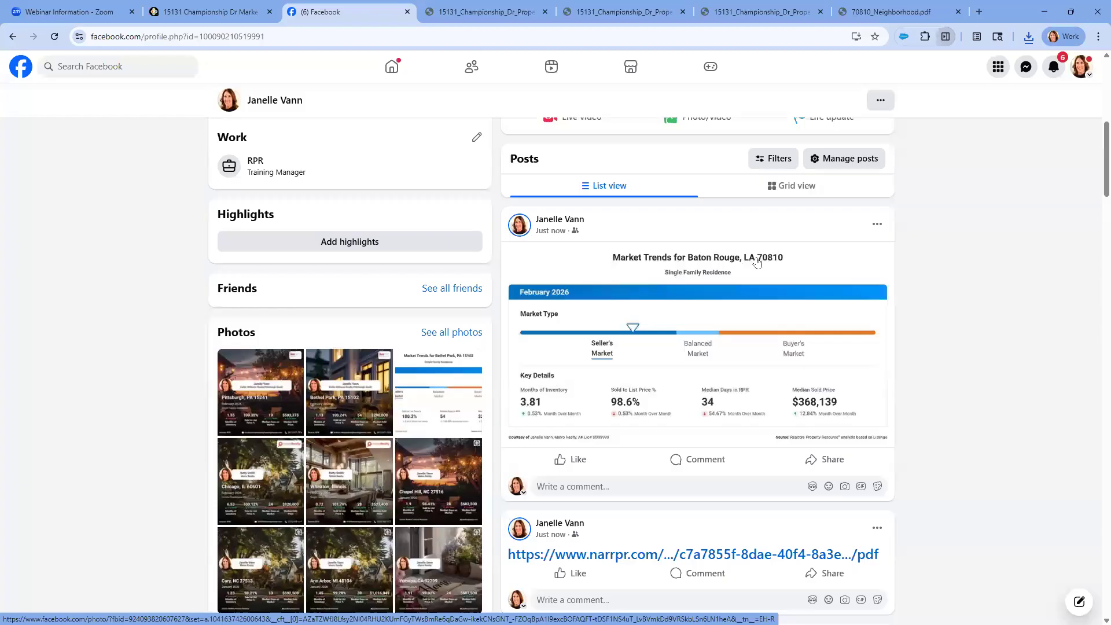
Switch back to RPR, close the Share Chart dialog and return to the property's Market Trends page
left_click(220, 13)
left_click(725, 127)
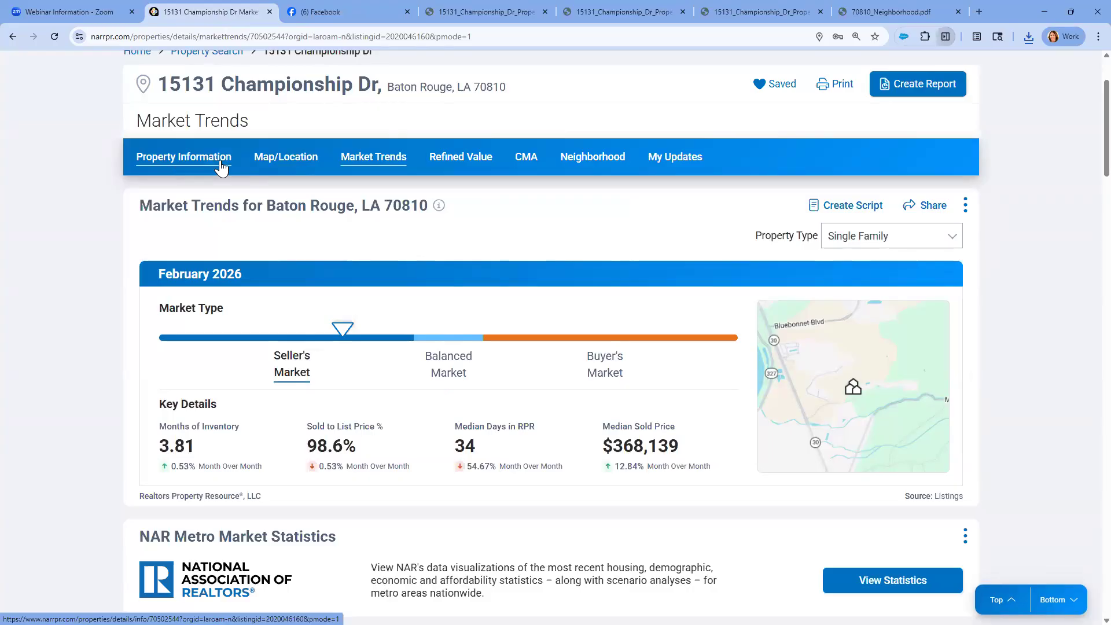
left_click(379, 161)
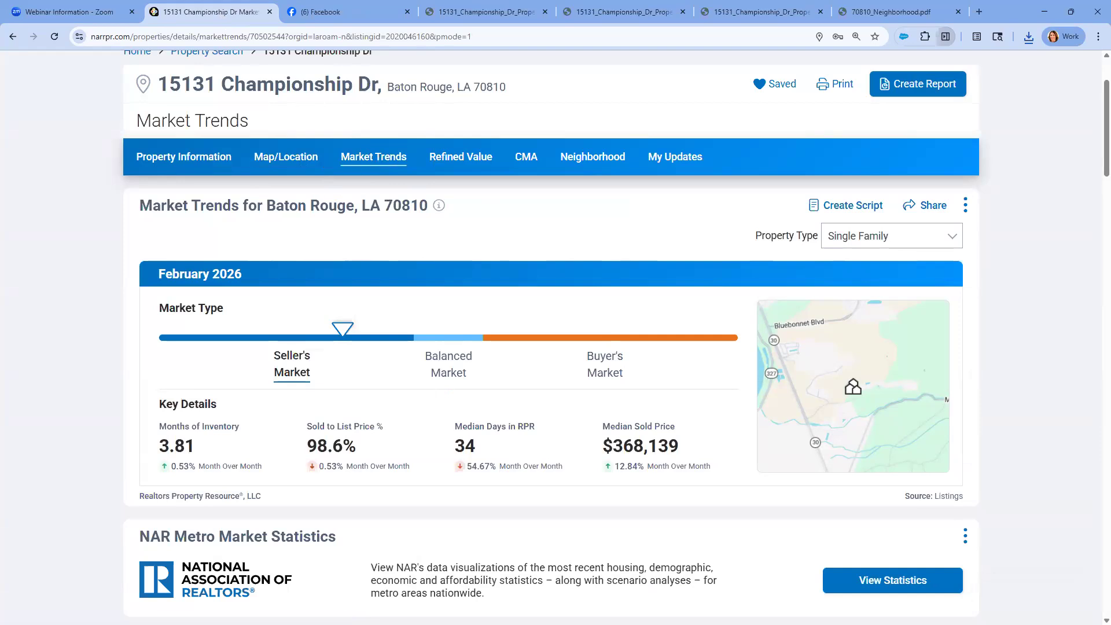
Open the Market Trends AI ScriptWriter for Baton Rouge, LA 70810 and set a Friendly tone with Buyers as the audience
left_click(857, 205)
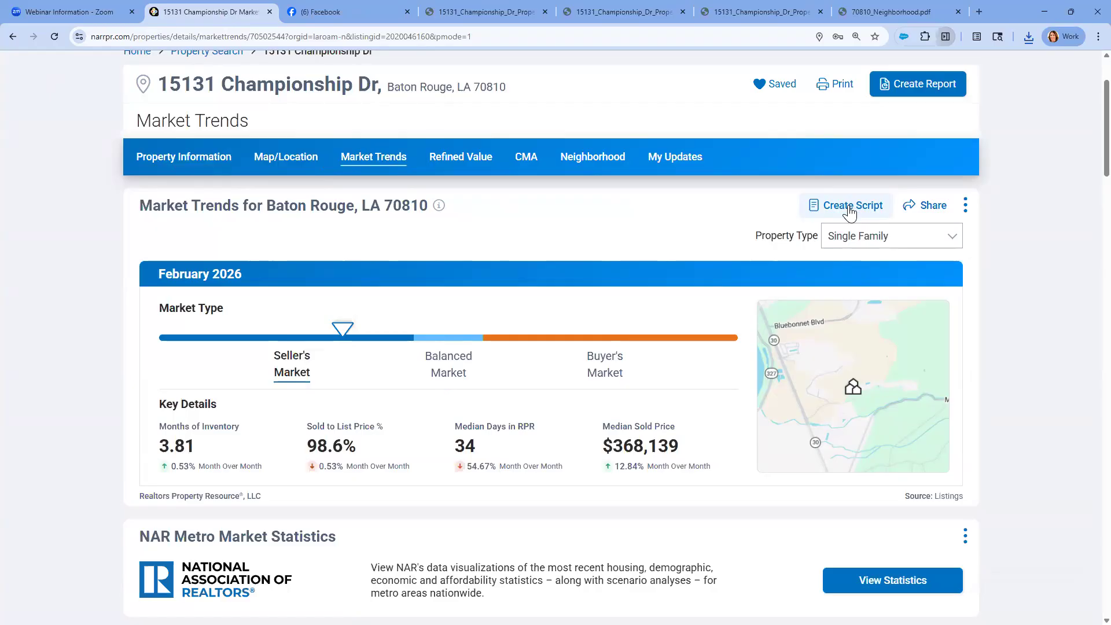
left_click(848, 208)
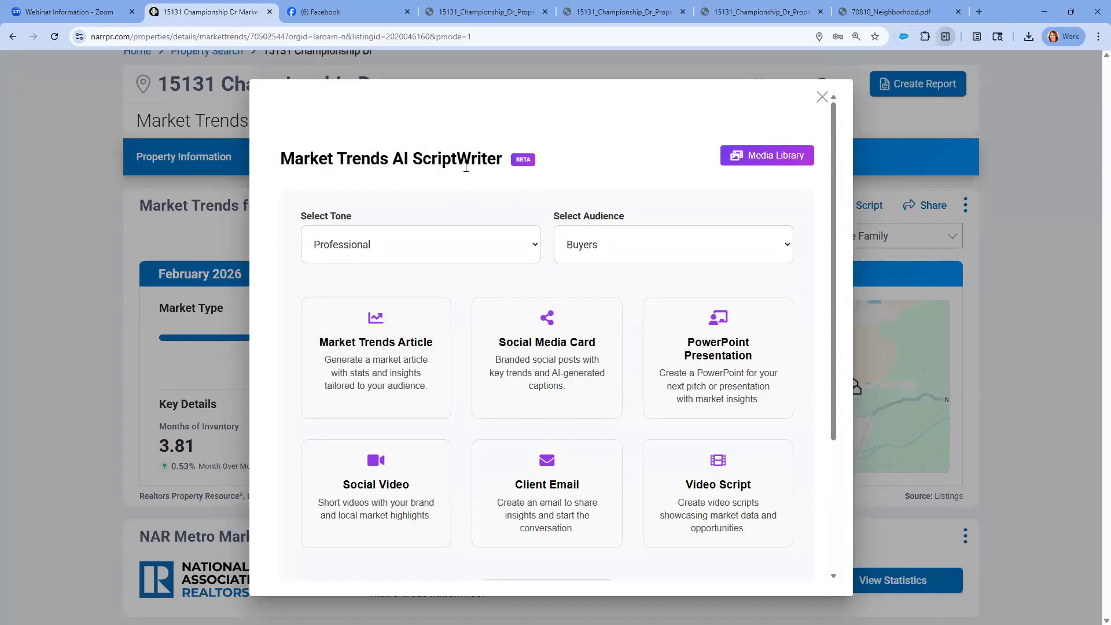
left_click(780, 246)
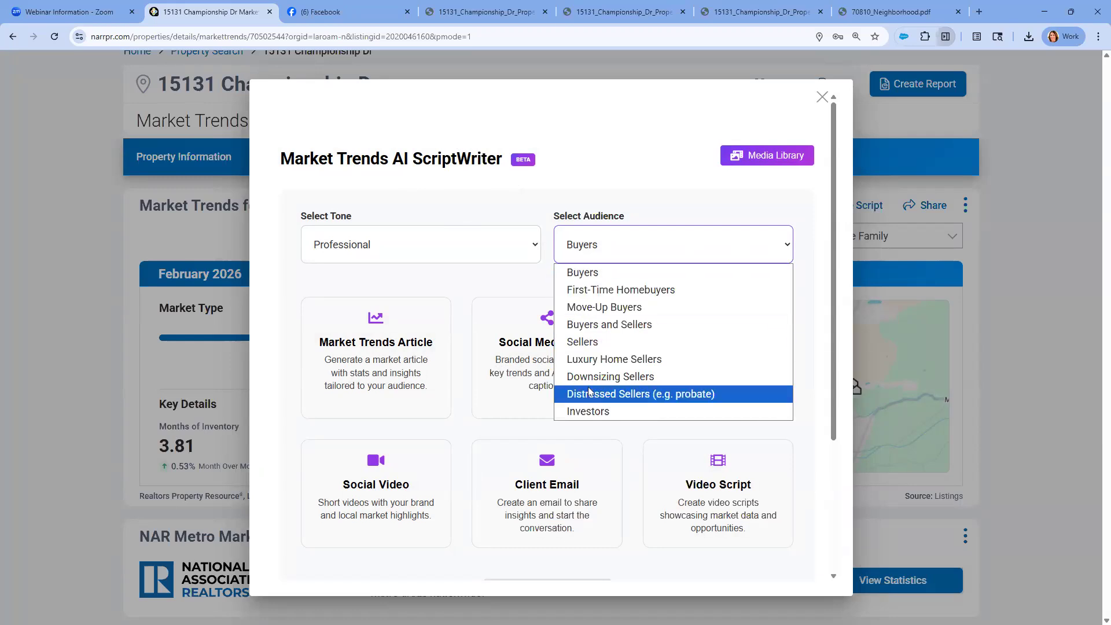
key("ctrl")
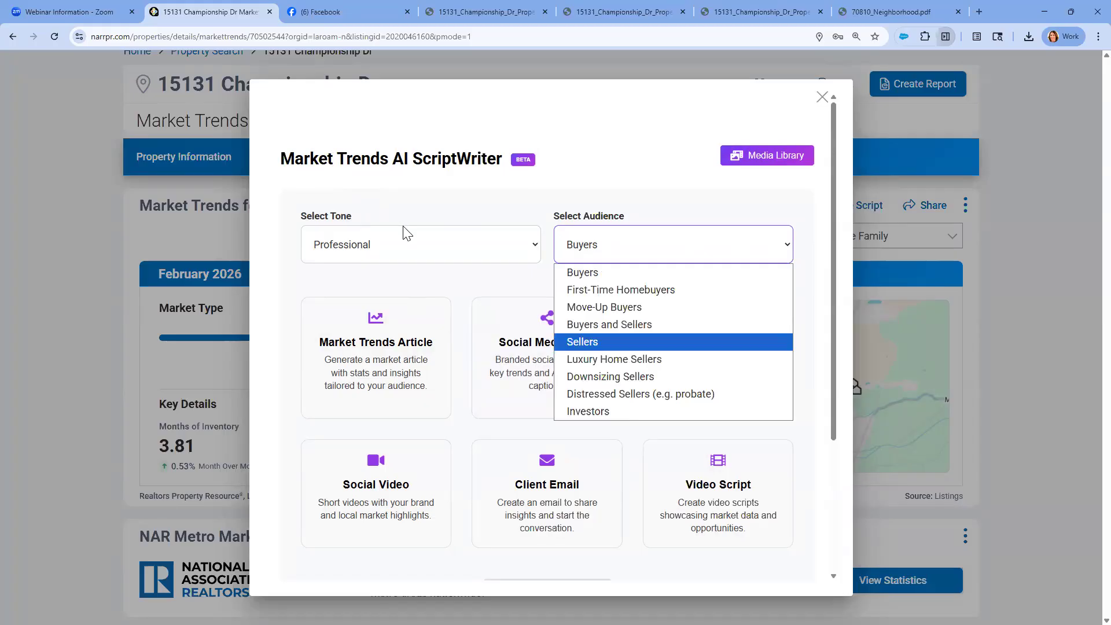
left_click(582, 273)
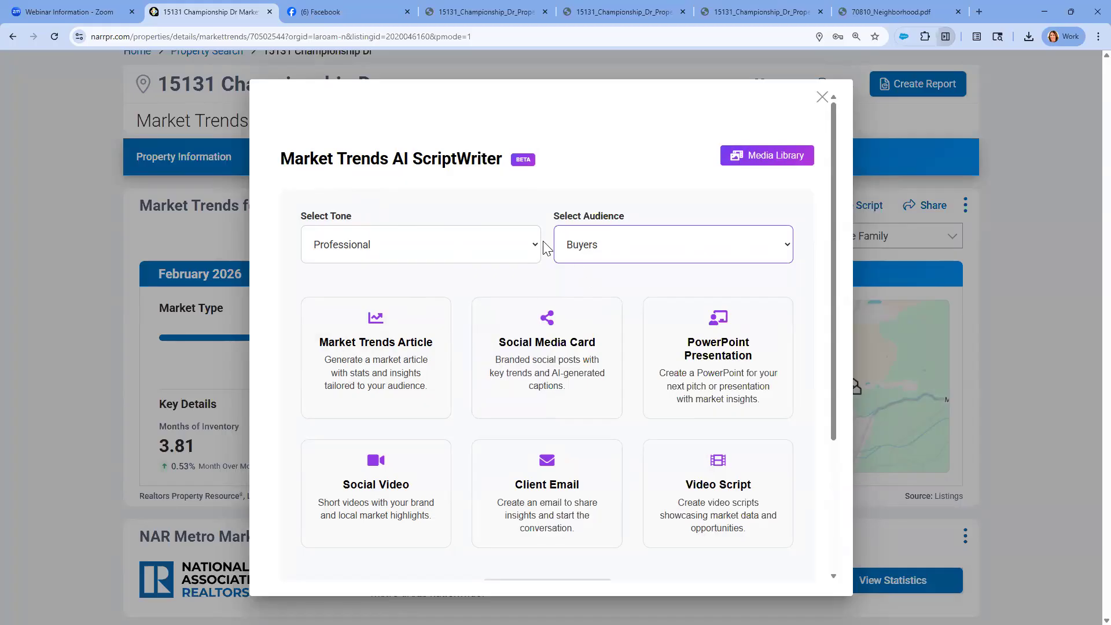
left_click(480, 248)
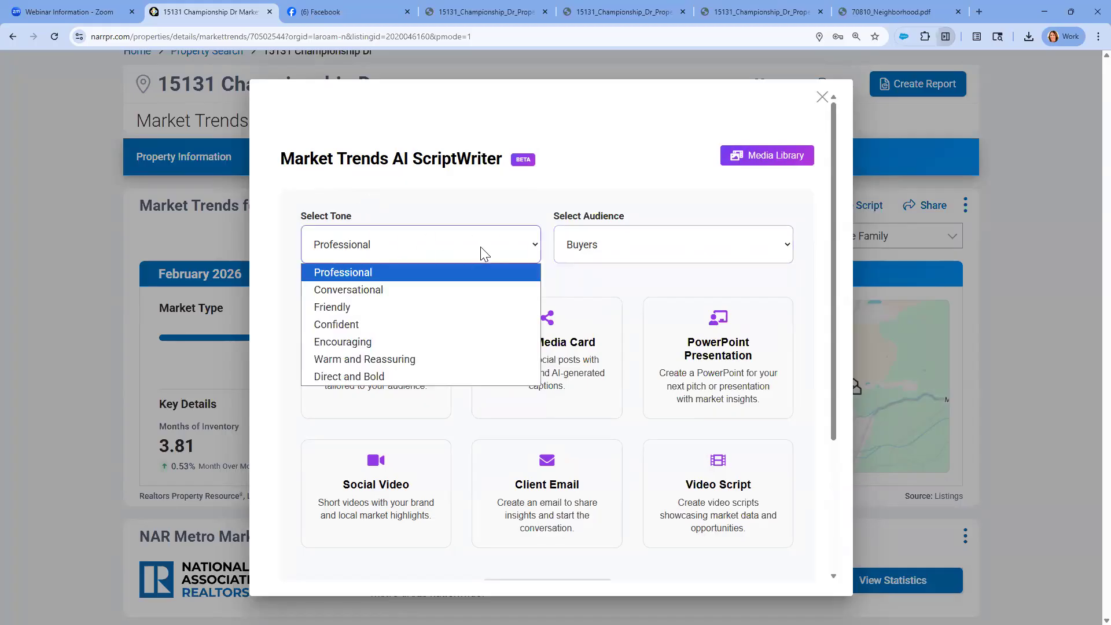
left_click(377, 307)
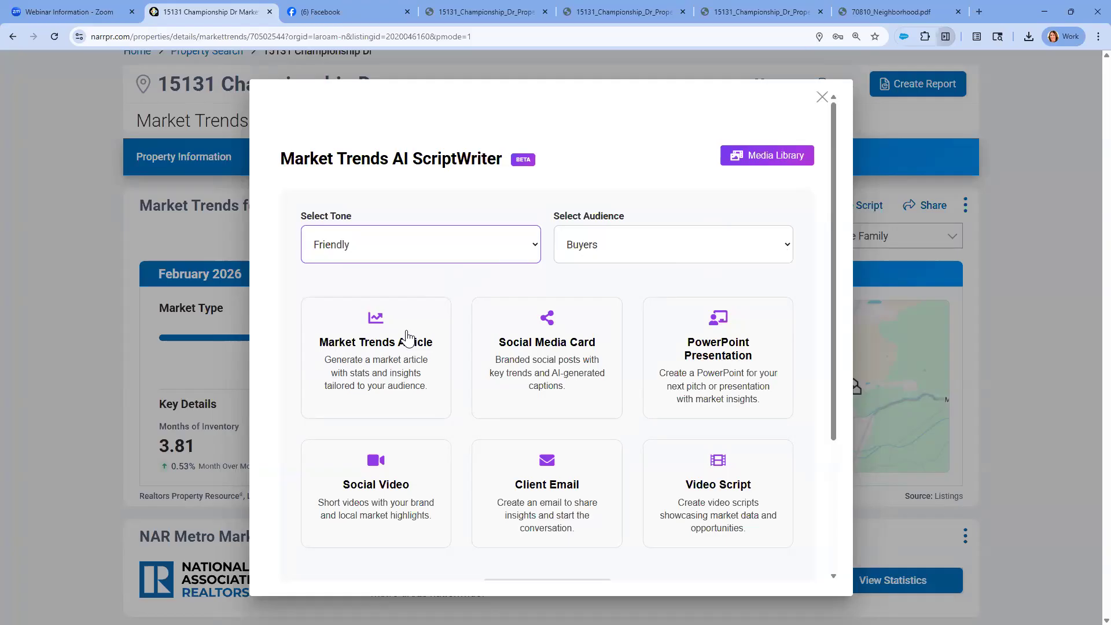
Look over the available content types and select Market Trends Article
left_click(536, 340)
scroll(532, 338, "down", 1)
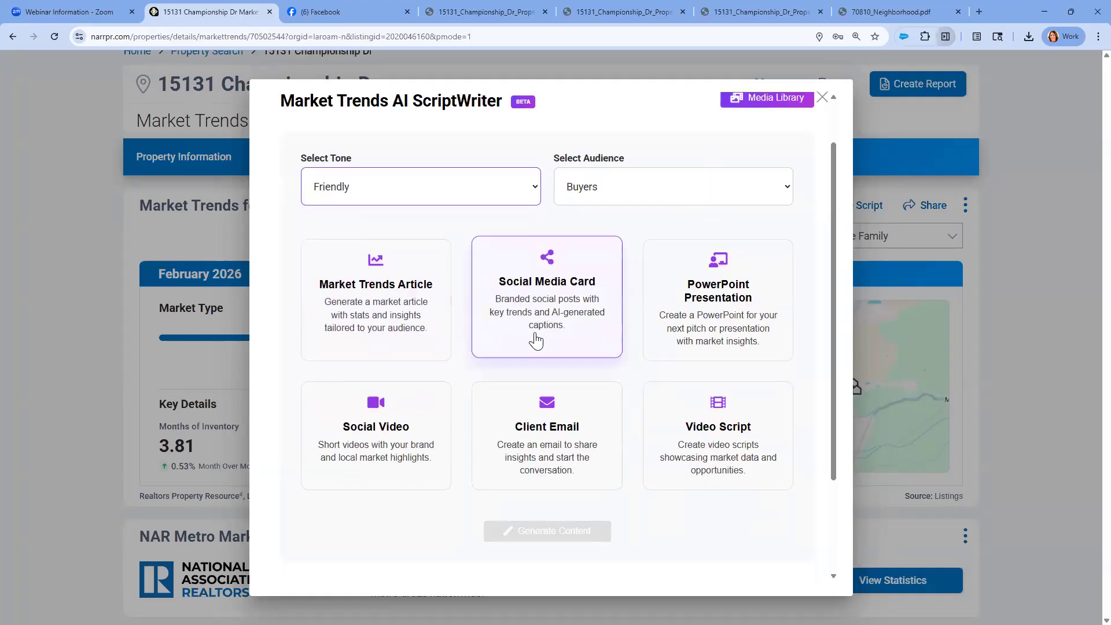
left_click(409, 291)
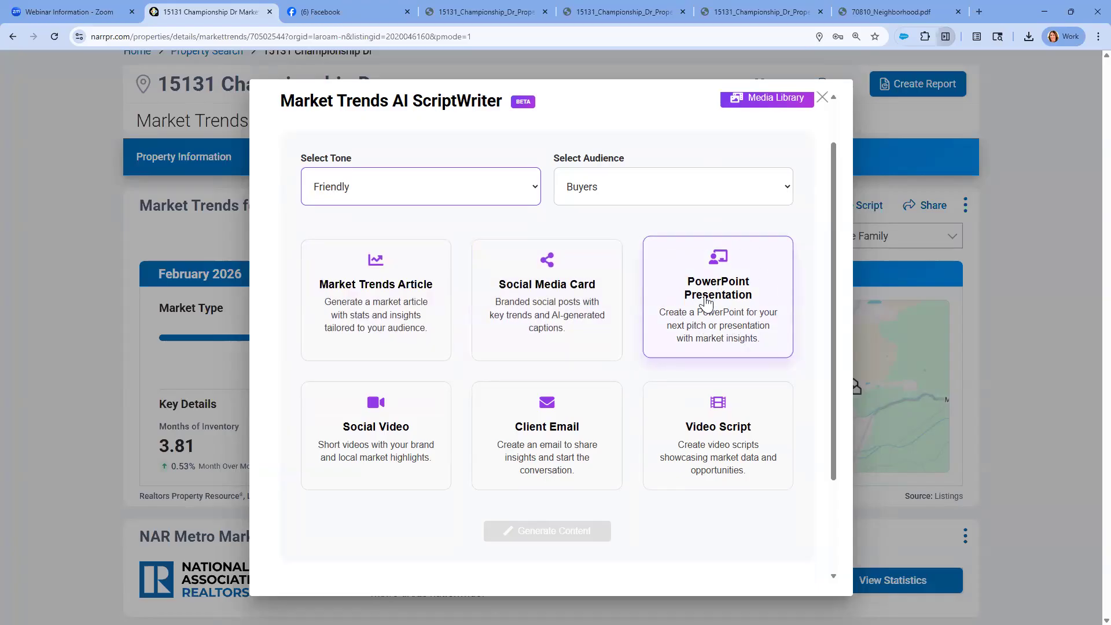
left_click(554, 413)
left_click(708, 453)
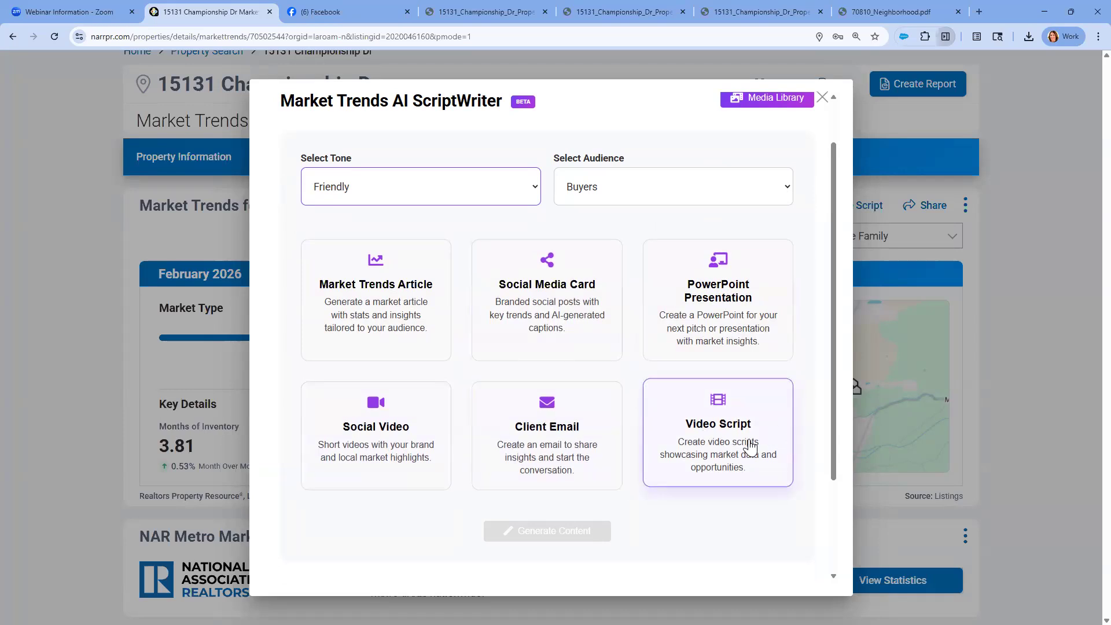
left_click(428, 299)
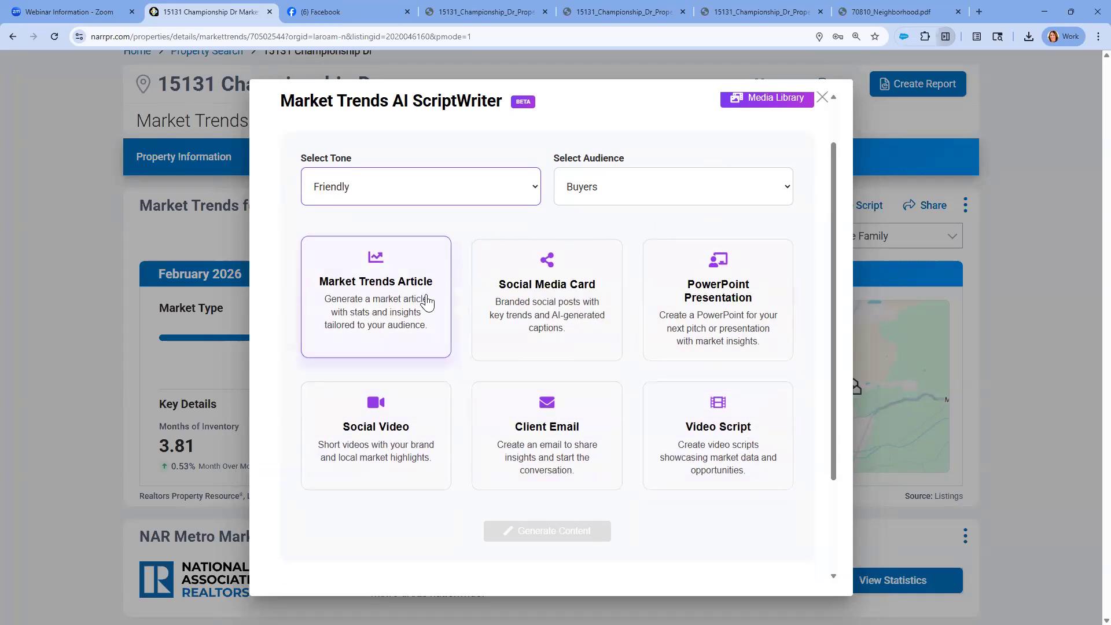
left_click(428, 299)
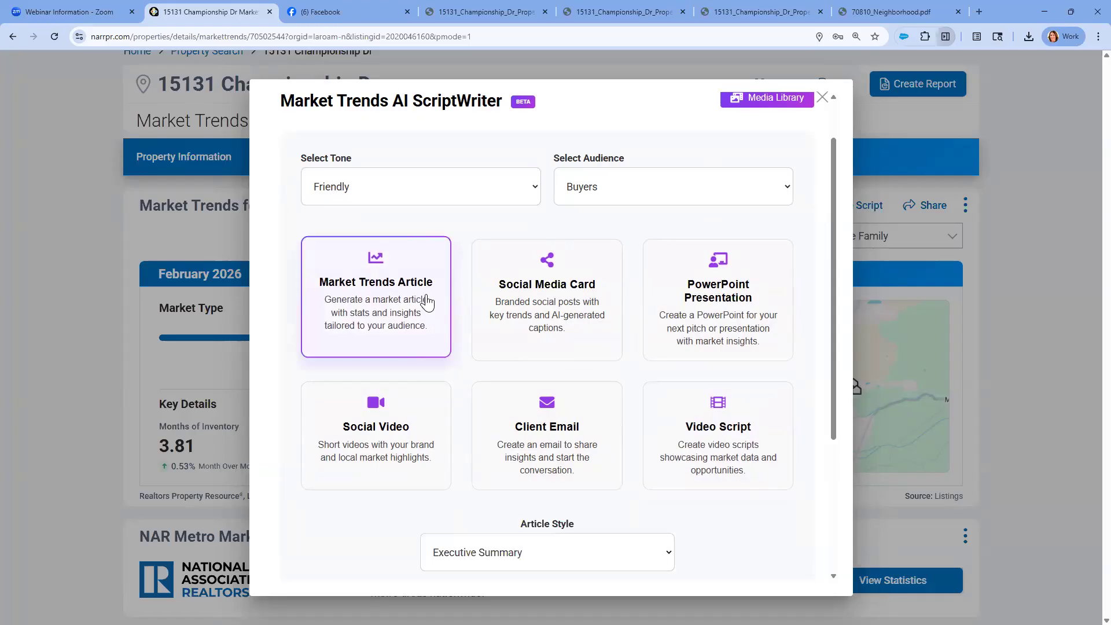
Set the article style to BuzzFeed/Listicle and generate the Market Trends article
scroll(428, 301, "down", 1)
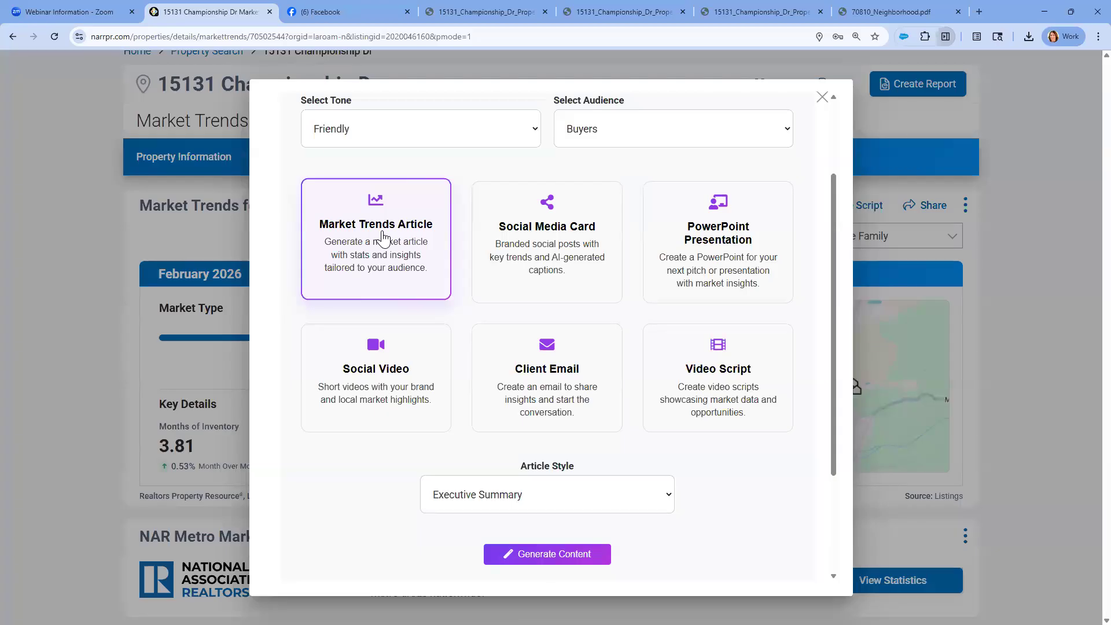
left_click(598, 501)
left_click(723, 496)
key("ctrl")
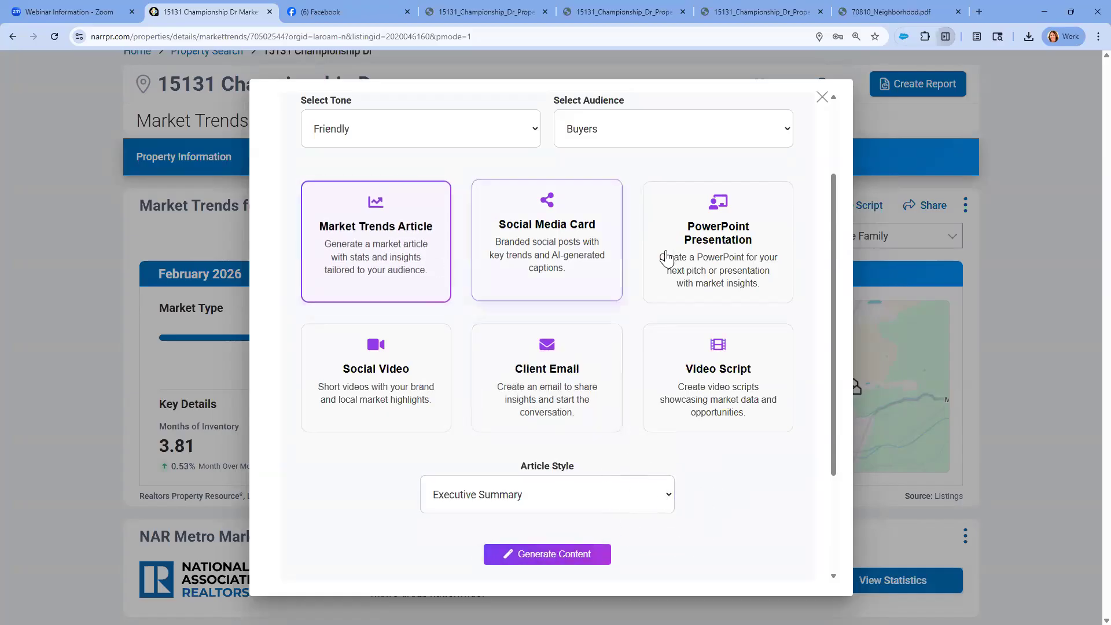
left_click(658, 498)
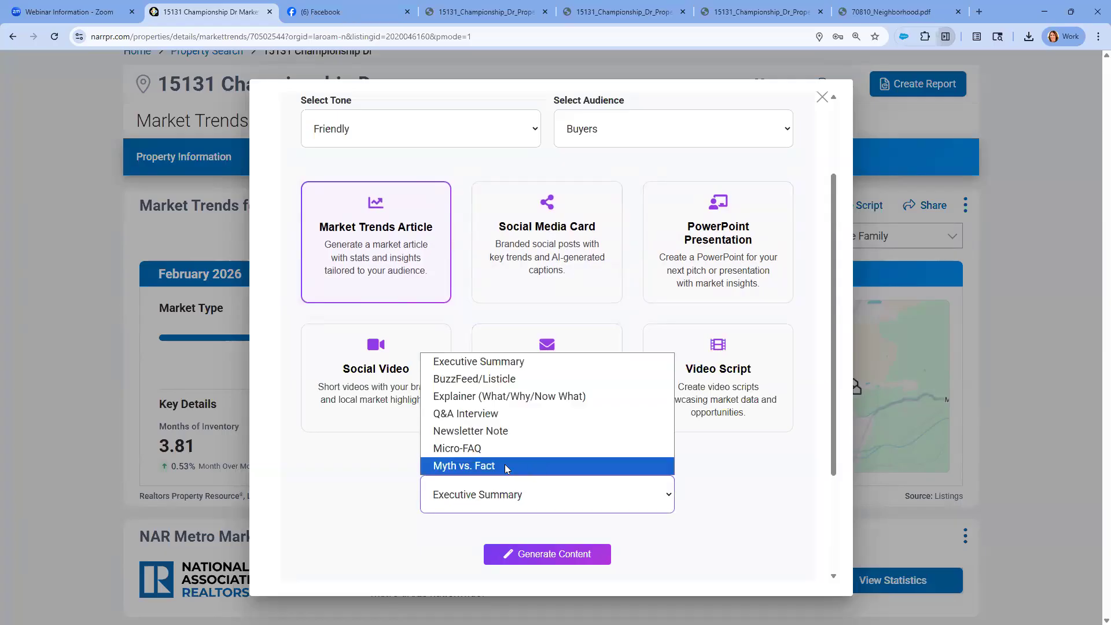
left_click(480, 465)
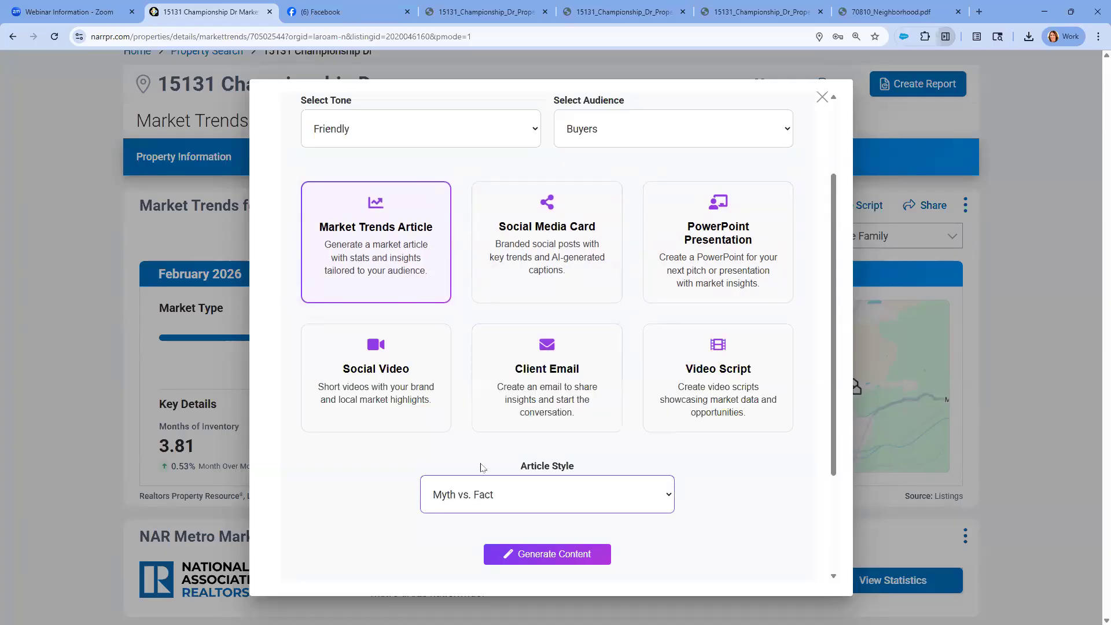
left_click(612, 483)
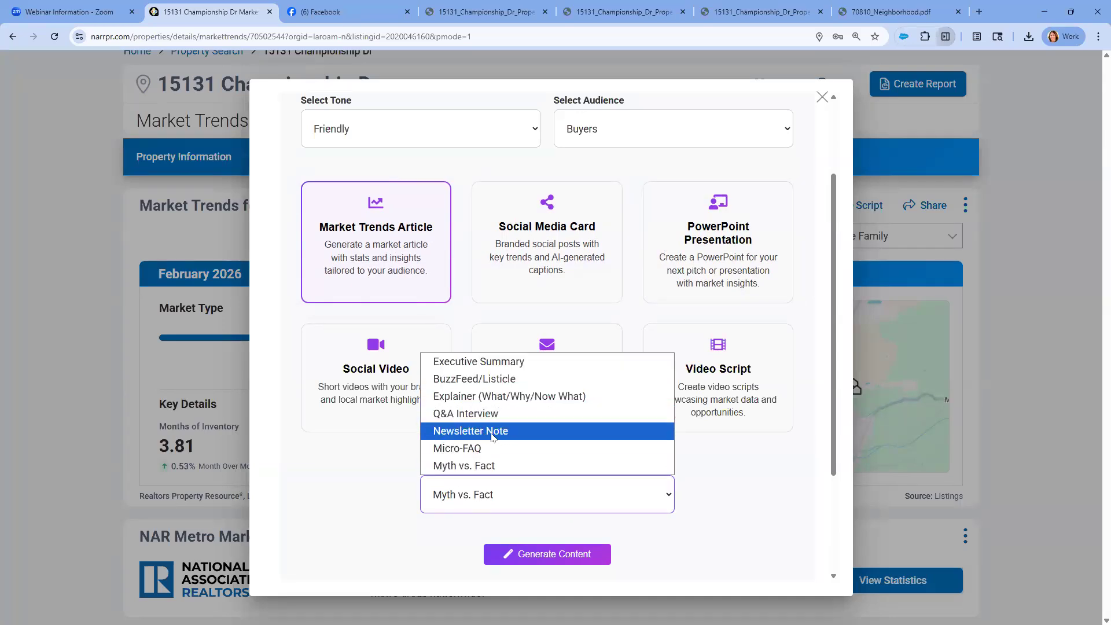
left_click(512, 378)
scroll(559, 485, "down", 2)
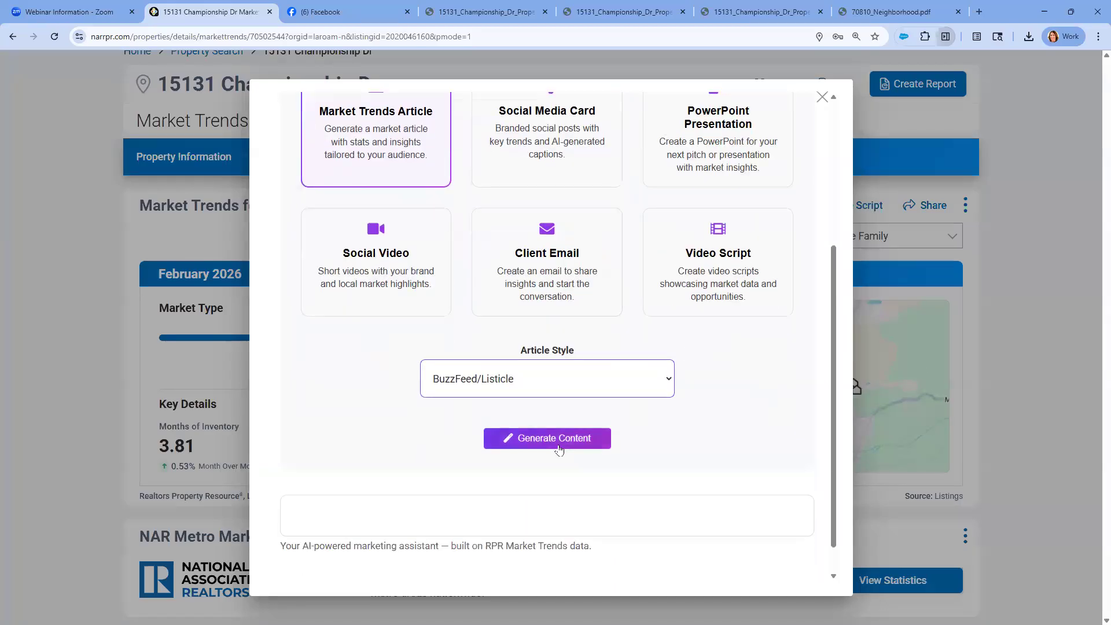
left_click(559, 444)
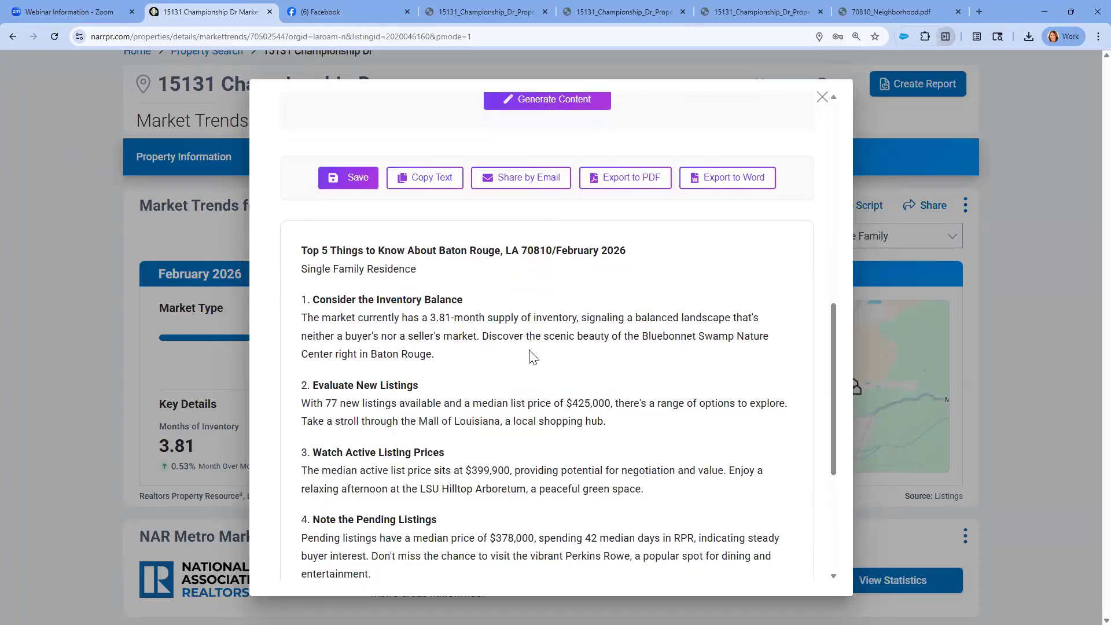
Review the generated "Top 5 Things to Know About Baton Rouge, LA 70810" article and export it as a PDF
scroll(528, 350, "down", 1)
left_click_drag(298, 195, 640, 194)
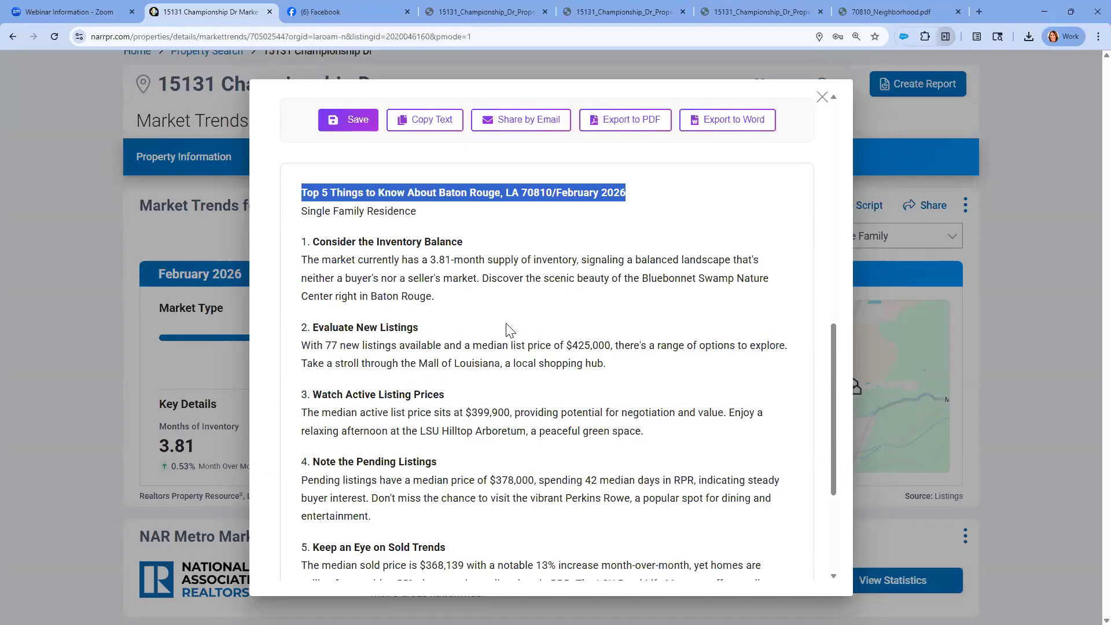
scroll(509, 341, "up", 1)
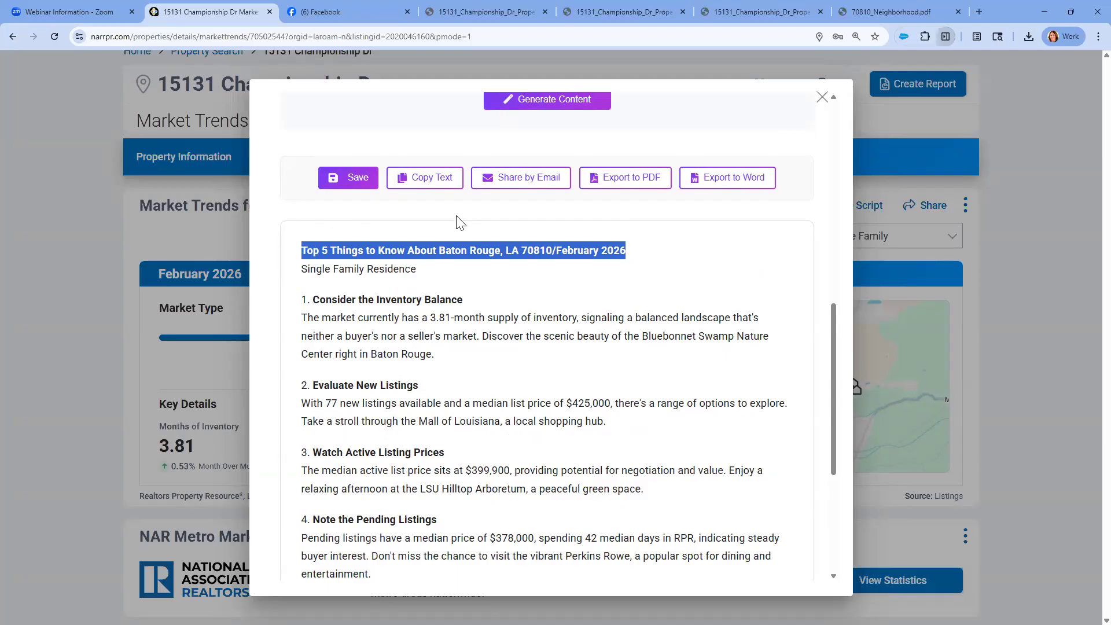
left_click(621, 185)
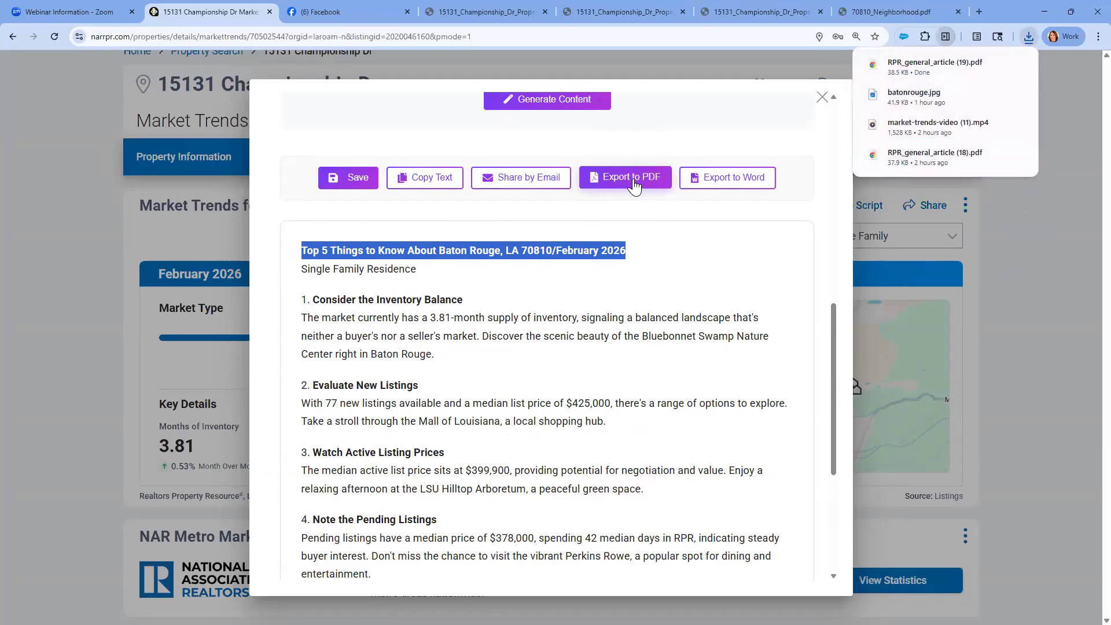
Copy the generated article text, switch to Facebook, paste it into a new post and publish it
left_click(444, 186)
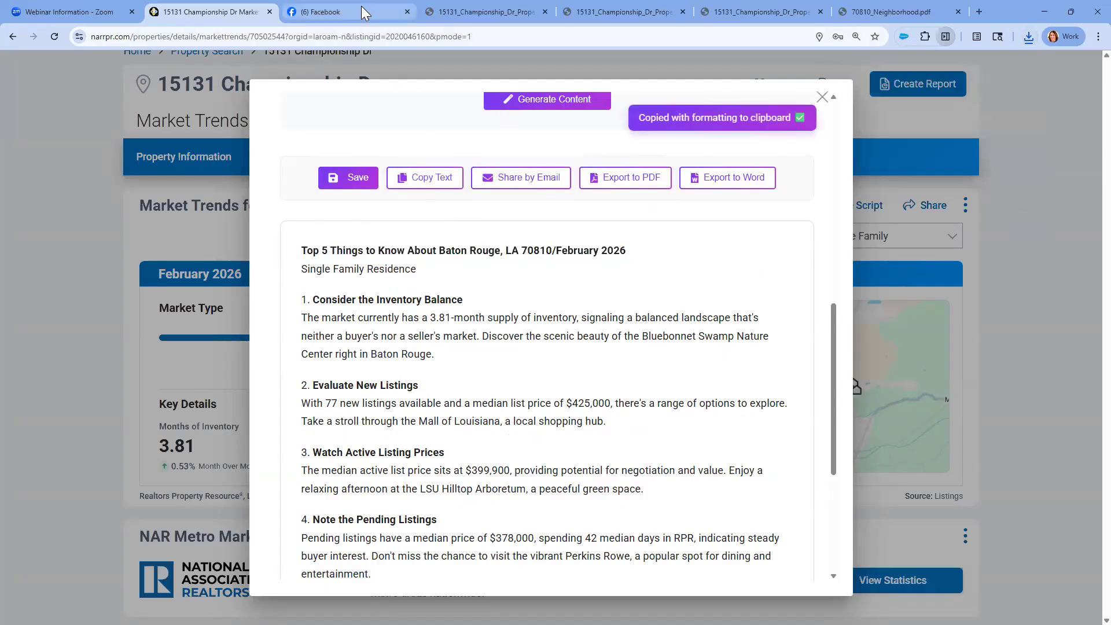
left_click(353, 11)
scroll(549, 174, "up", 2)
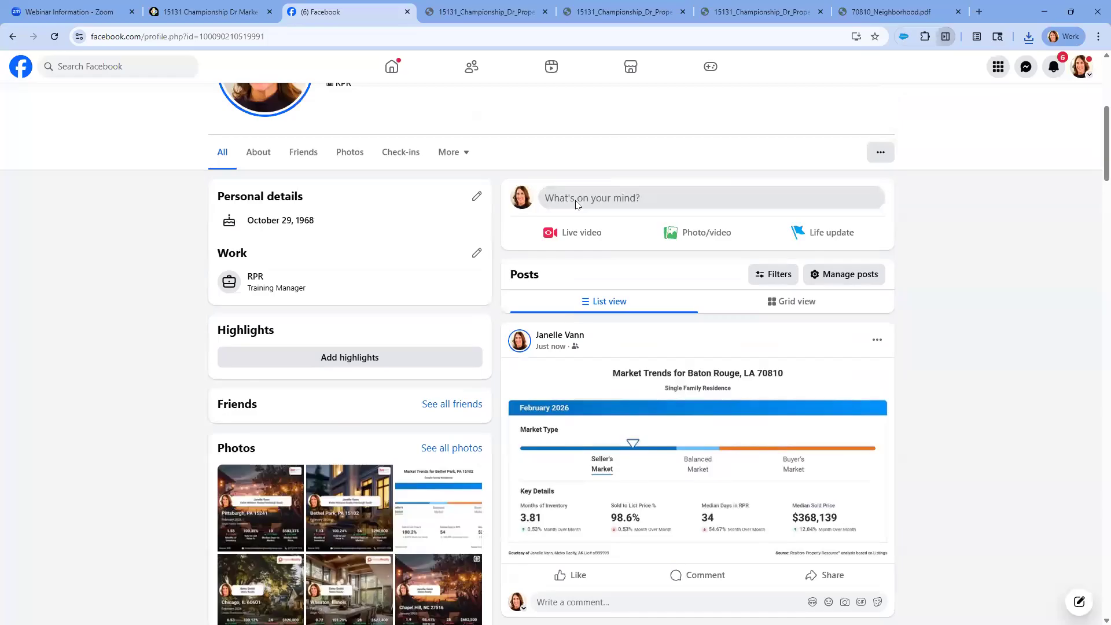
left_click(577, 199)
right_click(478, 349)
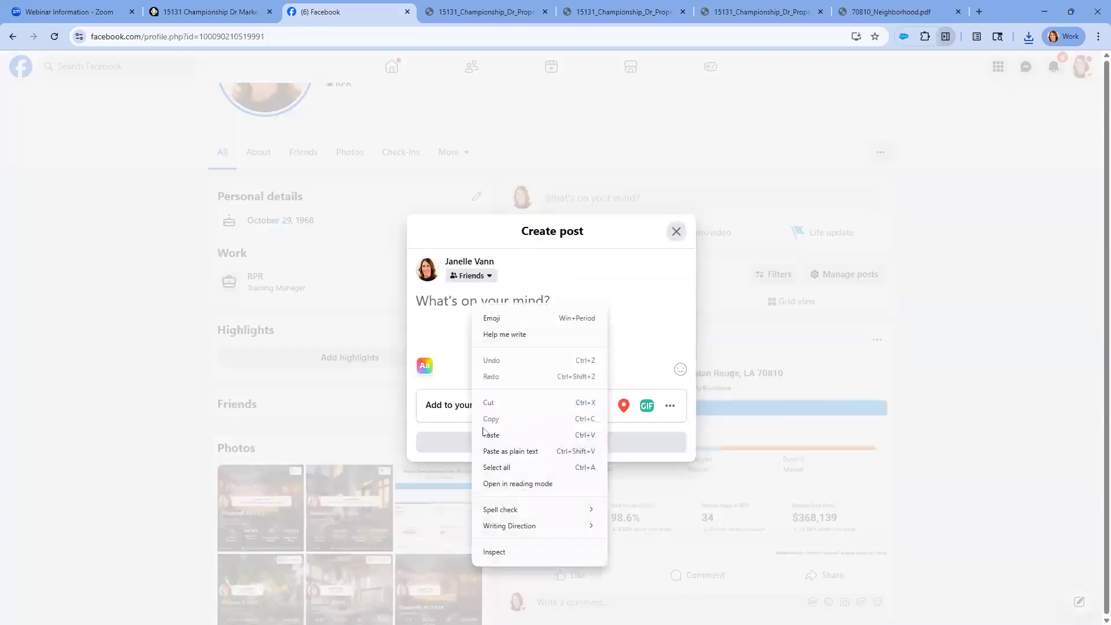
left_click(485, 429)
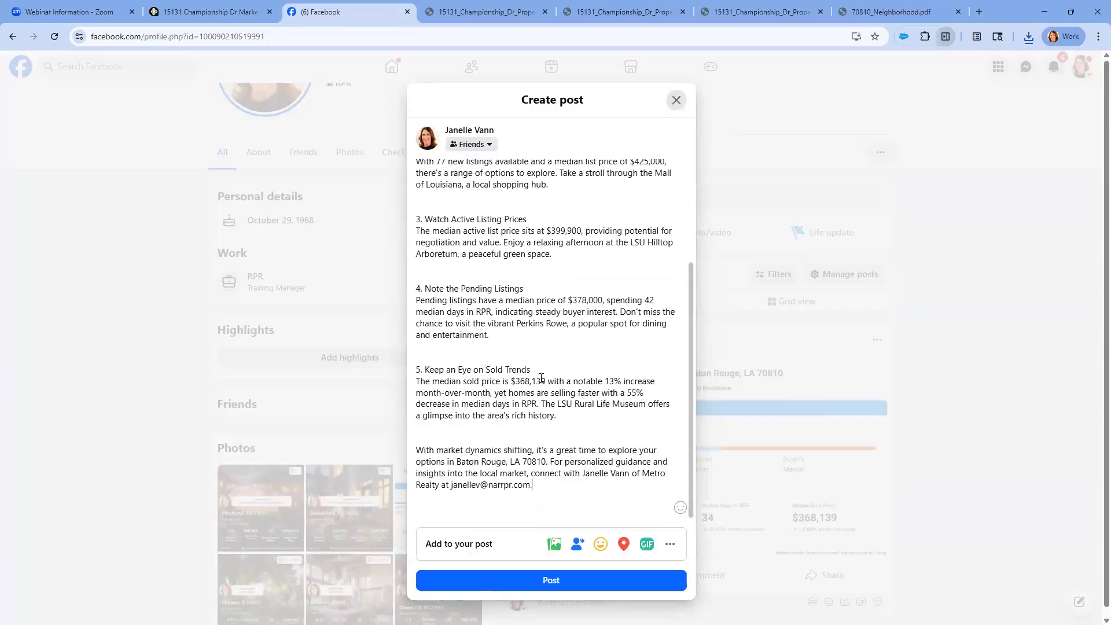
scroll(542, 379, "up", 3)
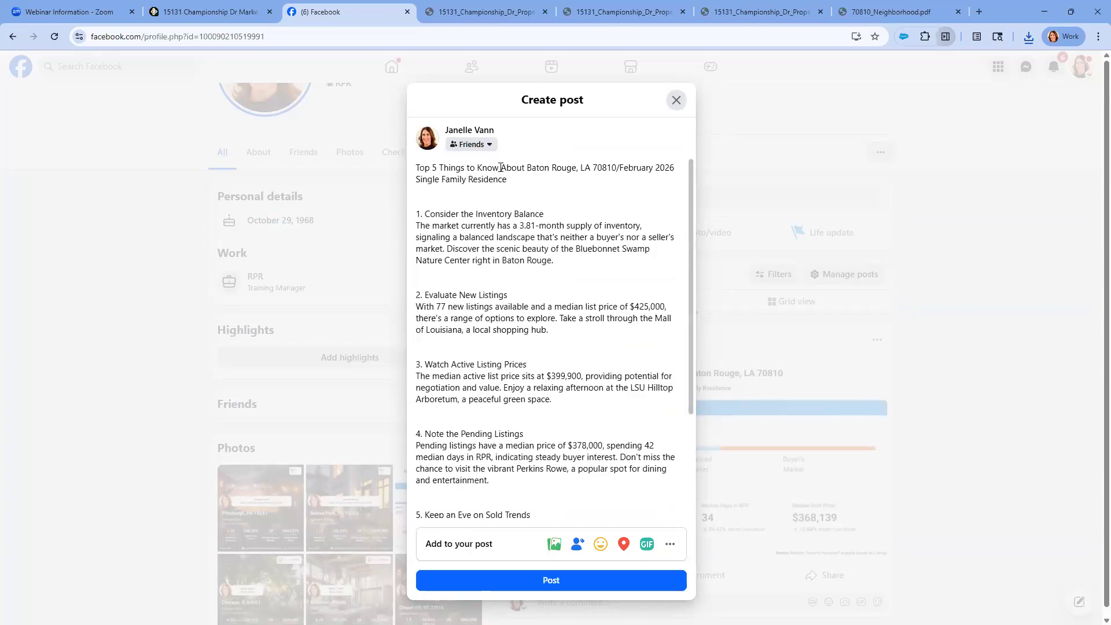
left_click(556, 586)
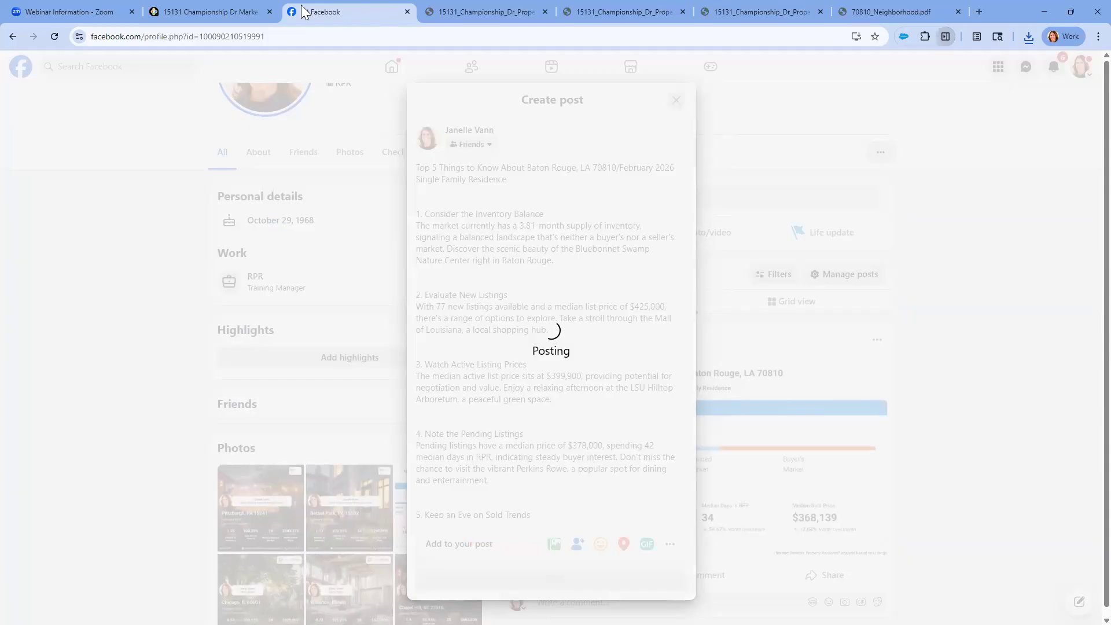
Switch back to RPR and close the generated article to return to the property's Market Trends page
left_click(242, 13)
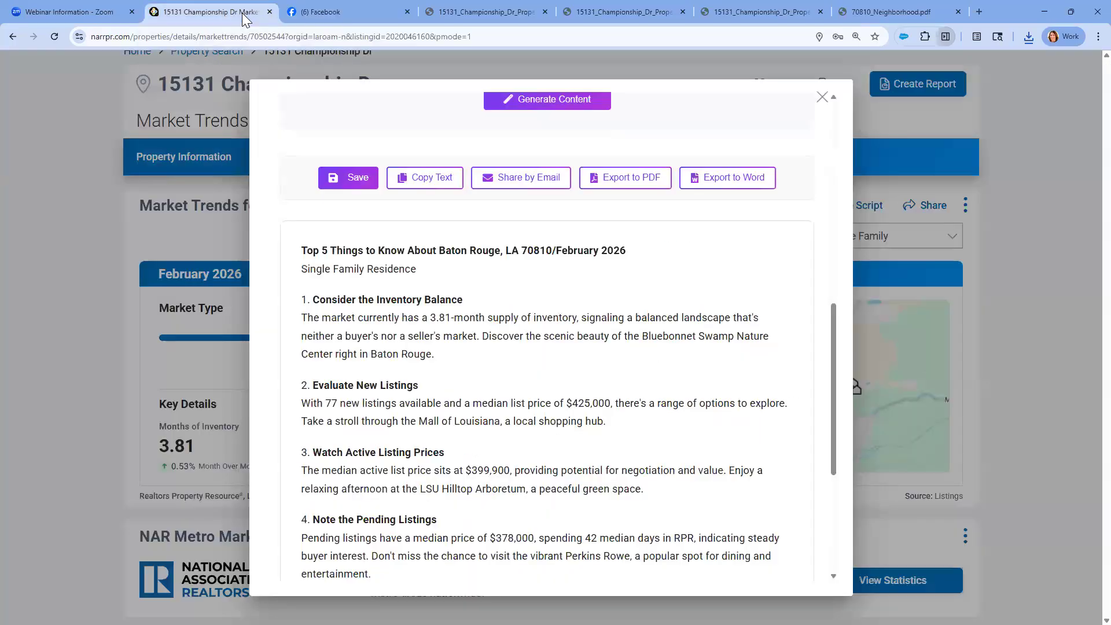
left_click(822, 97)
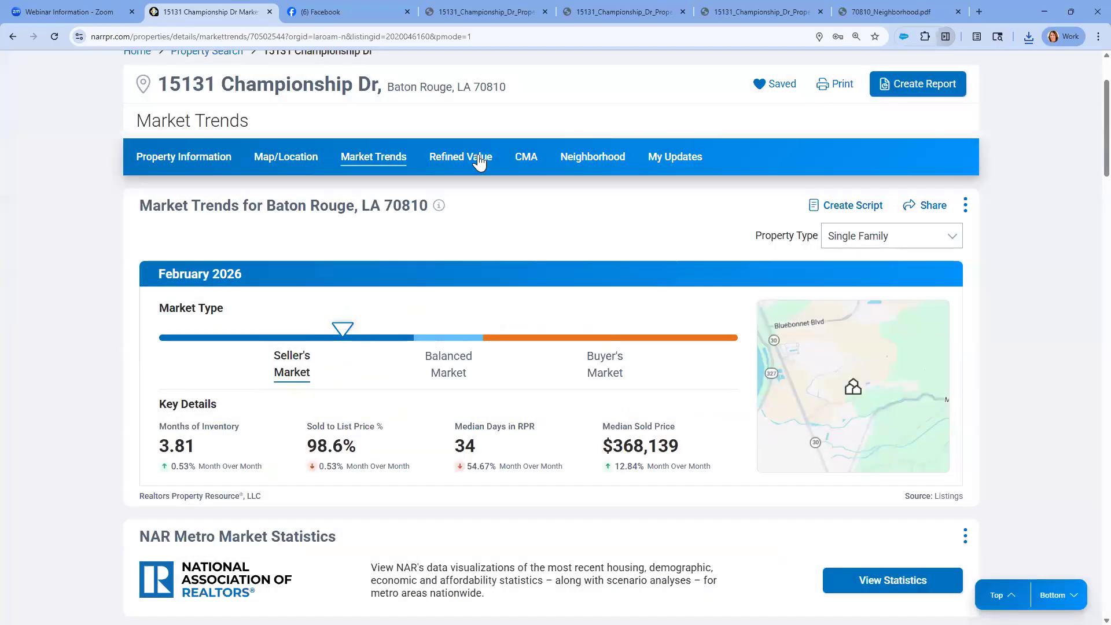
left_click(383, 168)
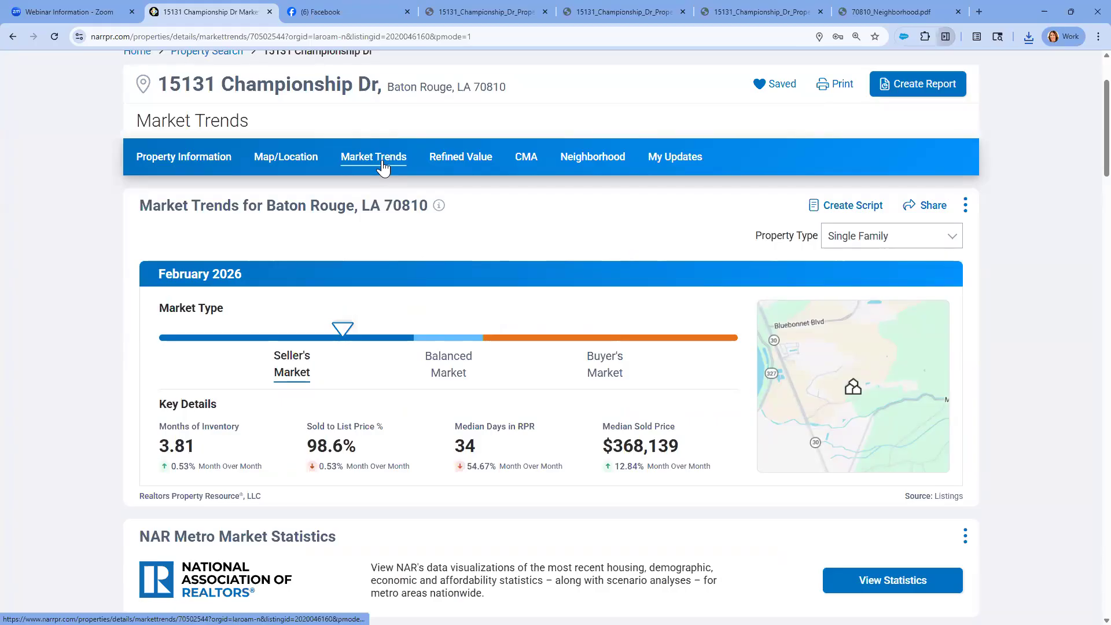
Reopen the Market Trends AI ScriptWriter and set a Friendly tone with Sellers as the audience
left_click(860, 209)
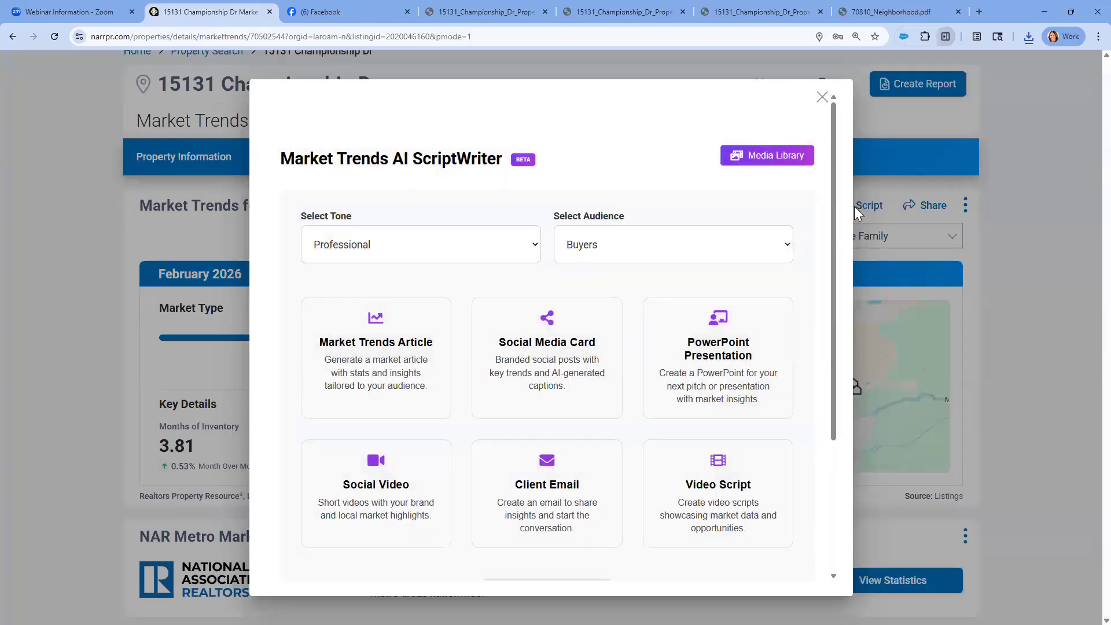
left_click(528, 244)
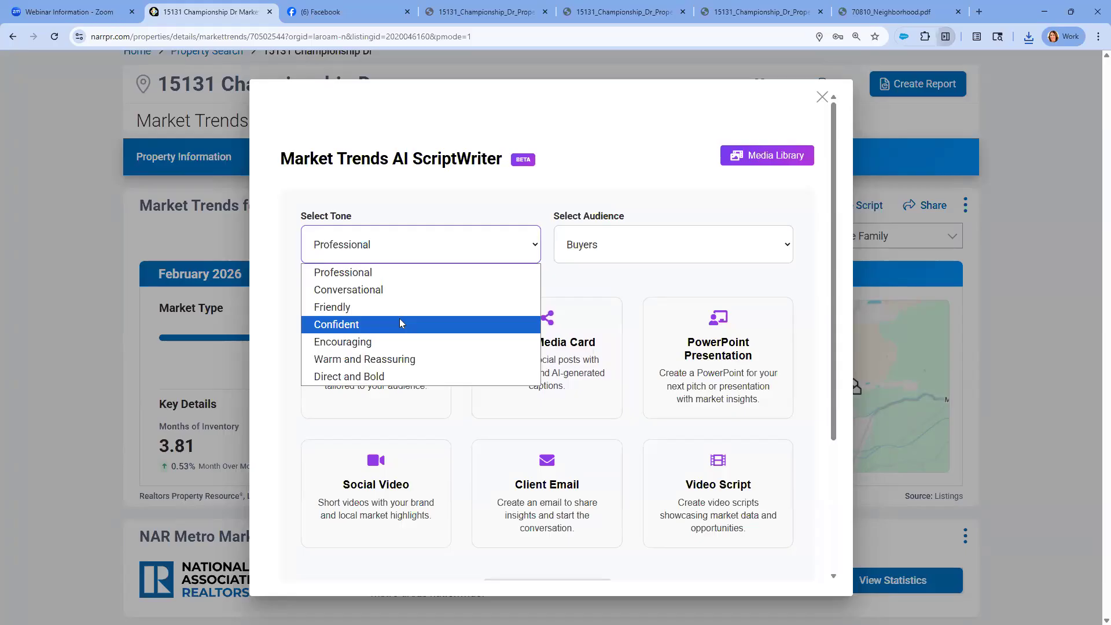
left_click(400, 307)
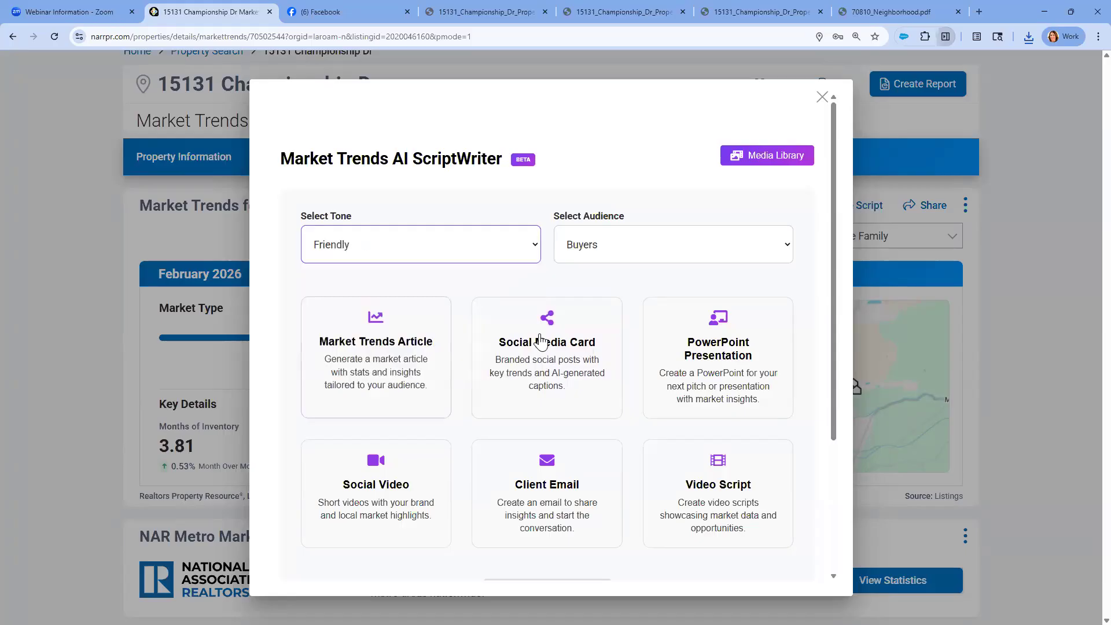
left_click(708, 260)
left_click(656, 341)
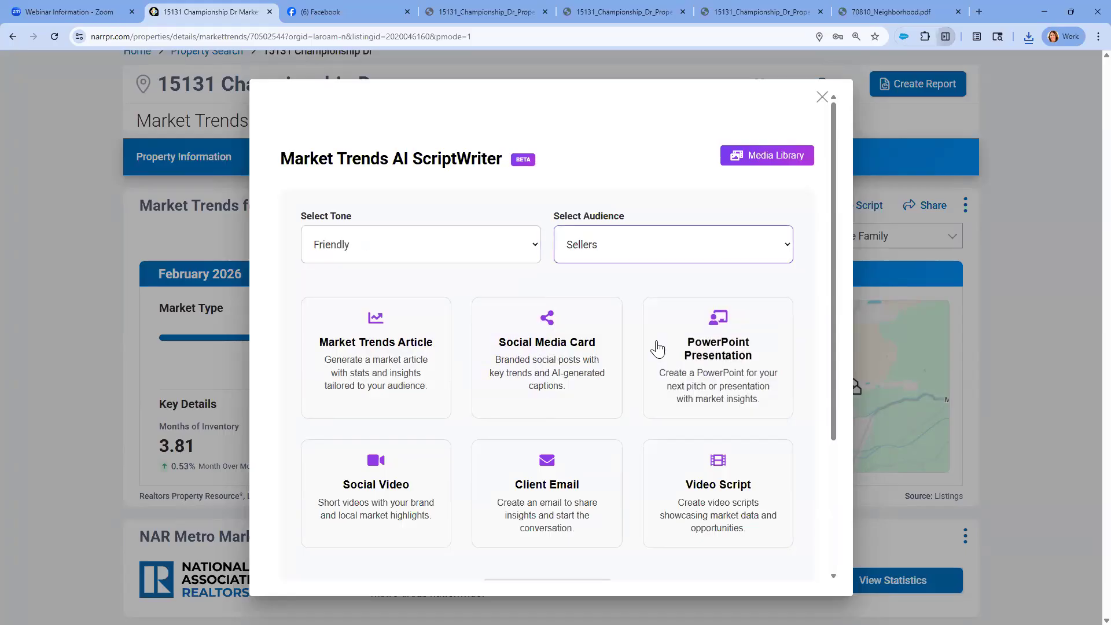
Set the audience to Buyers and Sellers, create a Social Media Card and accept its prefilled agent information
left_click(725, 245)
left_click(637, 327)
left_click(567, 351)
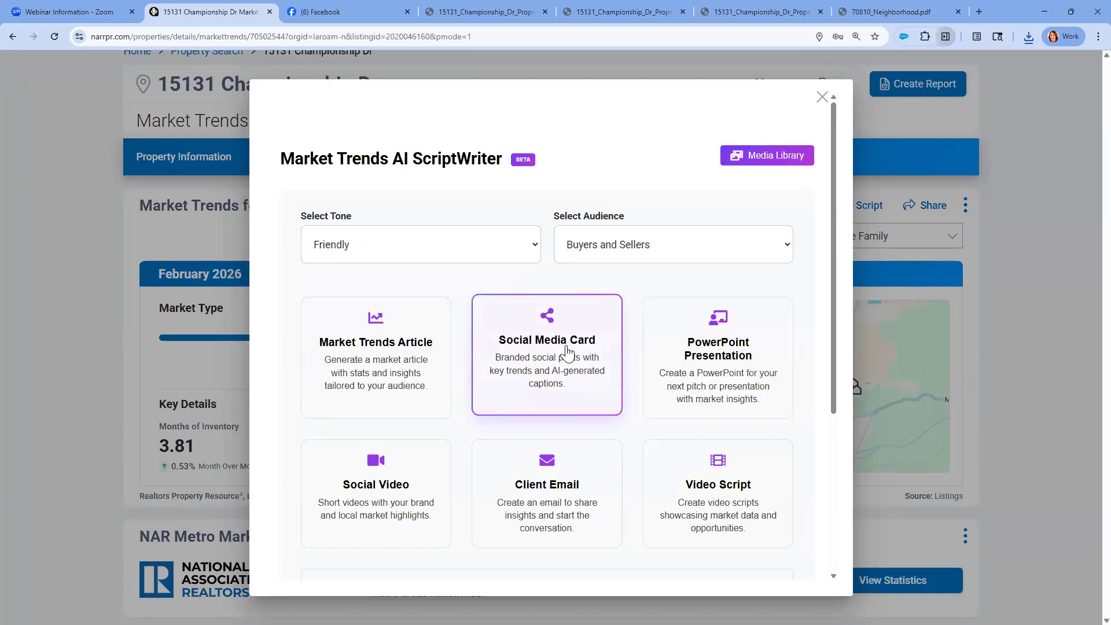
scroll(567, 351, "down", 2)
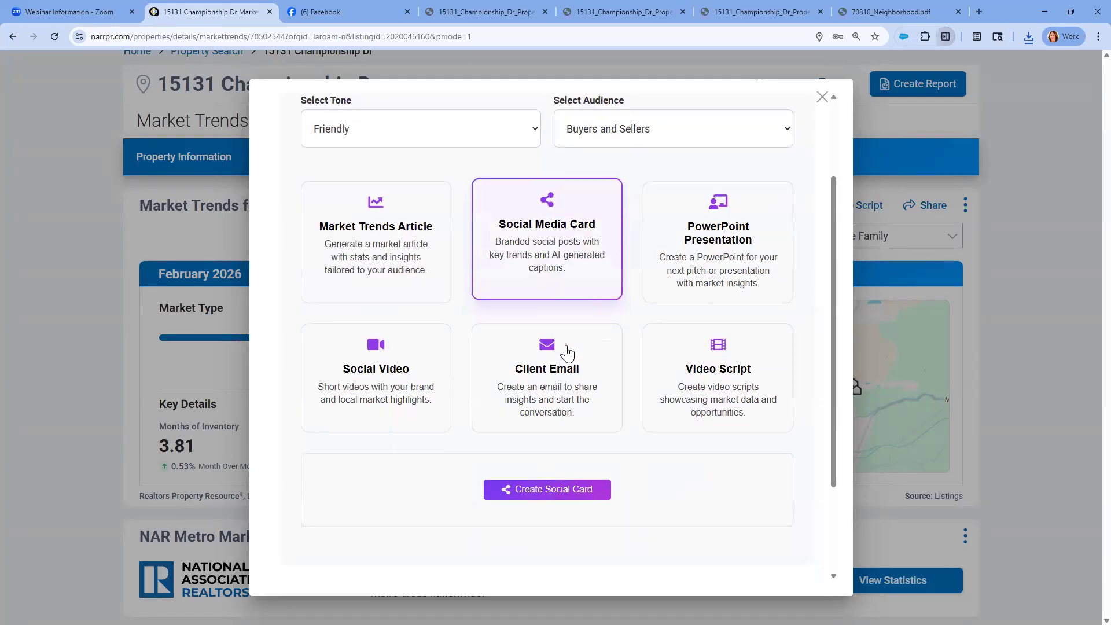
left_click(554, 488)
scroll(553, 484, "down", 3)
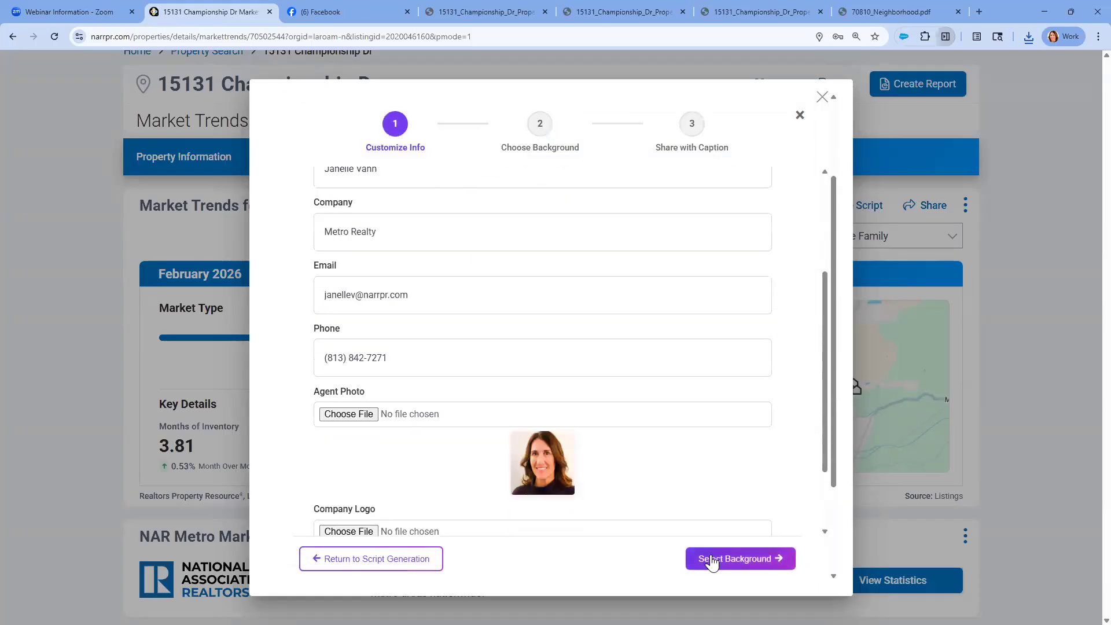
left_click(741, 558)
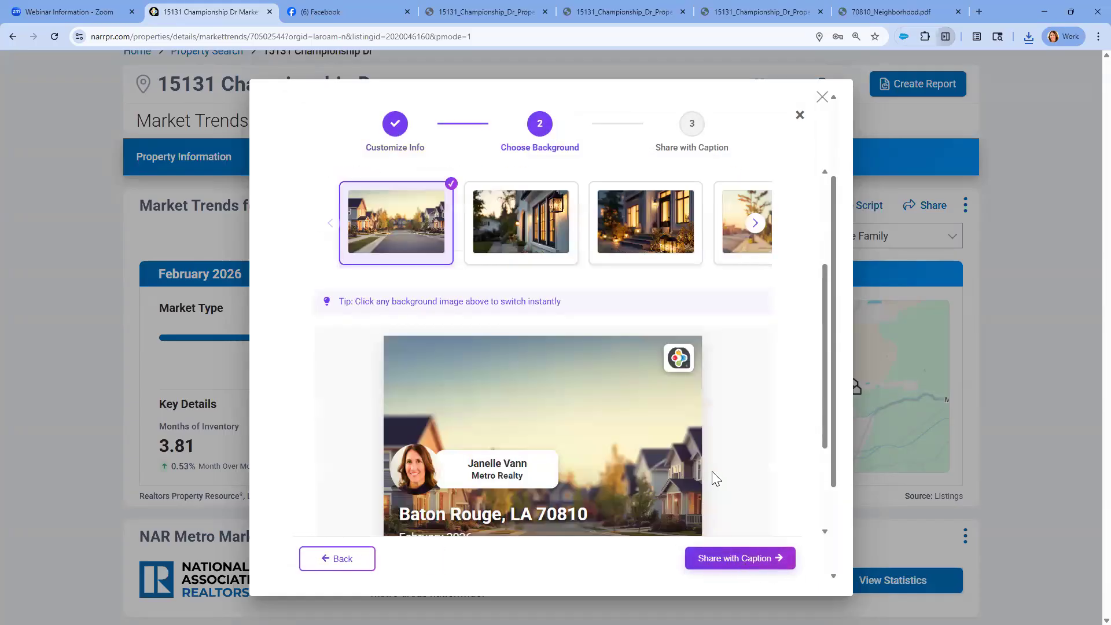
Preview the social card with the lantern-lit house and evening porch backgrounds
left_click(538, 243)
scroll(629, 260, "down", 3)
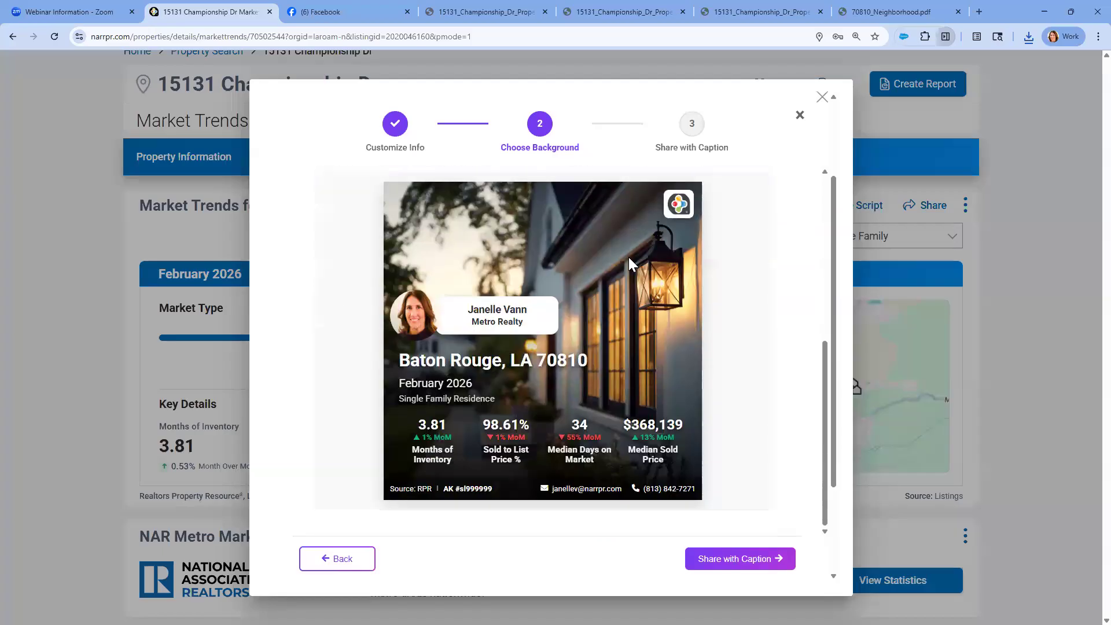
scroll(628, 257, "up", 3)
left_click(630, 254)
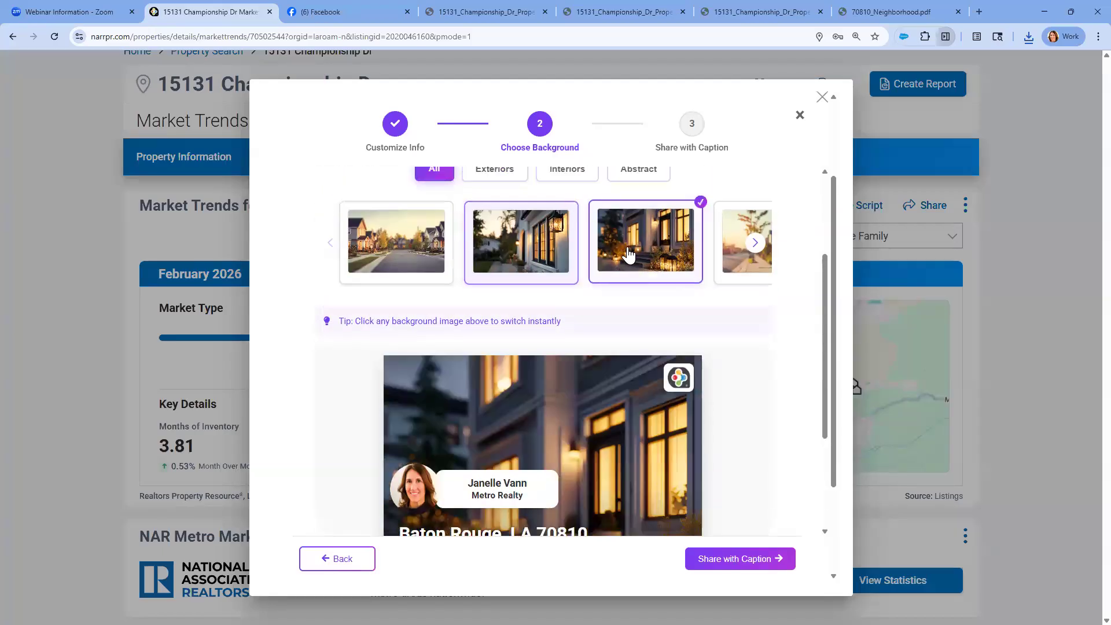
scroll(626, 327, "down", 3)
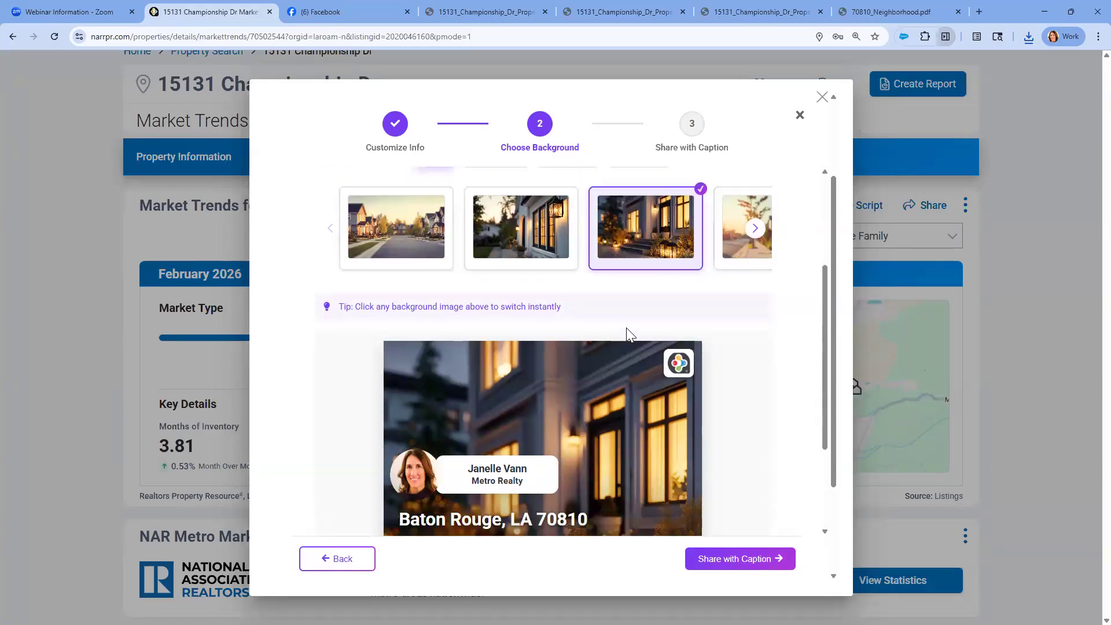
key("ctrl")
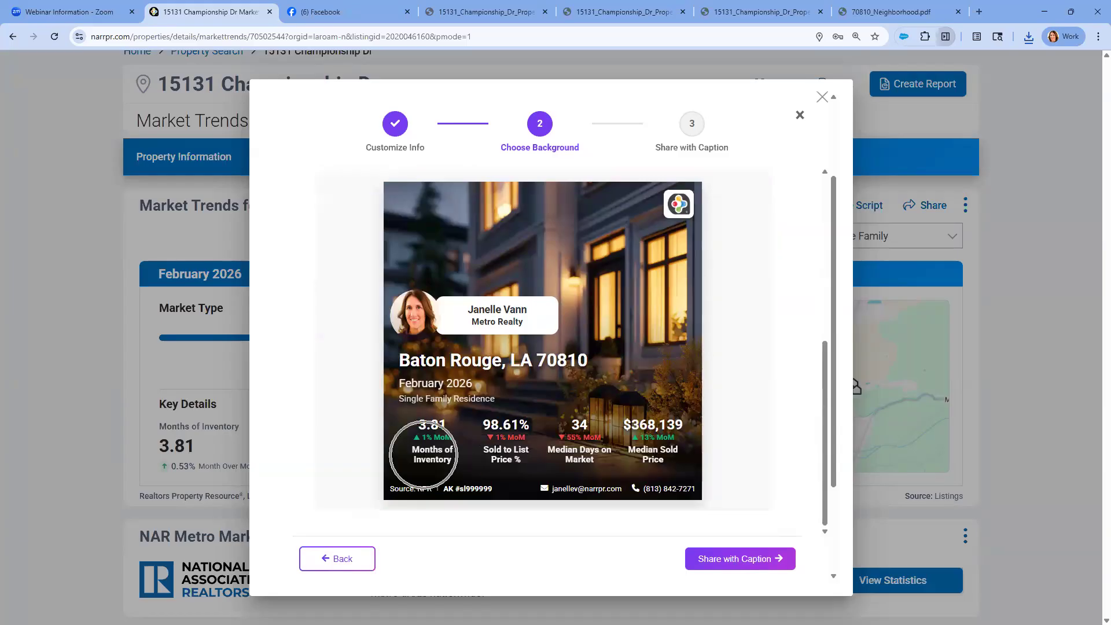
scroll(506, 443, "up", 4)
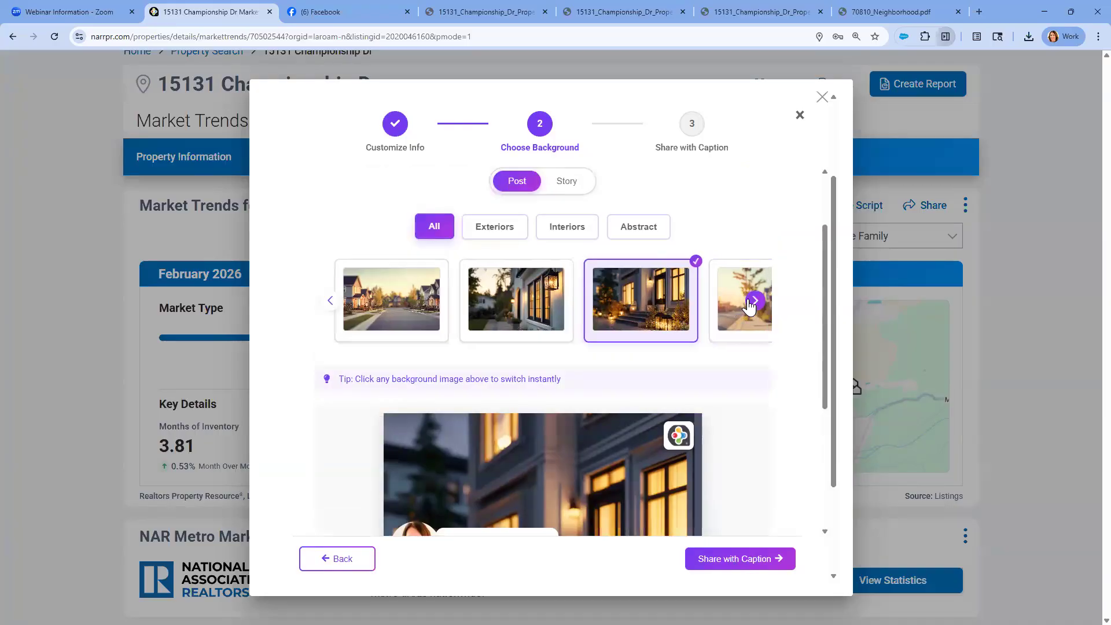
Set the tree-lined street photo as the social card's background and continue to the captions
left_click(752, 300)
left_click(753, 301)
left_click(752, 301)
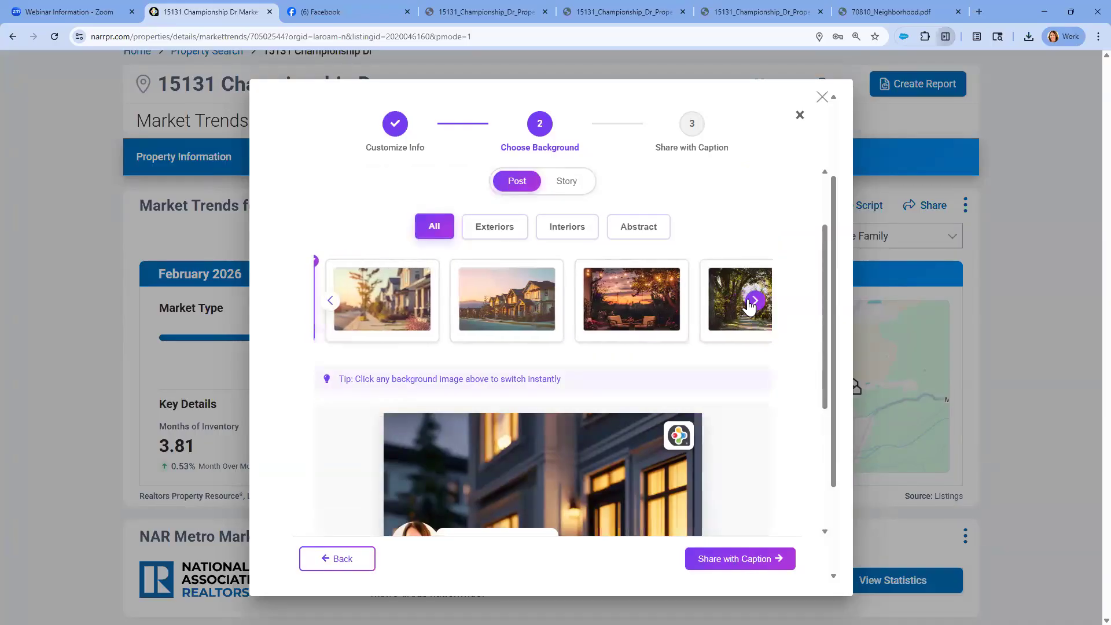
left_click(686, 304)
scroll(685, 312, "down", 3)
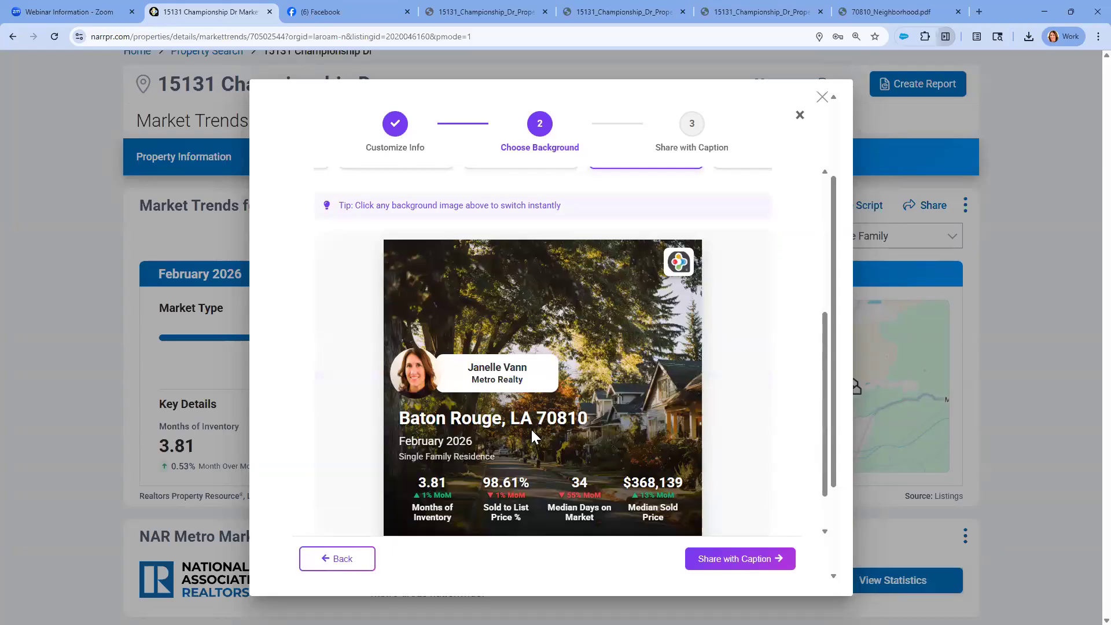
scroll(531, 429, "down", 1)
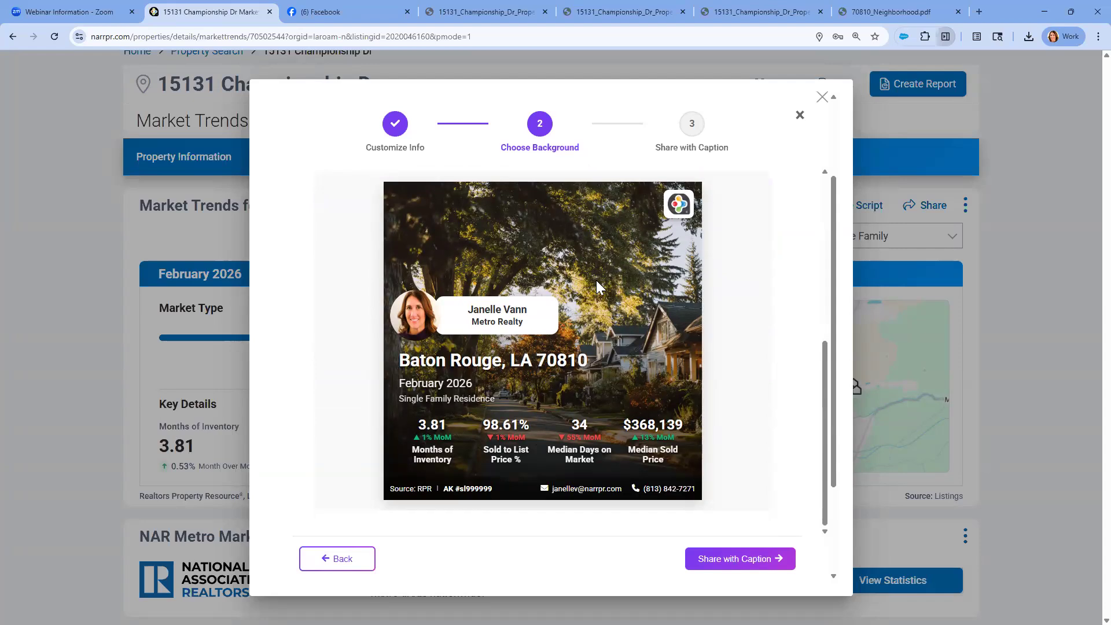
left_click(737, 559)
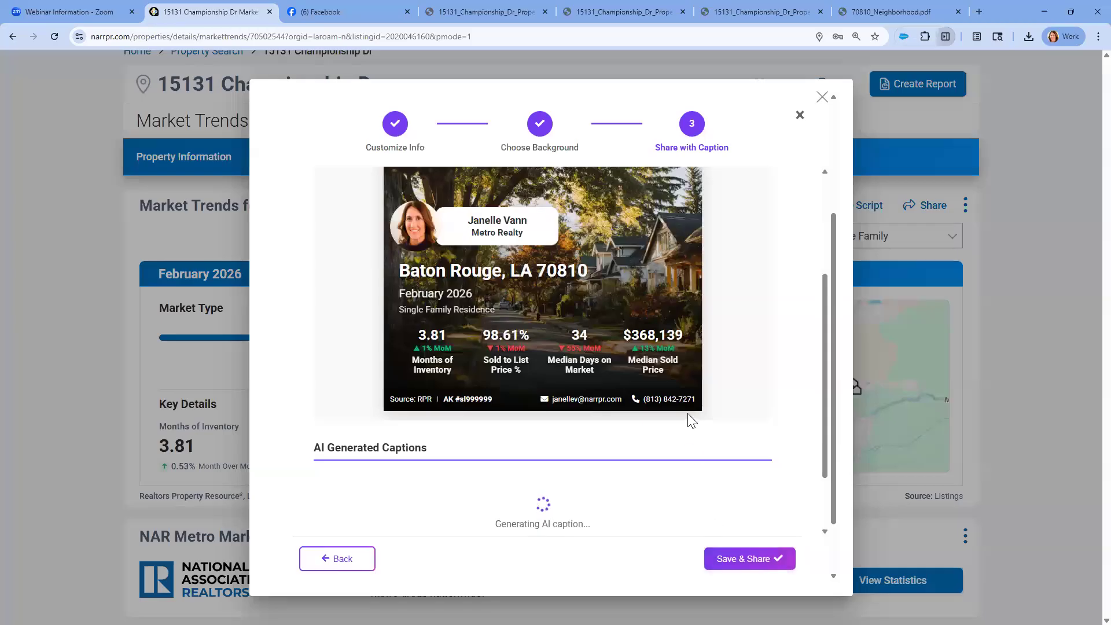
Review the finished social card and expand the full list of AI-generated captions
scroll(689, 416, "down", 3)
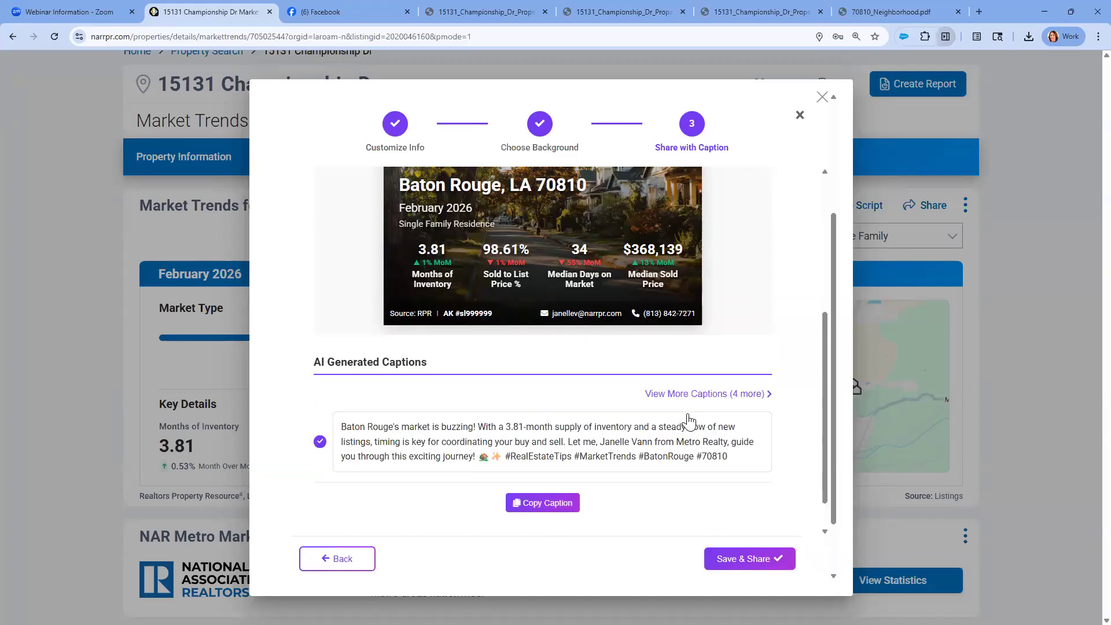
scroll(689, 420, "up", 2)
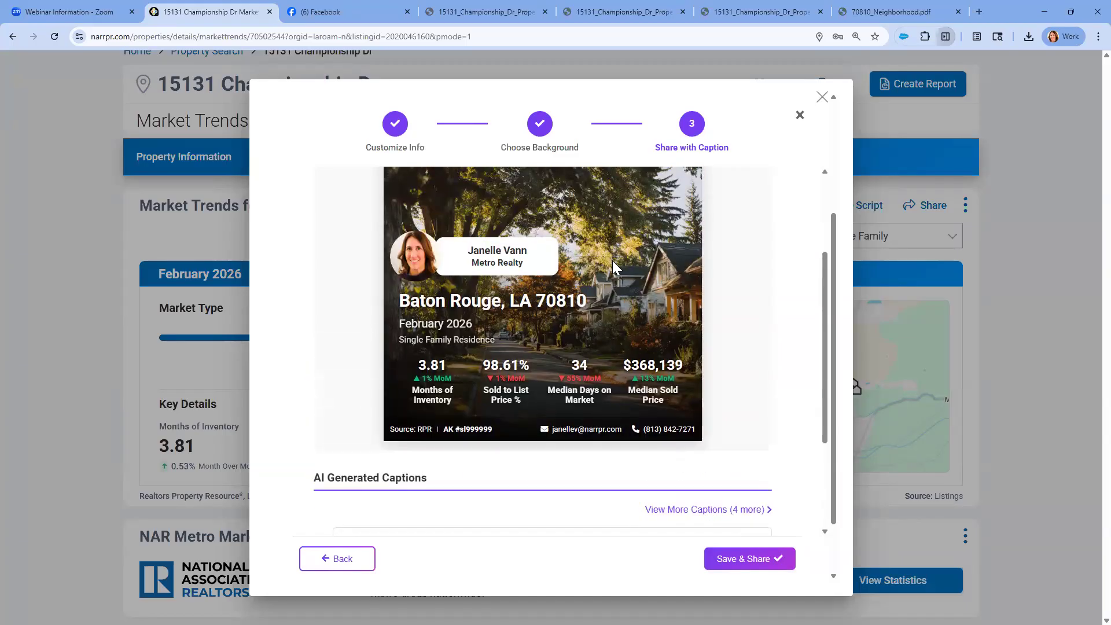
scroll(612, 259, "down", 3)
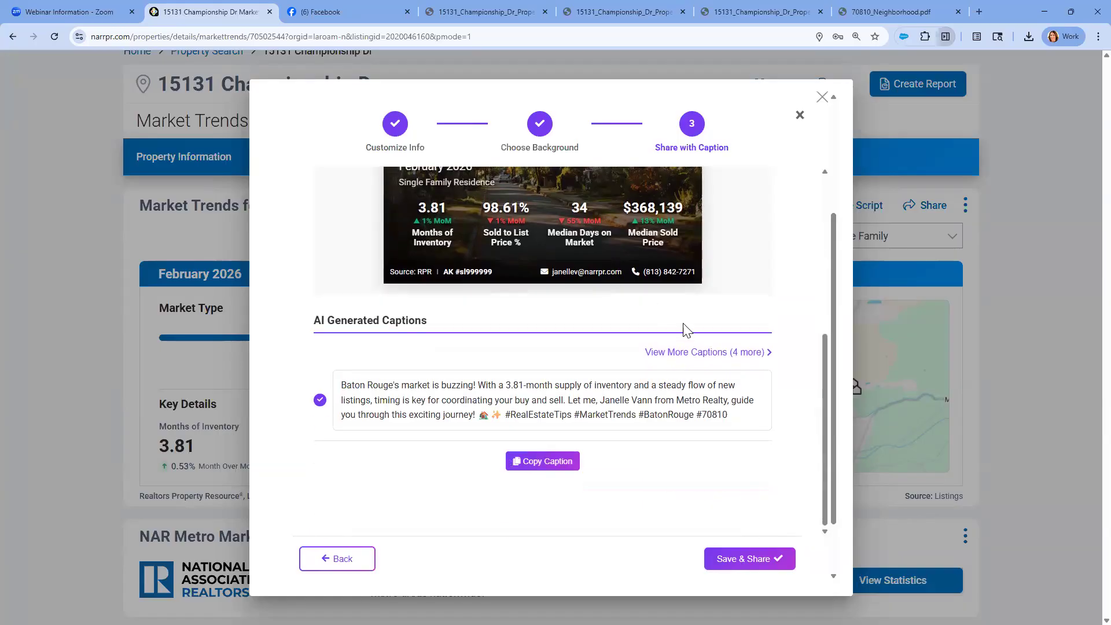
left_click(693, 353)
scroll(399, 318, "down", 1)
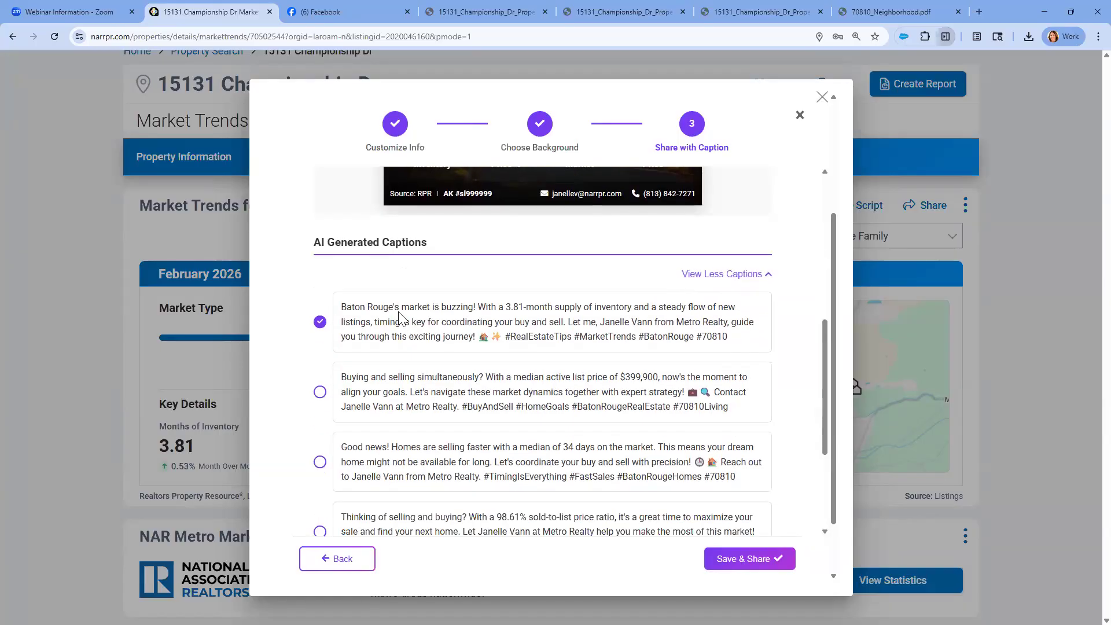
scroll(399, 318, "down", 1)
Select the caption beginning "Good news! Homes are selling faster" and copy it
left_click(457, 275)
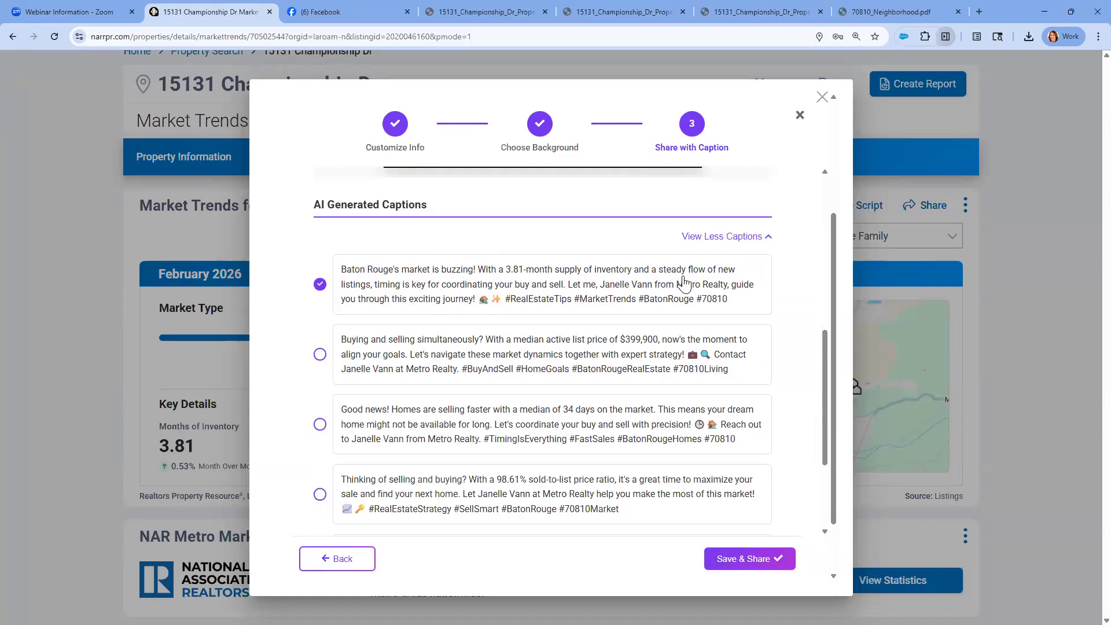
left_click(403, 292)
left_click(320, 354)
left_click(319, 431)
scroll(496, 417, "down", 2)
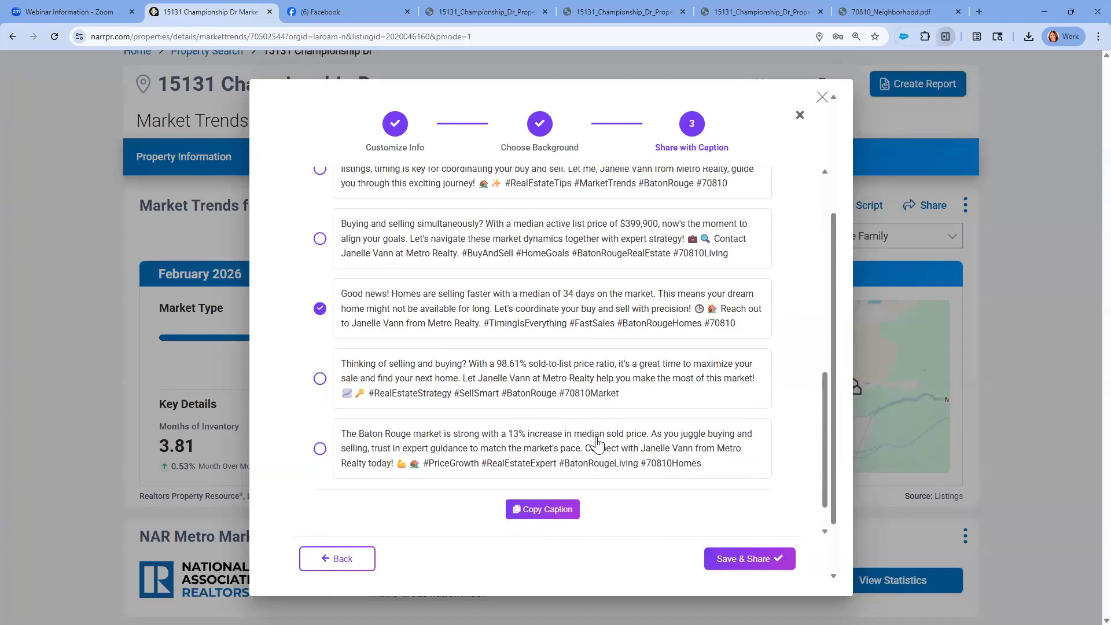
left_click(543, 508)
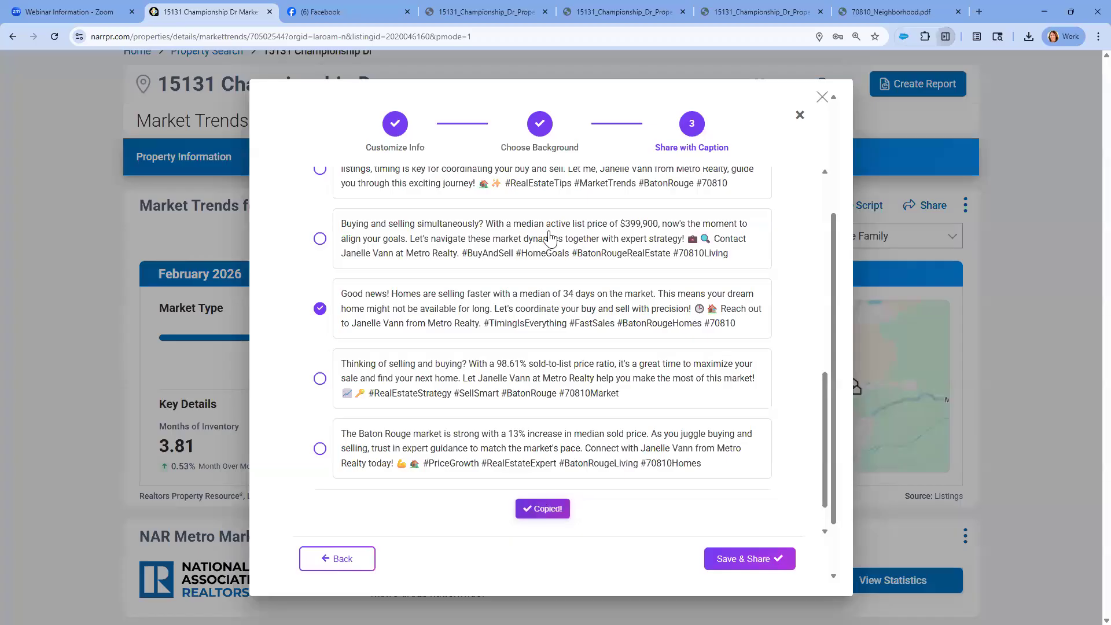
Switch to Facebook, paste the copied caption into a new post and publish it
left_click(347, 12)
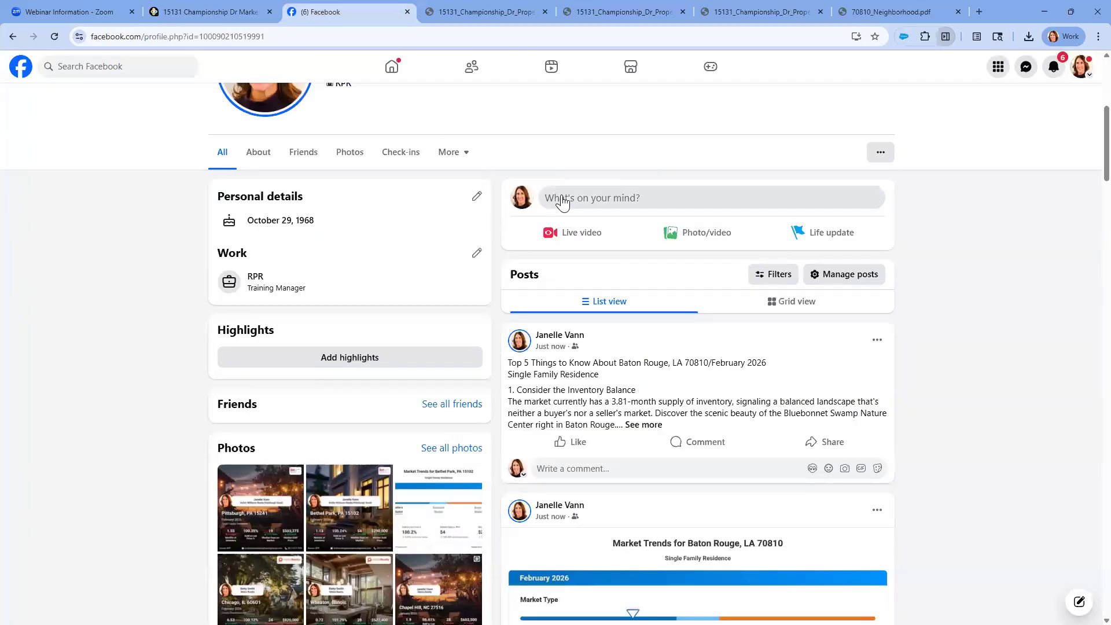
left_click(563, 201)
right_click(465, 308)
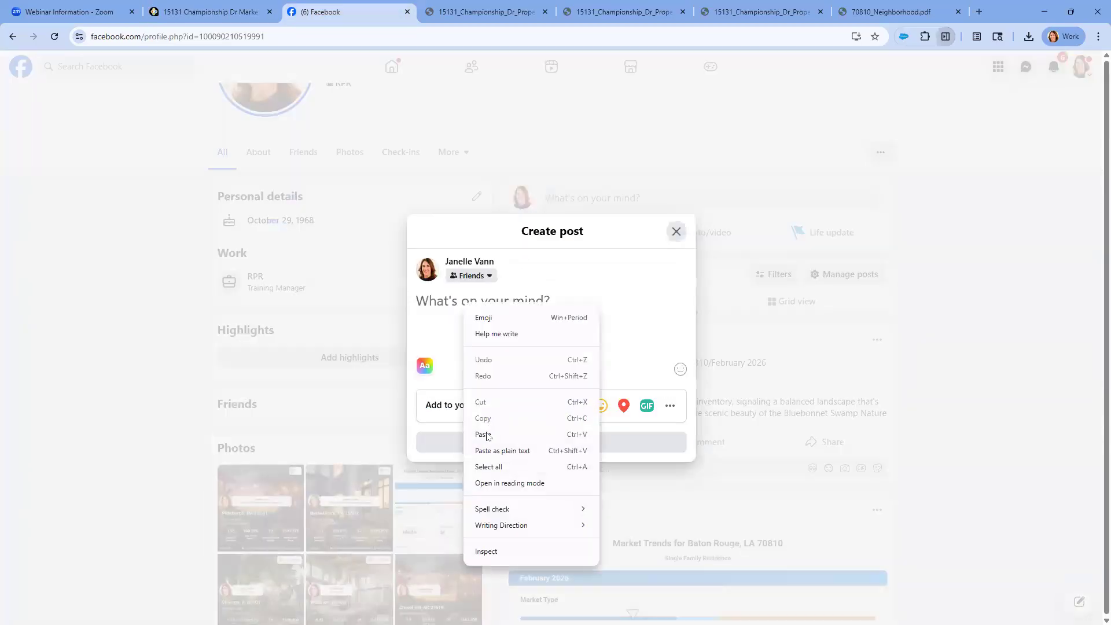
left_click(486, 436)
left_click(542, 445)
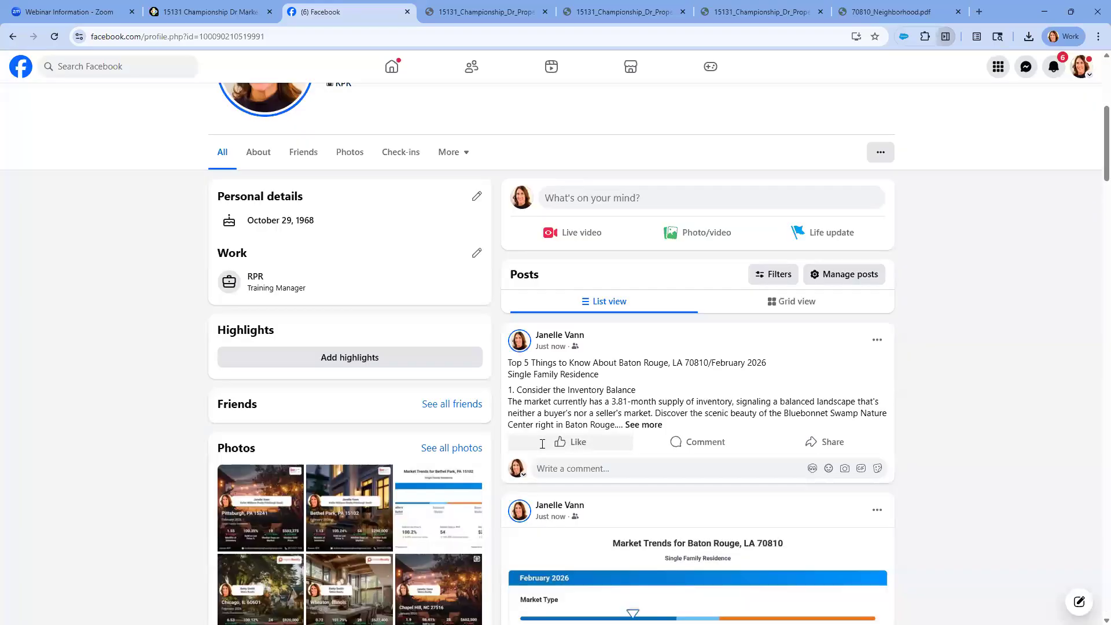
Create a Facebook text story from the copied caption and share it
scroll(550, 416, "up", 3)
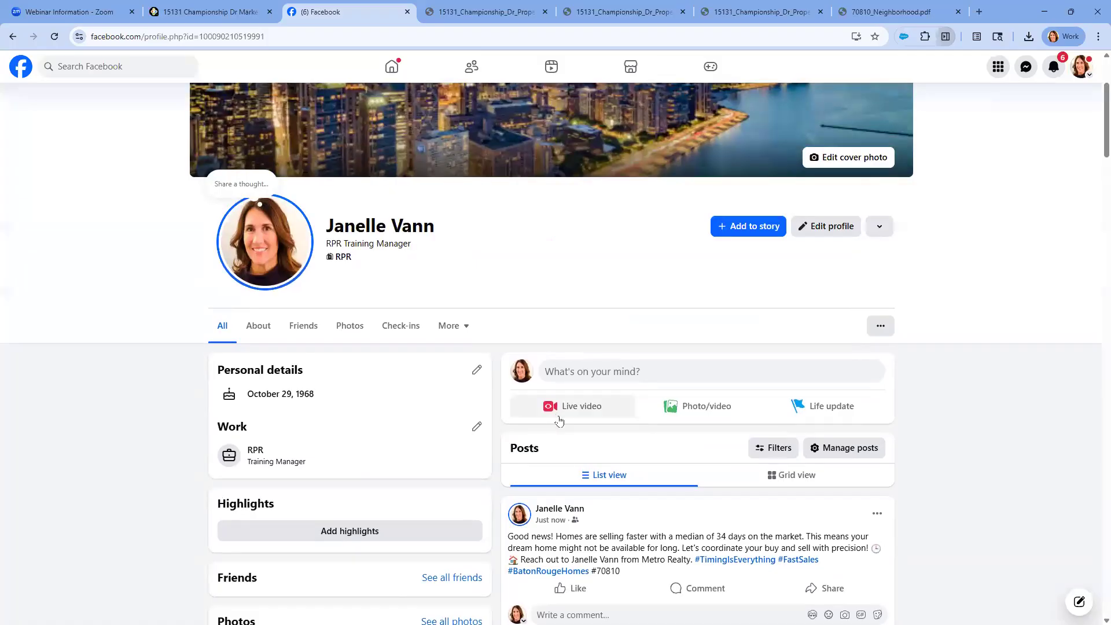
left_click(745, 228)
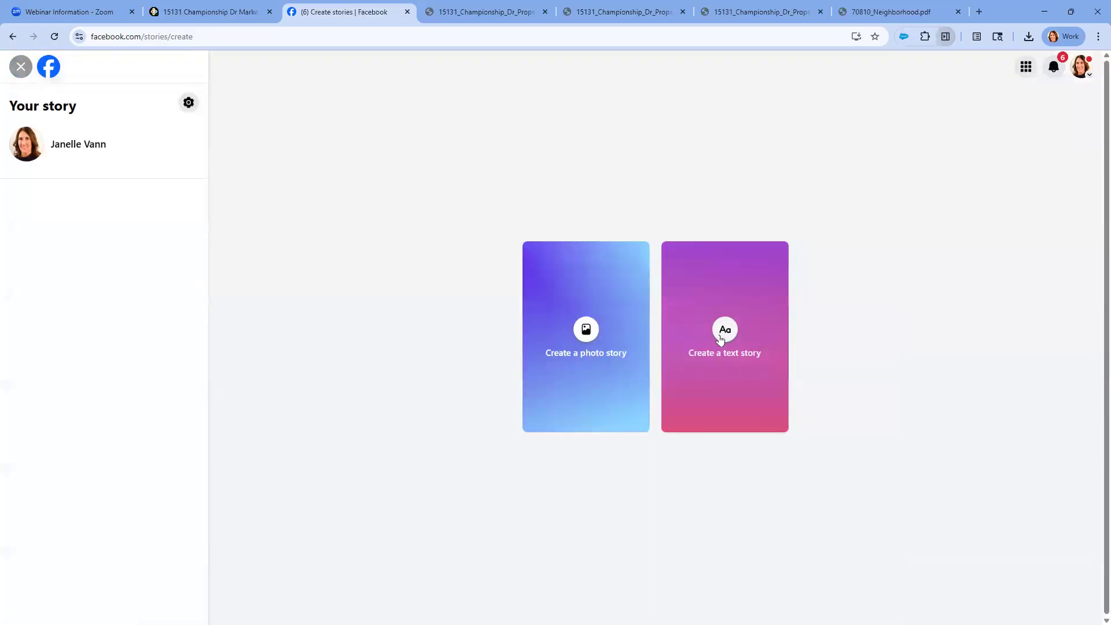
left_click(720, 340)
right_click(646, 335)
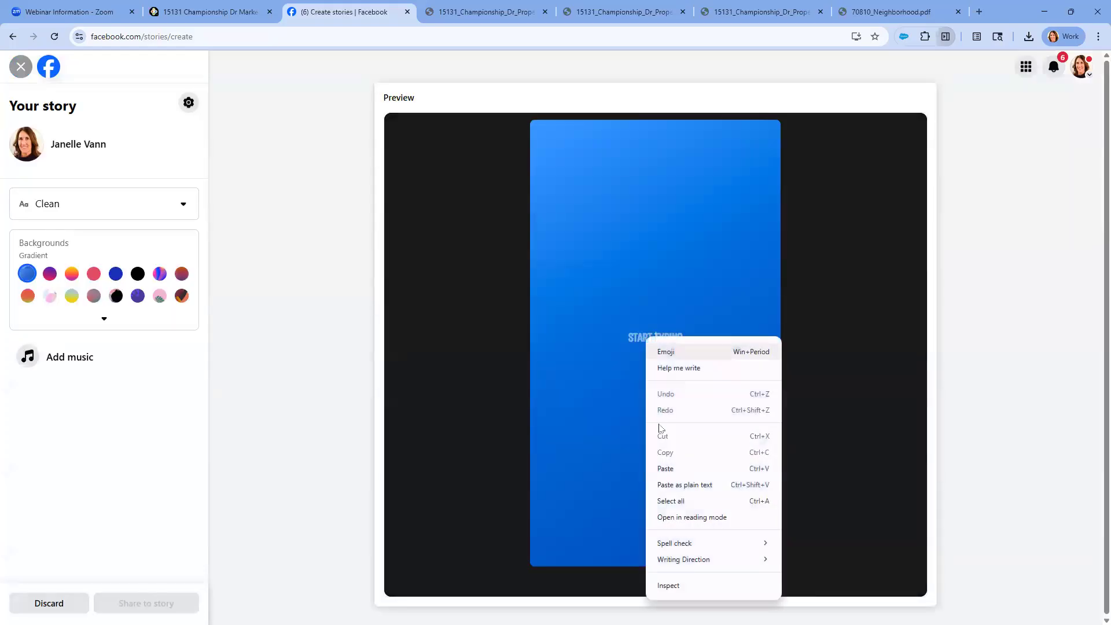
left_click(664, 466)
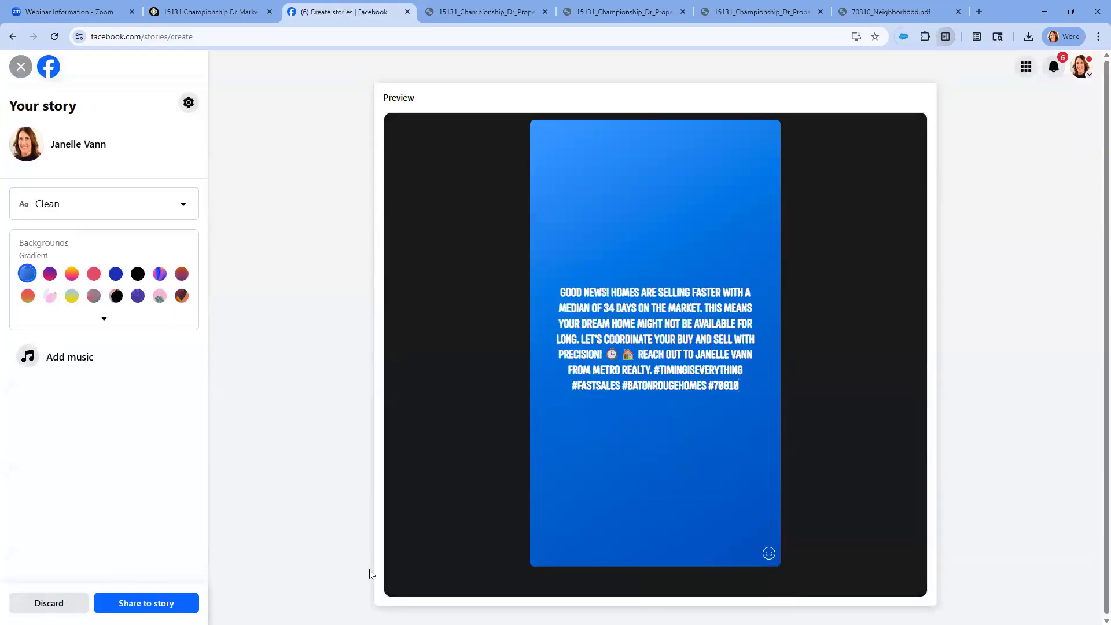
left_click(163, 603)
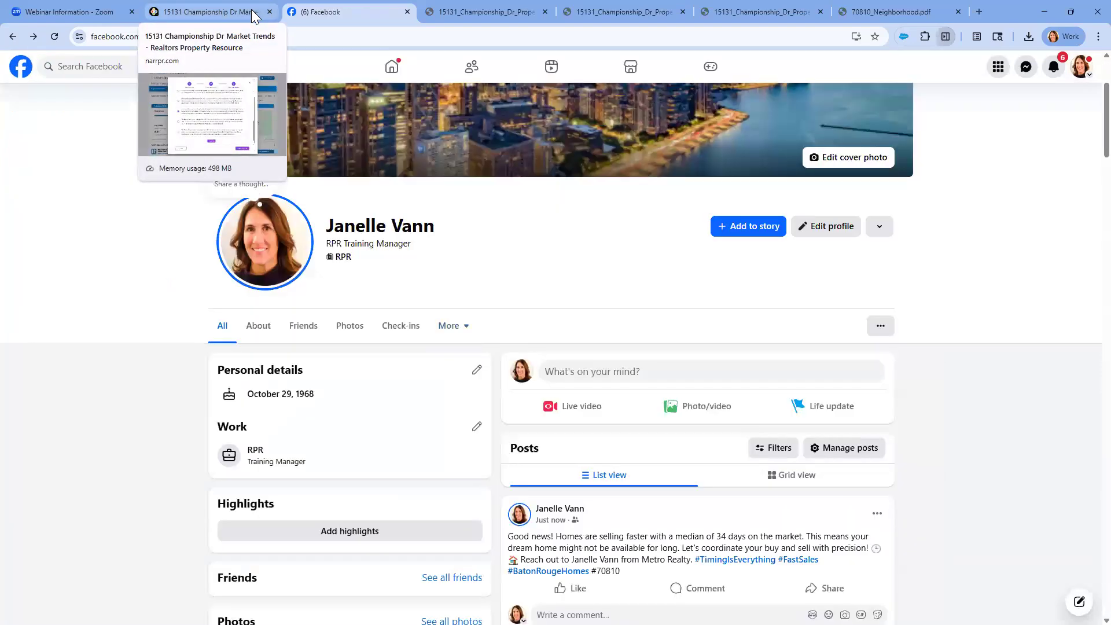
Switch back to RPR, save the social media card and open the Media Library
left_click(251, 9)
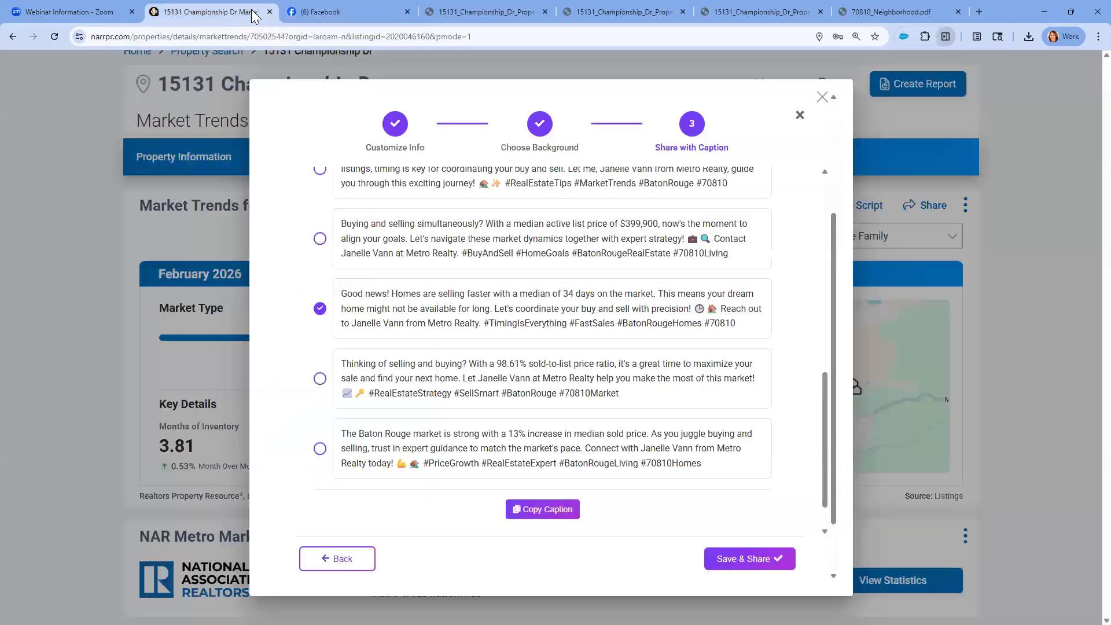
scroll(743, 535, "down", 1)
left_click(734, 560)
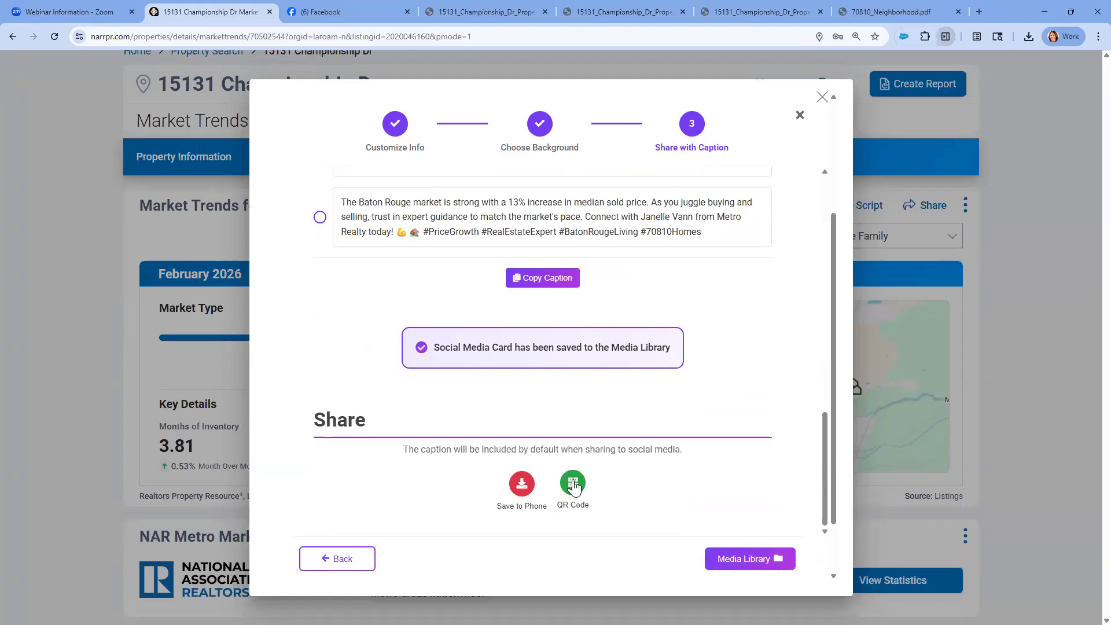
left_click(748, 559)
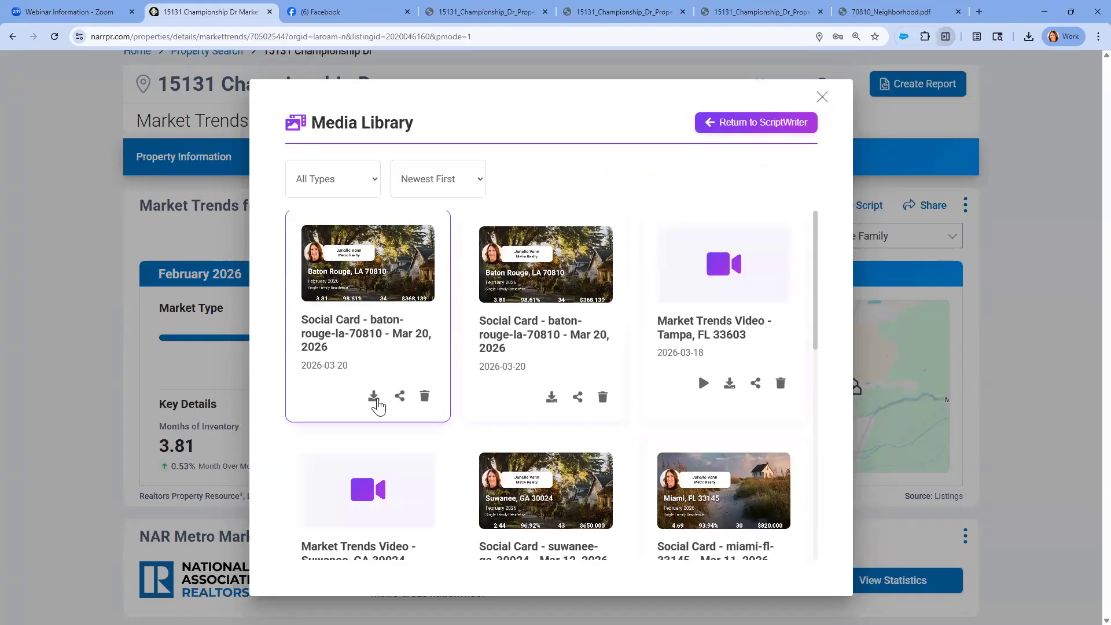
Download the newest Baton Rouge 70810 social card, open the downloaded image and copy it
left_click(374, 399)
left_click(906, 73)
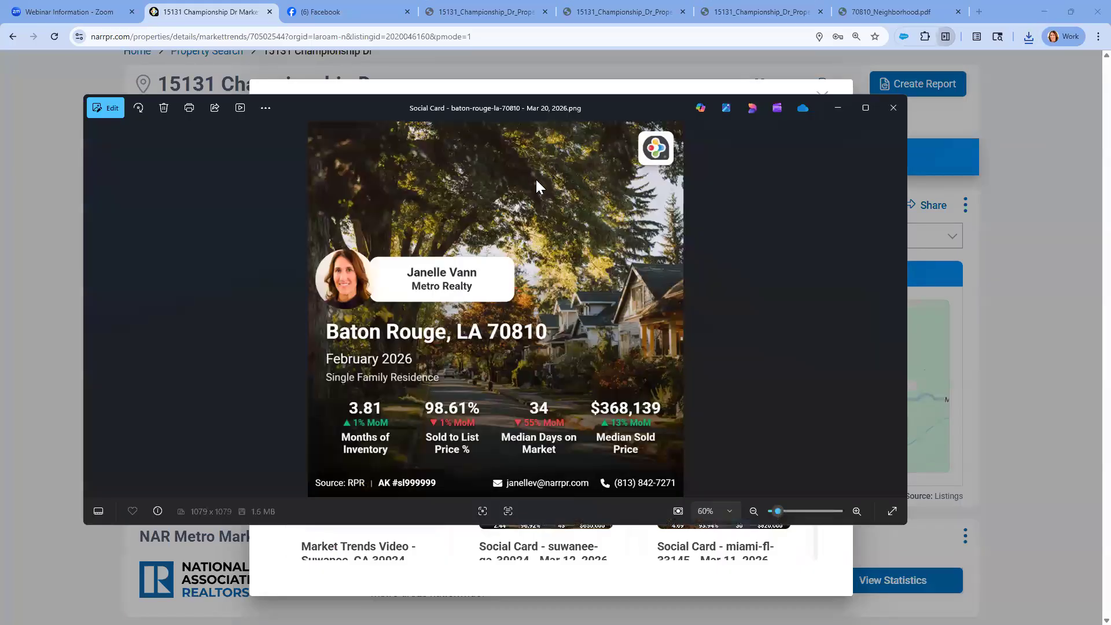
right_click(536, 178)
left_click(571, 230)
Switch to Facebook, paste the social card image into a new post and publish it
left_click(382, 10)
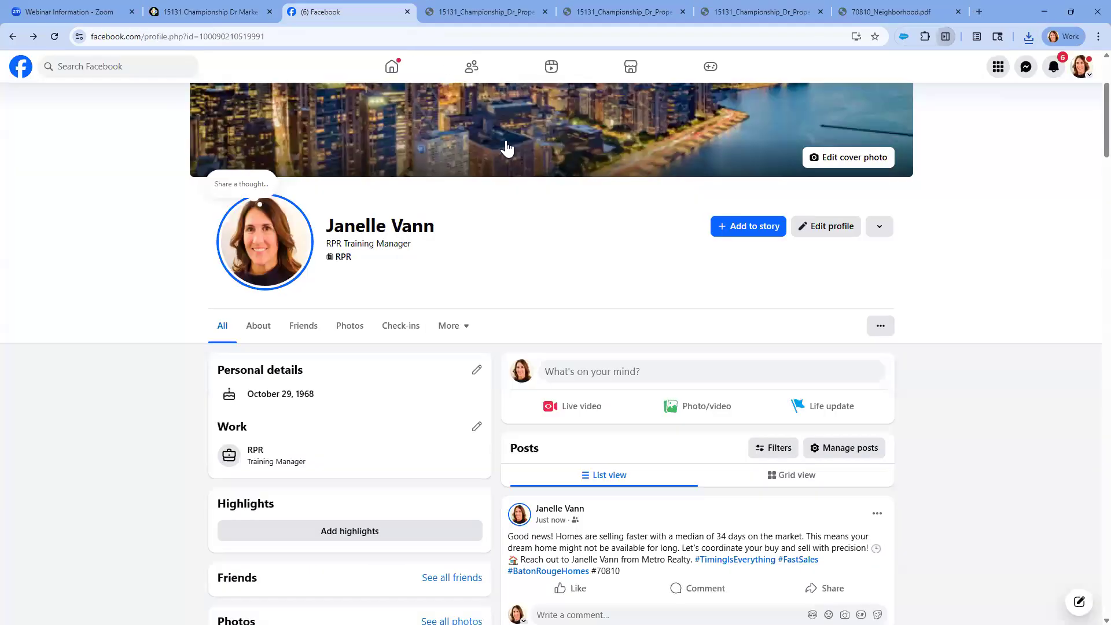
left_click(560, 370)
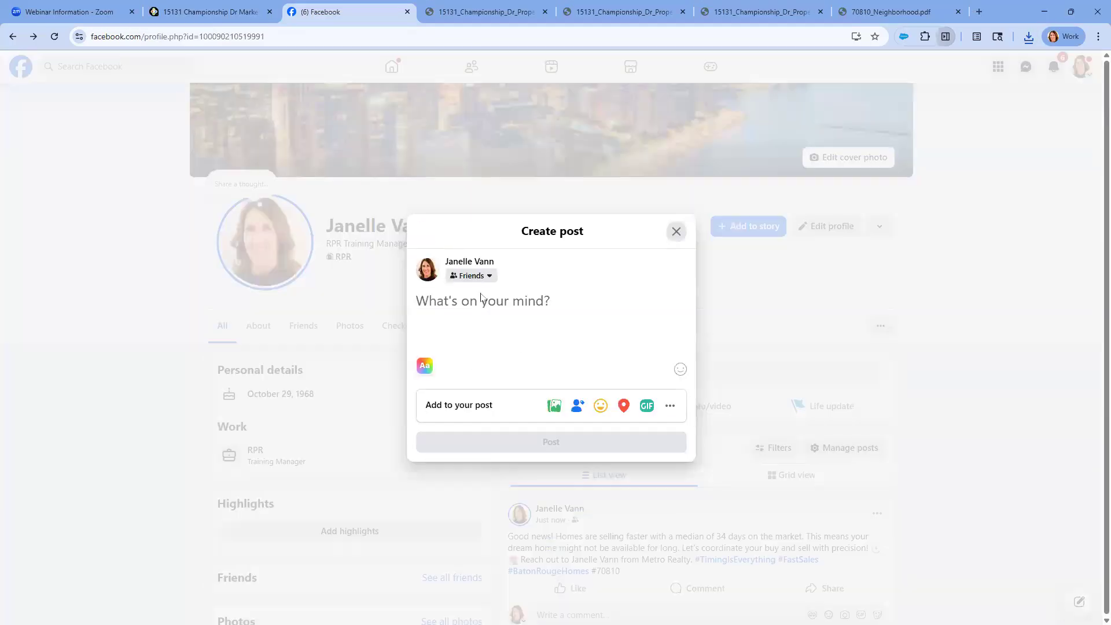
right_click(481, 297)
left_click(517, 423)
left_click(551, 545)
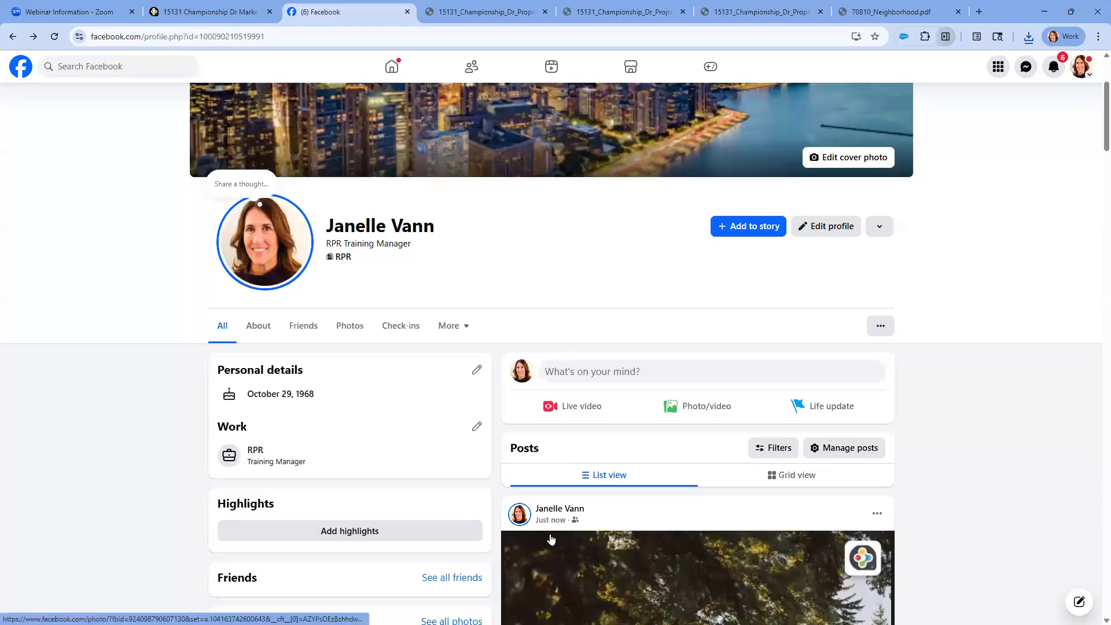
Review the newly published Baton Rouge 70810 posts on the Facebook profile, expanding the full Top 5 Things to Know article
scroll(567, 497, "down", 3)
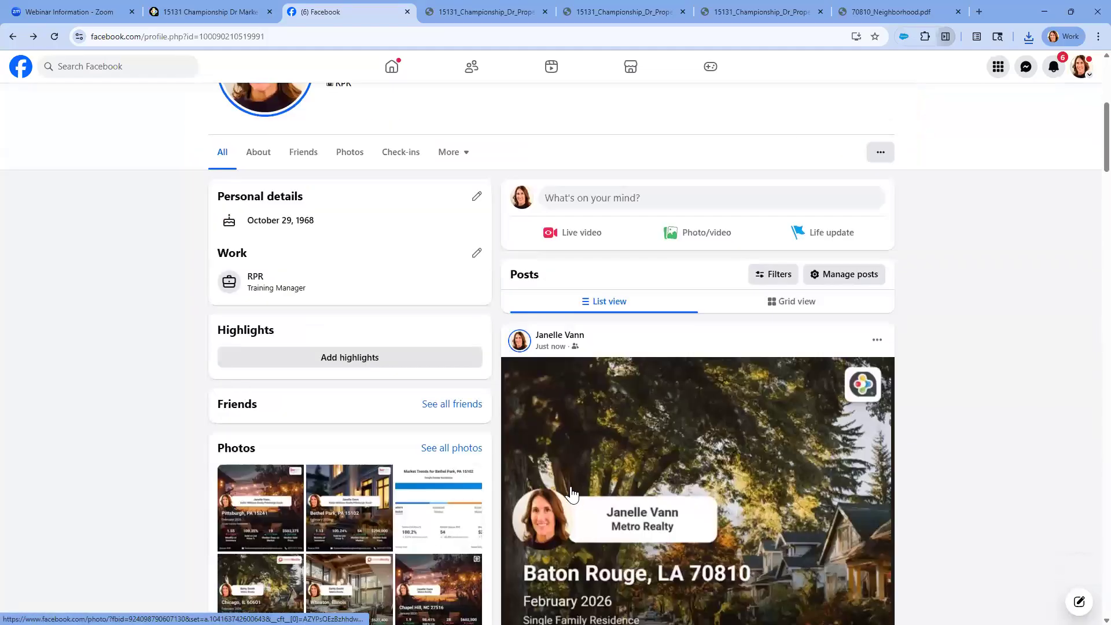
scroll(577, 474, "down", 3)
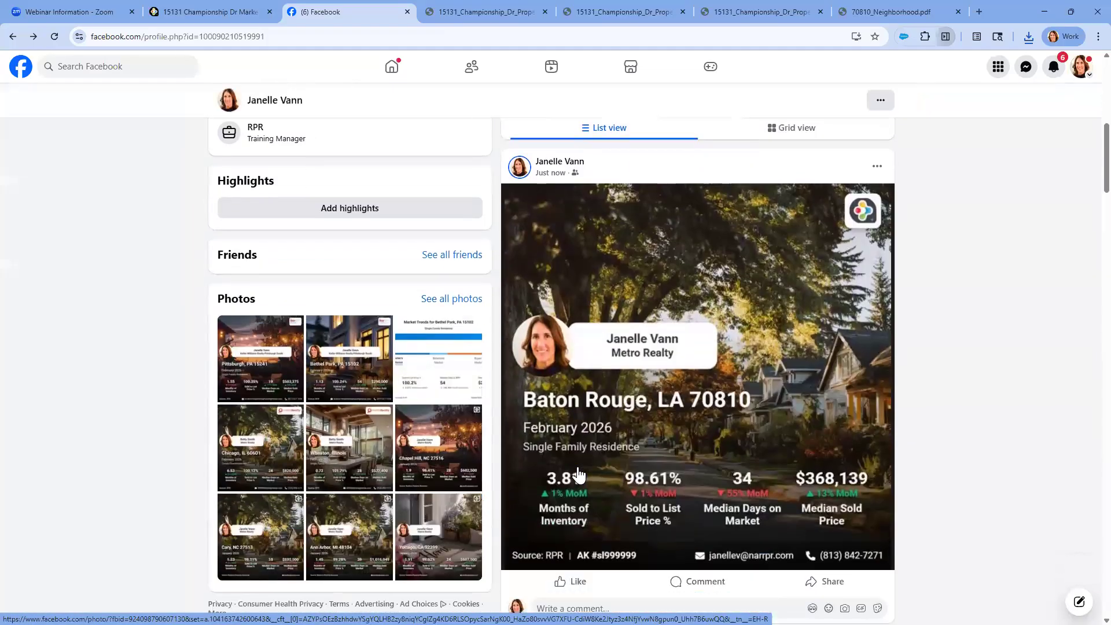
scroll(577, 475, "down", 2)
mouse_move(577, 474)
scroll(577, 474, "down", 2)
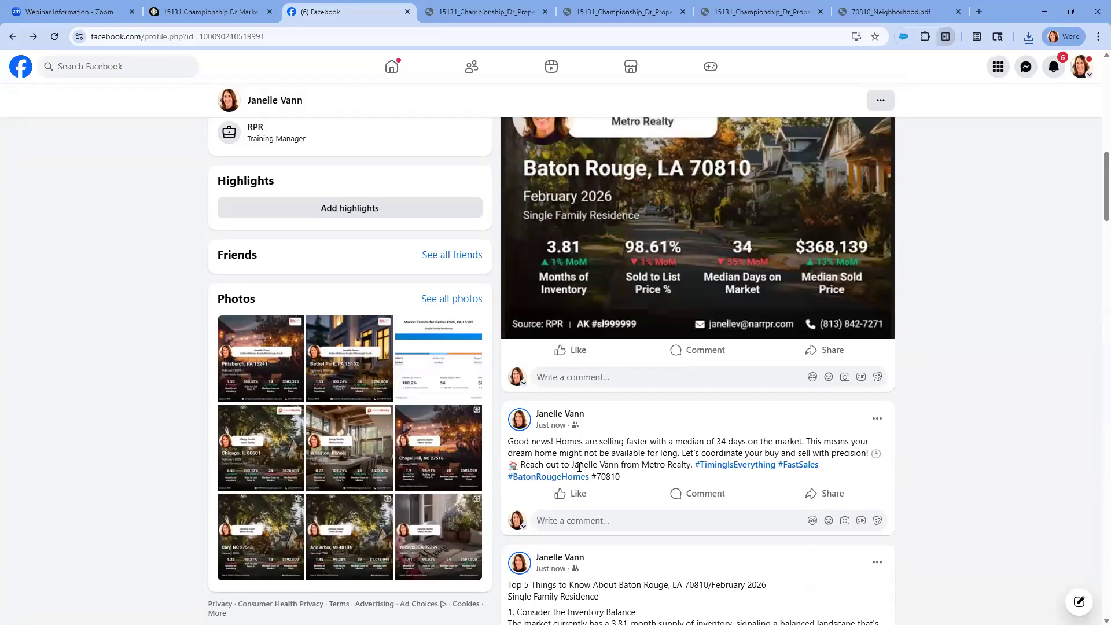
scroll(681, 224, "down", 3)
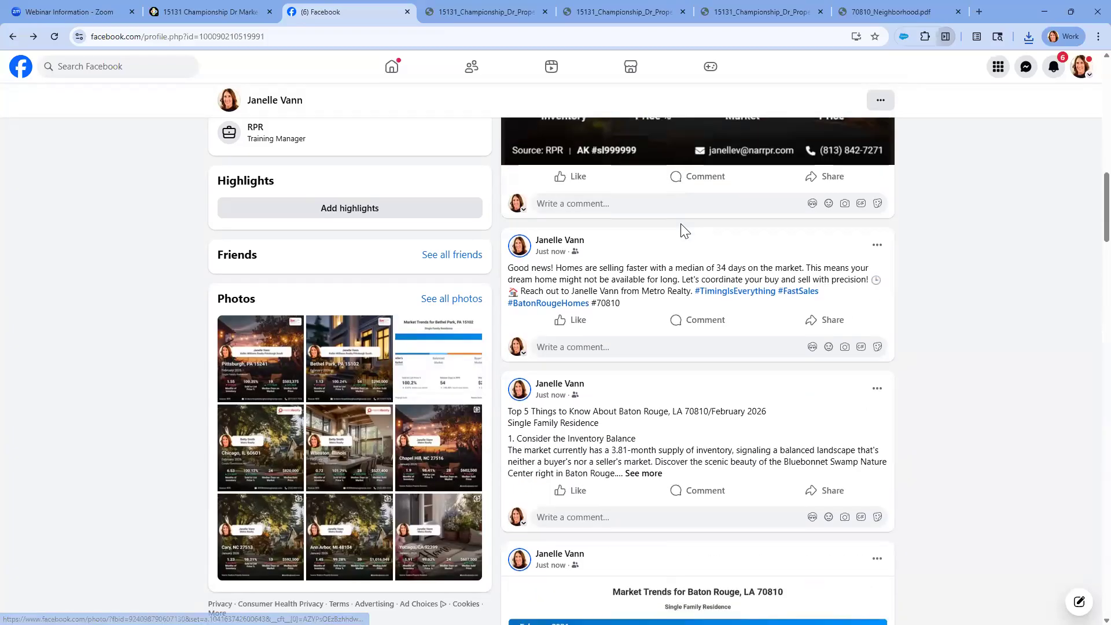
scroll(681, 229, "down", 3)
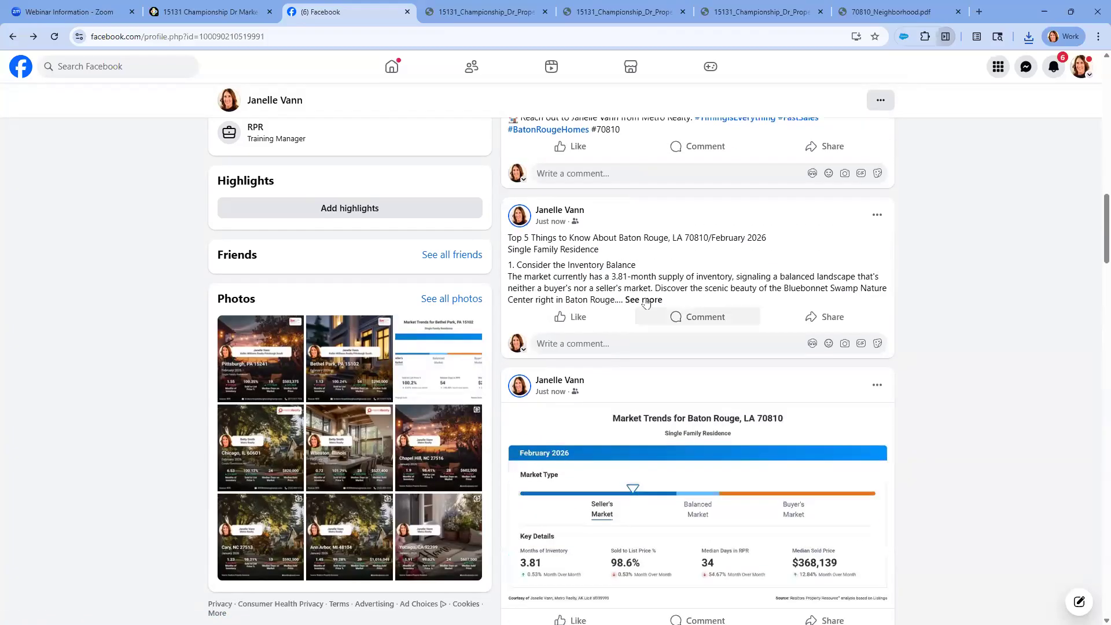
left_click(642, 299)
scroll(614, 271, "down", 4)
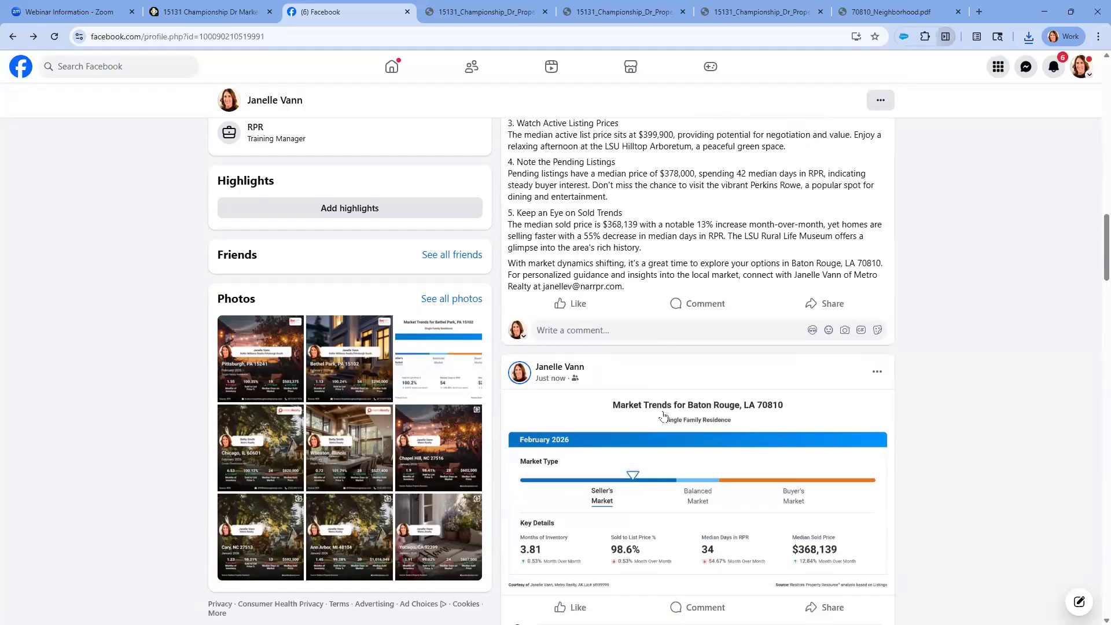
scroll(661, 427, "up", 6)
scroll(662, 427, "up", 10)
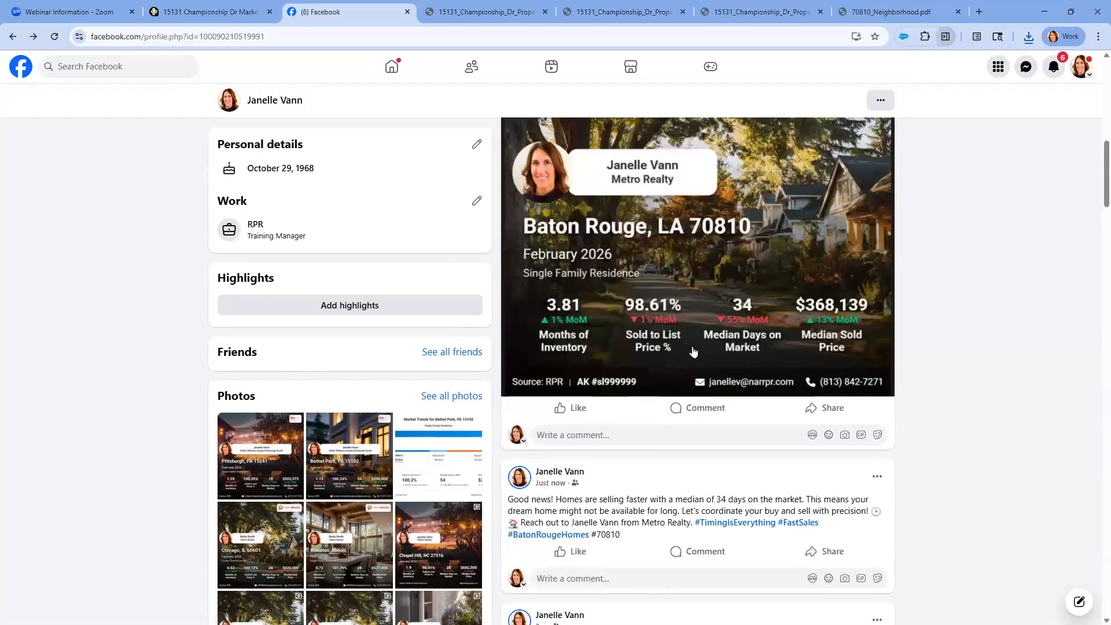
Switch back to RPR, close the Media Library and open the property's Neighborhood page for 70810
left_click(208, 11)
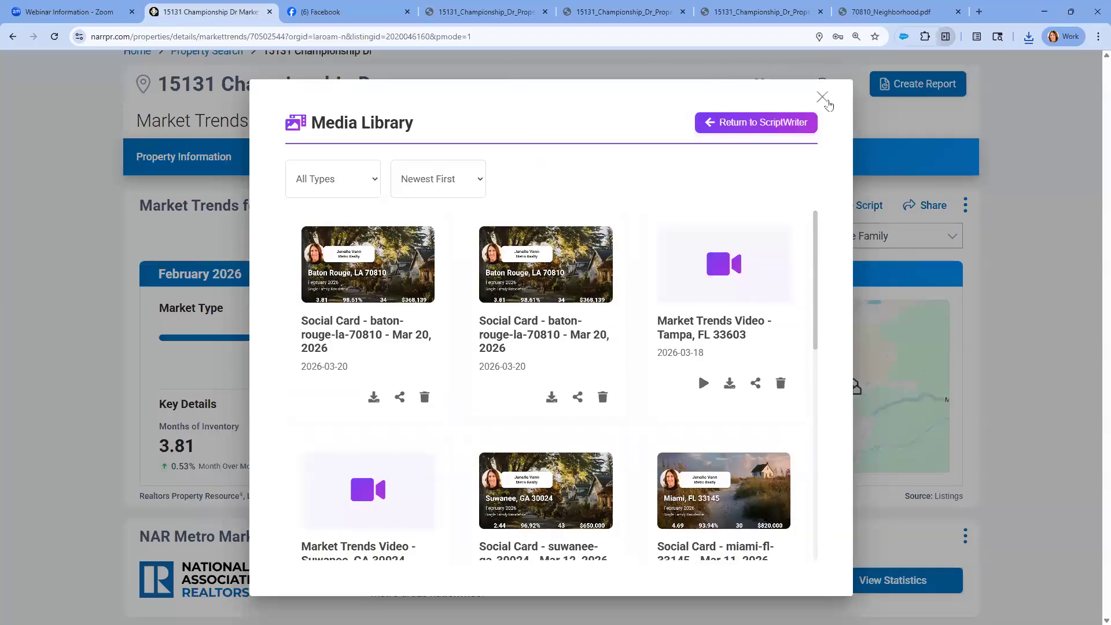
left_click(822, 97)
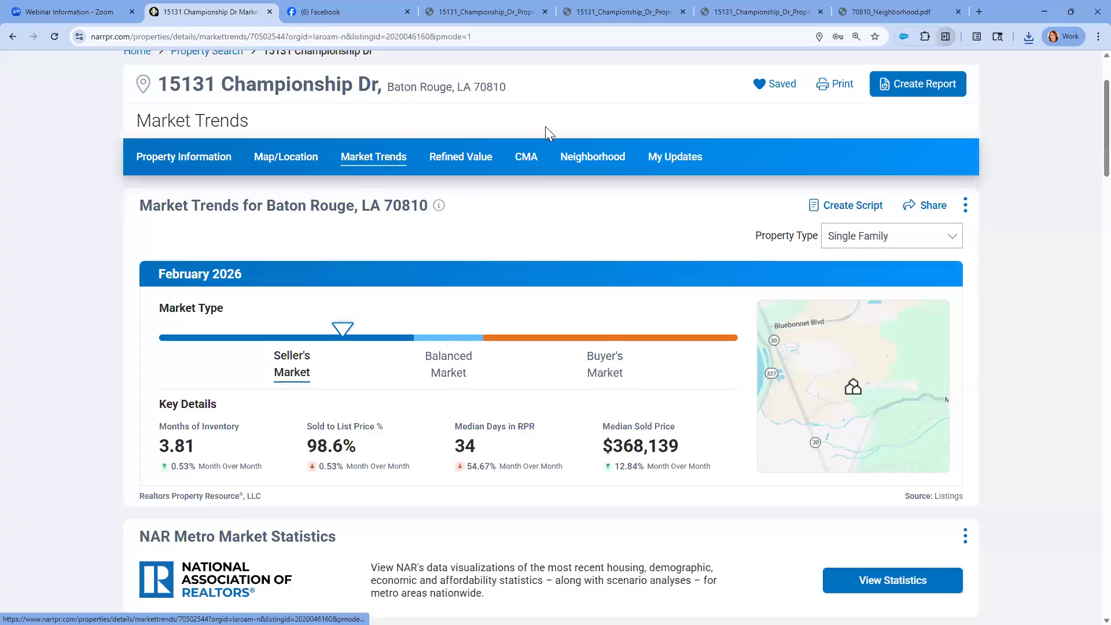
left_click(590, 162)
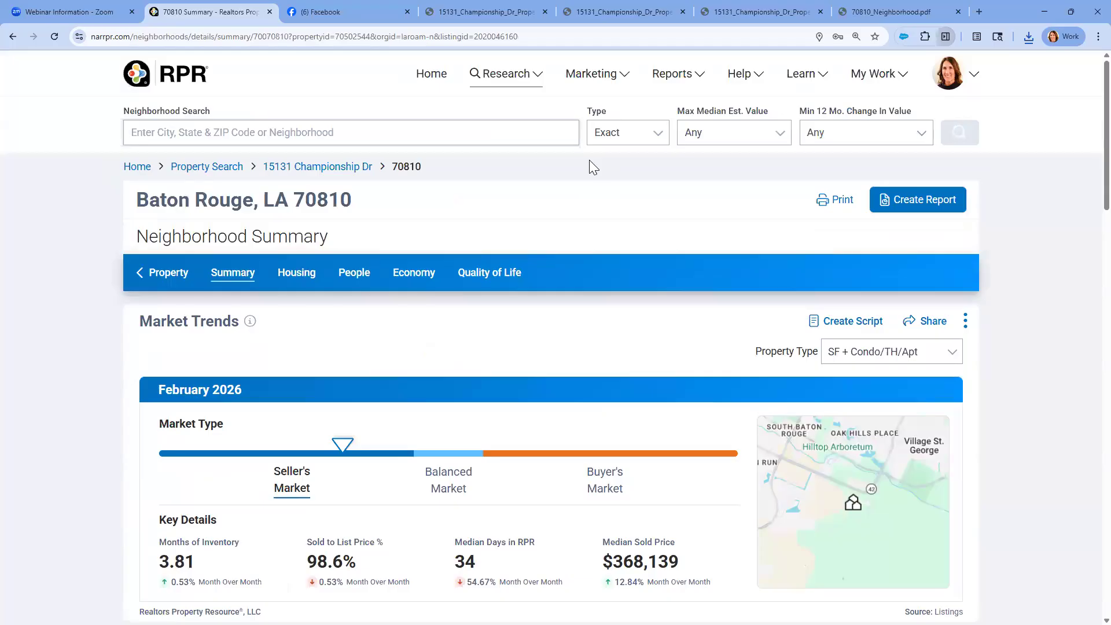
Set the neighborhood Market Trends property type to Single Family and apply it to all charts on the page
scroll(590, 161, "down", 1)
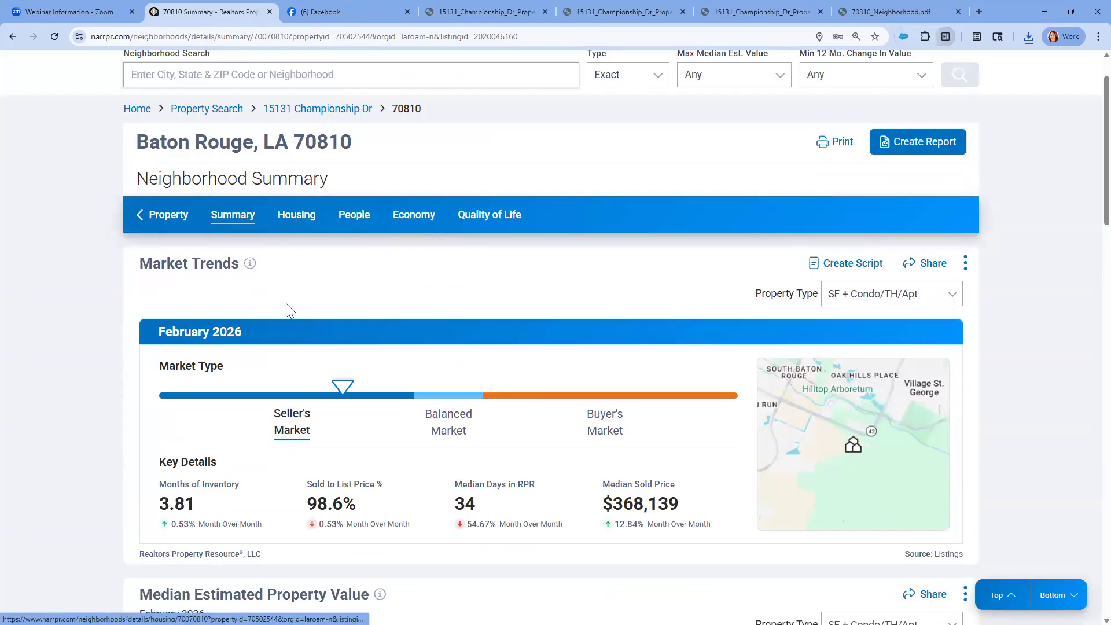
left_click(791, 298)
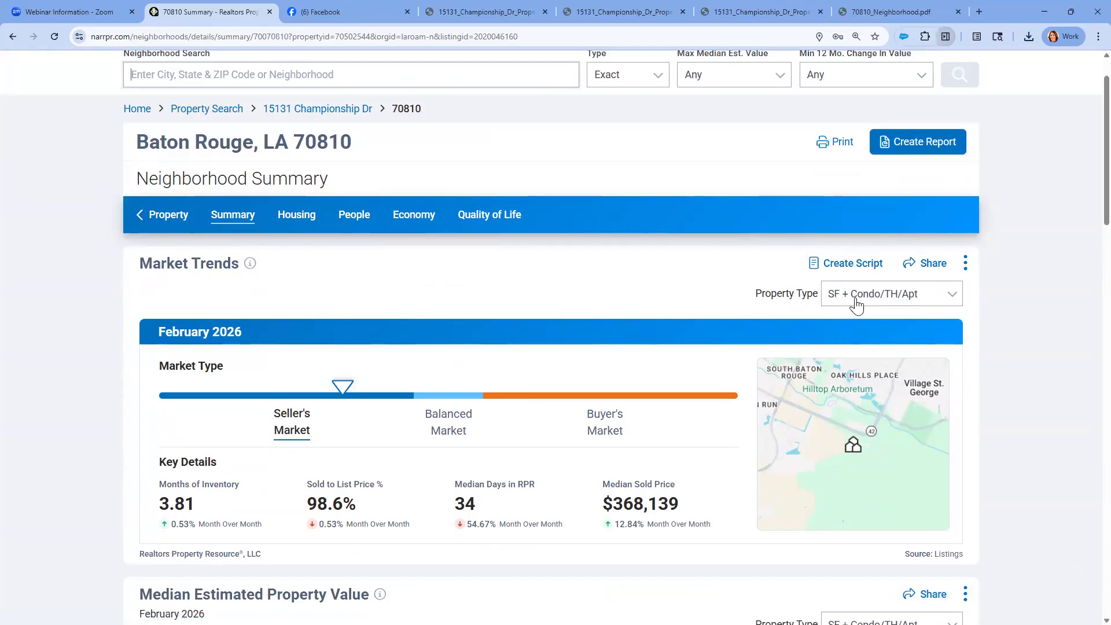
left_click(951, 298)
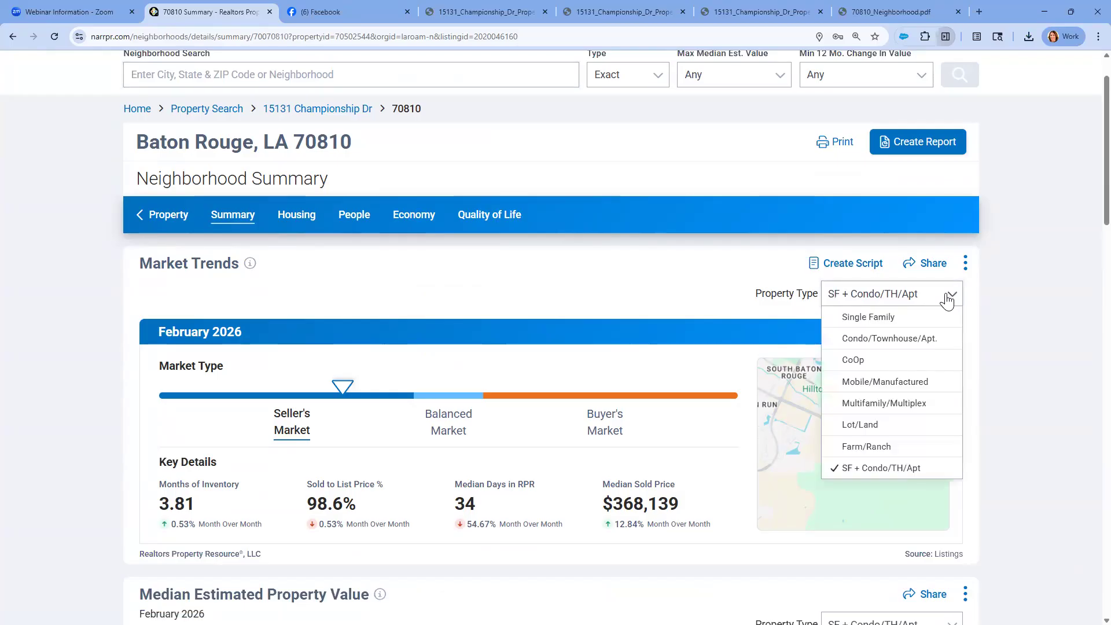
left_click(879, 320)
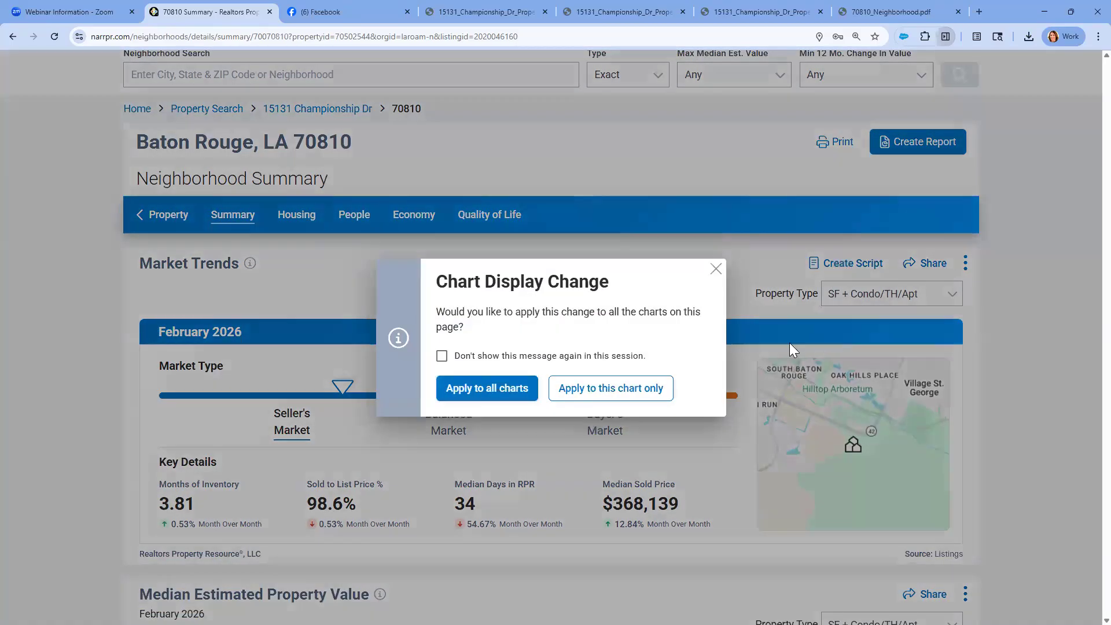
left_click(517, 397)
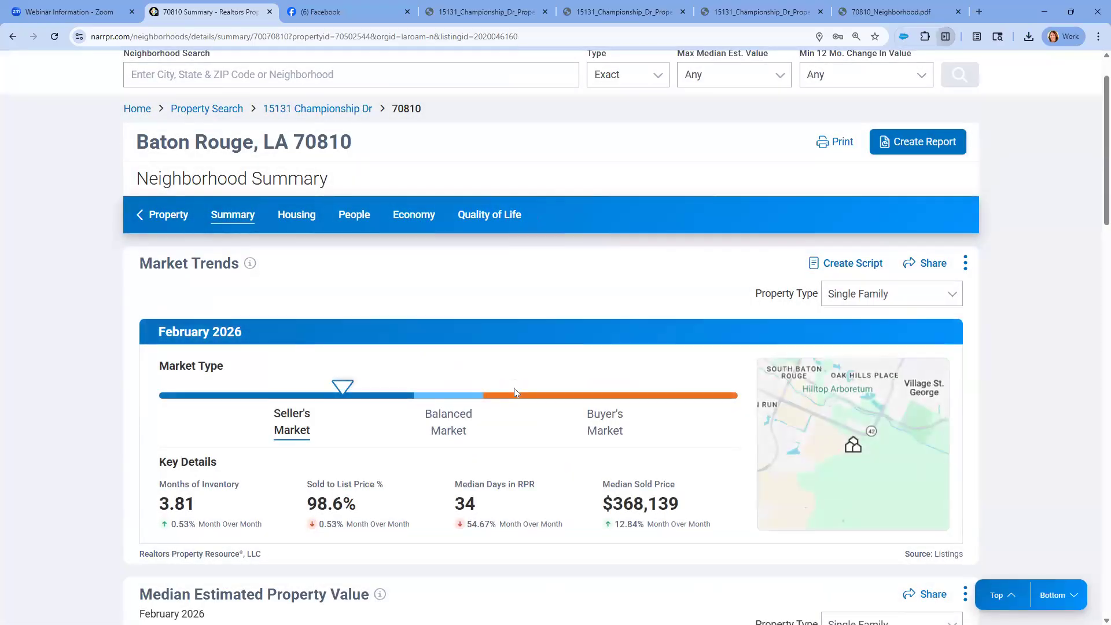
Examine the Housing Facts and Stats table for the 70810 neighborhood
left_click(310, 224)
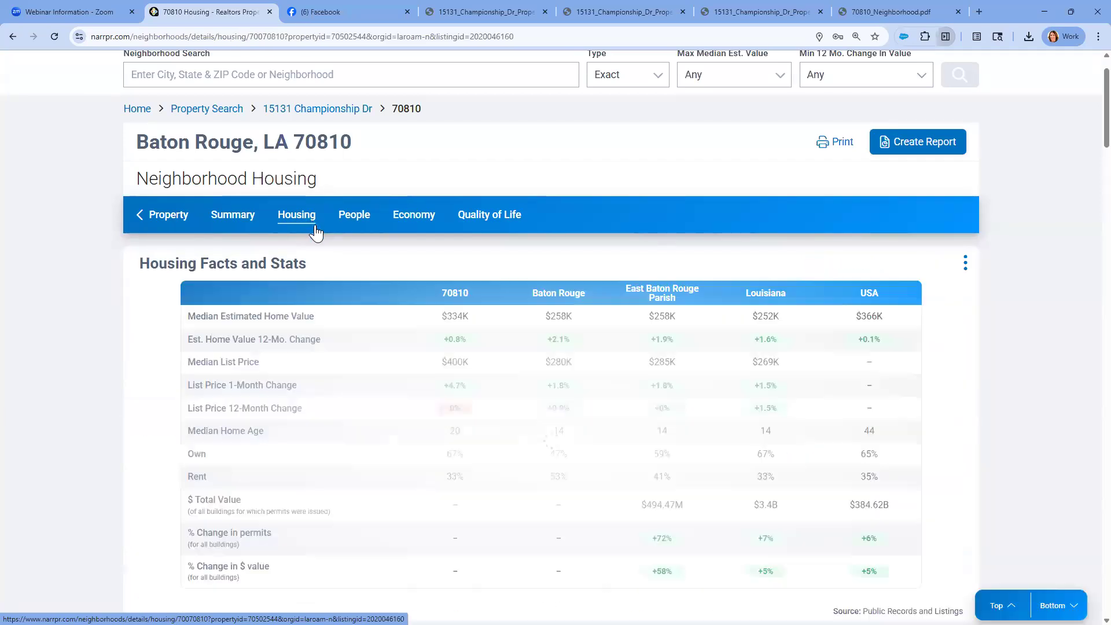
scroll(471, 354, "down", 2)
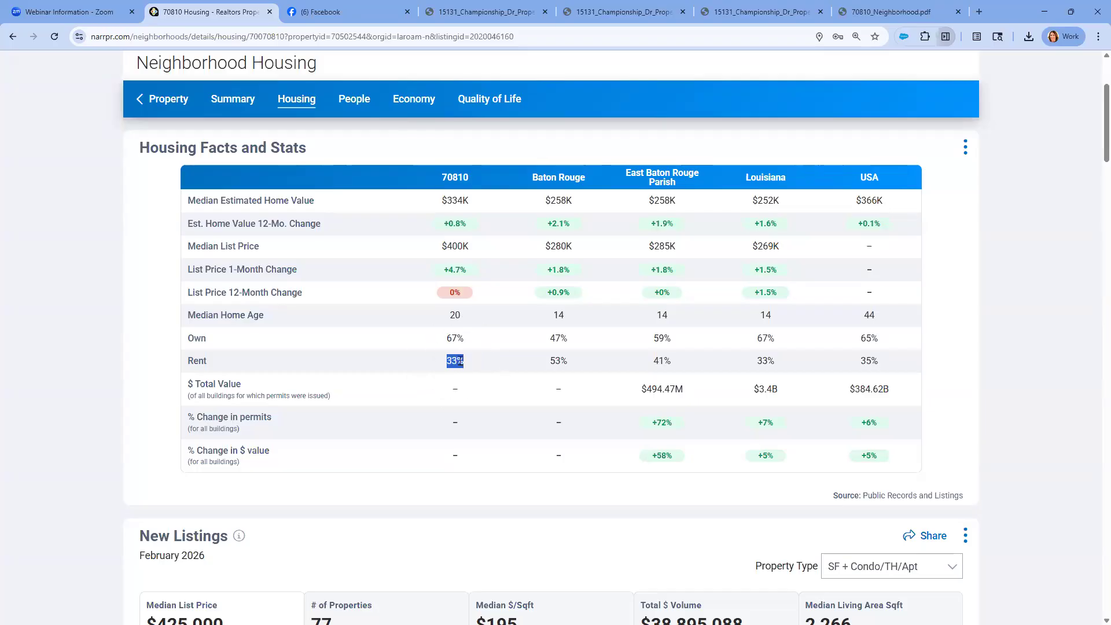
scroll(460, 364, "up", 2)
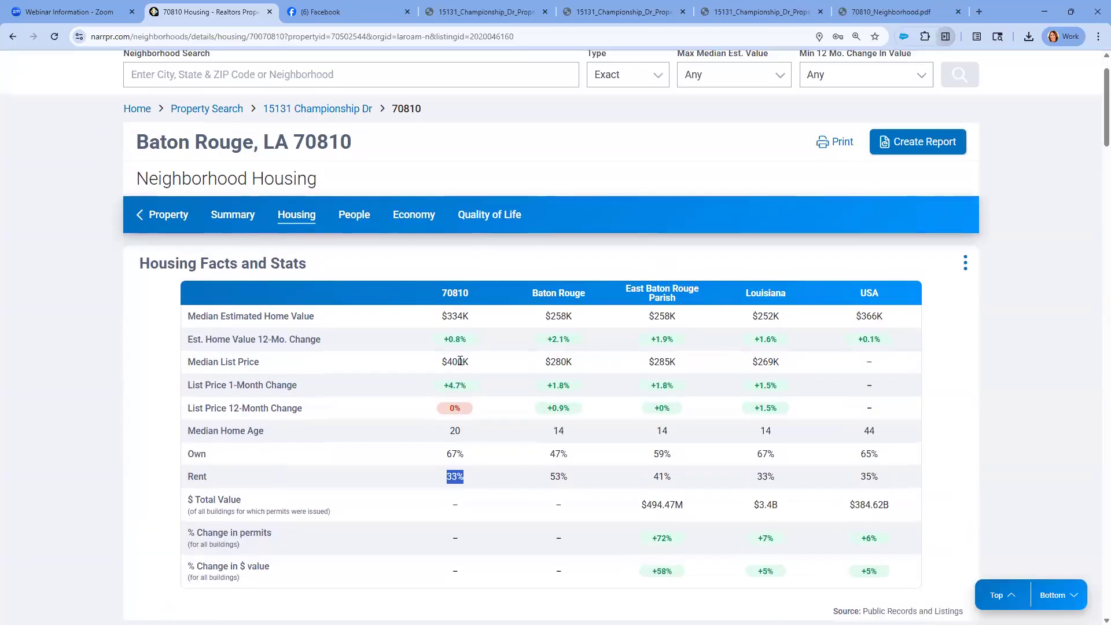
Examine the neighborhood's People data, covering population facts, education levels, age groups, households with children and income brackets
left_click(352, 217)
scroll(364, 261, "down", 2)
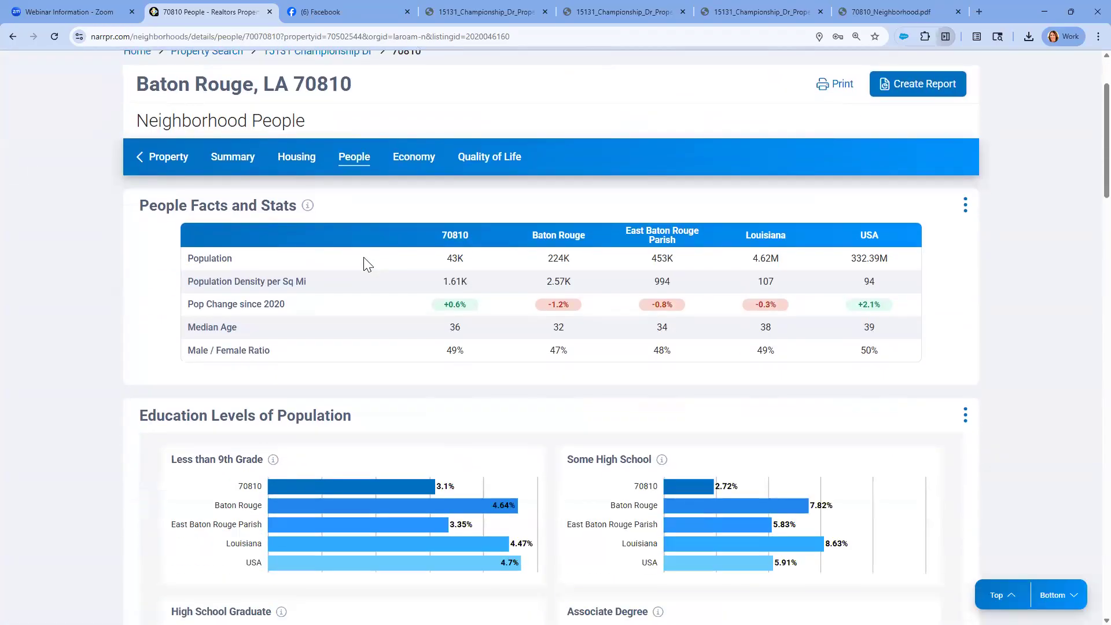
scroll(363, 262, "down", 3)
scroll(363, 262, "down", 4)
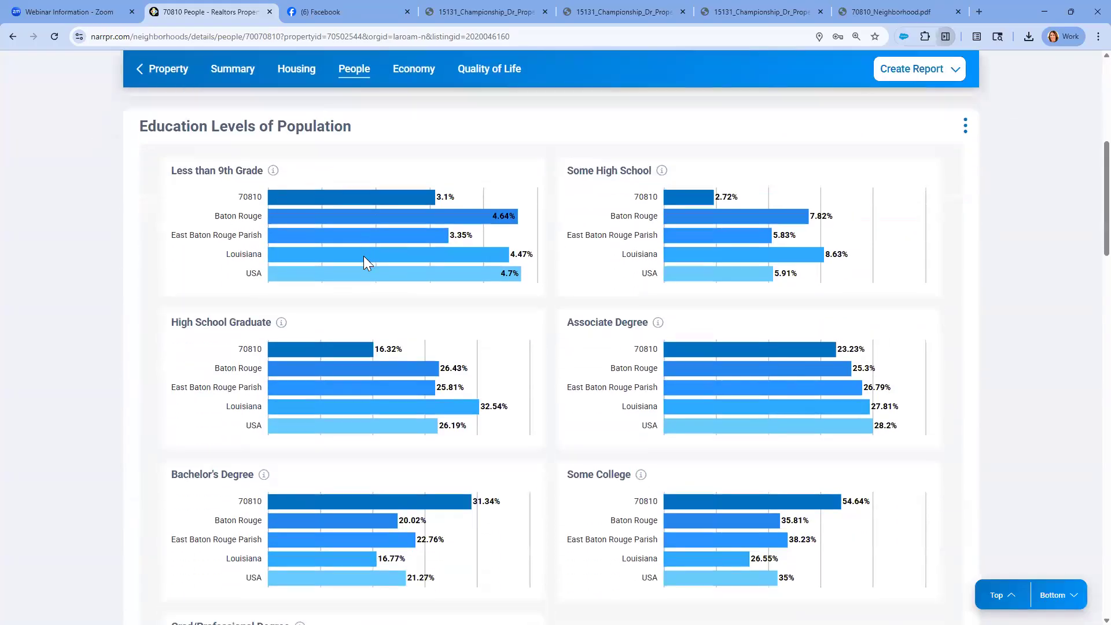
scroll(364, 260, "down", 6)
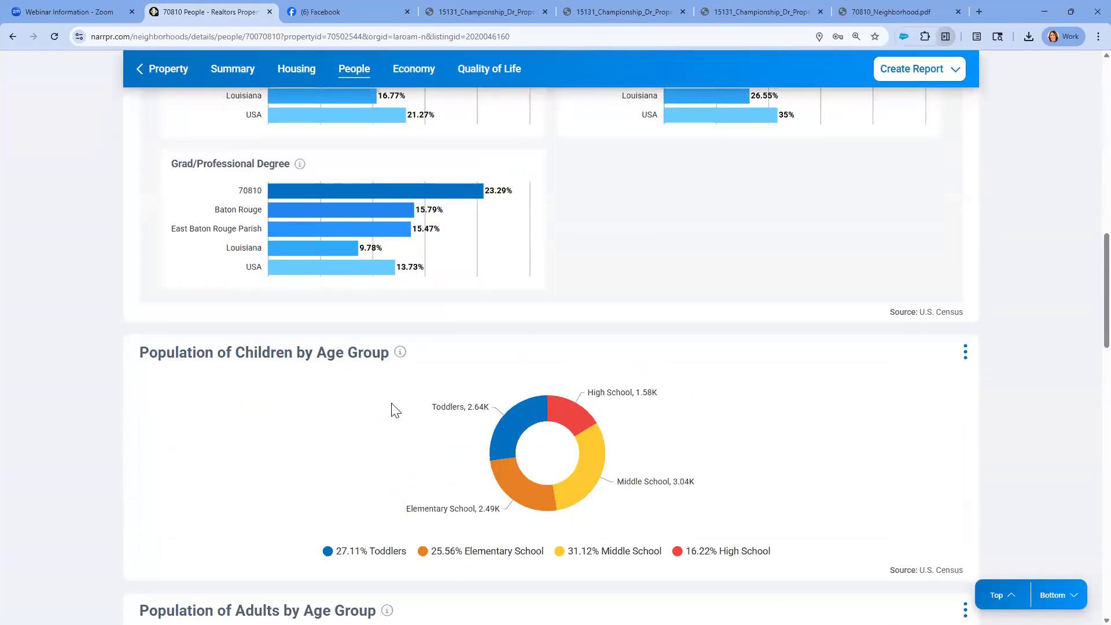
scroll(391, 408, "down", 3)
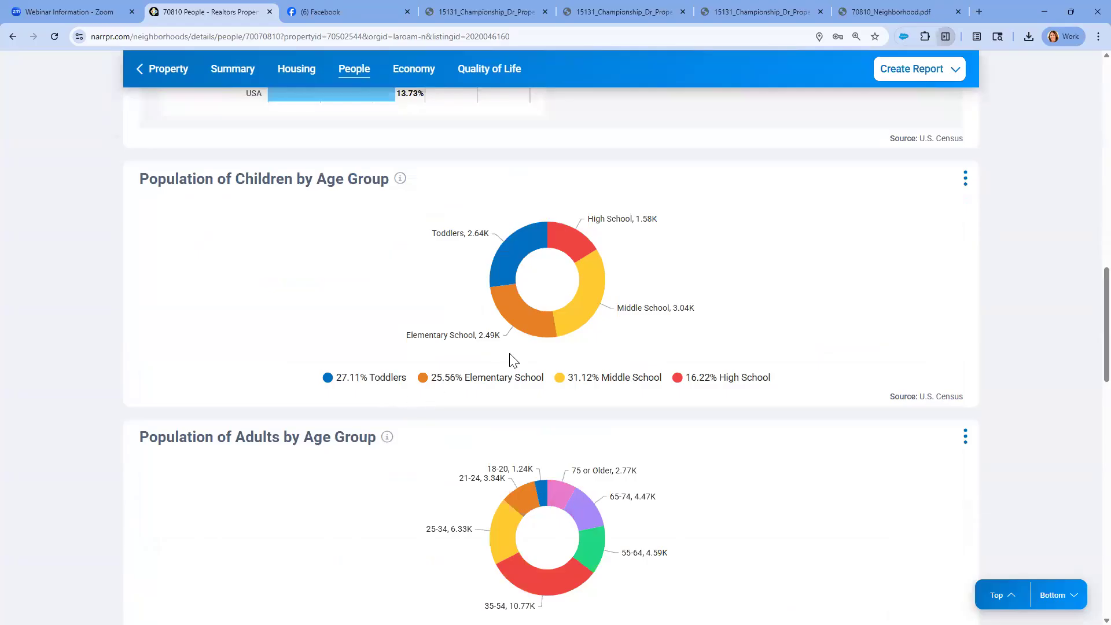
scroll(568, 377, "down", 3)
mouse_move(532, 407)
scroll(535, 412, "down", 4)
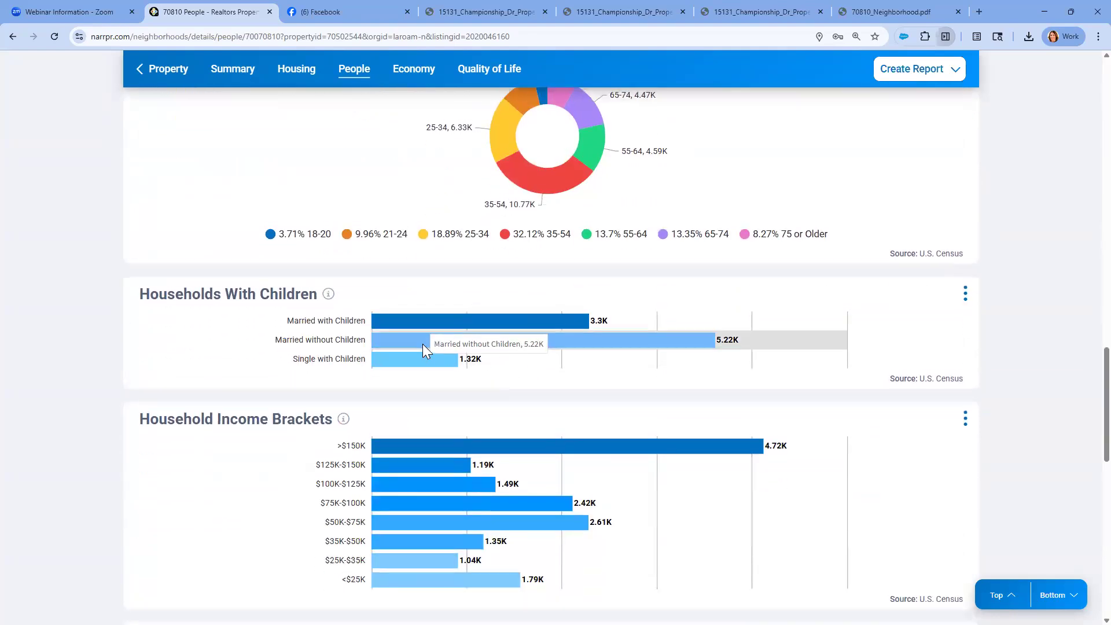
Display the Quality of Life facts and stats for the 70810 neighborhood
scroll(422, 343, "up", 6)
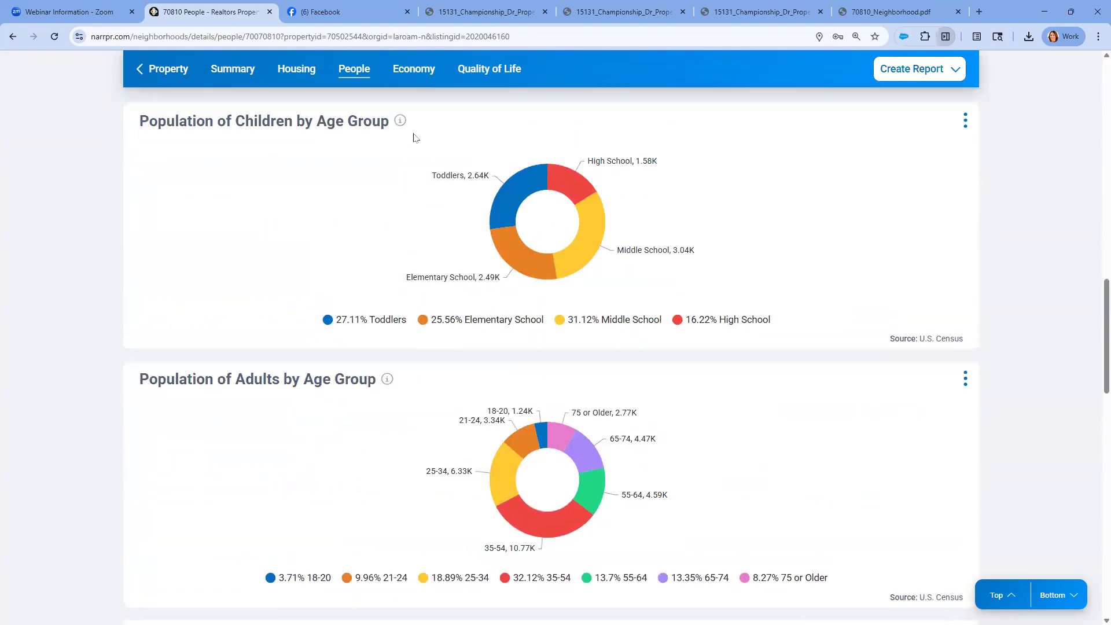
scroll(468, 76, "up", 4)
left_click(468, 75)
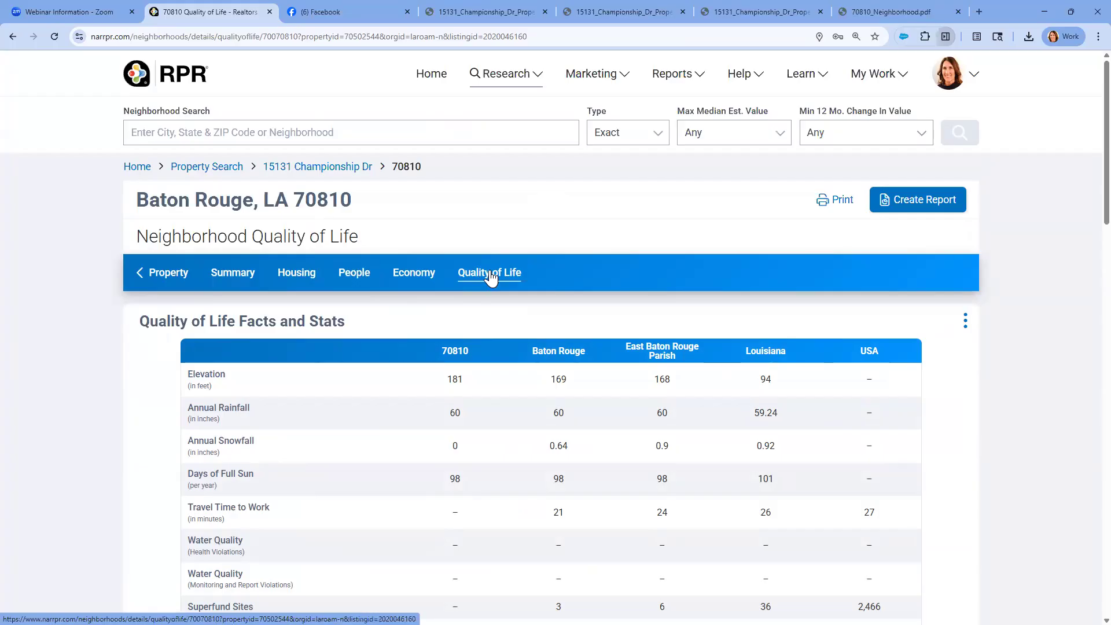
Create a report for Baton Rouge, LA 70810 from the Neighborhood Template, keeping the default title and location
left_click(909, 207)
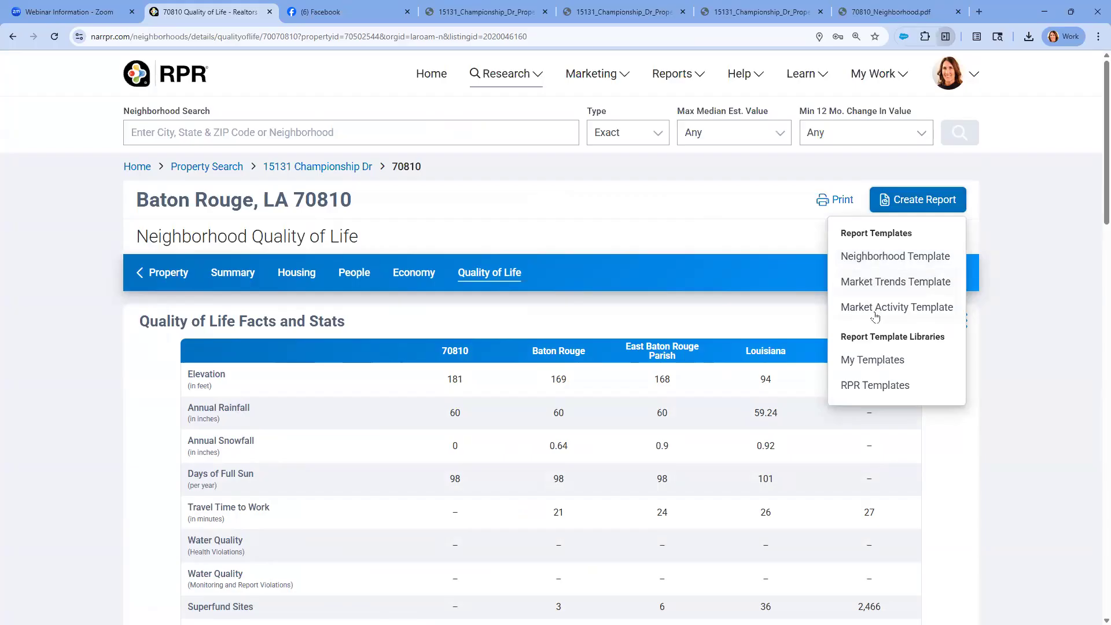
left_click(870, 260)
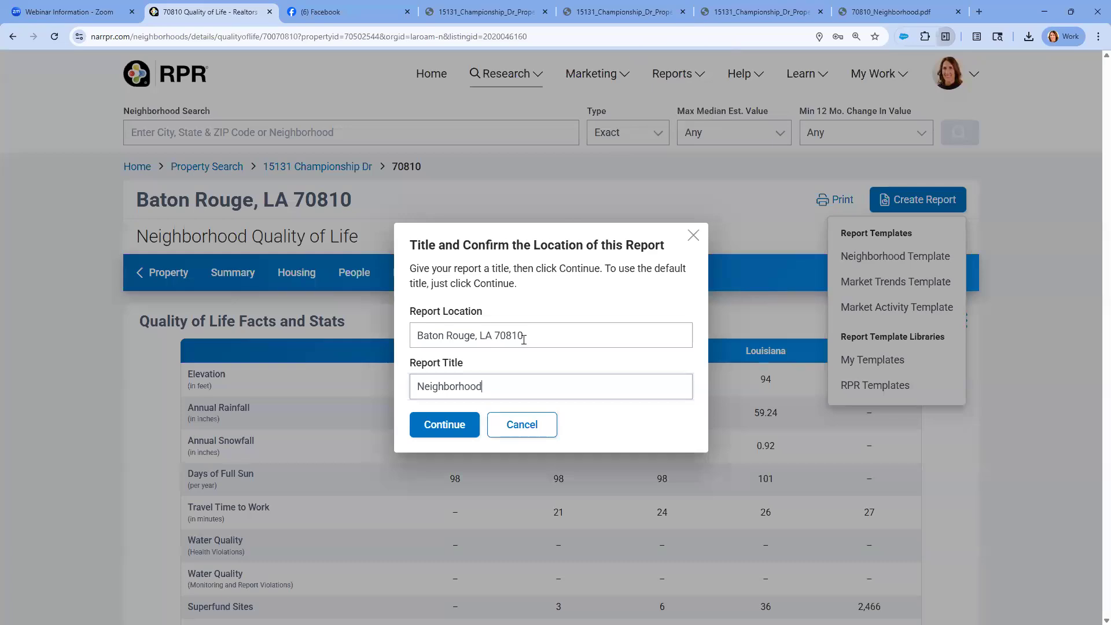
left_click(463, 428)
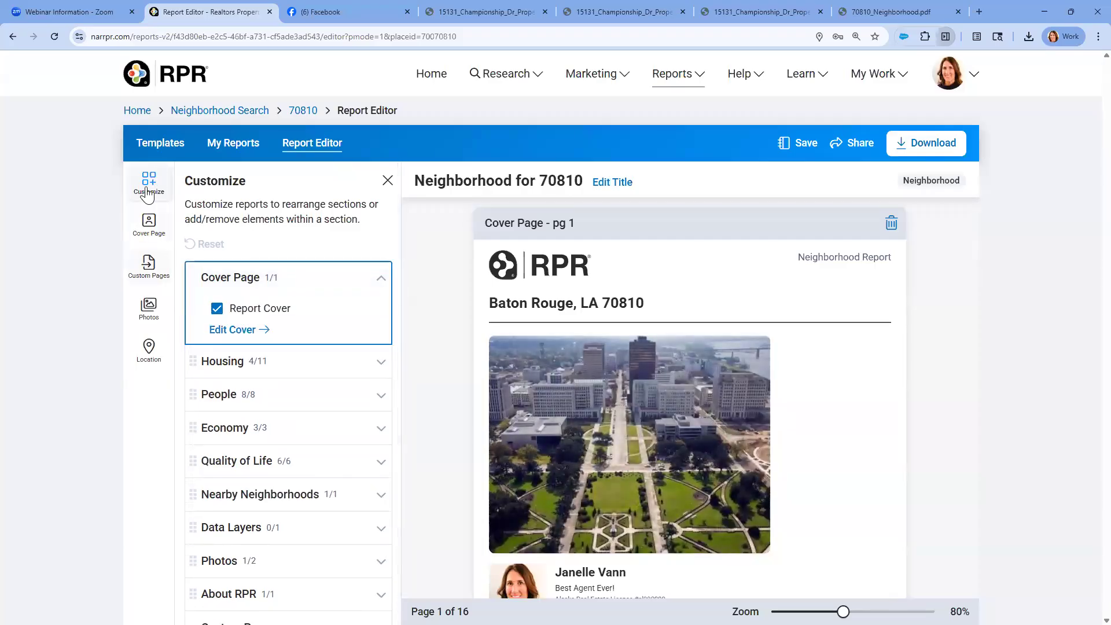
Set the property type in the report's Housing section to Single Family and apply it to all elements
scroll(272, 341, "down", 1)
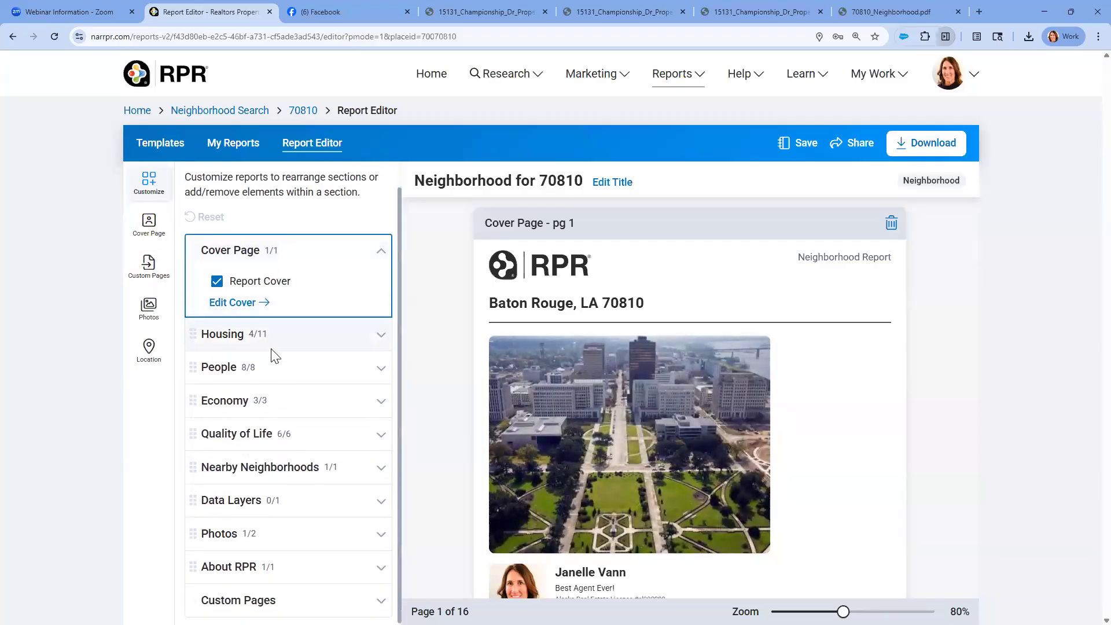
left_click(377, 335)
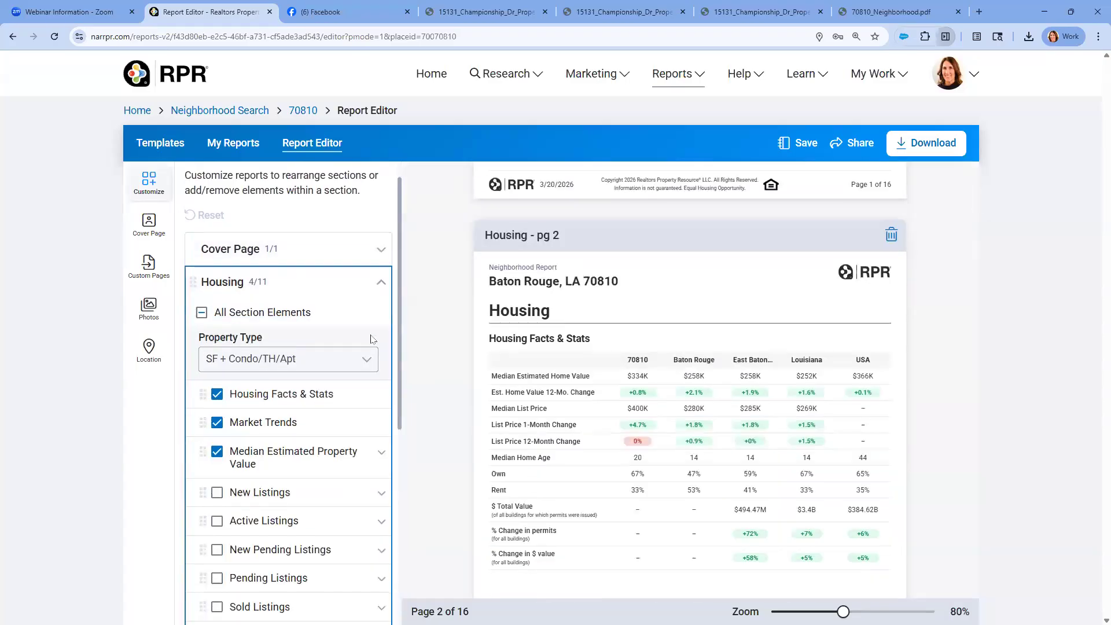
left_click(346, 359)
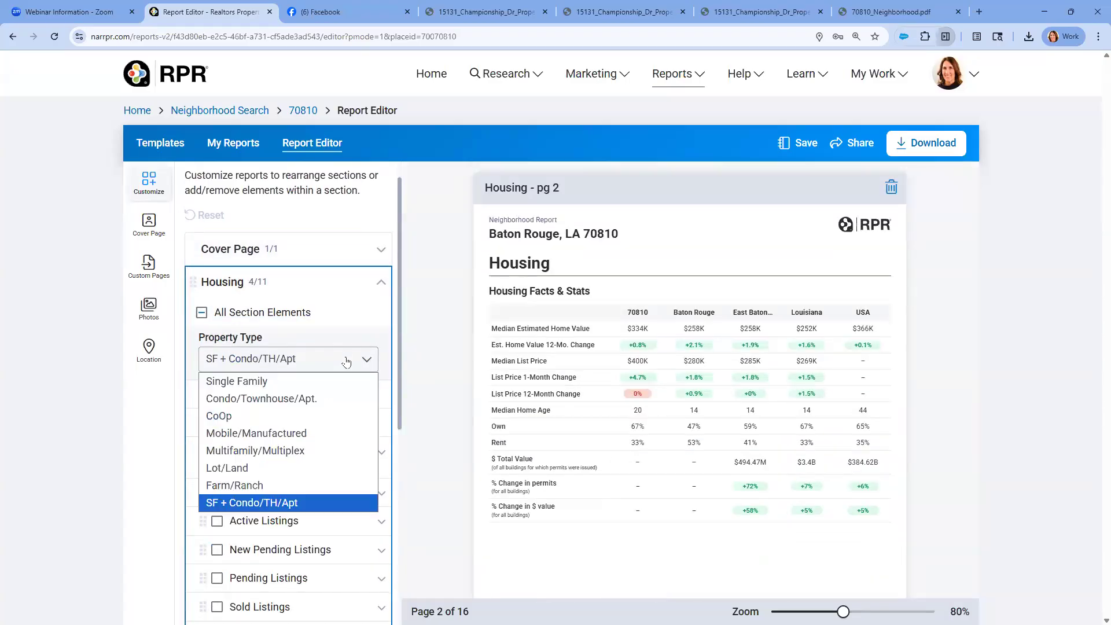
left_click(277, 380)
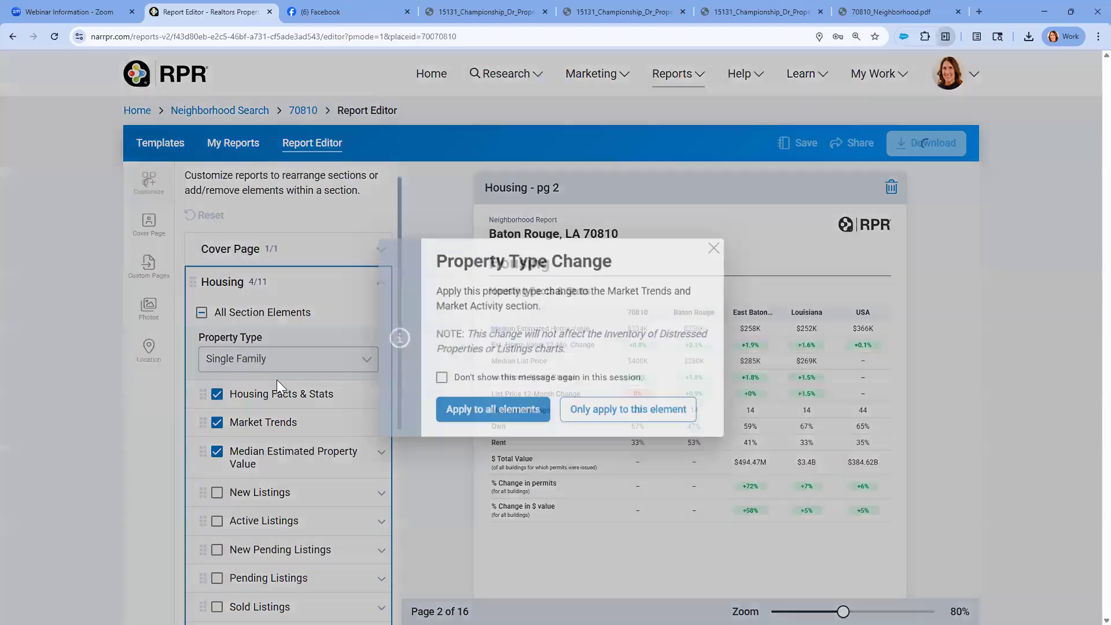
left_click(492, 410)
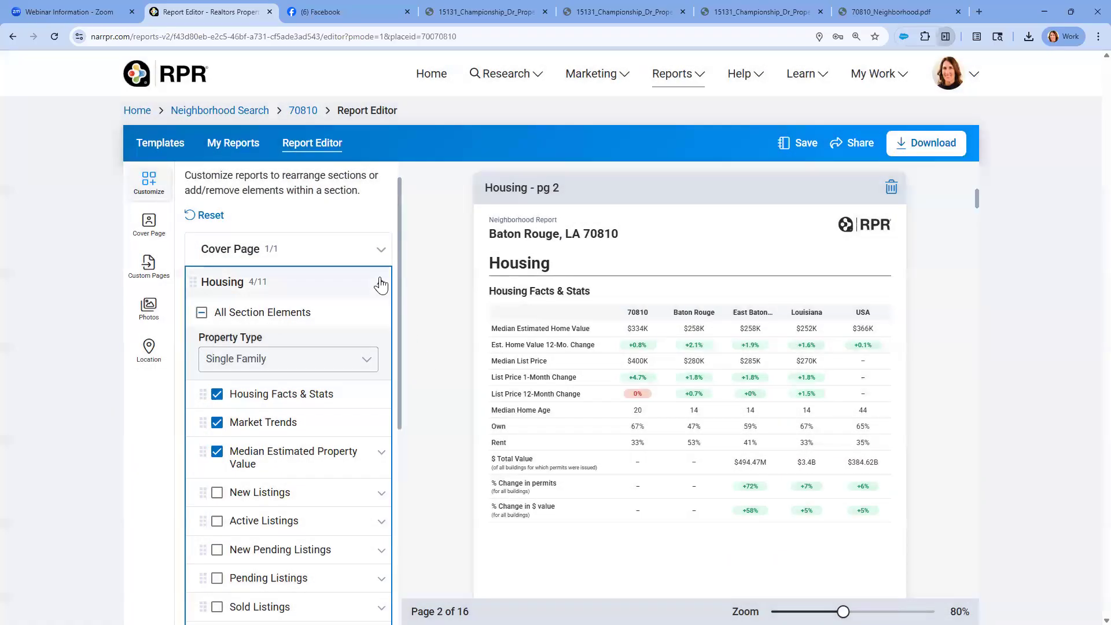
Include the New Listings element in the report's Housing section
scroll(340, 409, "down", 3)
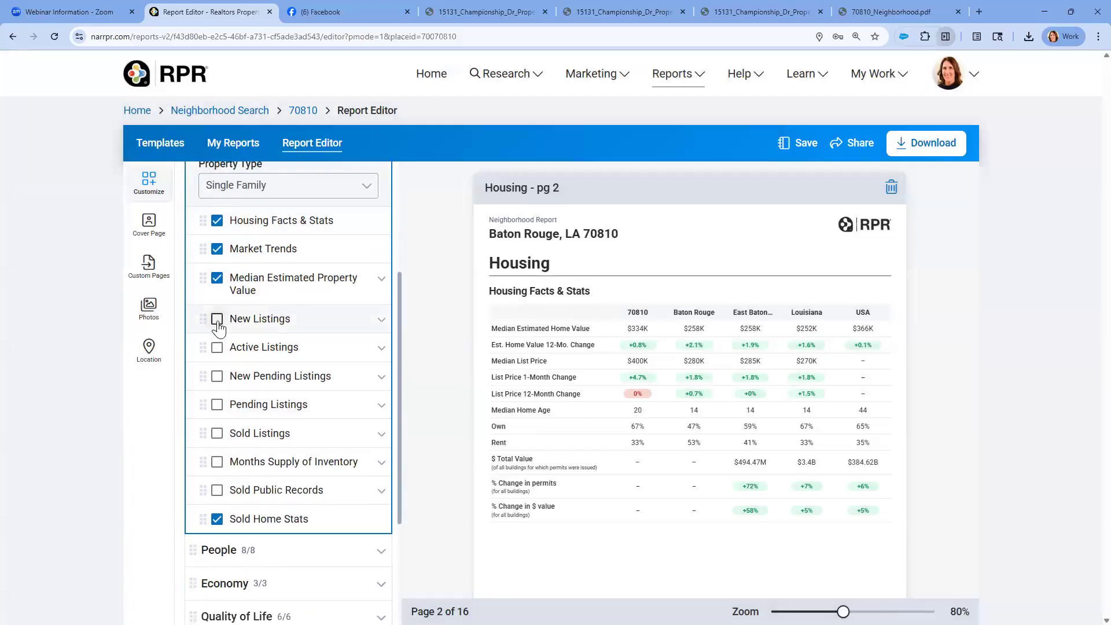
left_click(217, 319)
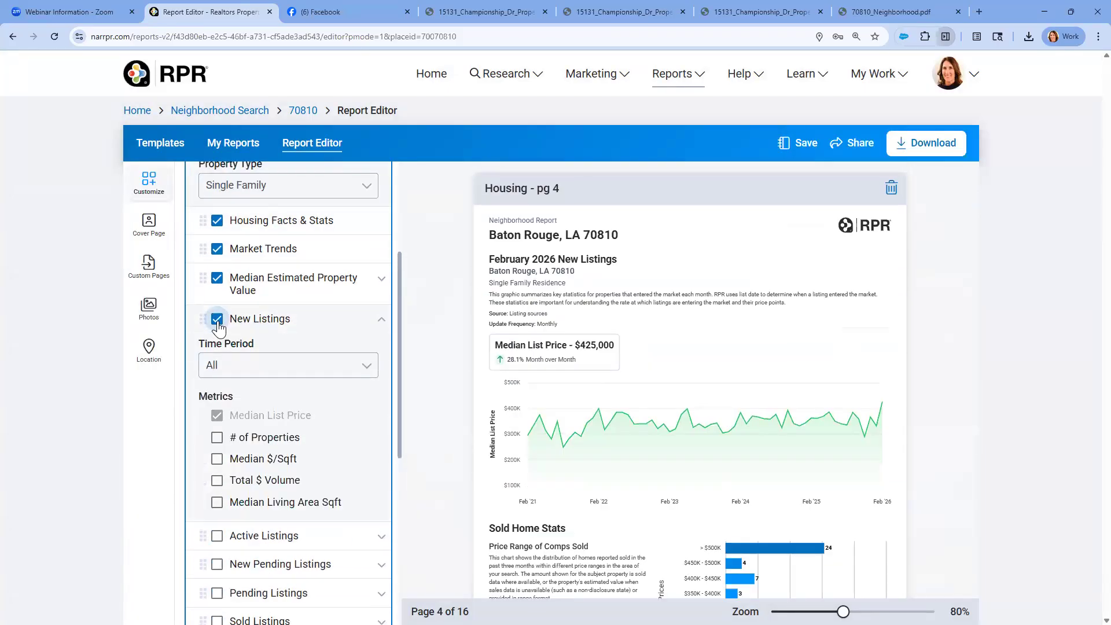
Set the time period of the New Listings element in the Housing section to 1 Year
left_click(365, 372)
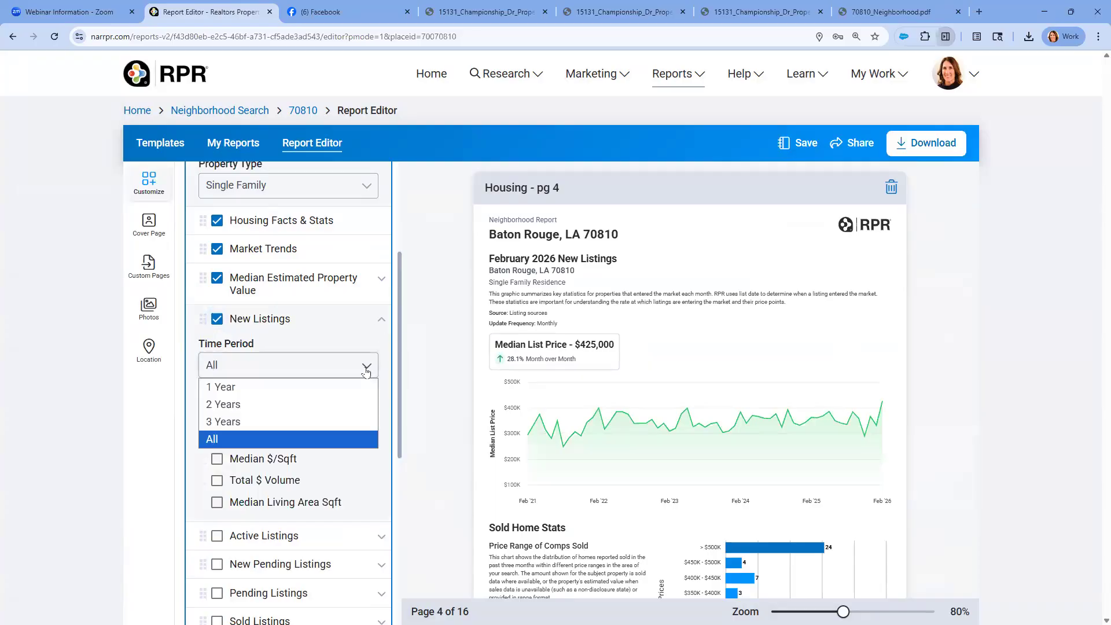
left_click(257, 385)
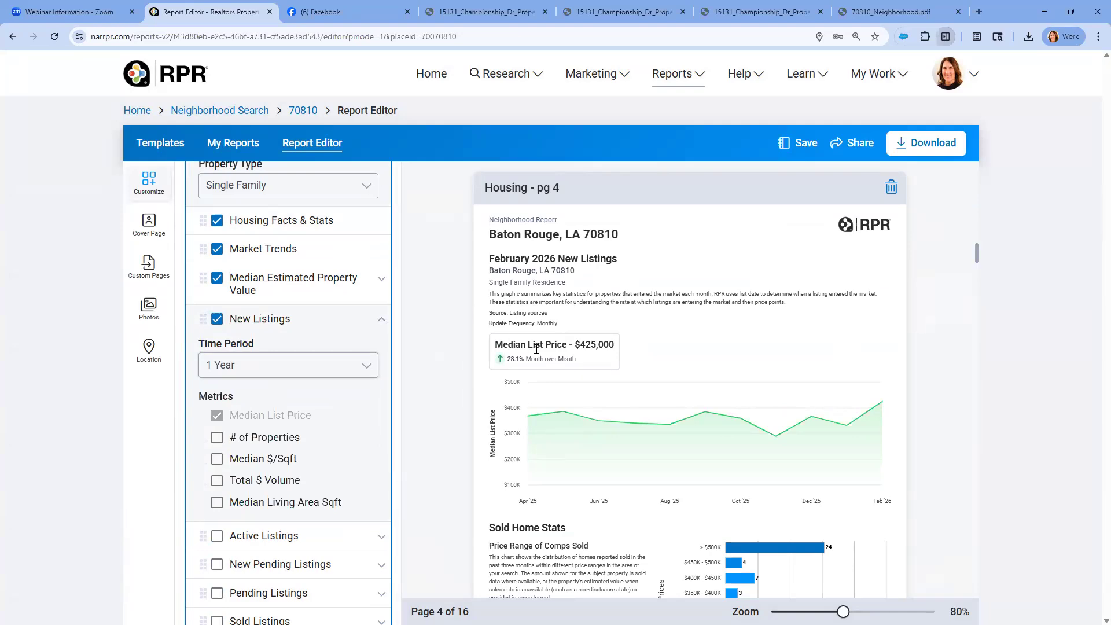
left_click(381, 320)
scroll(370, 307, "up", 3)
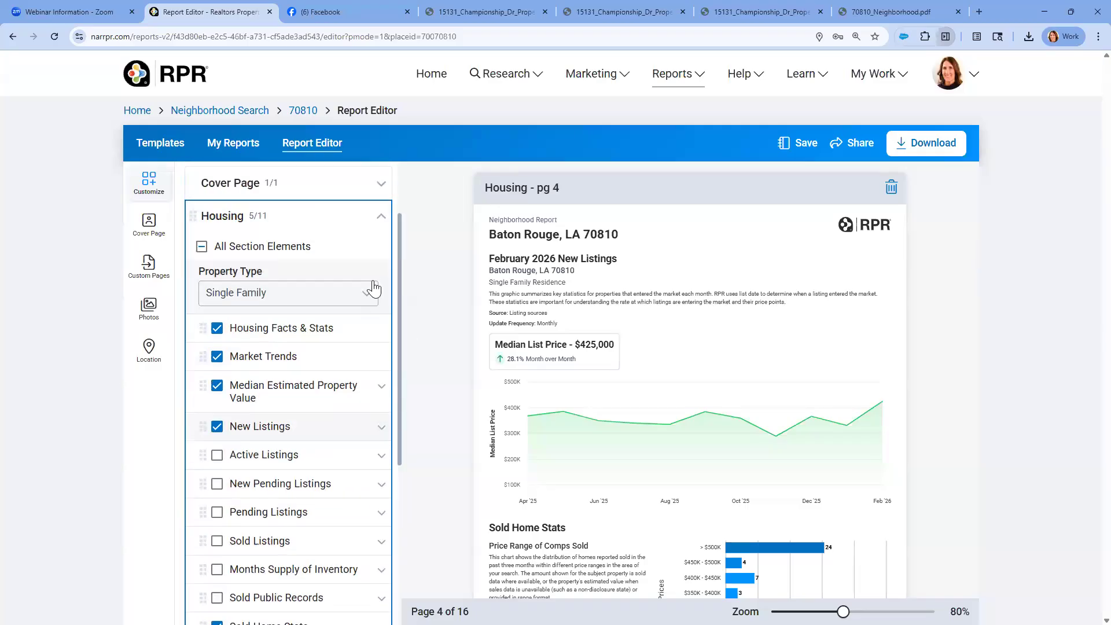
Collapse the Housing section and move the Quality of Life section directly below it, ahead of People
left_click(372, 226)
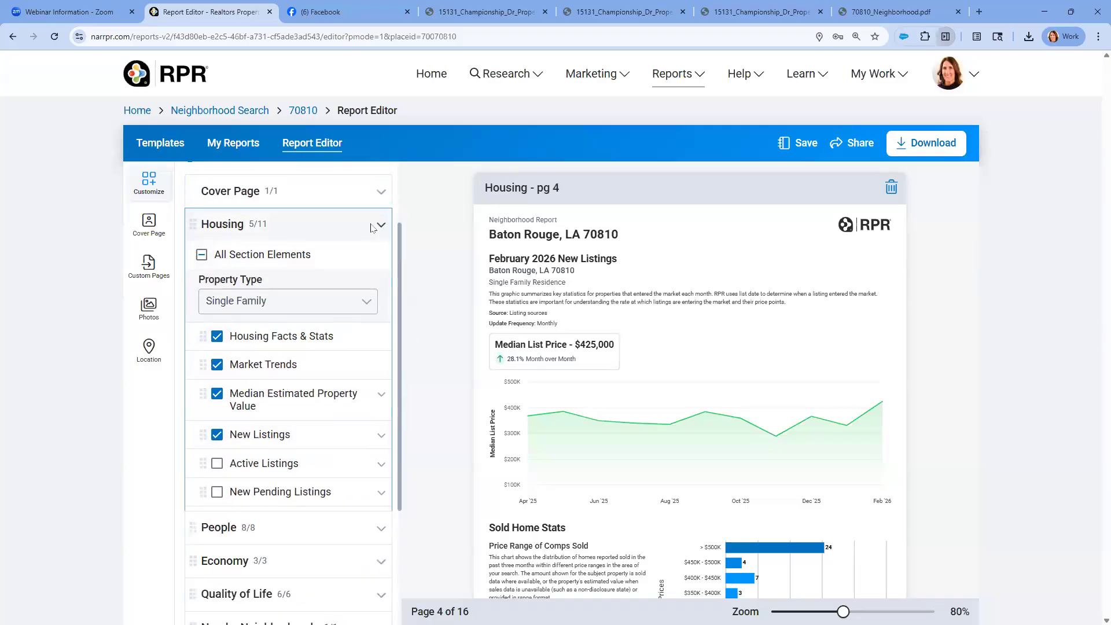
left_click(155, 191)
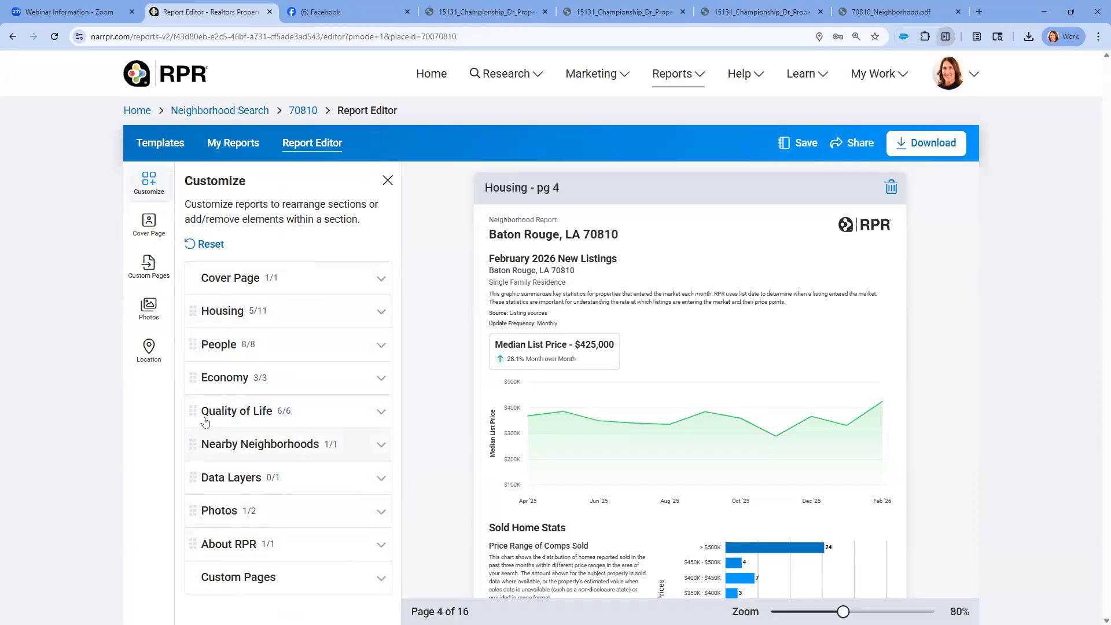
left_click_drag(195, 402, 194, 334)
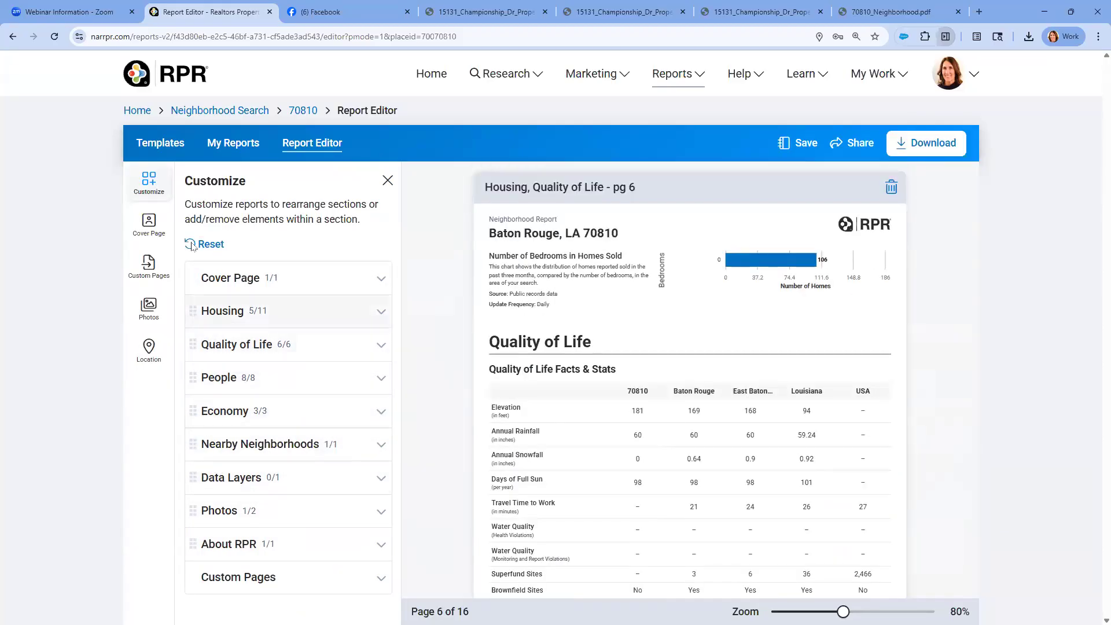
Try the Boundary Map as the report's cover image and switch back to the downtown photo
left_click(150, 227)
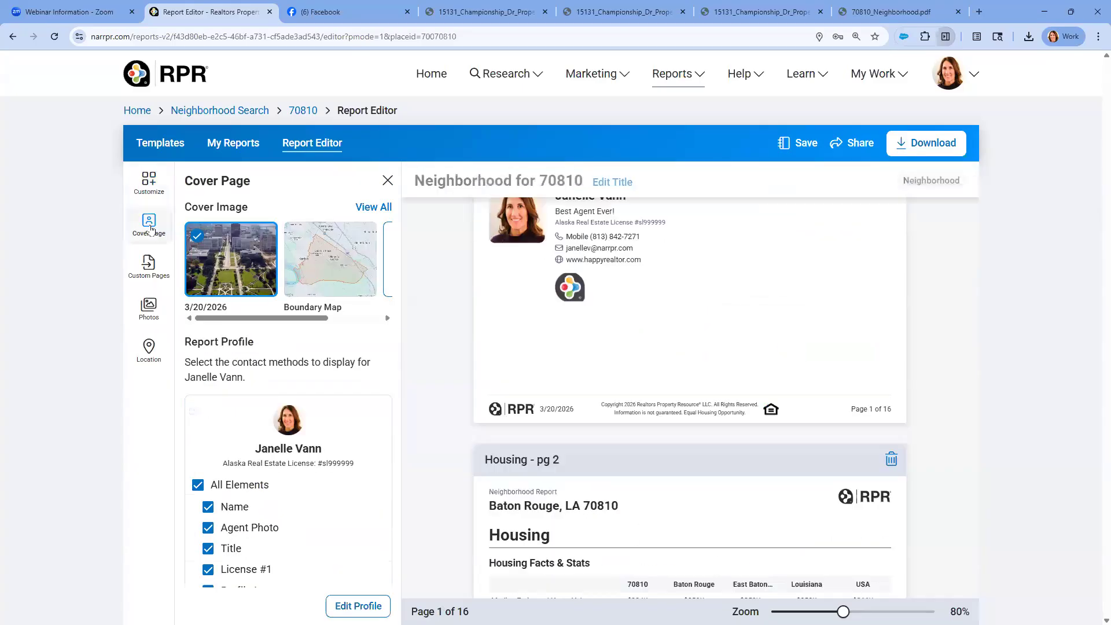
left_click(298, 239)
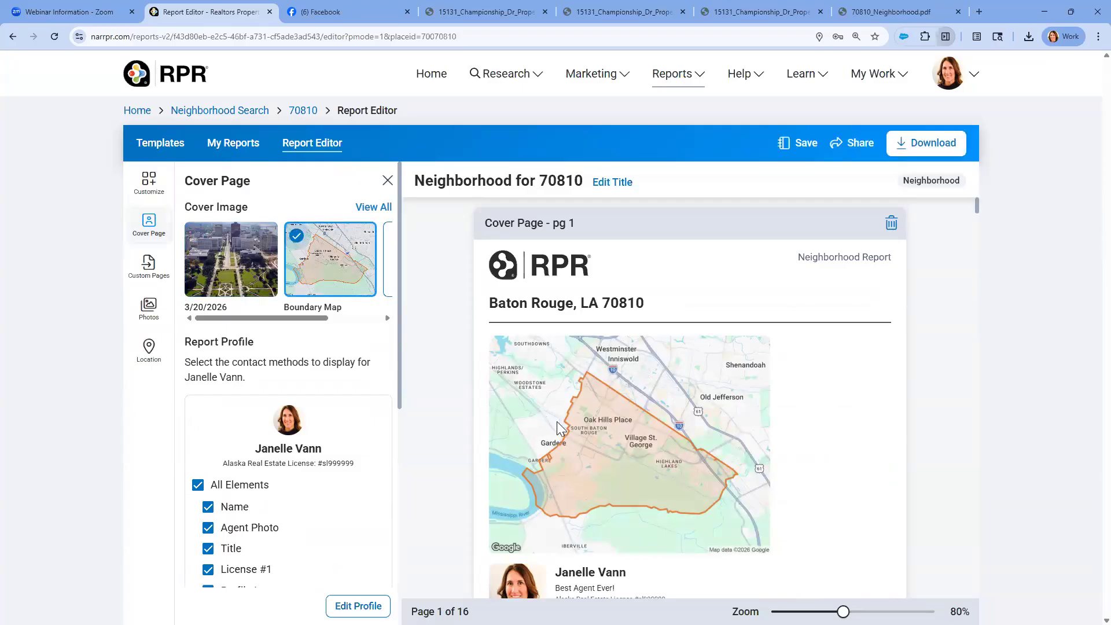
scroll(599, 451, "down", 2)
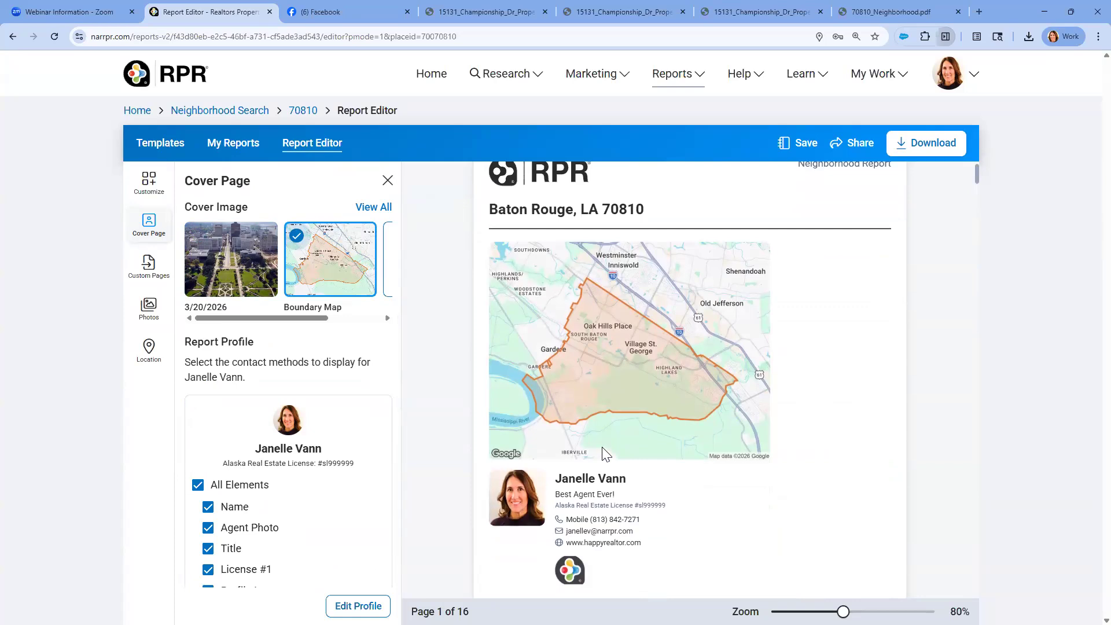
left_click(198, 242)
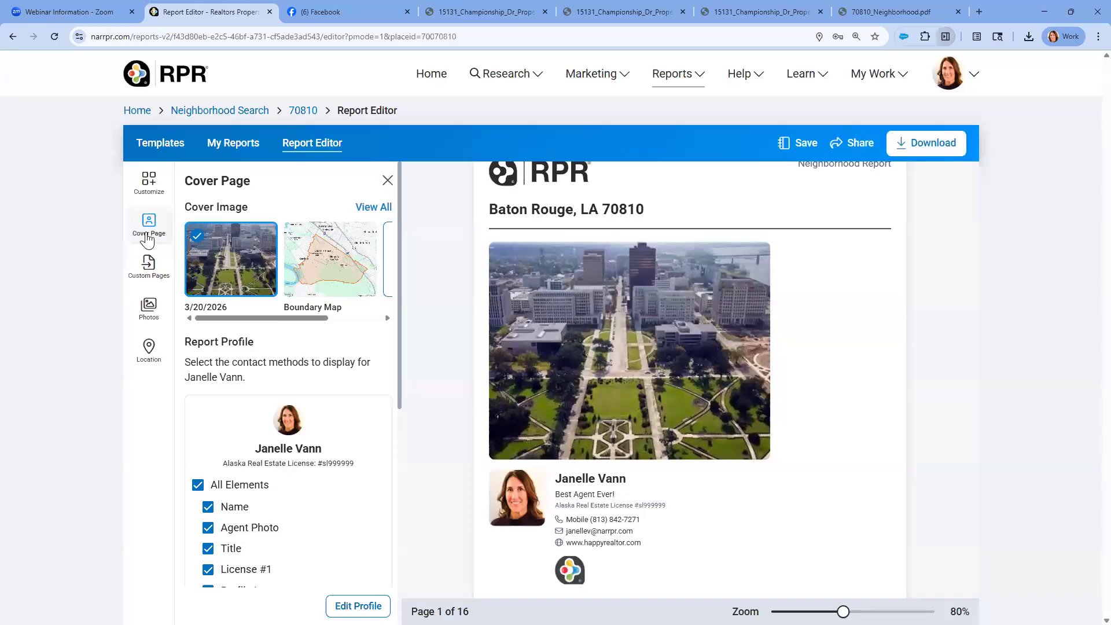
Upload batonrouge.jpg to the report's photos and deselect the added copy so only the original photo is included
left_click(149, 309)
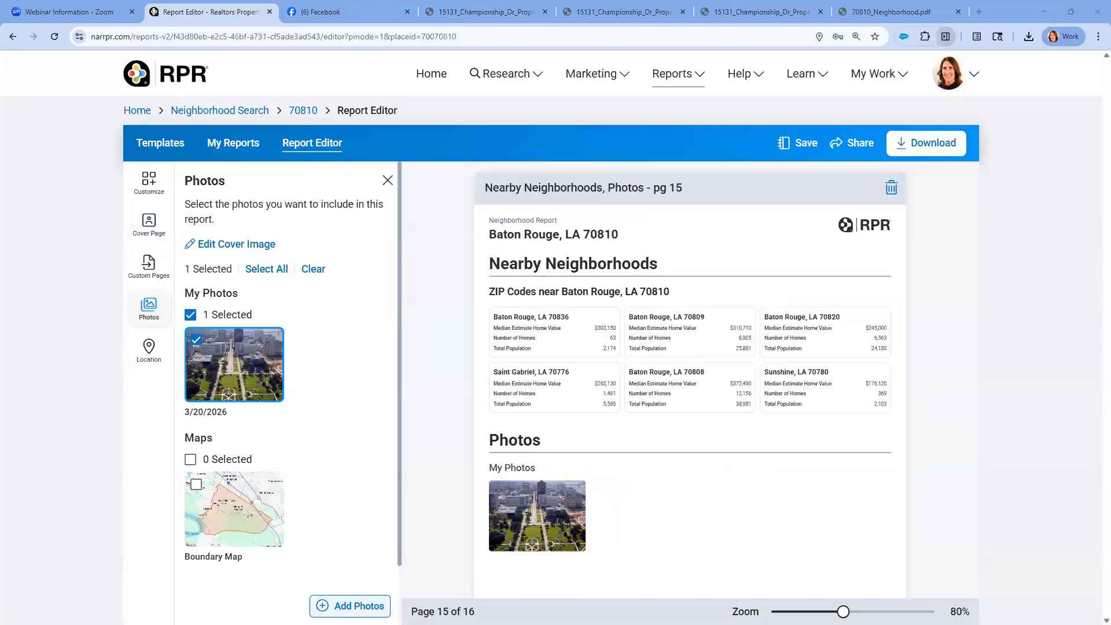
left_click(350, 605)
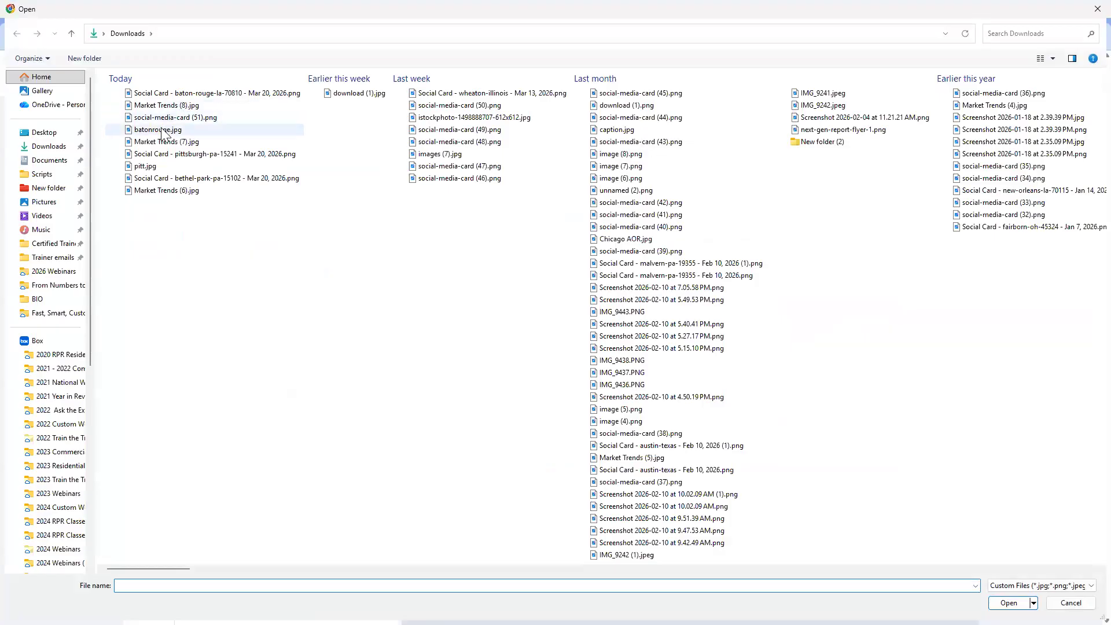
double_click(161, 129)
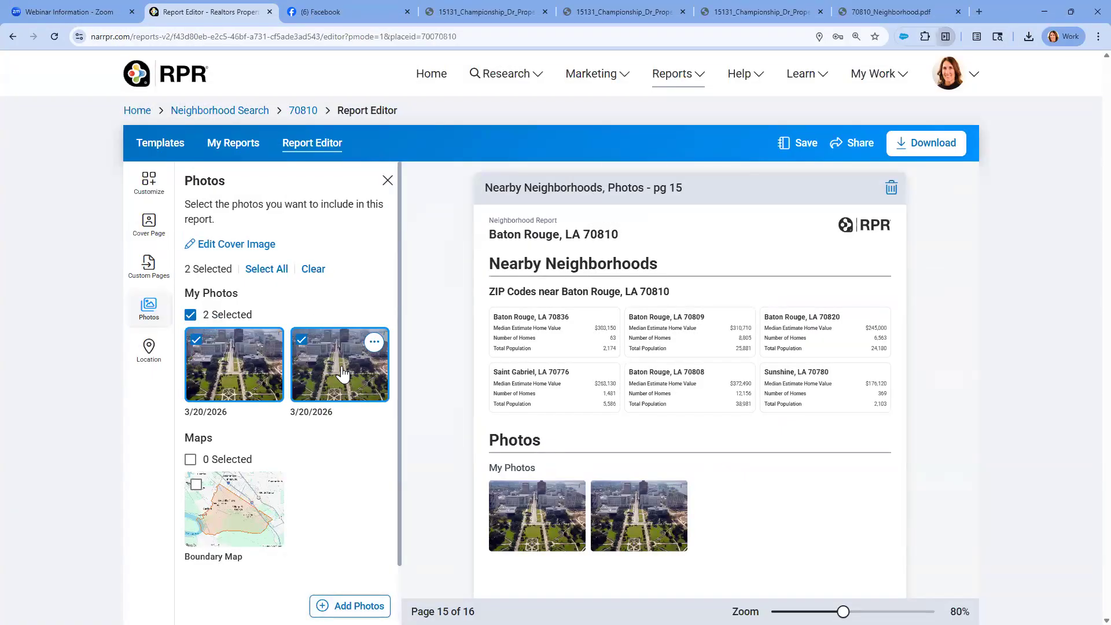
left_click(302, 341)
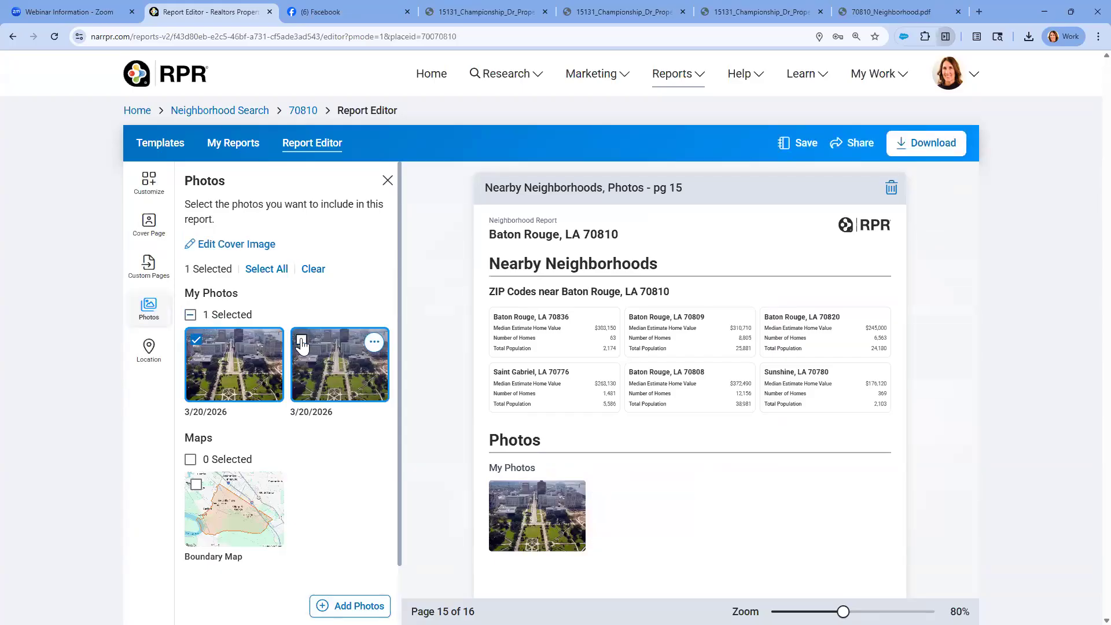
left_click(148, 182)
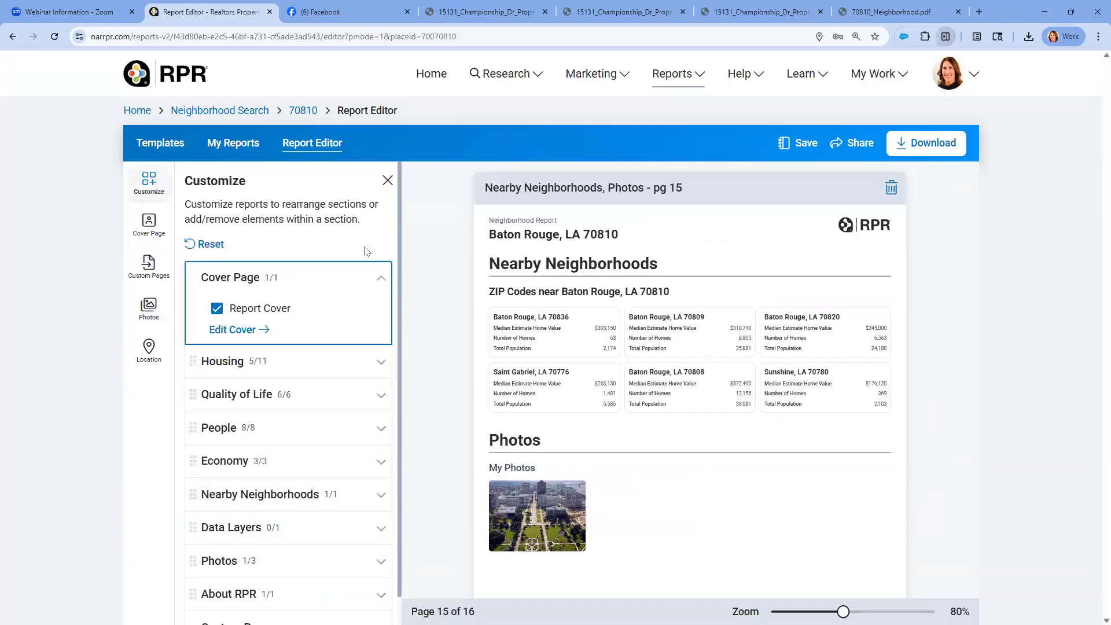
left_click(381, 277)
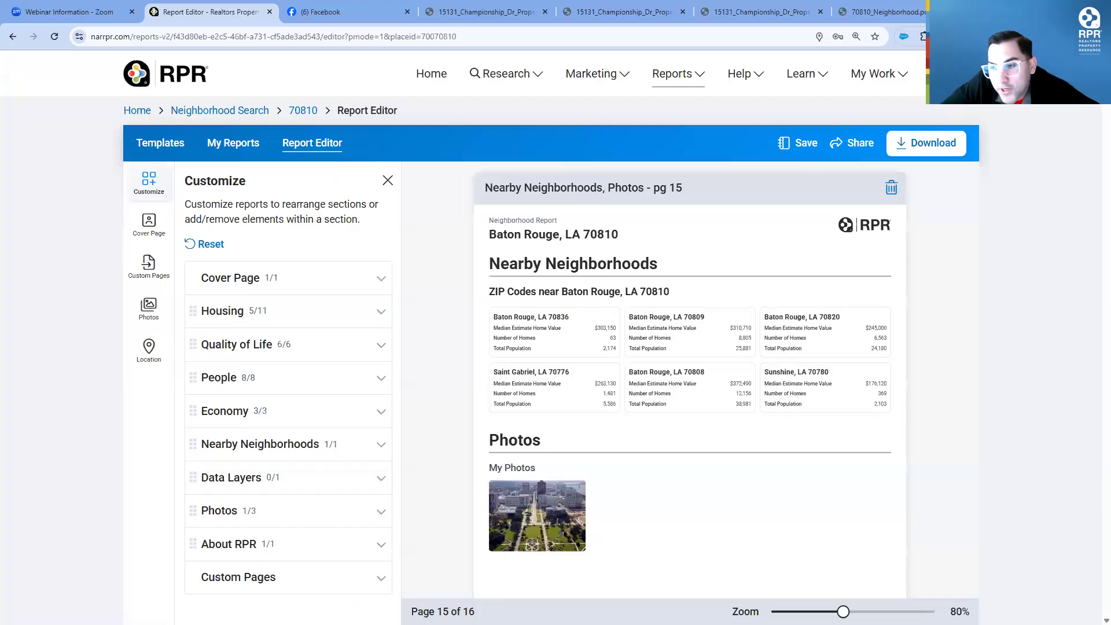
left_click(804, 145)
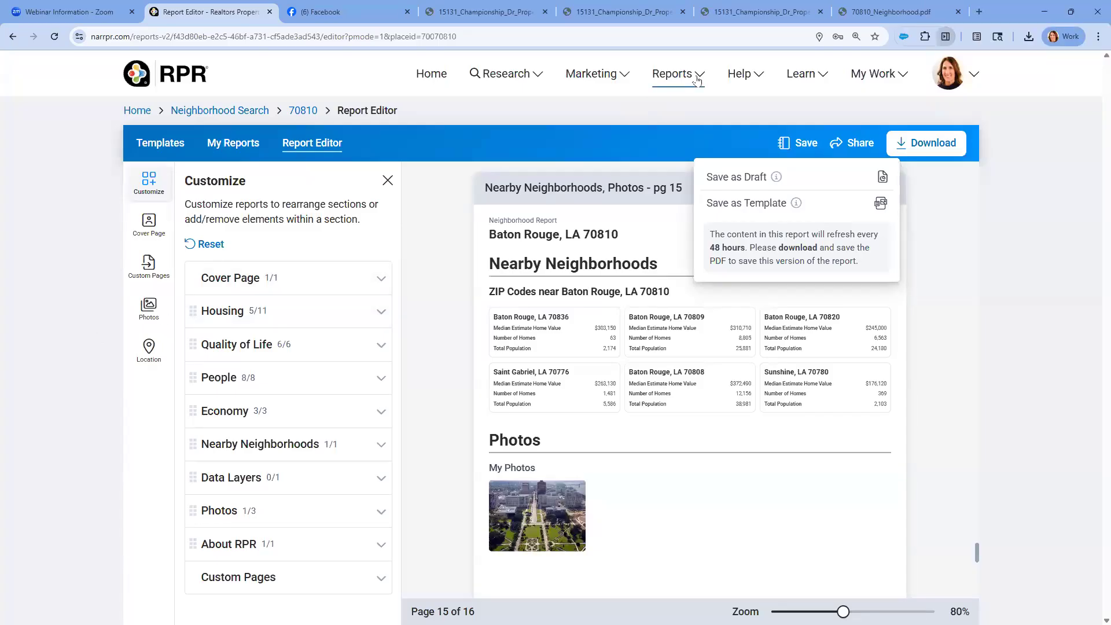
left_click(671, 88)
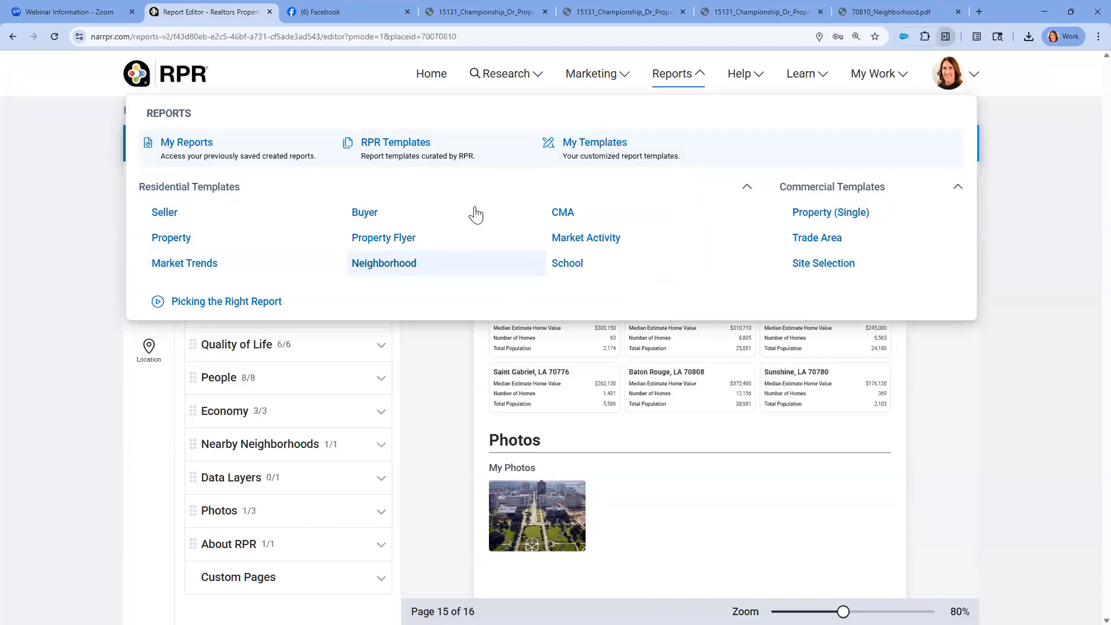
left_click(376, 74)
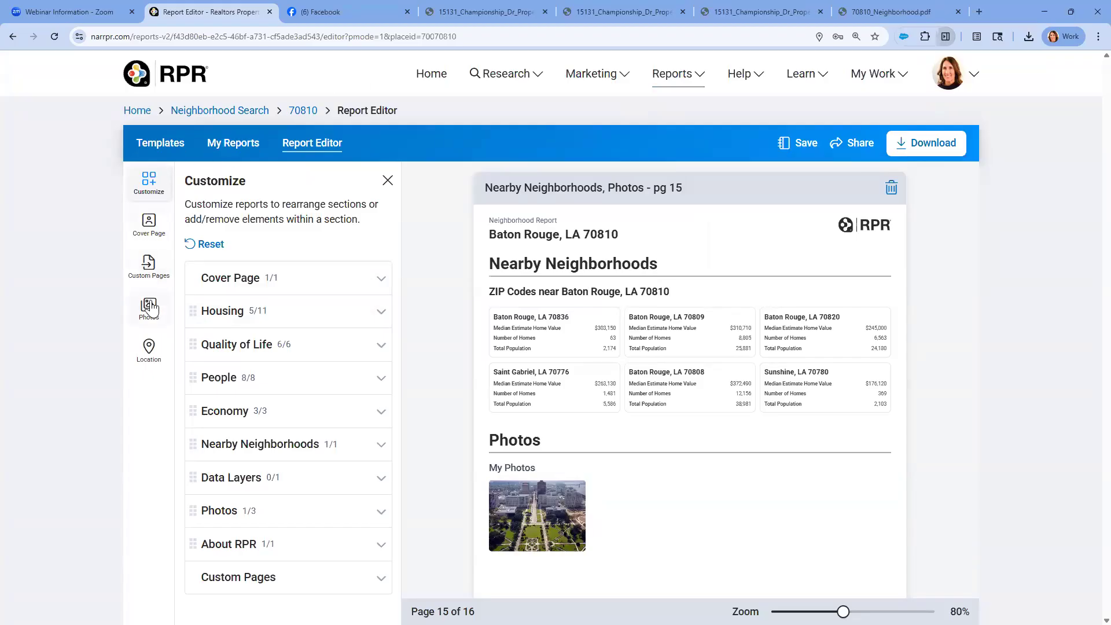
Exclude the Report Cover from the neighborhood report
left_click(154, 228)
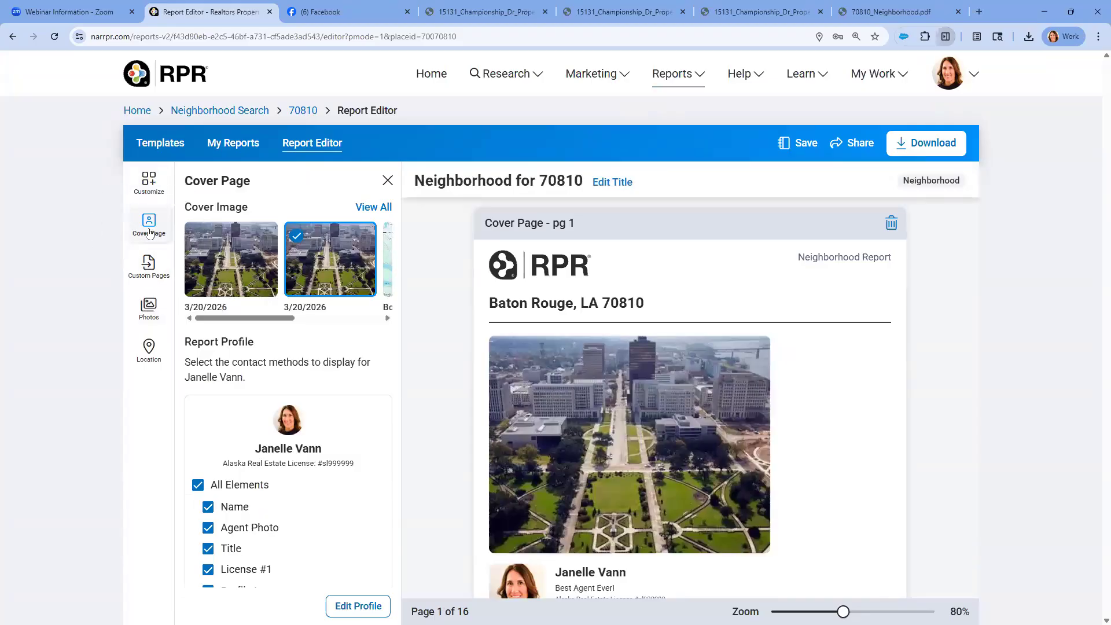
left_click(149, 184)
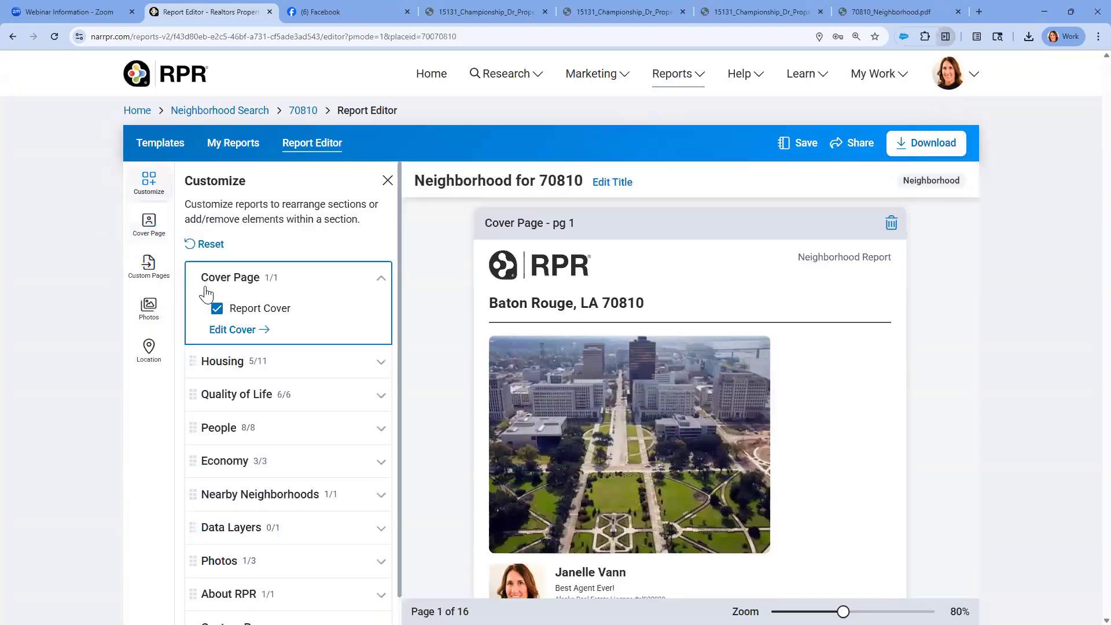
left_click(217, 308)
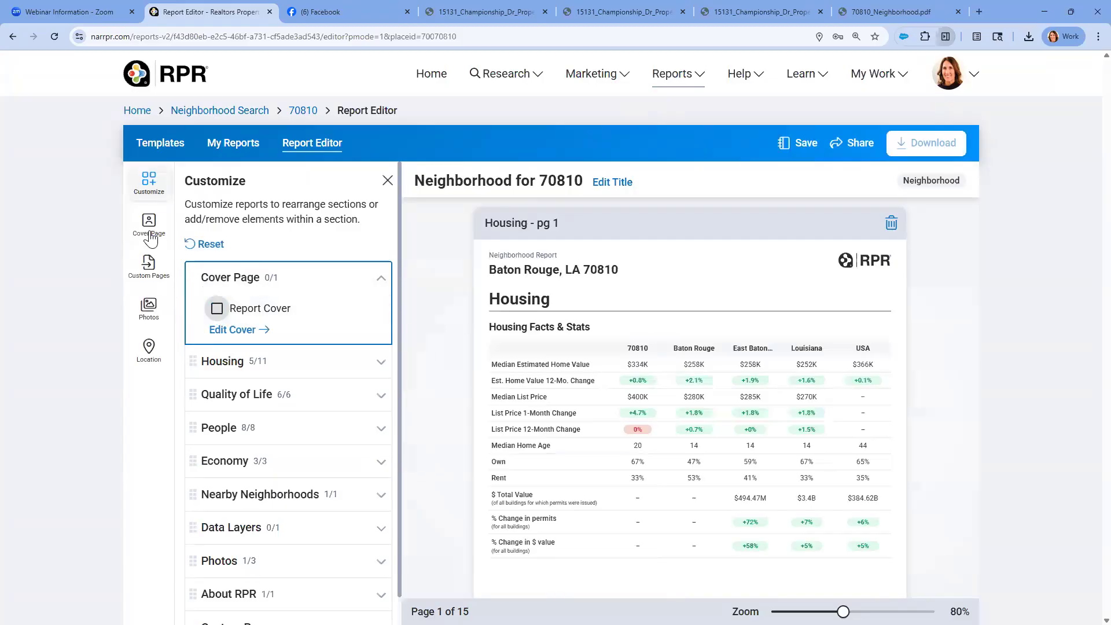
Upload the RPR_general_article (19) PDF as a custom page in the report
left_click(148, 268)
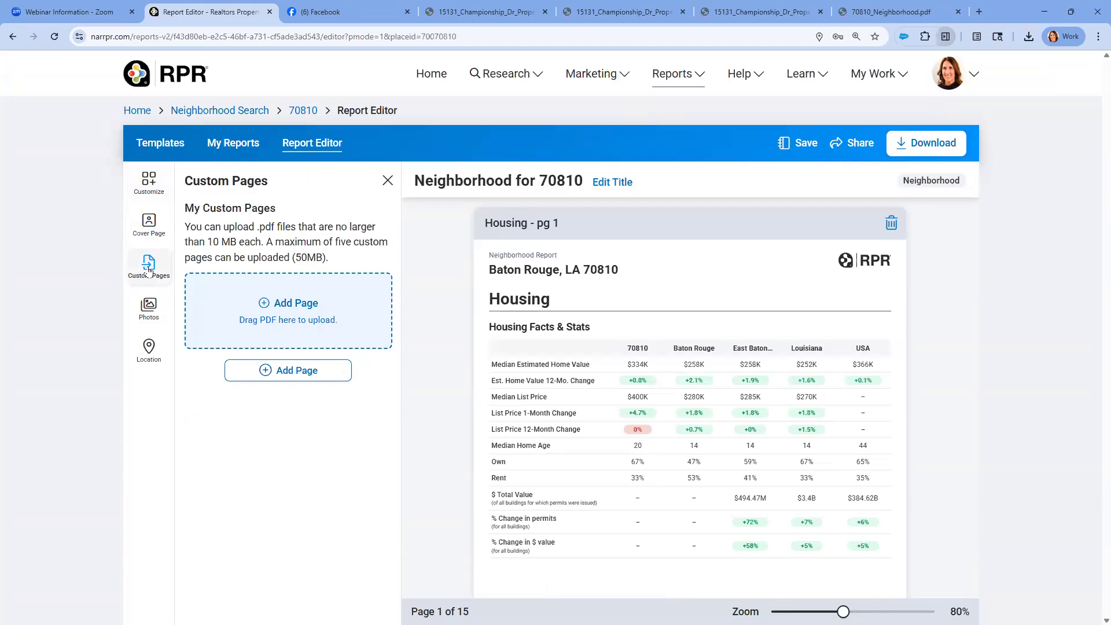
left_click(292, 373)
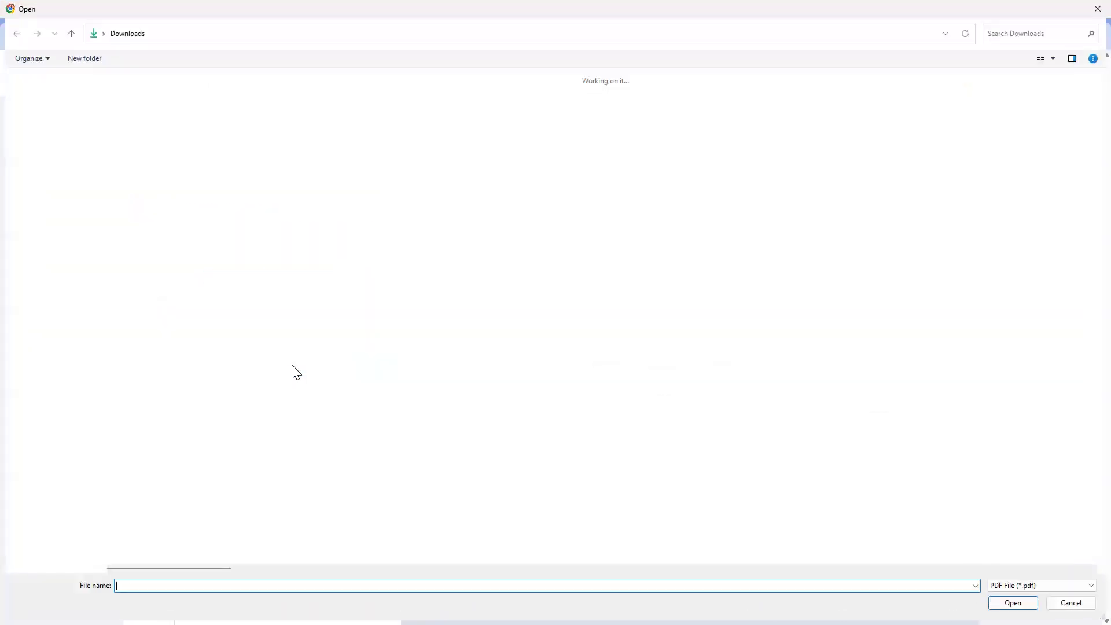
double_click(188, 93)
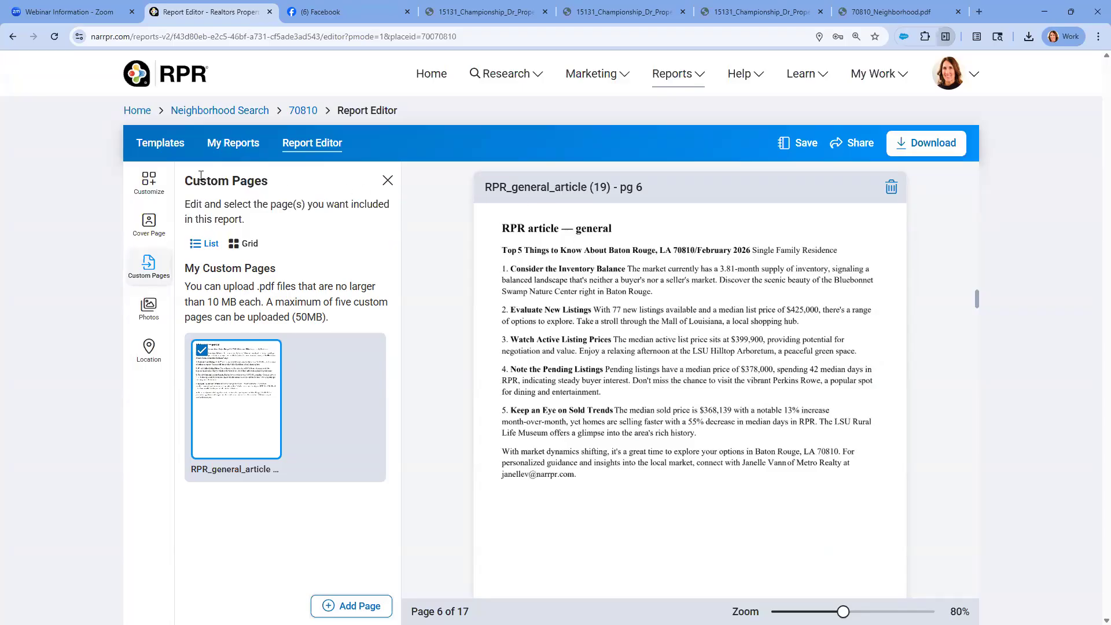
left_click(148, 264)
left_click(354, 602)
Save the customized report as a reusable template named after Baton Rouge
left_click(804, 142)
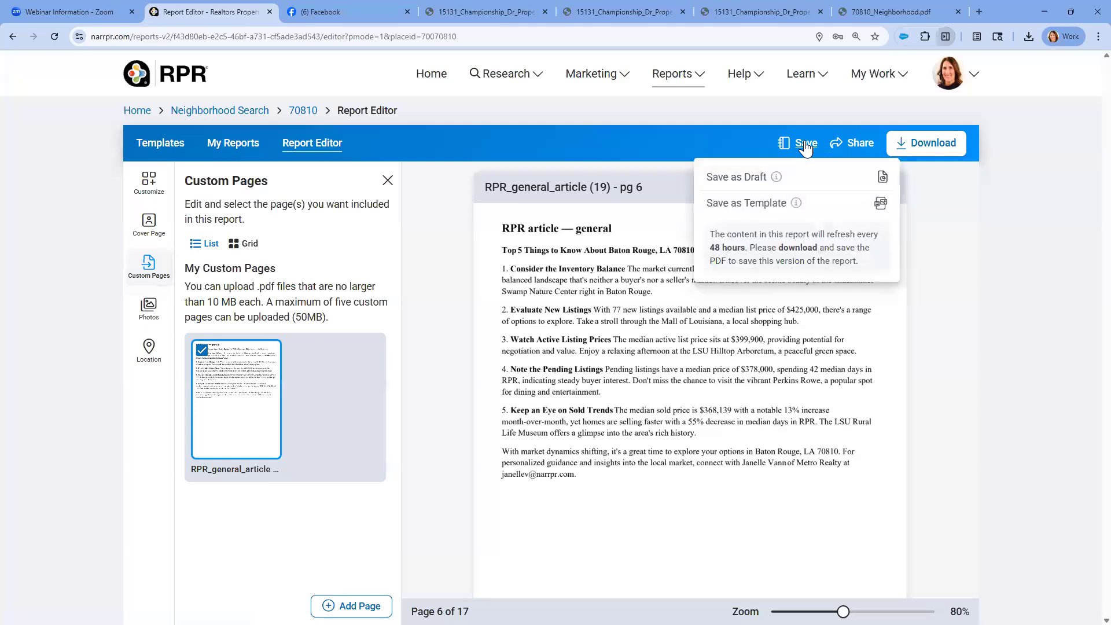
left_click(763, 207)
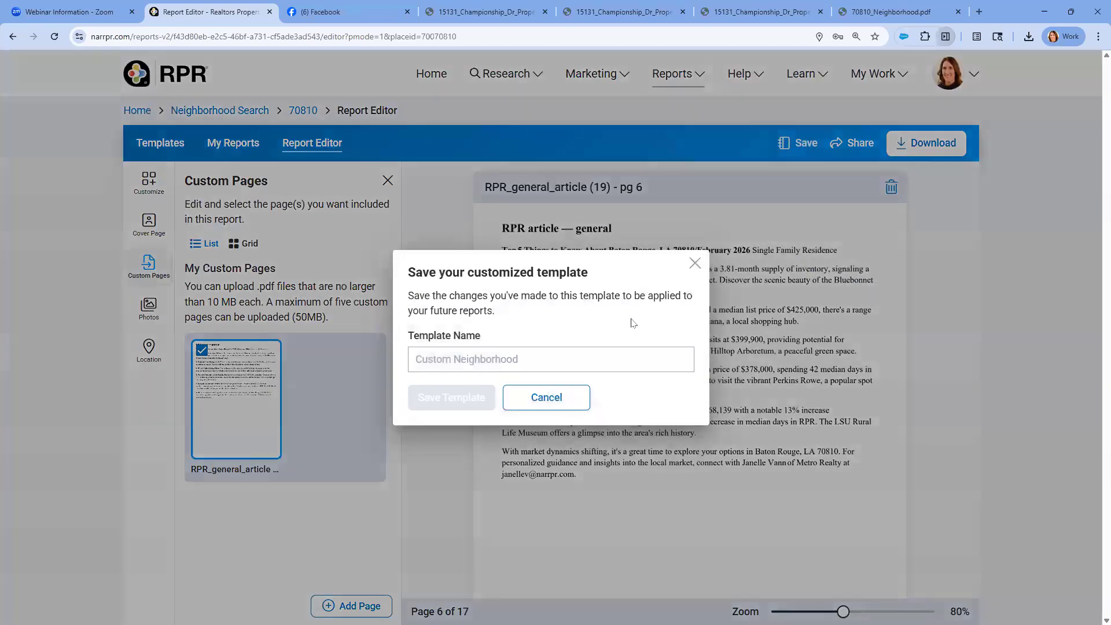
left_click(478, 360)
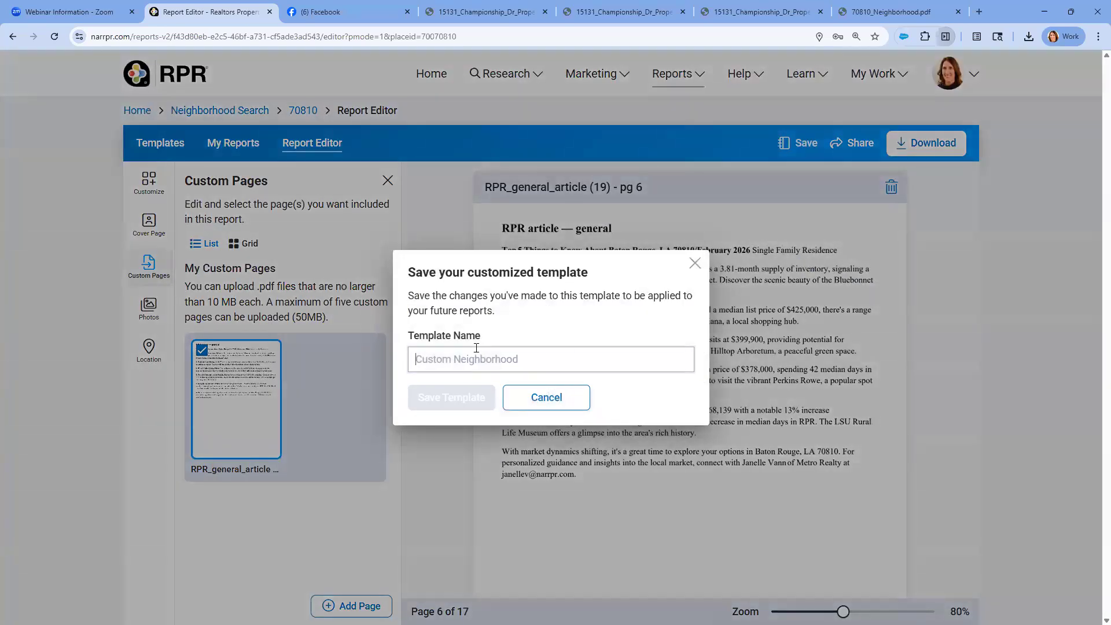
type("Baton Rouge")
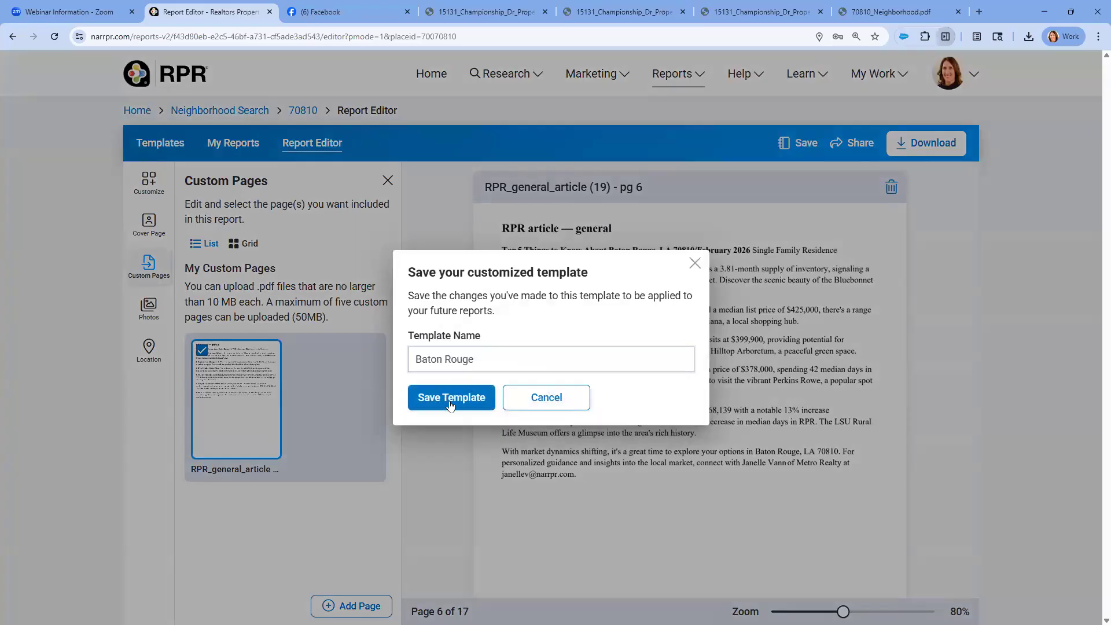
left_click(450, 399)
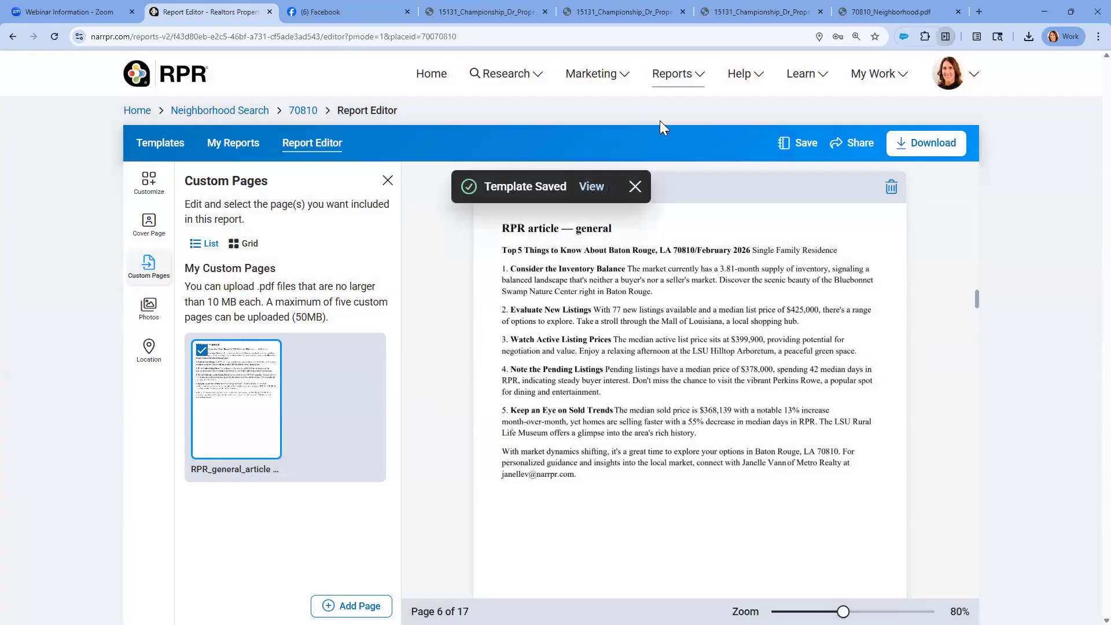
Examine the report's sharing options, including the form for sending it by email
left_click(849, 144)
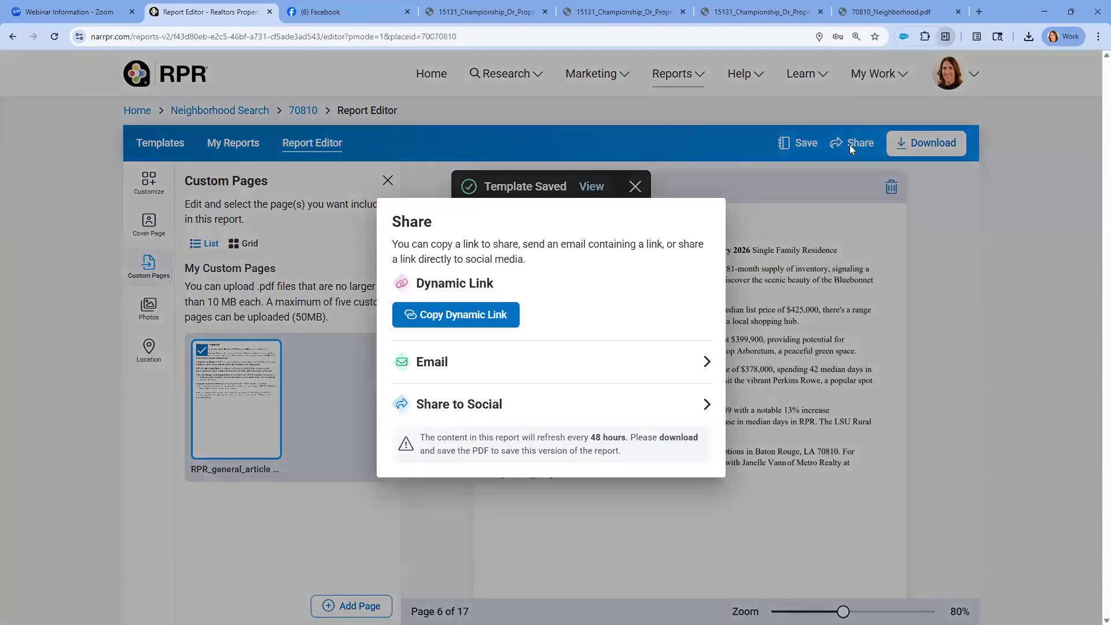
left_click(477, 371)
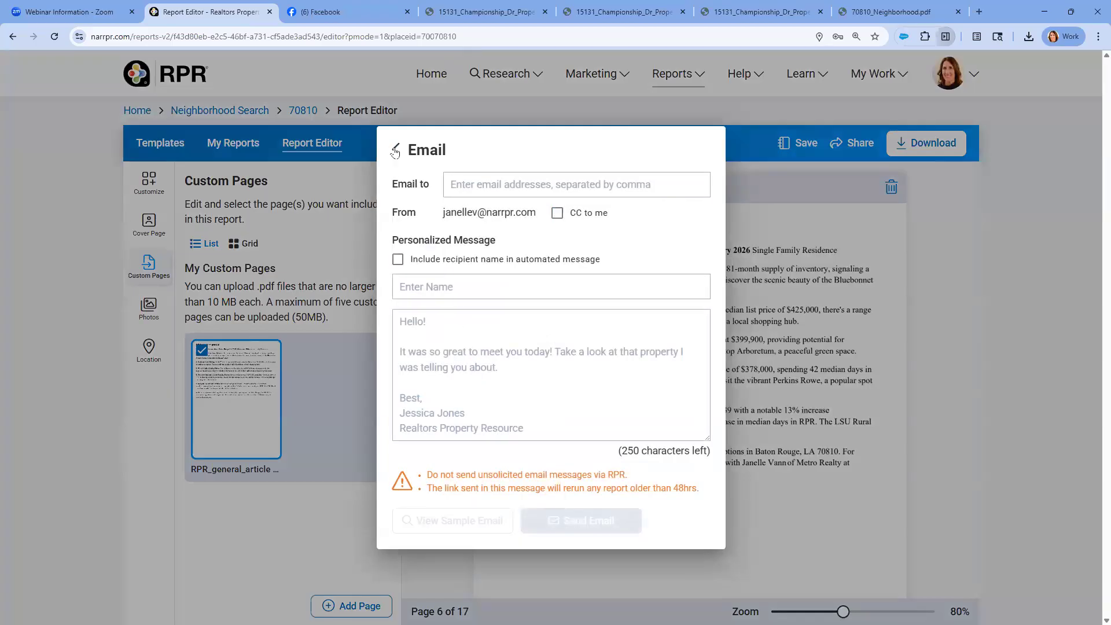
left_click(395, 151)
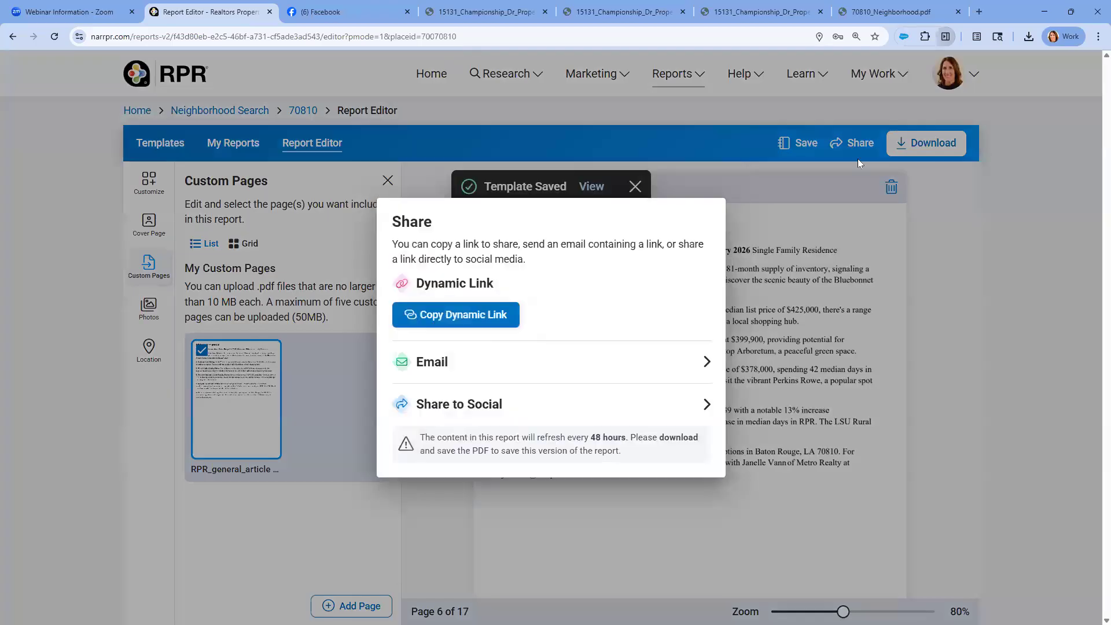
Close the sharing options and download the customized neighborhood report as a PDF
left_click(931, 144)
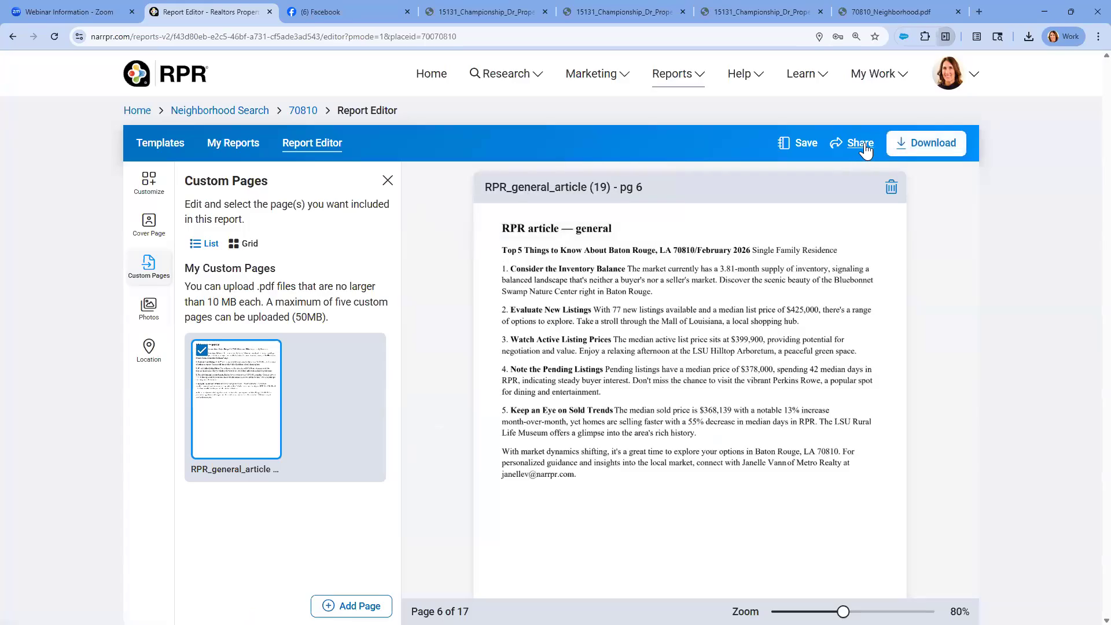
left_click(915, 142)
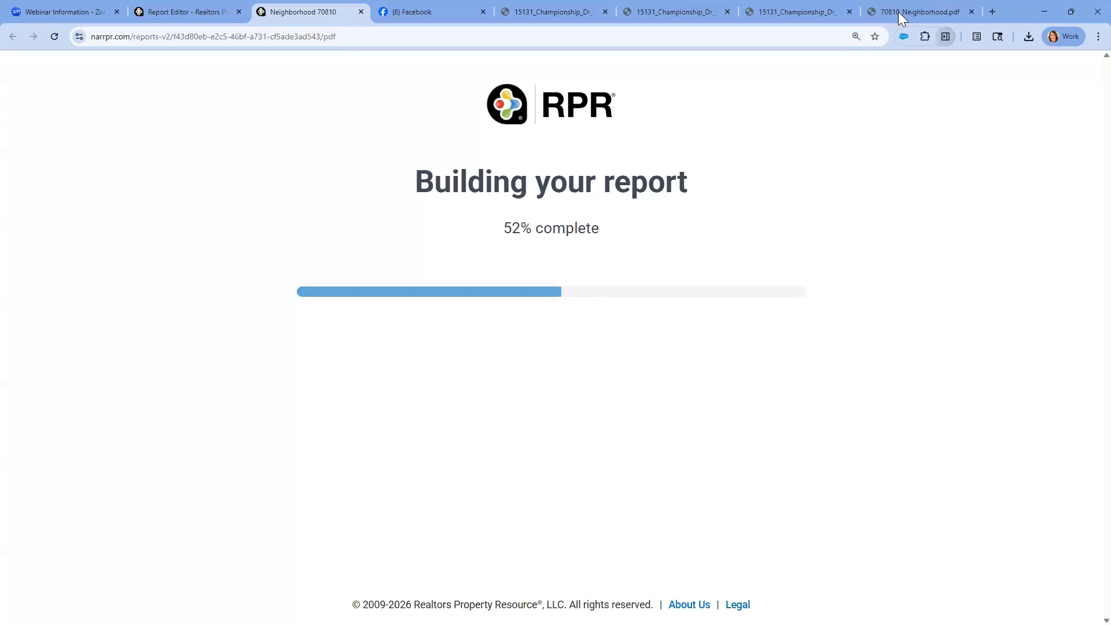
Examine the 70810 Neighborhood PDF, including its market trends, sold comps, commute, temperature and Quality of Life pages
mouse_move(191, 11)
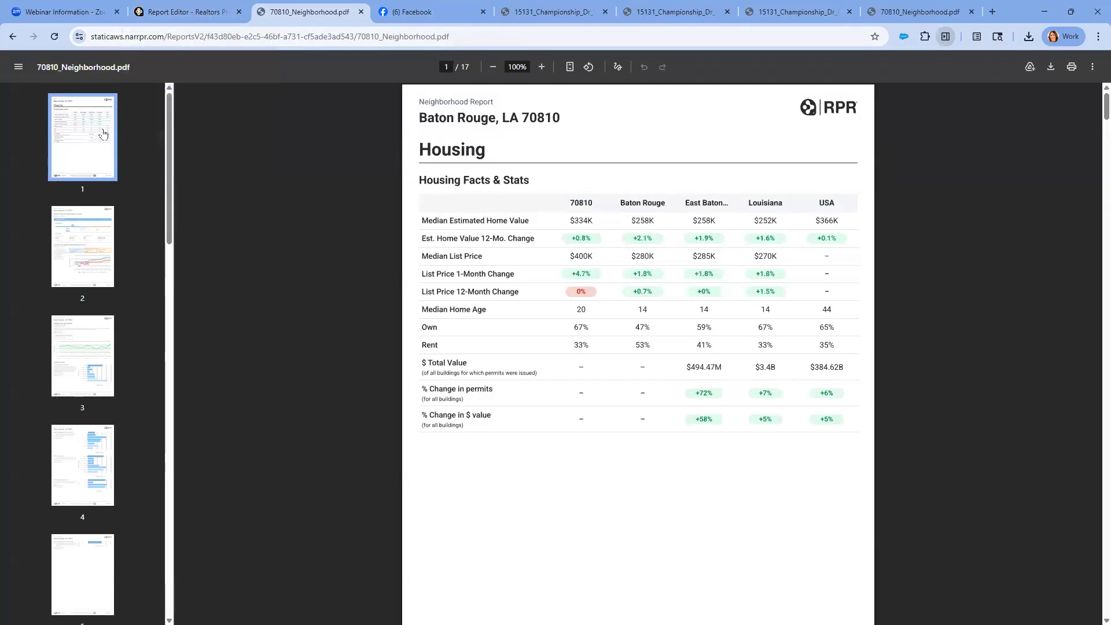
left_click(88, 251)
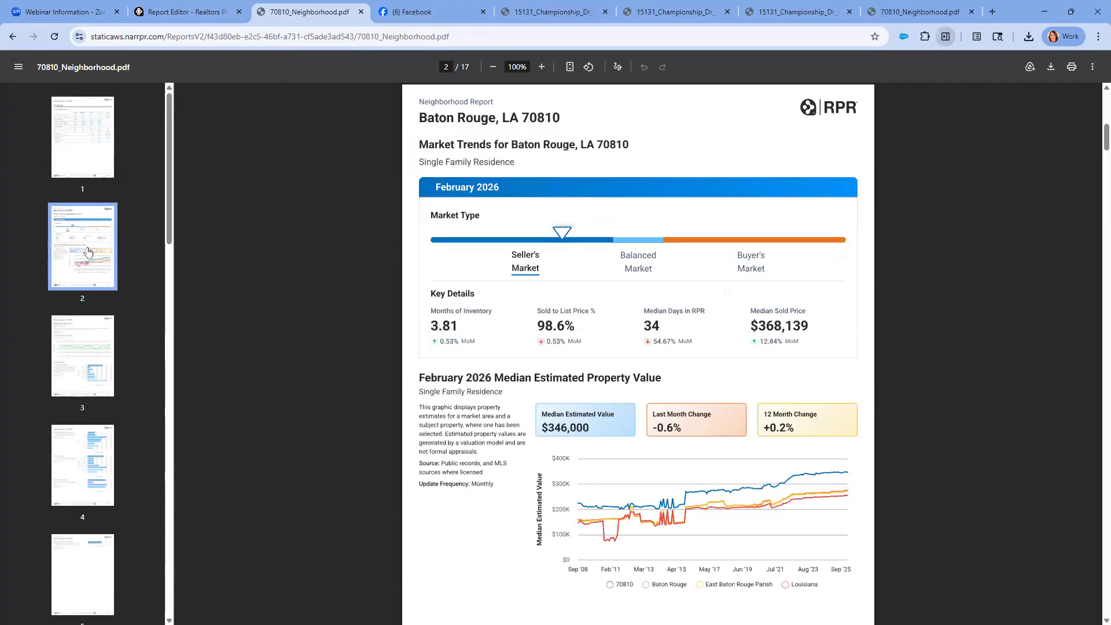
left_click(81, 356)
left_click(88, 453)
scroll(88, 453, "down", 10)
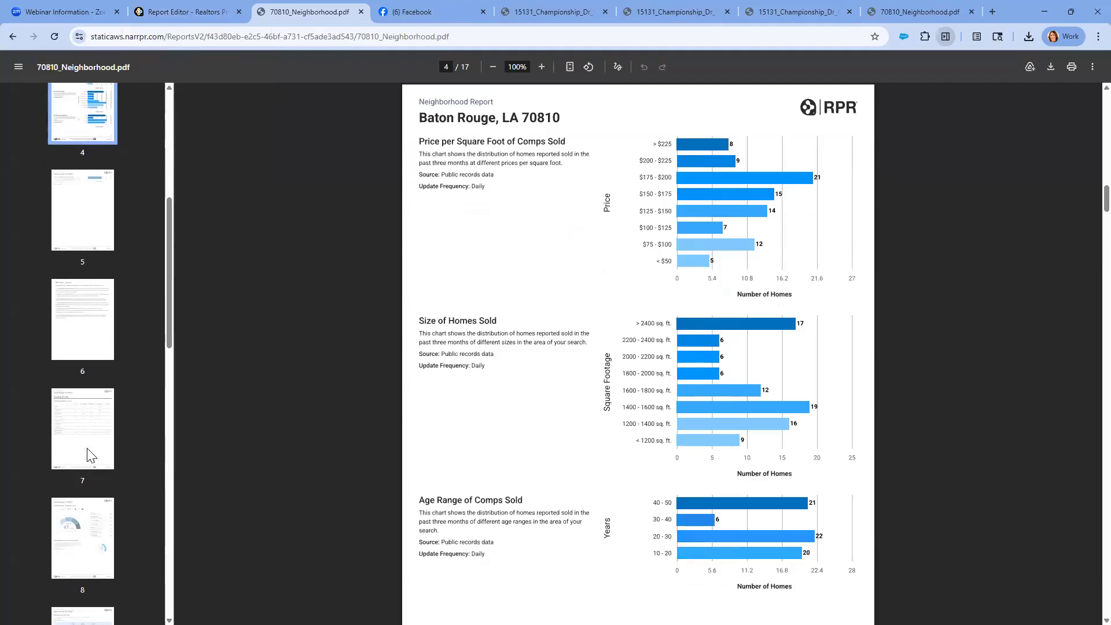
left_click(78, 337)
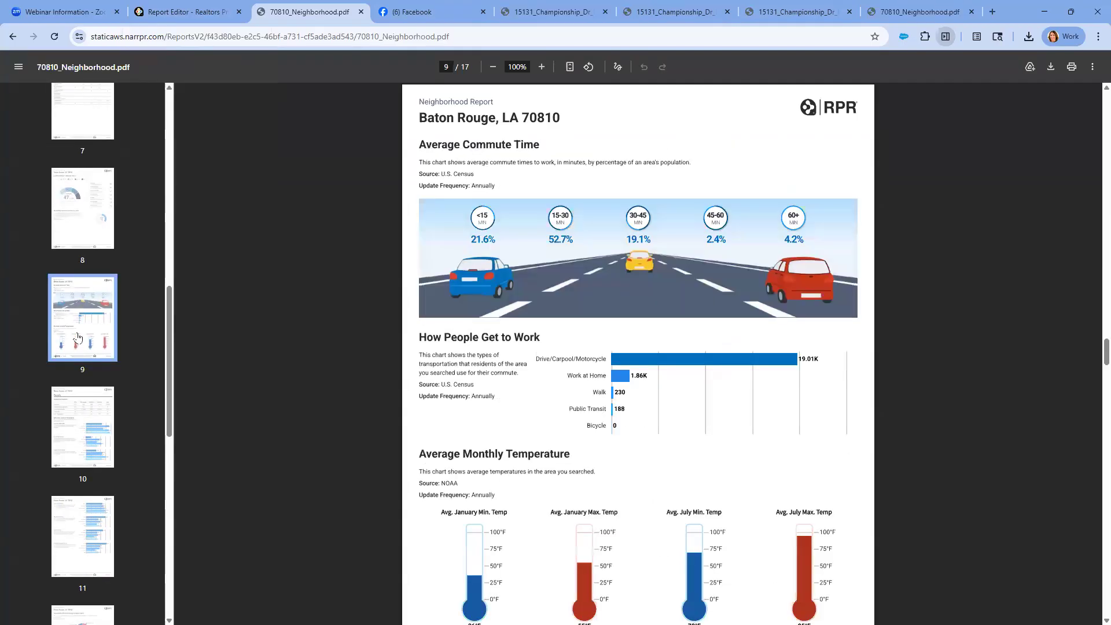
scroll(454, 530, "down", 3)
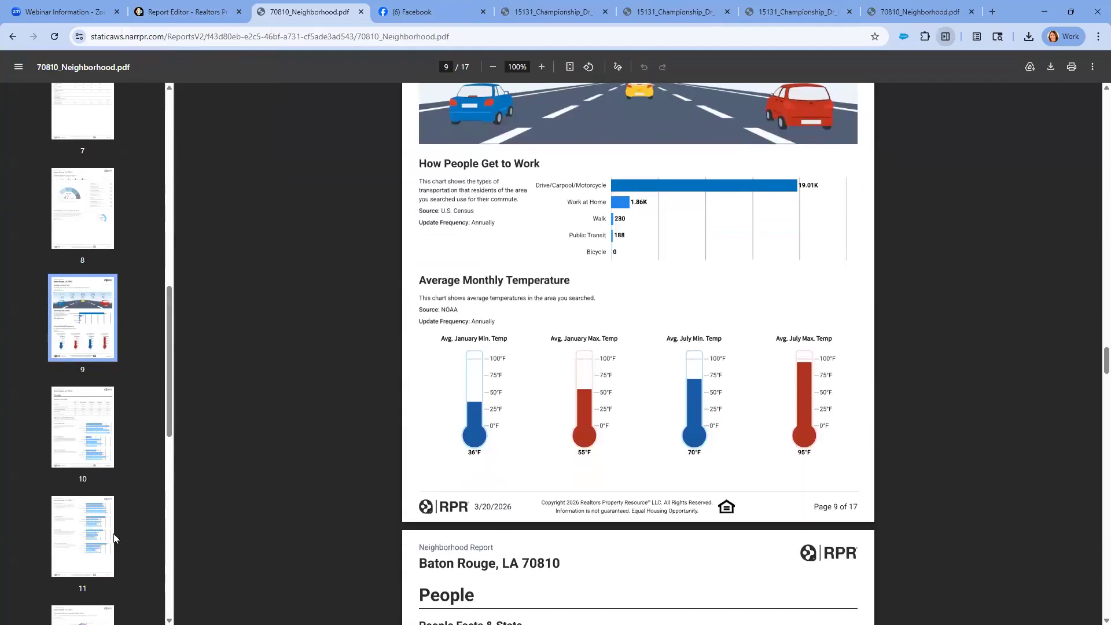
scroll(71, 385, "up", 1)
left_click(71, 384)
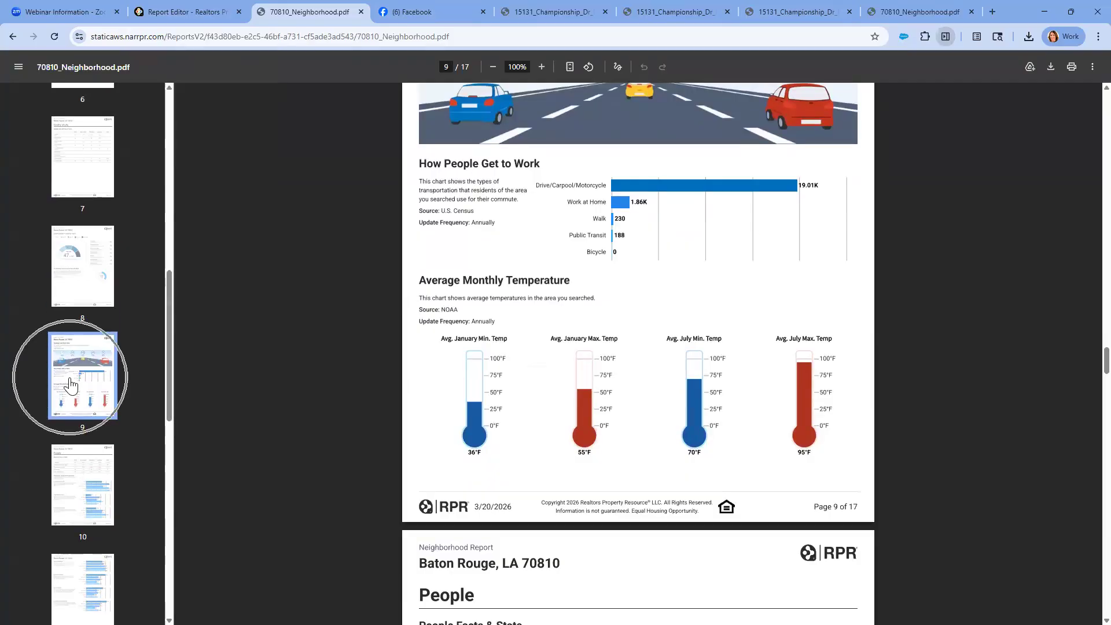
scroll(71, 385, "up", 3)
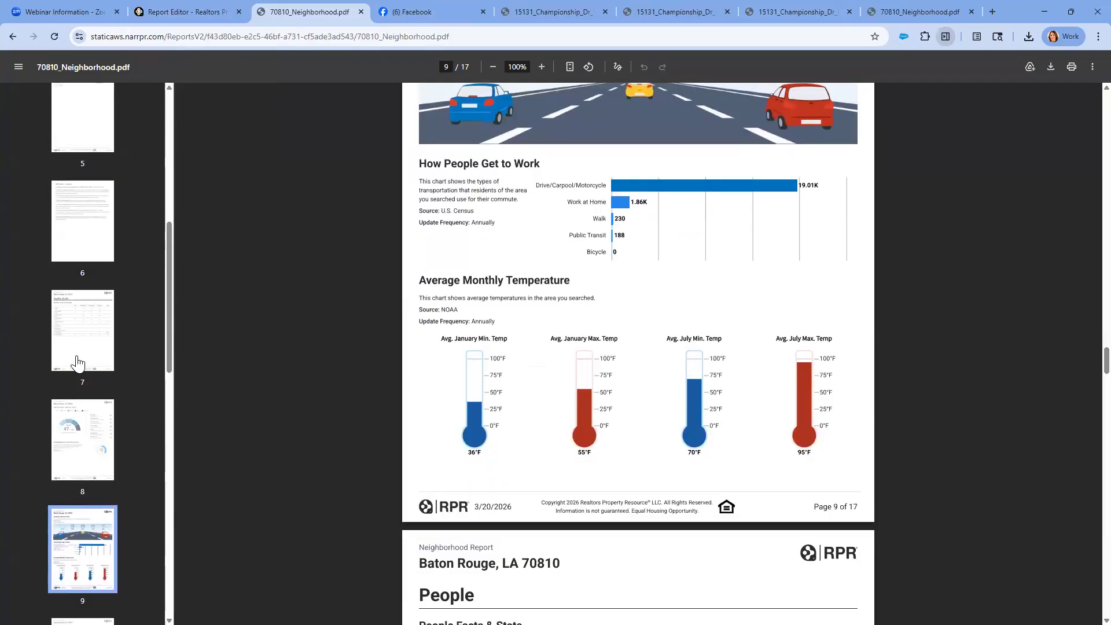
left_click(77, 364)
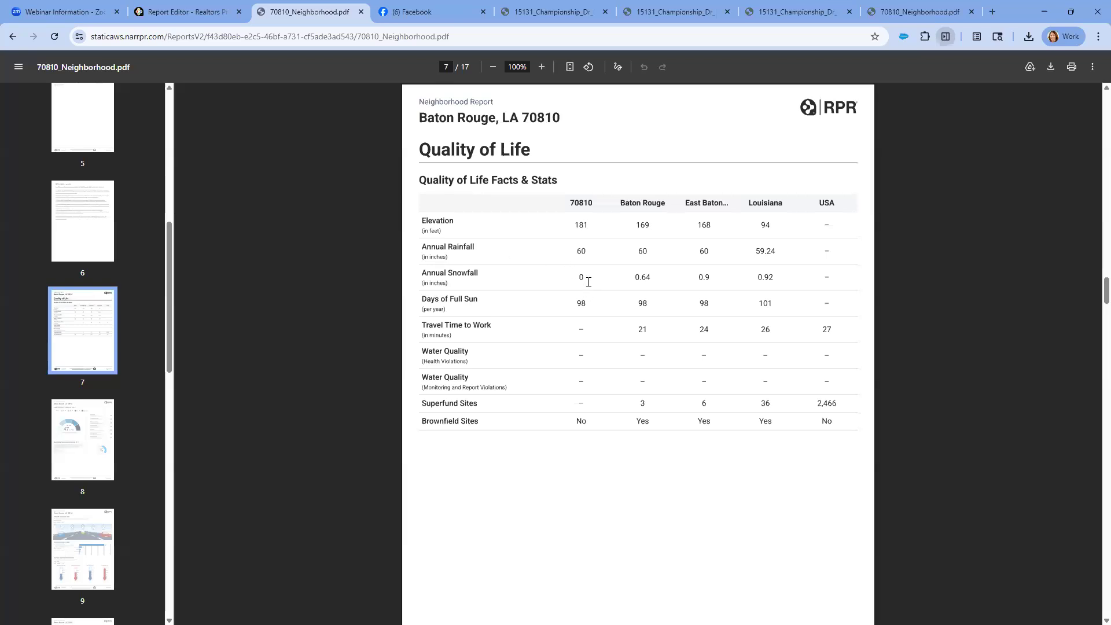
Return to the report editor and include the Report Cover in the customized neighborhood report
left_click(210, 17)
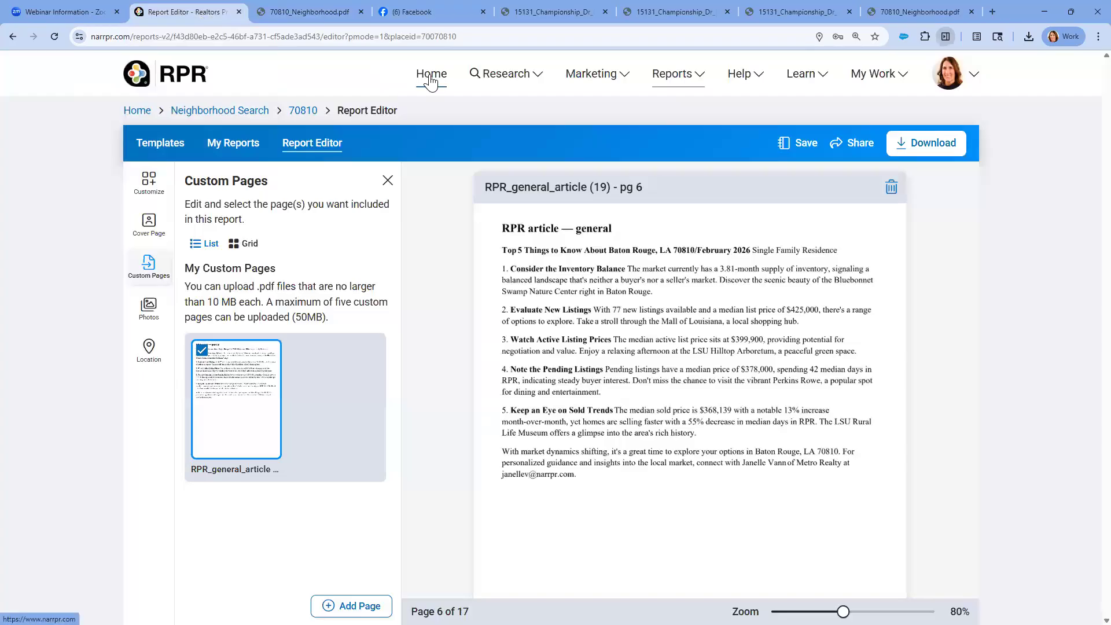
left_click(153, 189)
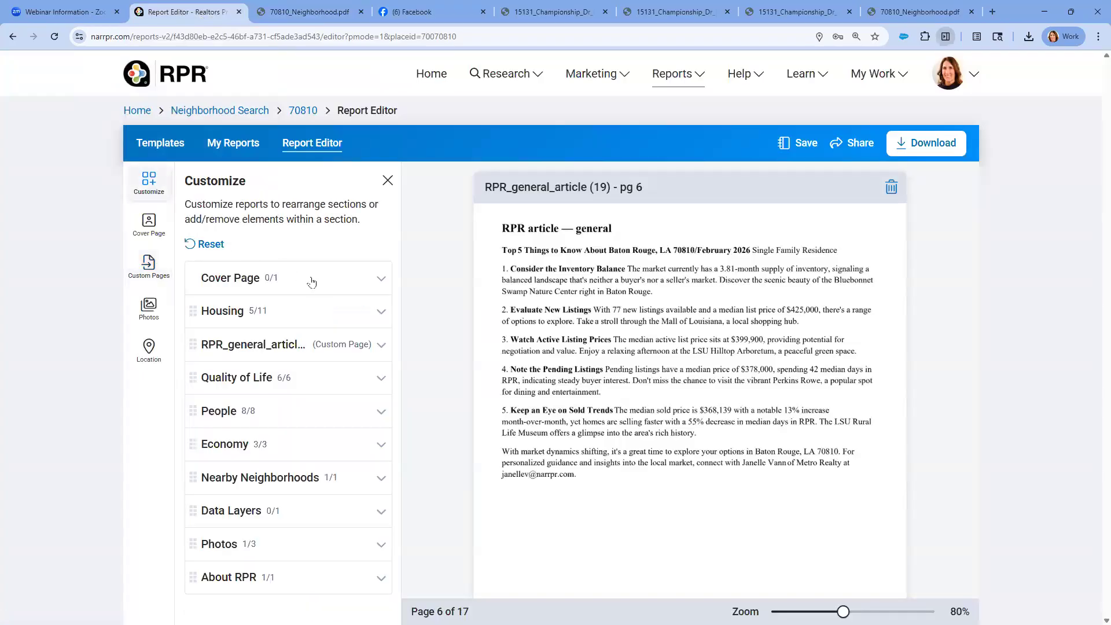
left_click(326, 292)
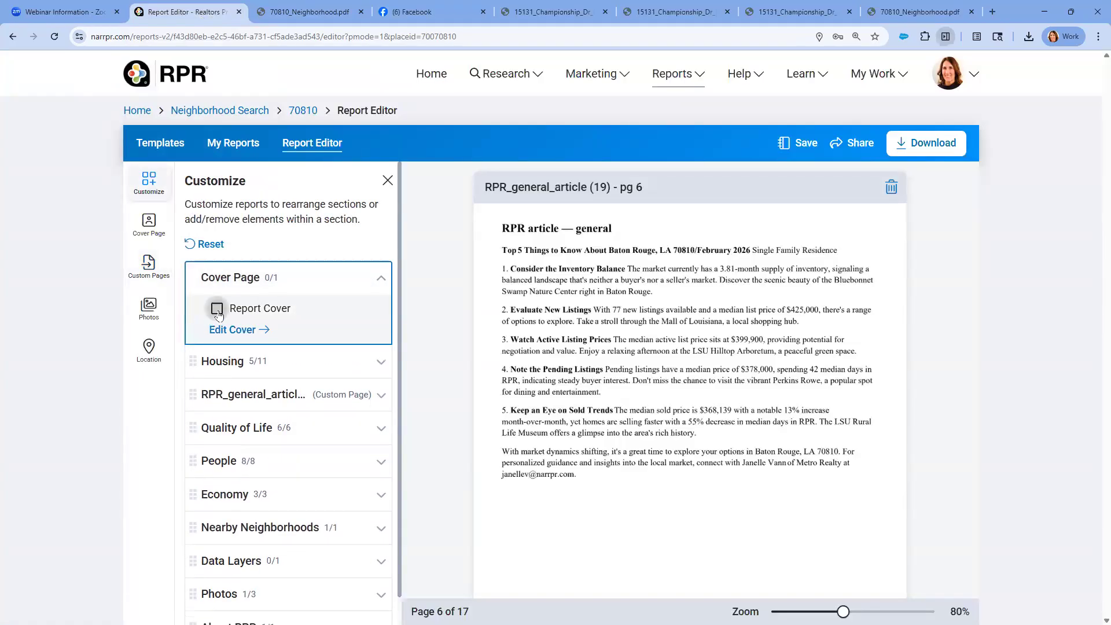
left_click(217, 309)
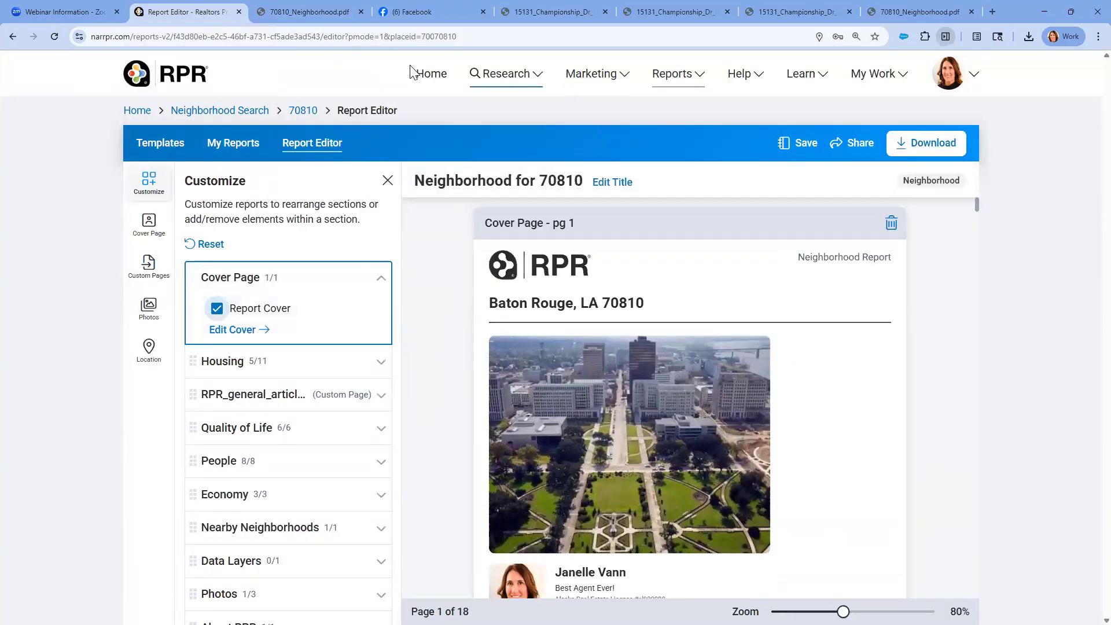
Go to the RPR home page and rerun the recent place search for Covington, LA 70433
left_click(425, 78)
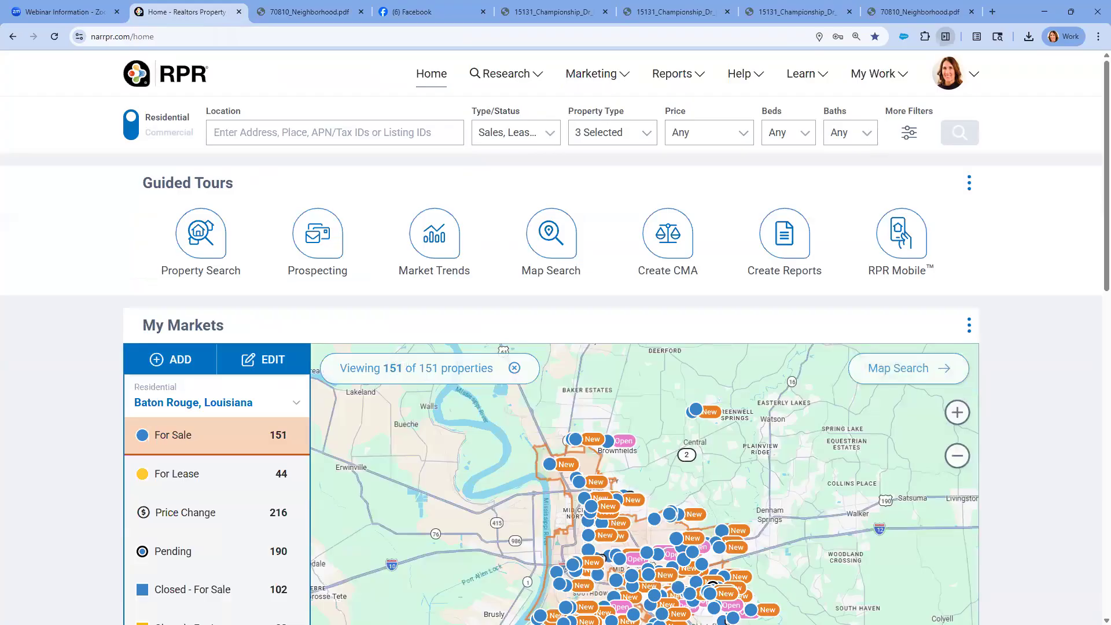
left_click(240, 135)
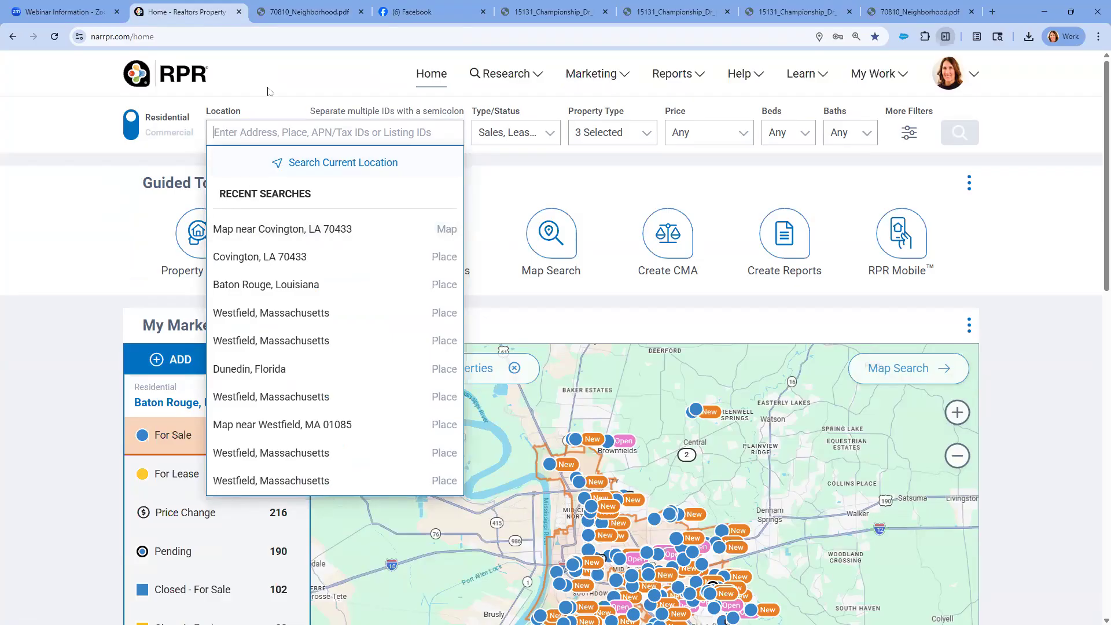
left_click(270, 91)
key("ctrl")
left_click(226, 134)
left_click(265, 254)
key("ctrl")
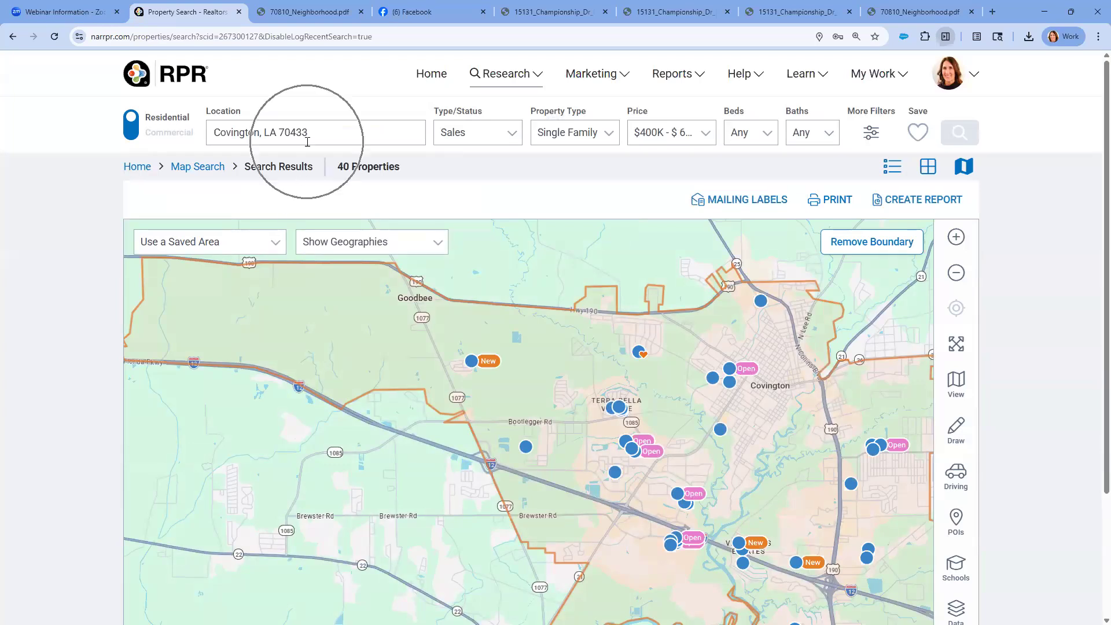
Review the Covington search's status options and additional filters, and rerun the search with the current criteria
left_click(509, 139)
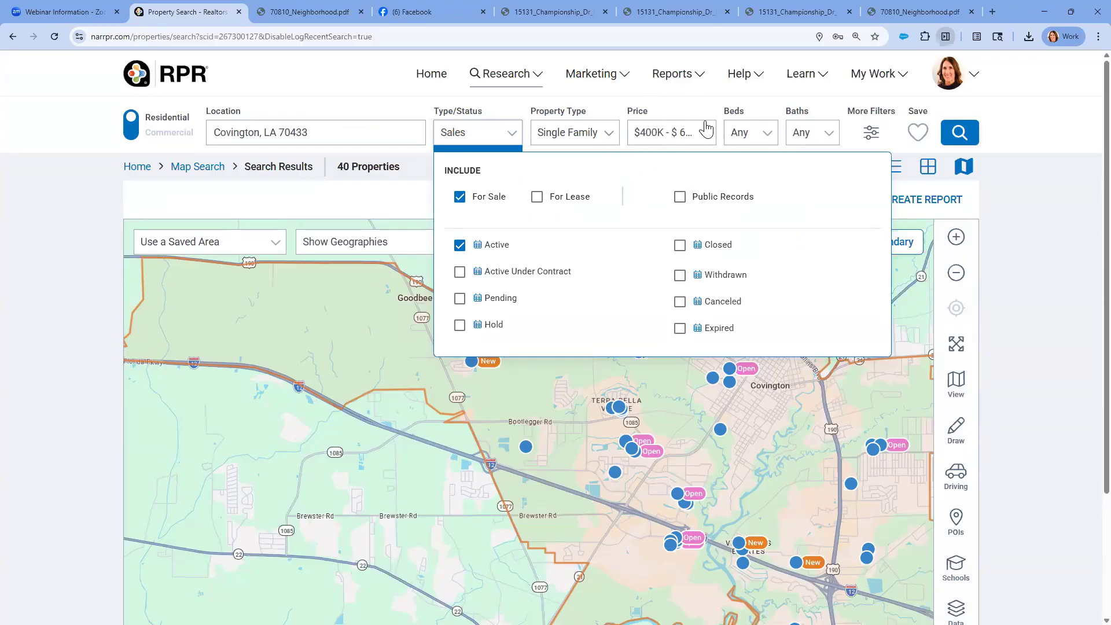
left_click(870, 135)
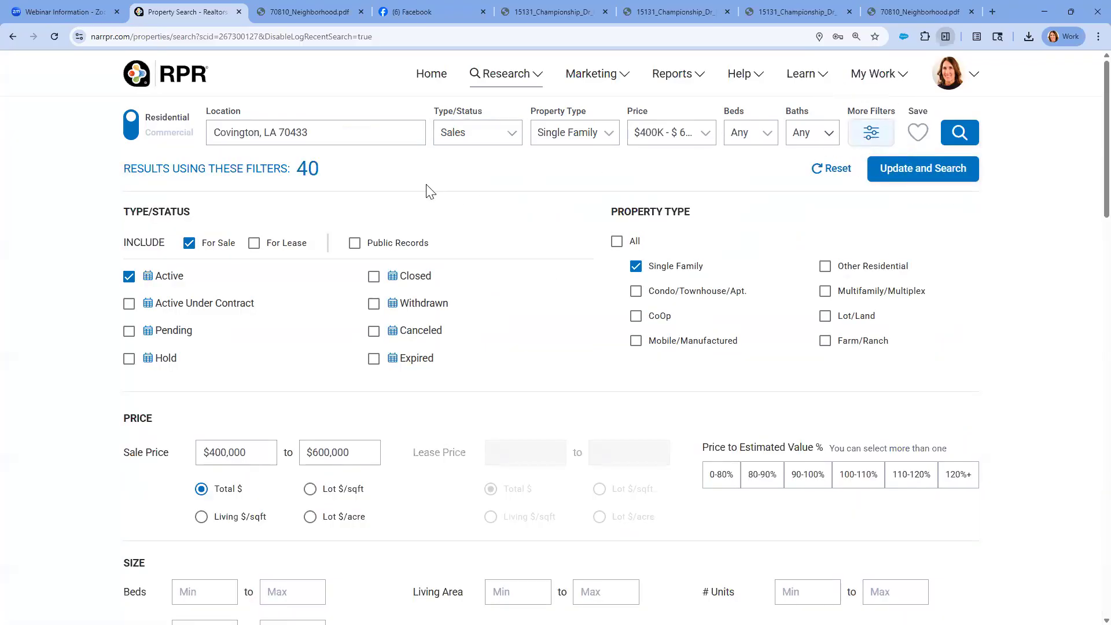
scroll(347, 180, "down", 2)
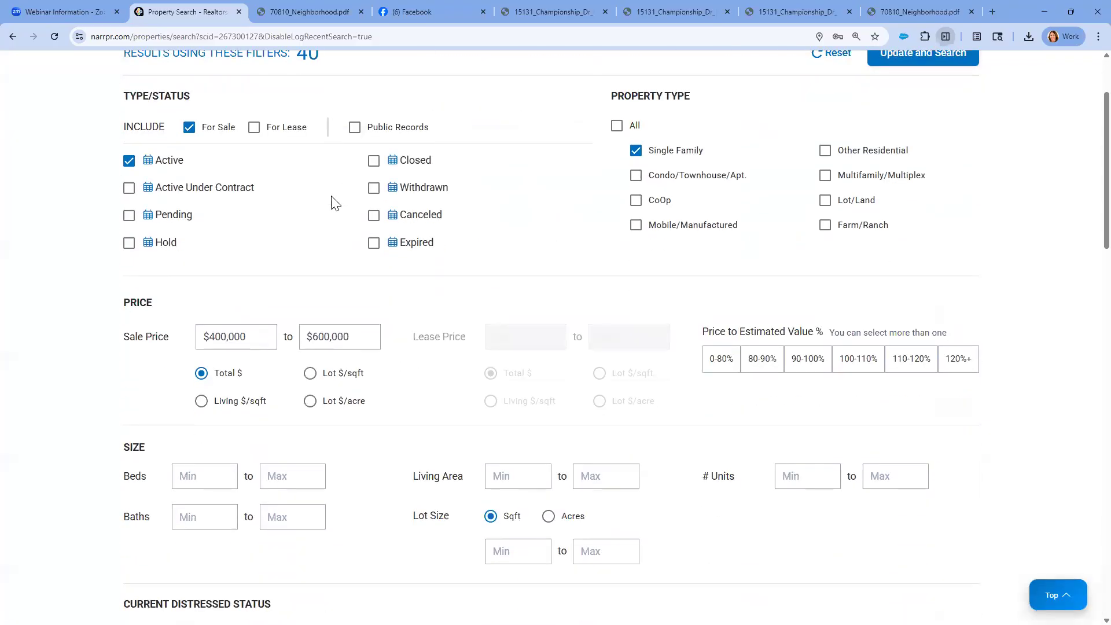
scroll(266, 335, "down", 4)
scroll(267, 339, "up", 6)
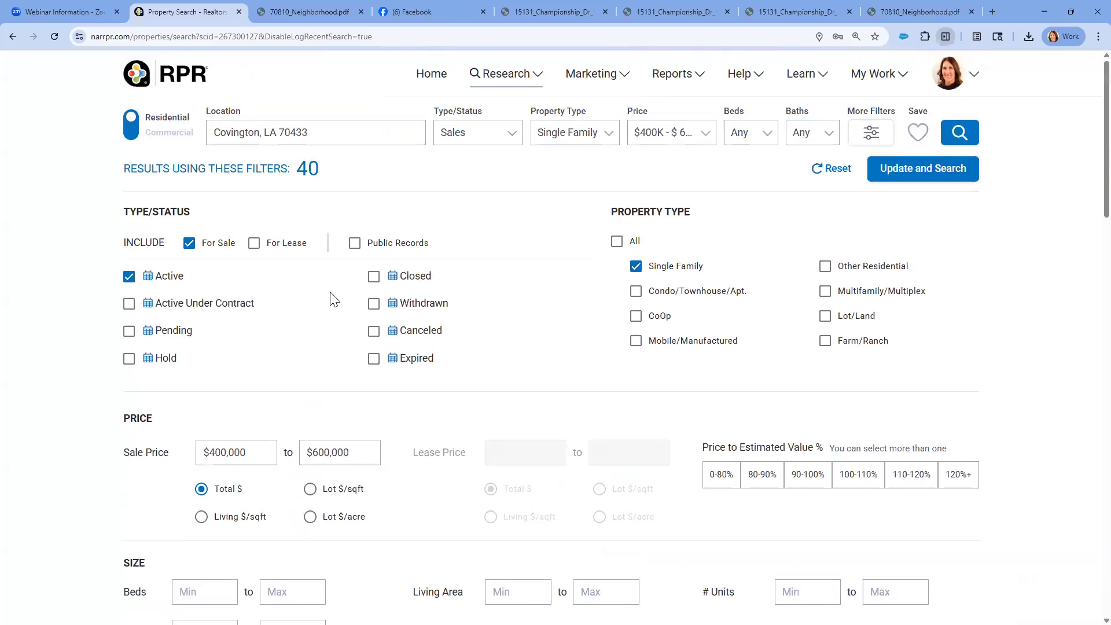
left_click(902, 169)
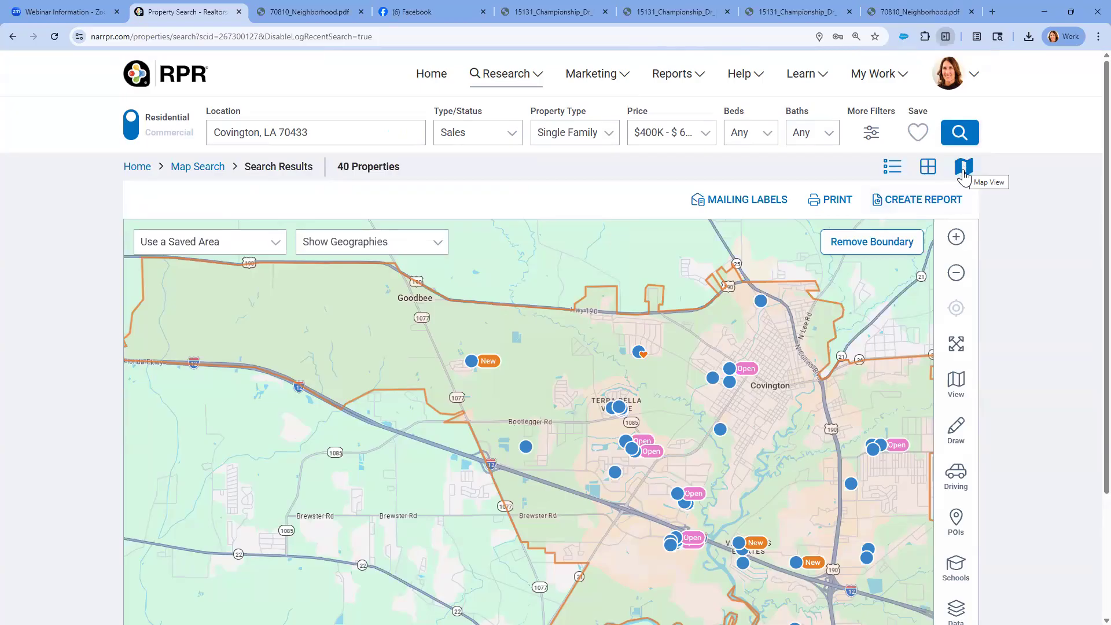
Compare the Covington search results in the photo grid and list views, finishing in the photo grid
left_click(928, 171)
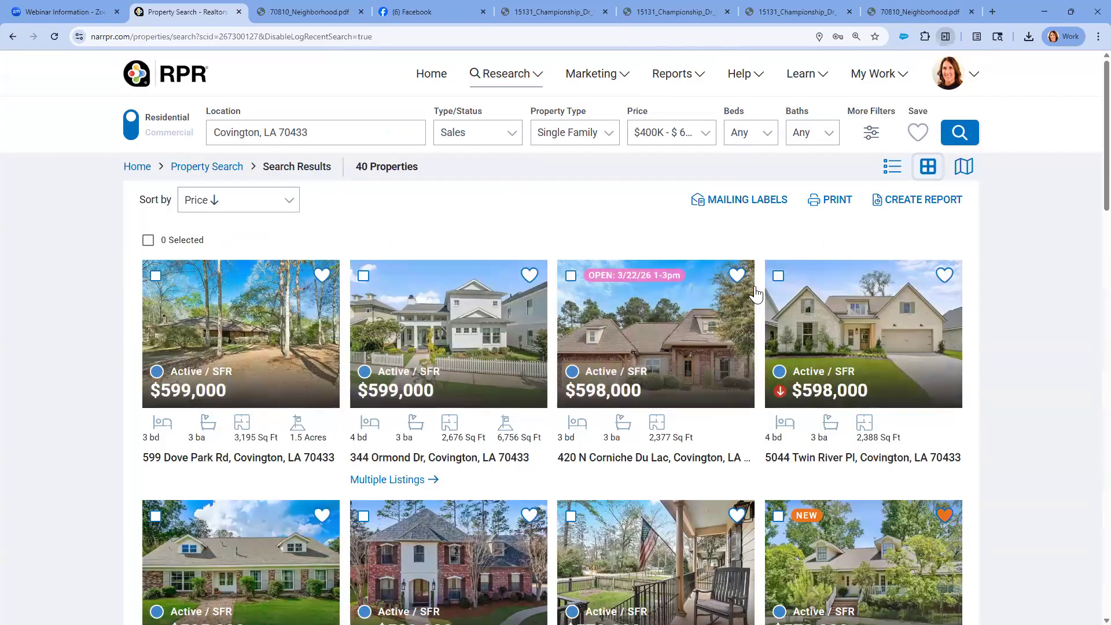
scroll(646, 324, "down", 2)
scroll(646, 324, "up", 2)
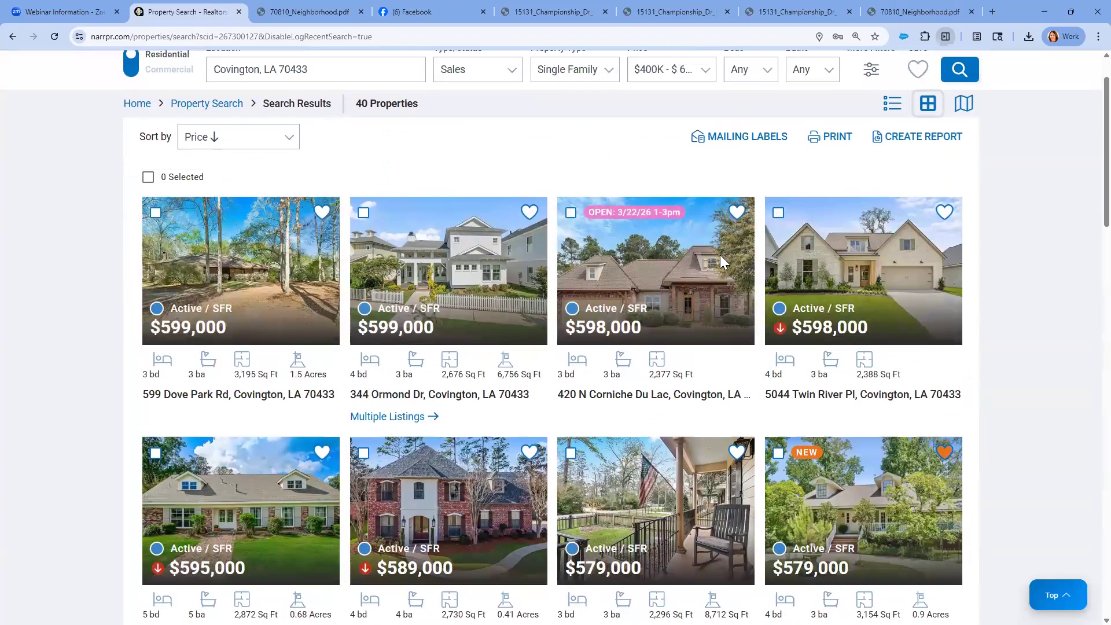
left_click(892, 169)
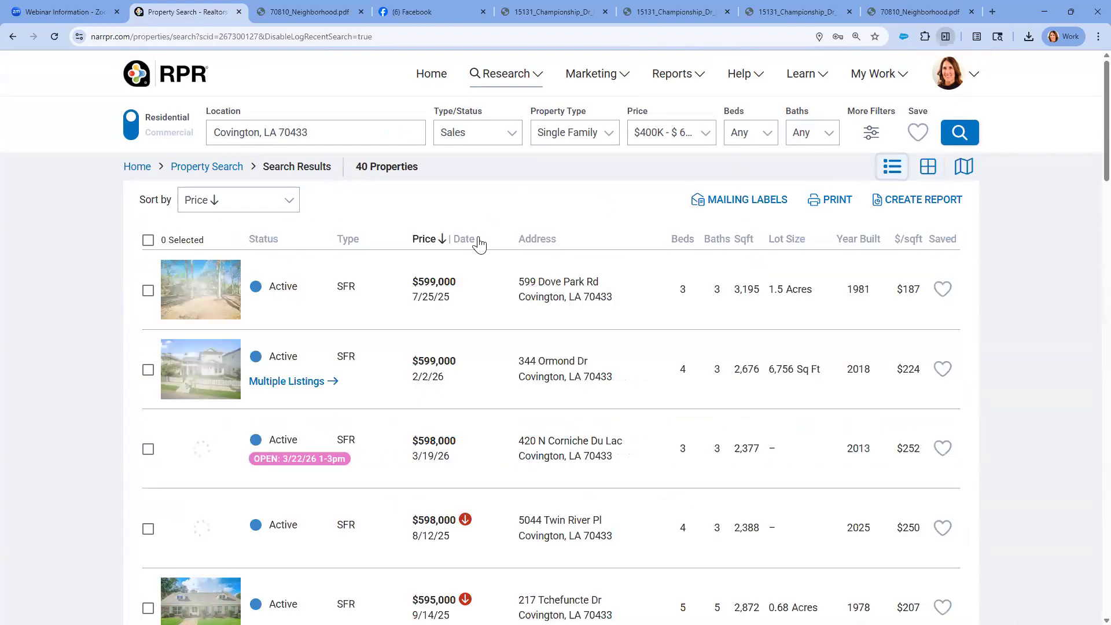
scroll(458, 344, "down", 8)
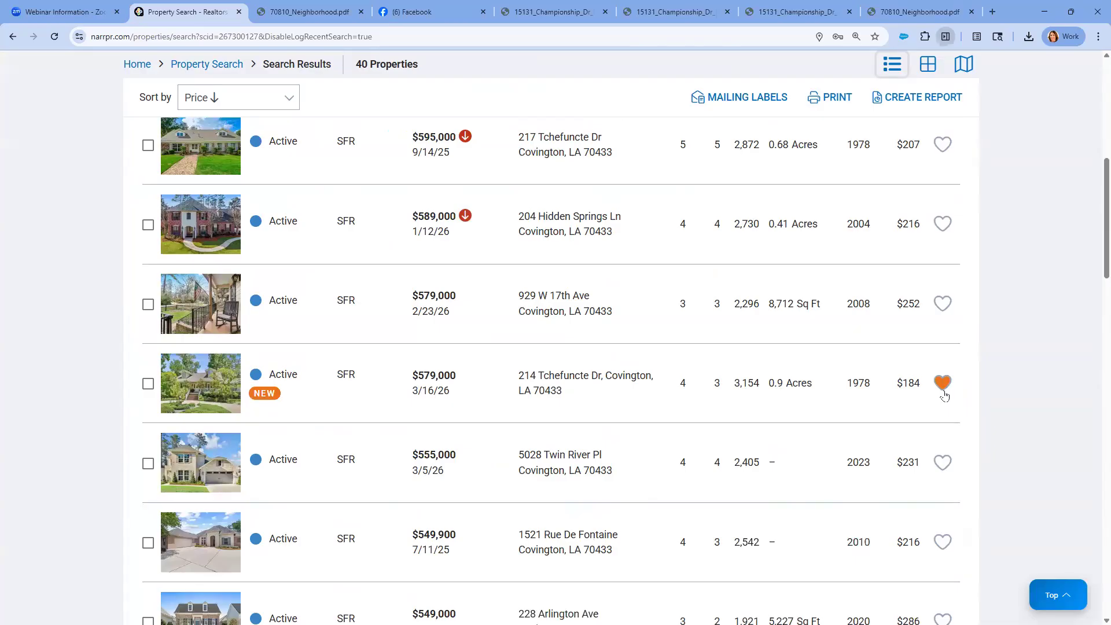
scroll(944, 396, "up", 6)
left_click(929, 74)
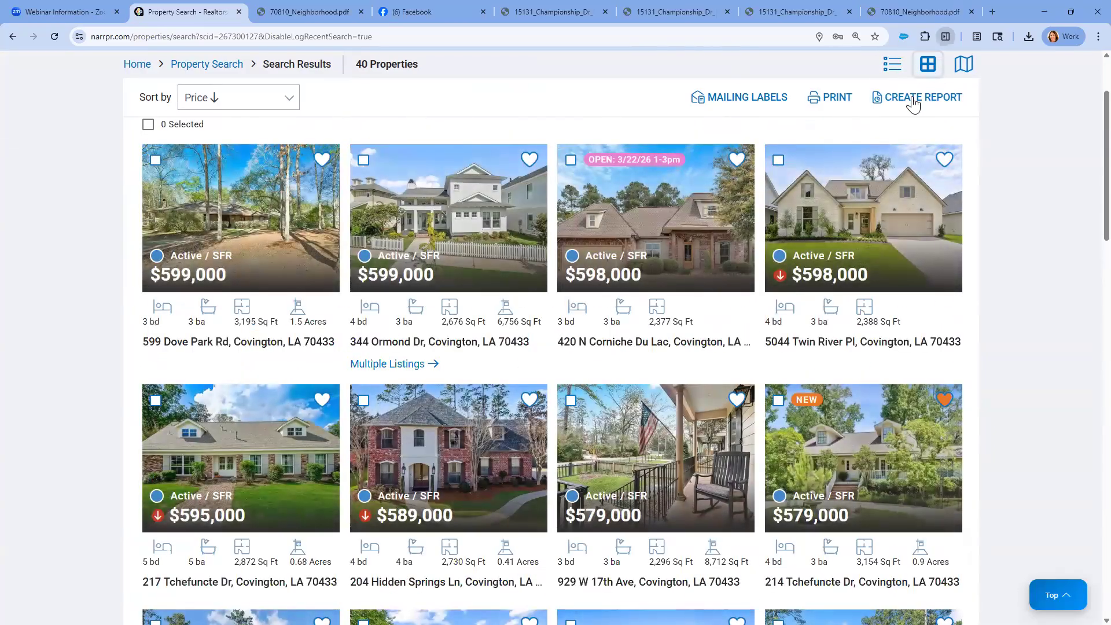
Show the report templates offered for the Covington search results
left_click(913, 102)
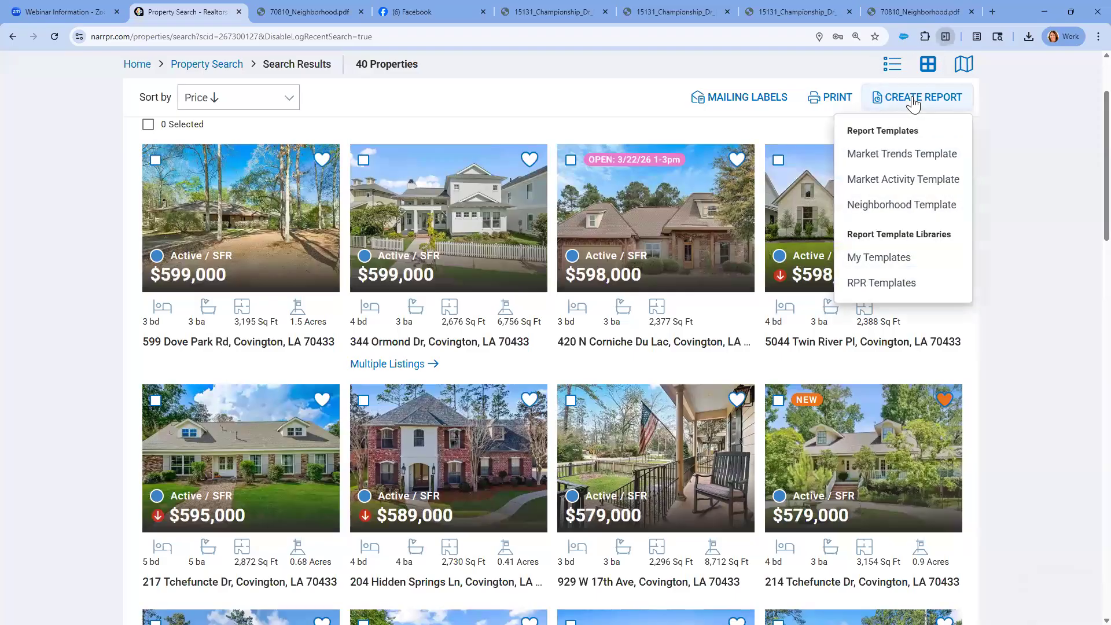
scroll(590, 79, "up", 2)
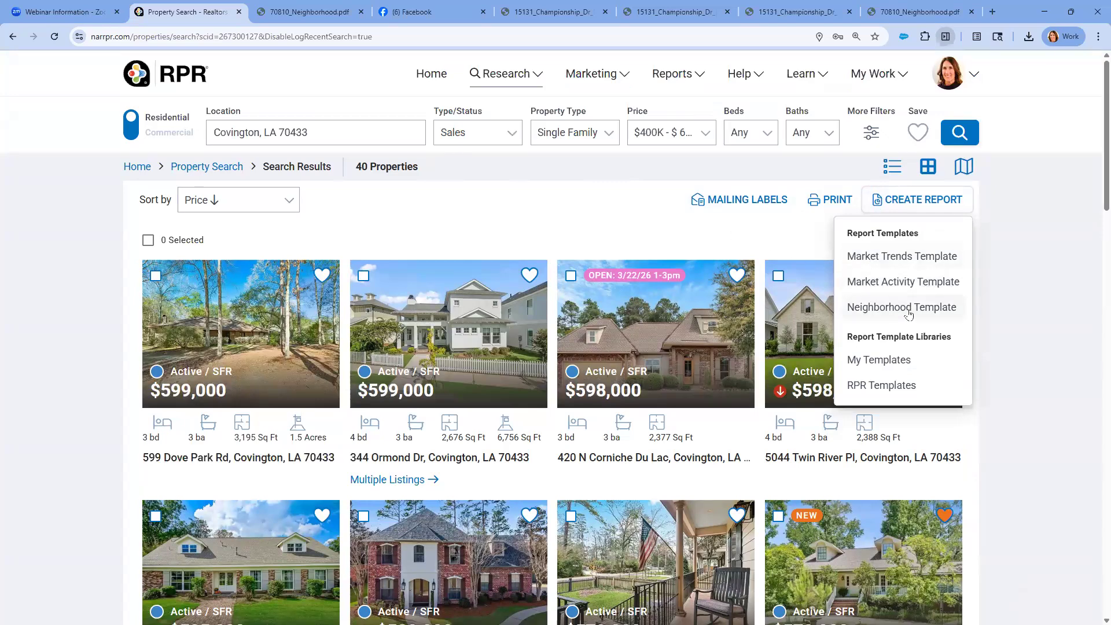
scroll(900, 313, "down", 2)
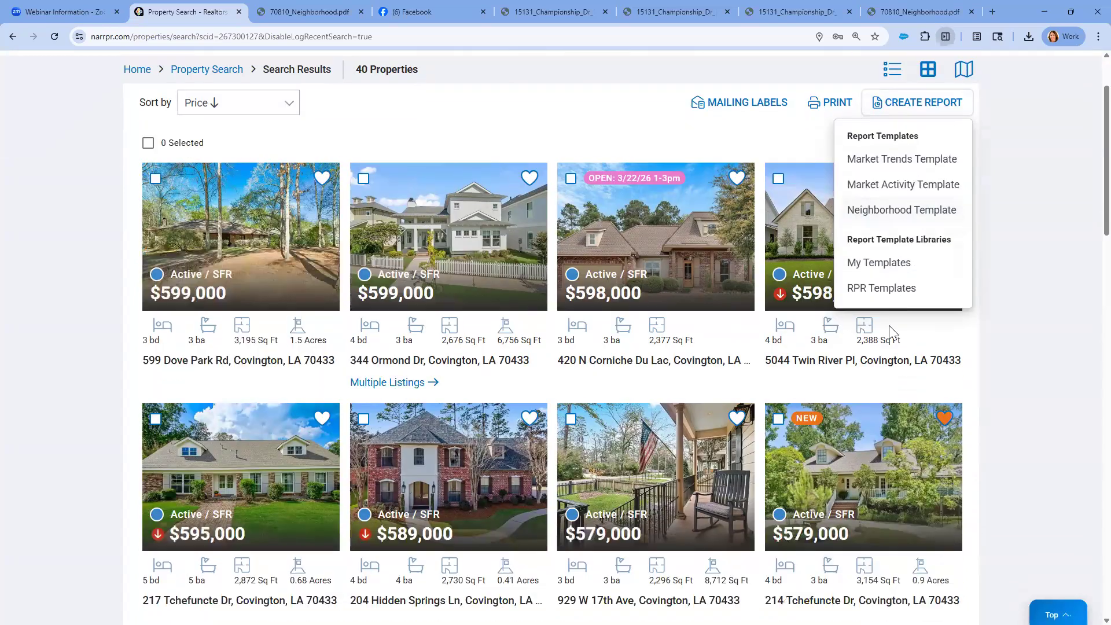
Open the saved $579,000 listing marked as new, review its property information and show its report templates
left_click(811, 525)
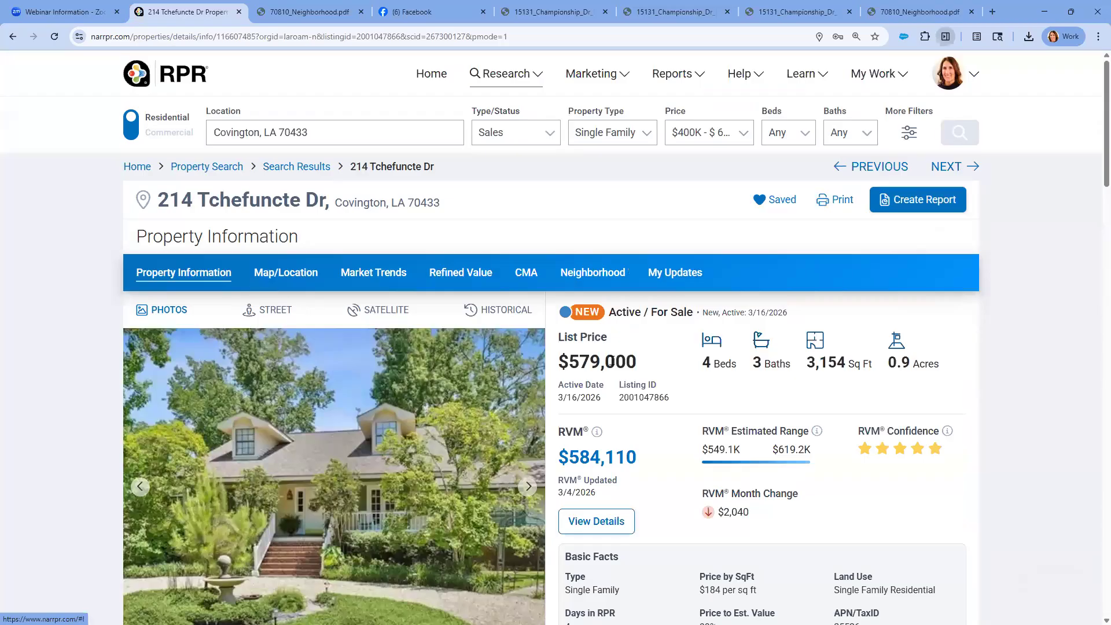
scroll(604, 361, "down", 2)
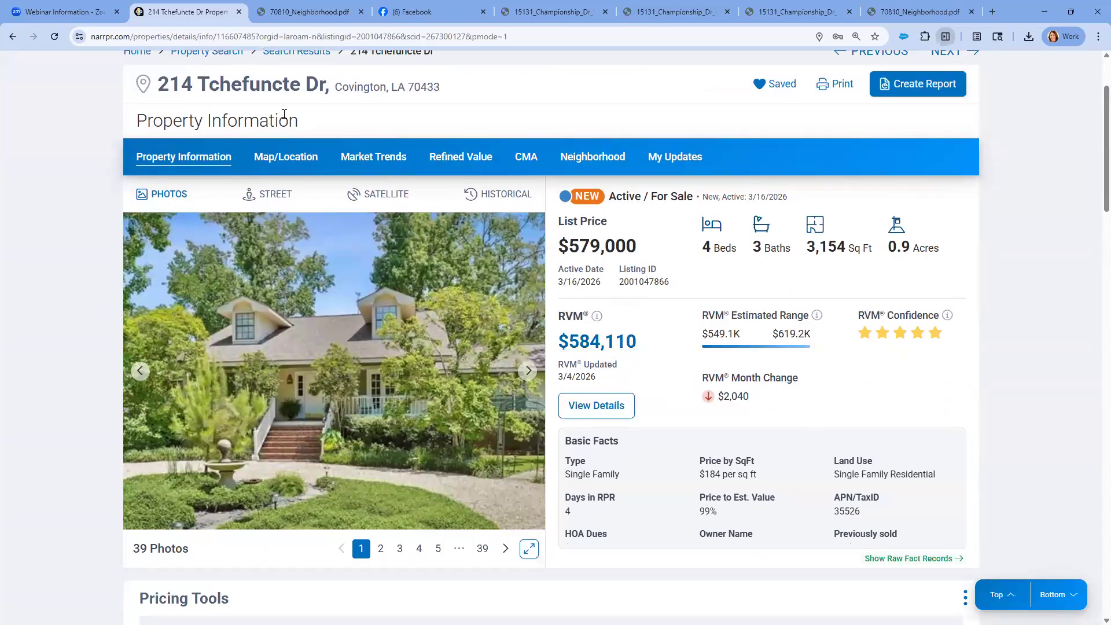
scroll(284, 114, "up", 1)
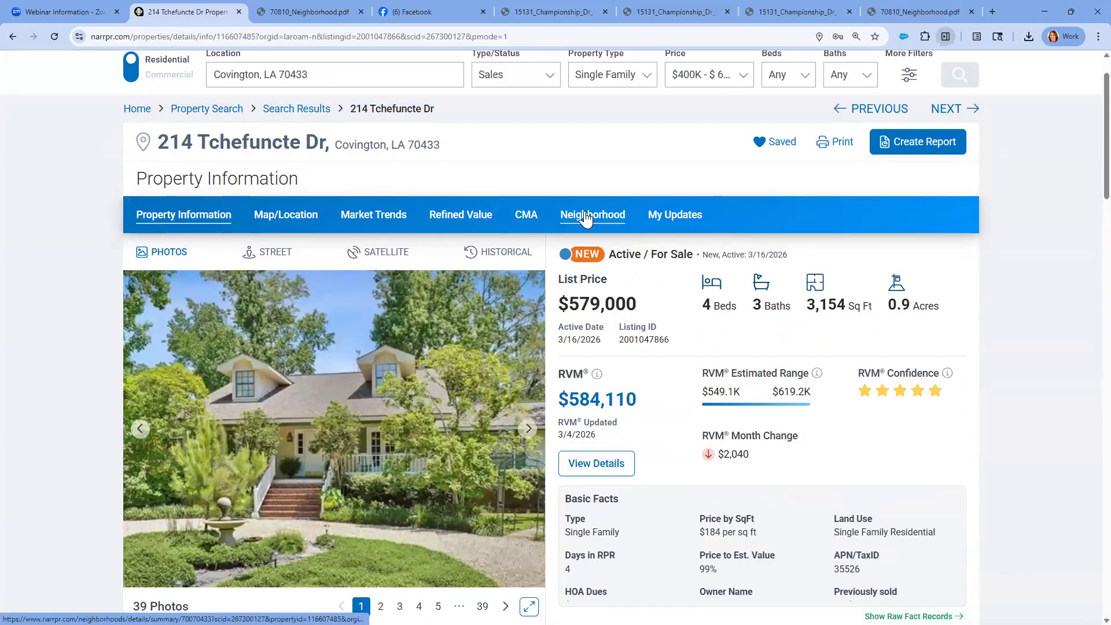
left_click(925, 149)
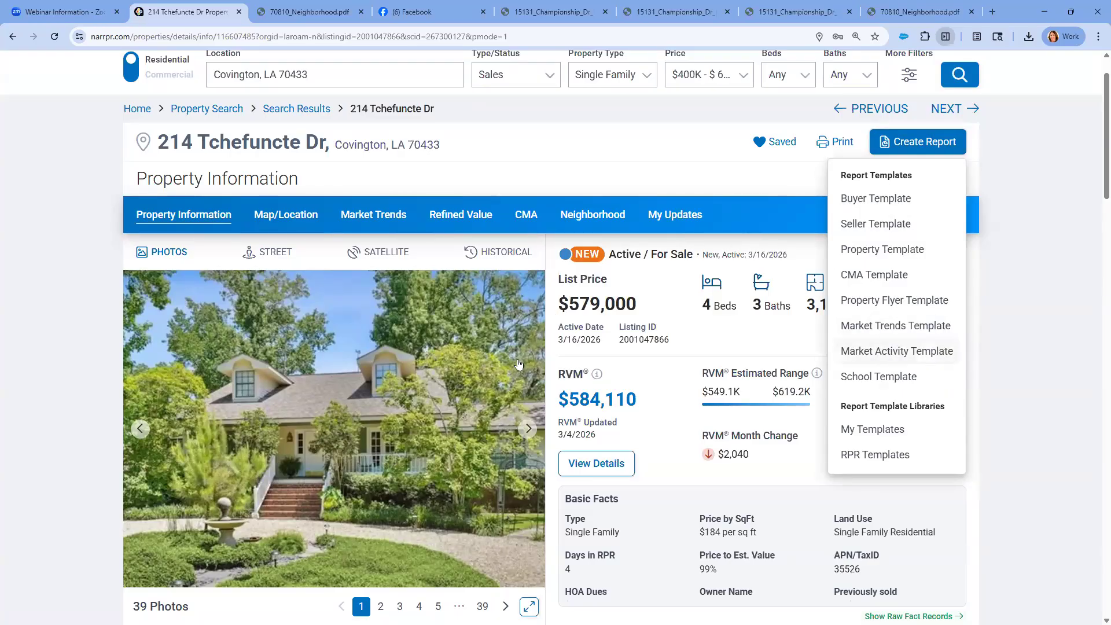
Browse the listing's photos from the first to the fifth
left_click(526, 429)
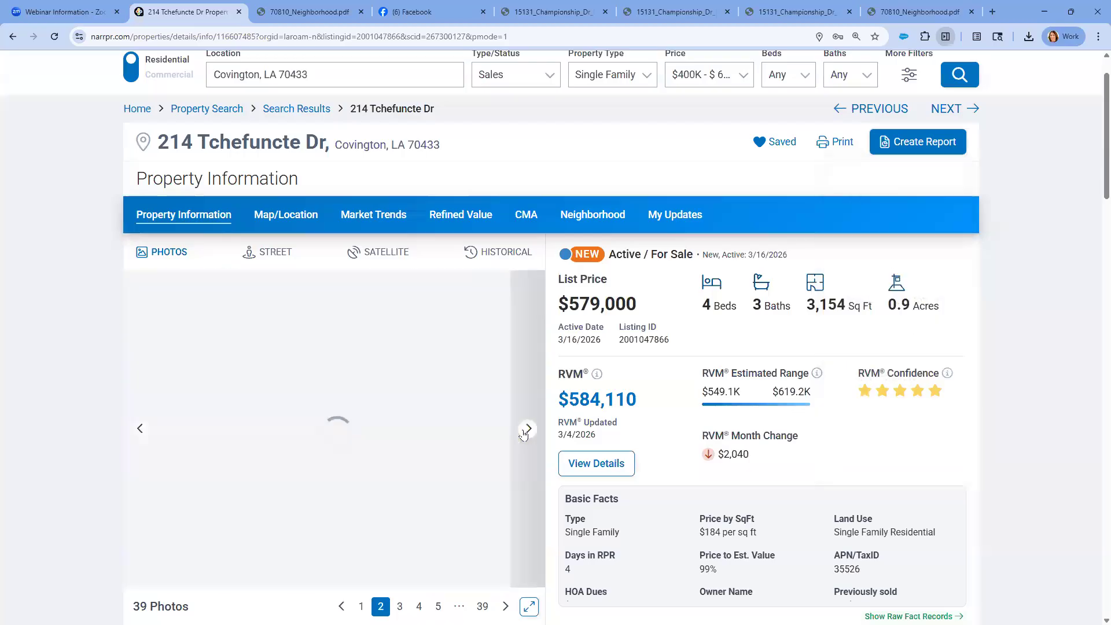
left_click(526, 429)
left_click(527, 429)
left_click(527, 429)
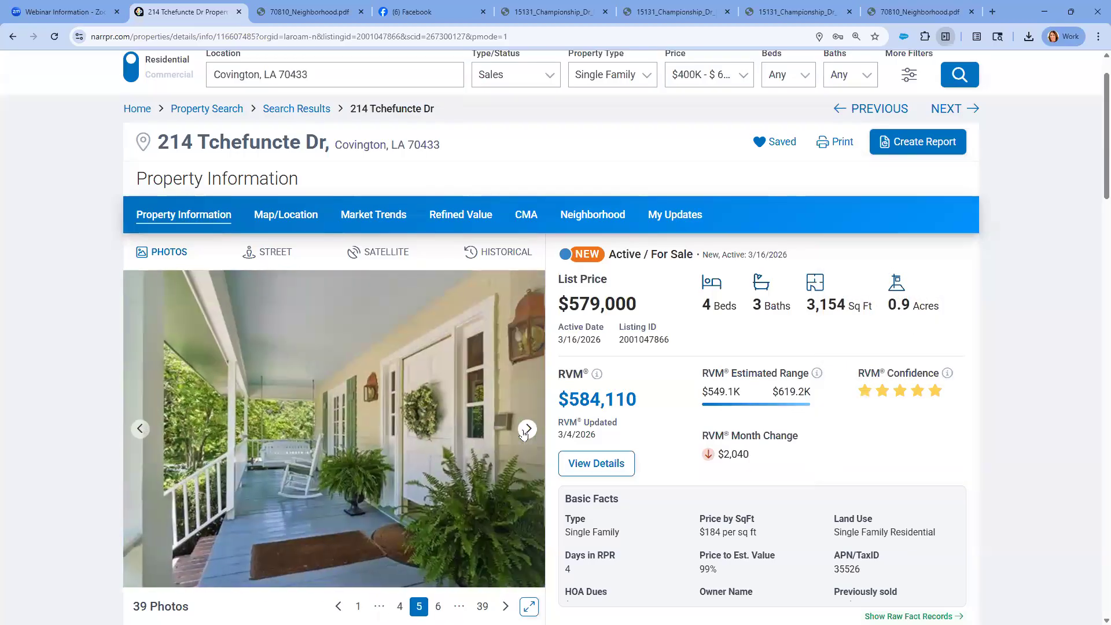
View the listing's sixth photo, the staircase entryway, and return to the front porch photo
left_click(527, 429)
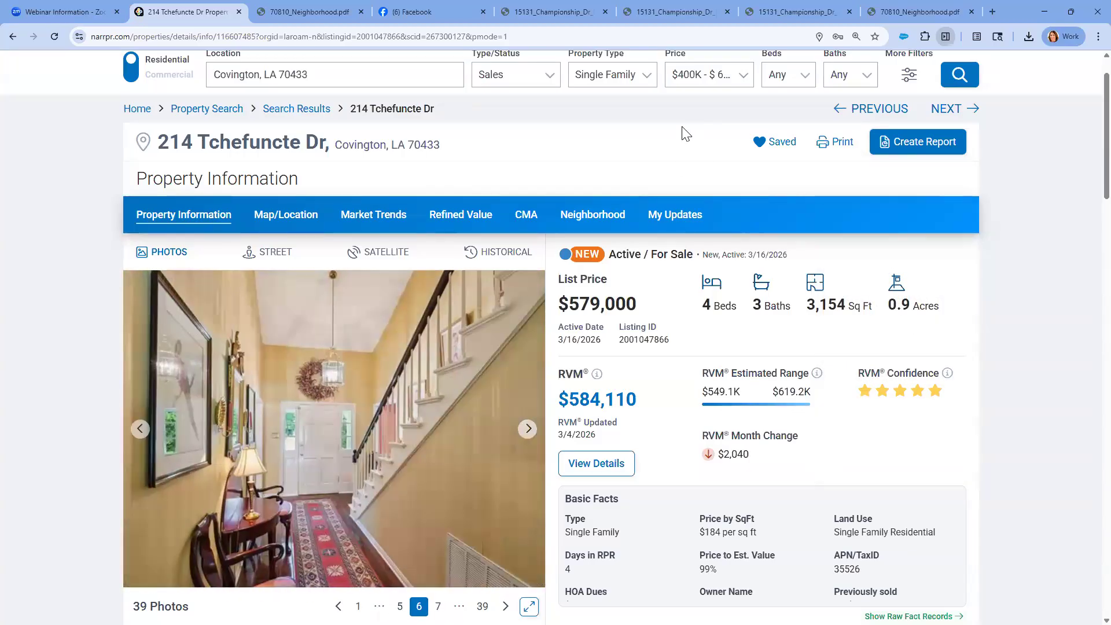
left_click(259, 140)
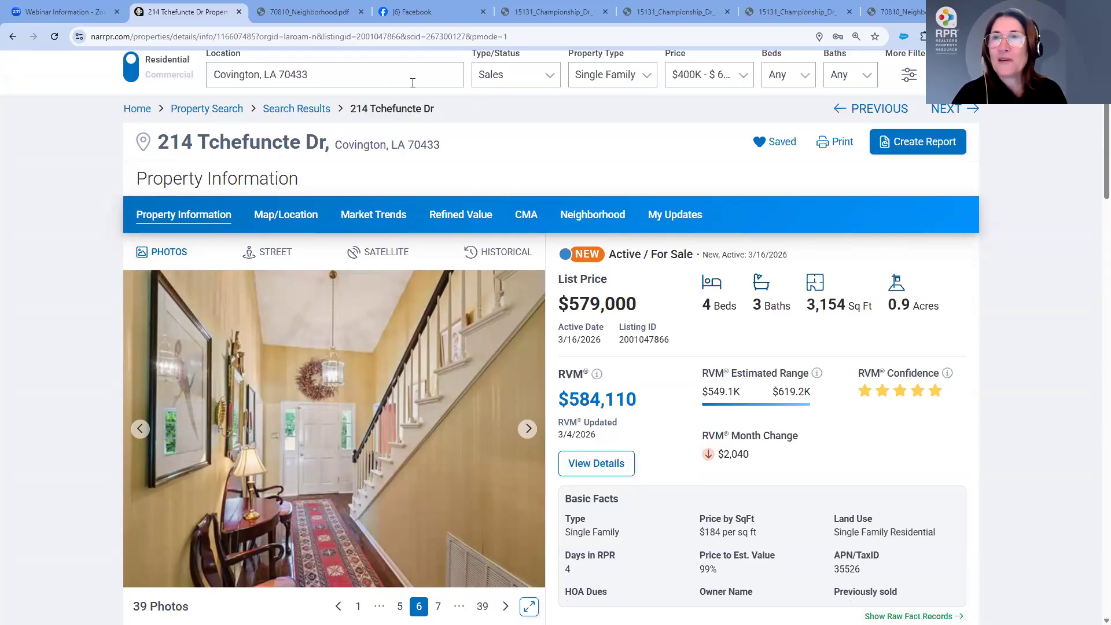
scroll(422, 82, "up", 1)
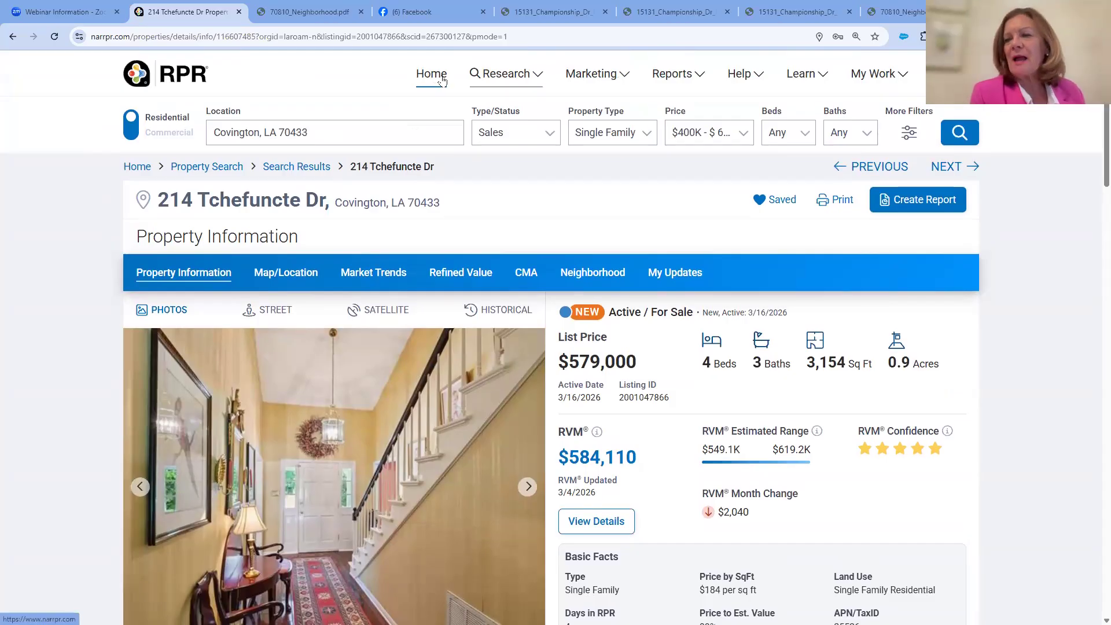
scroll(247, 271, "down", 3)
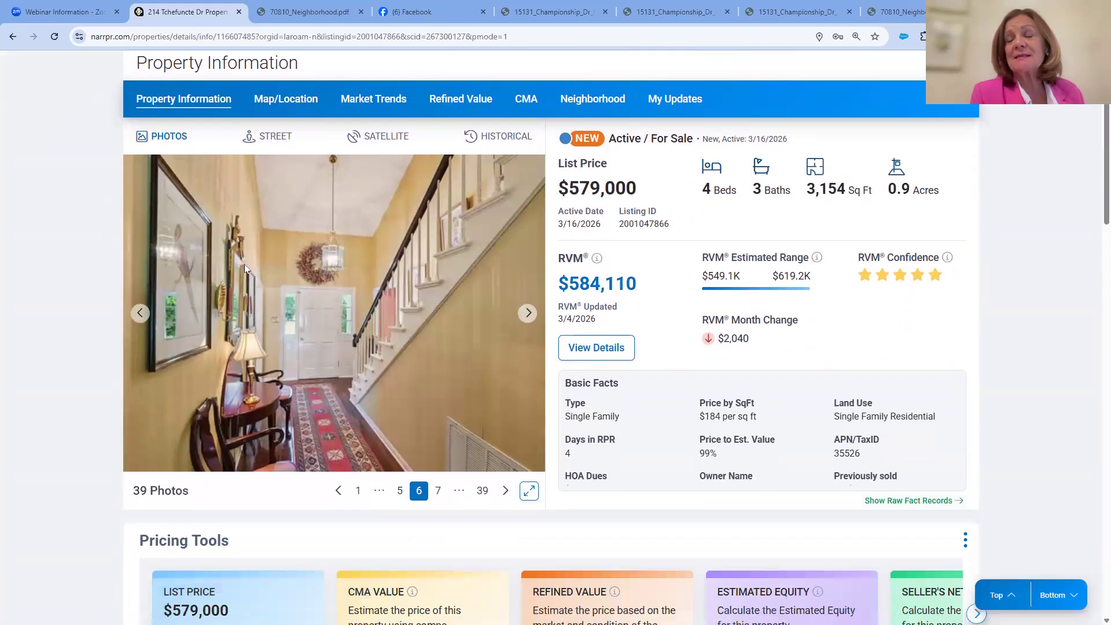
left_click(140, 314)
left_click(147, 316)
scroll(365, 275, "up", 3)
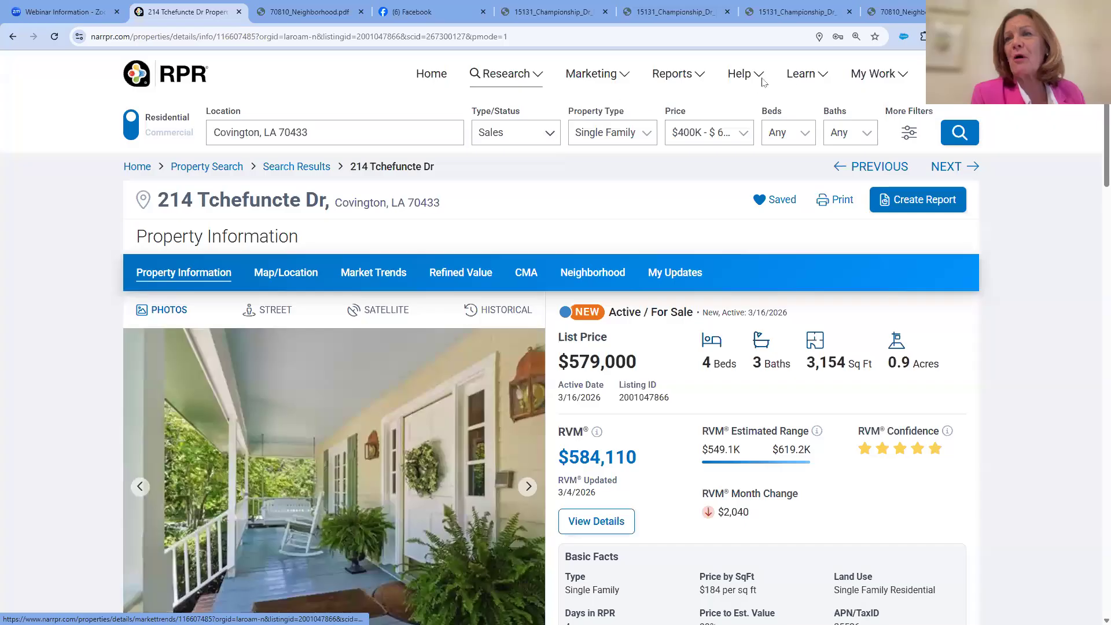
Open the RPR Learning Center on the RPR Blog to view more ways to learn
left_click(822, 75)
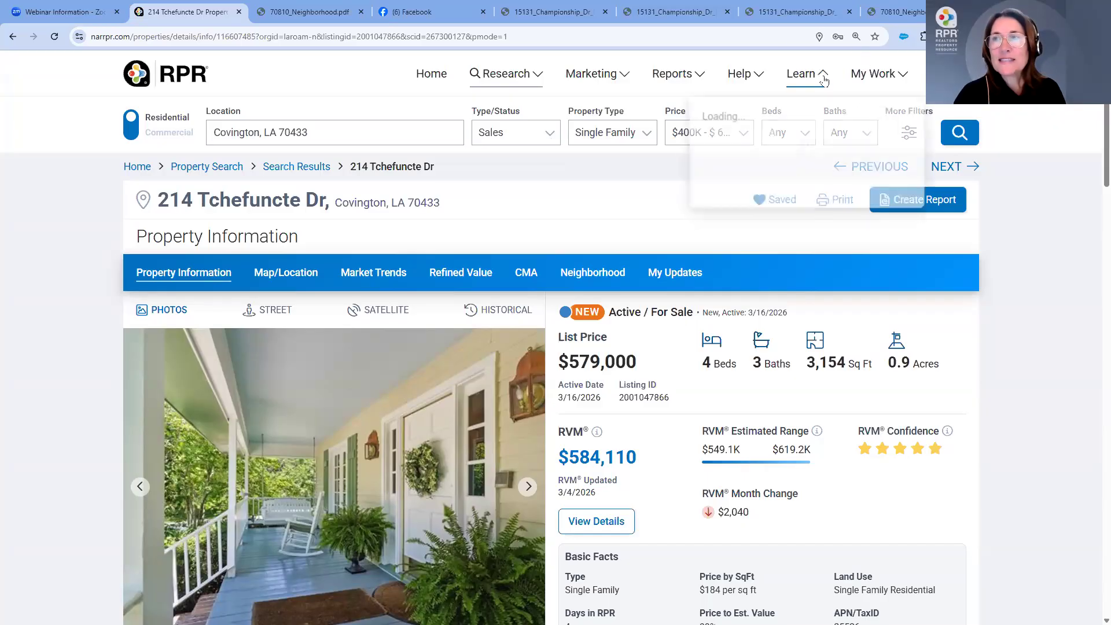
scroll(769, 507, "down", 1)
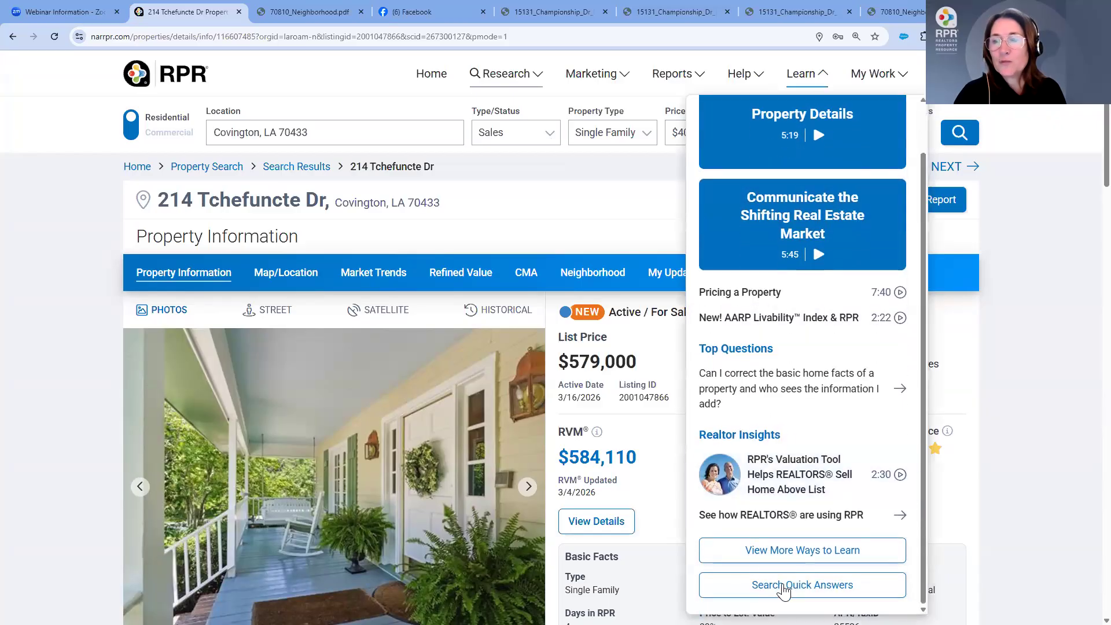
left_click(788, 552)
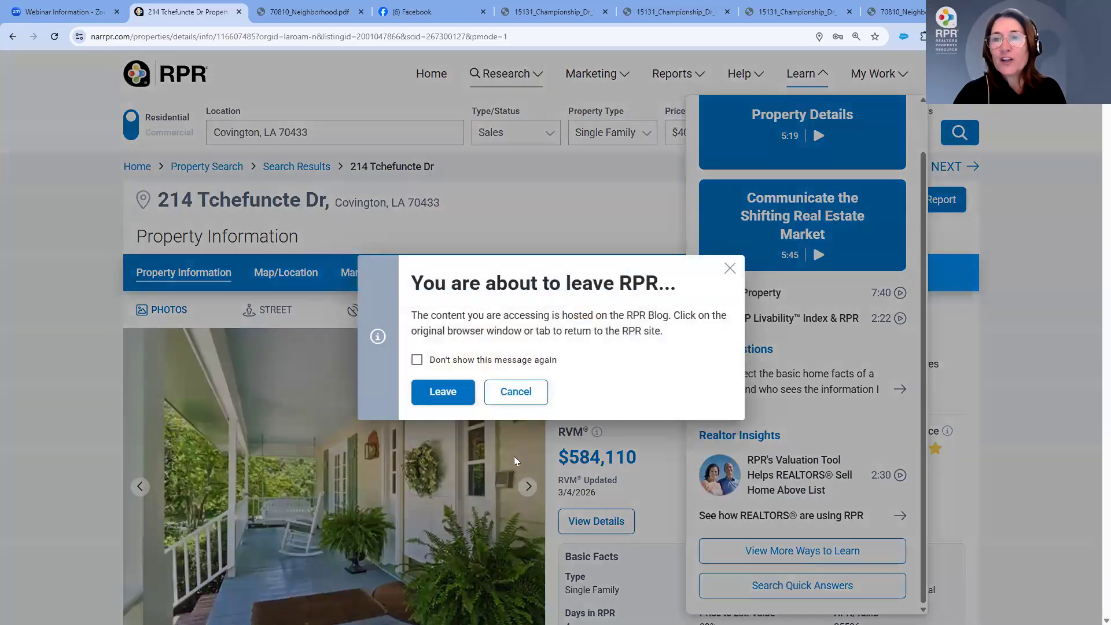
left_click(450, 395)
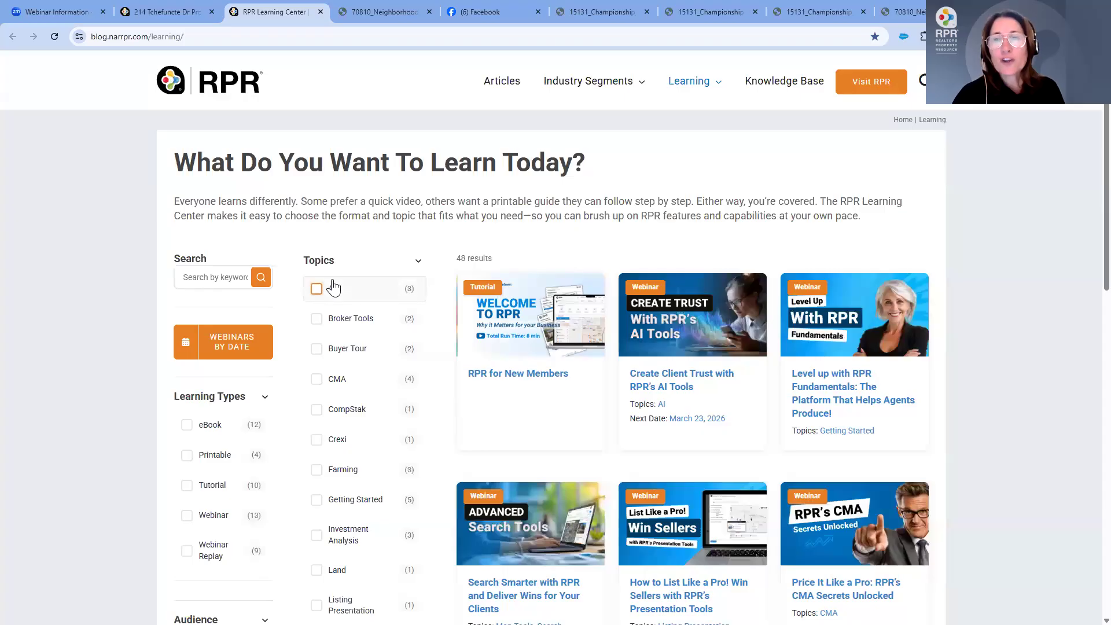
Filter the Learning Center resources by the CMA topic and review the matching courses and guides
scroll(331, 287, "down", 3)
left_click(321, 214)
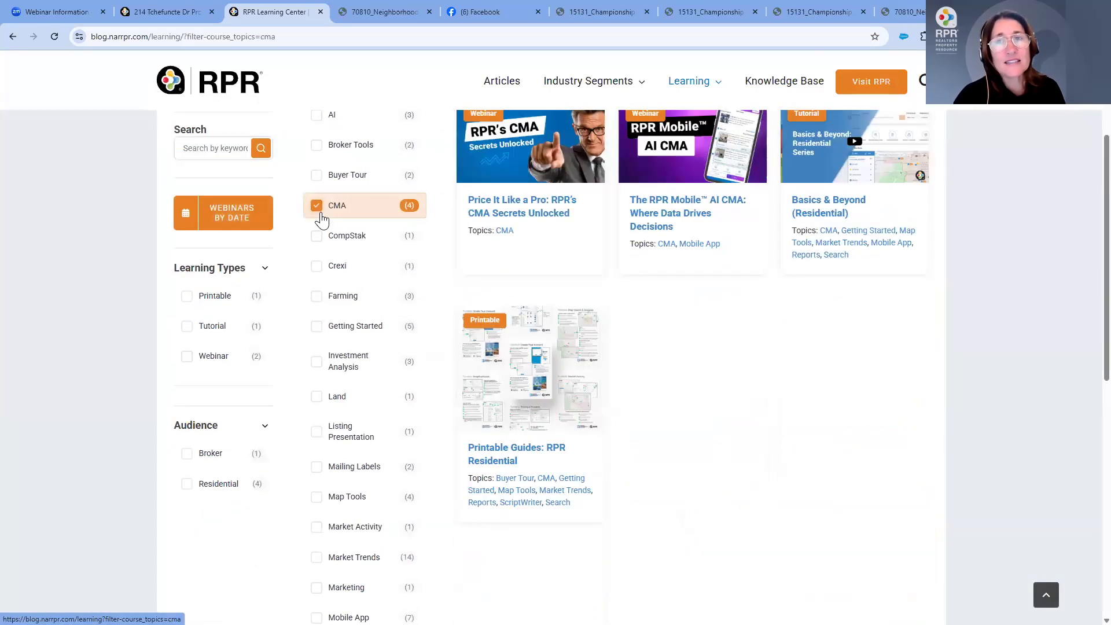
scroll(324, 219, "up", 2)
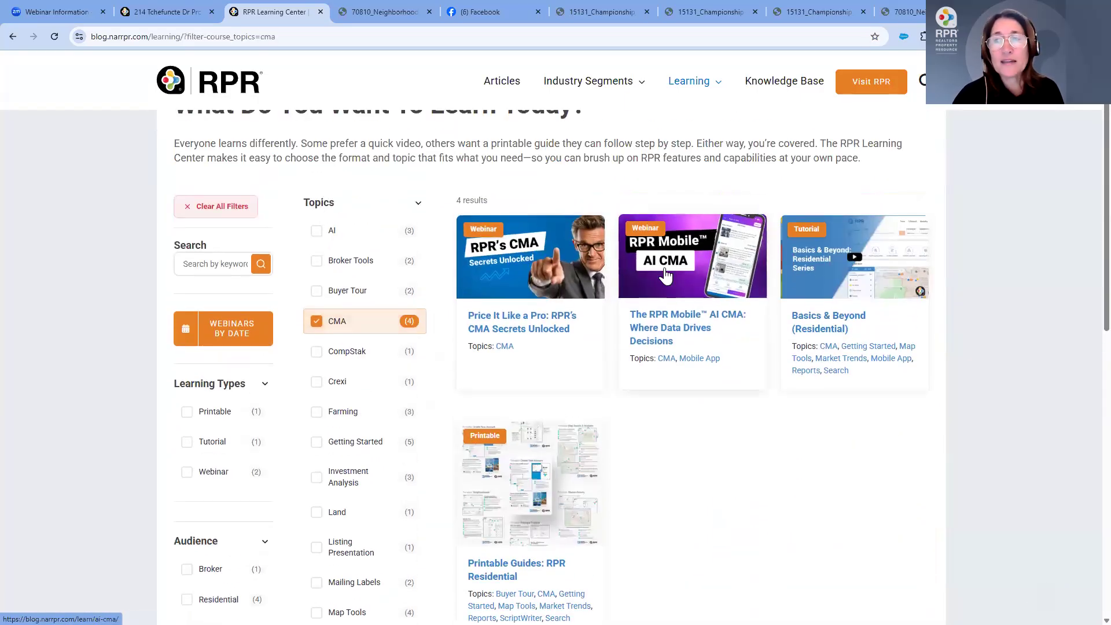